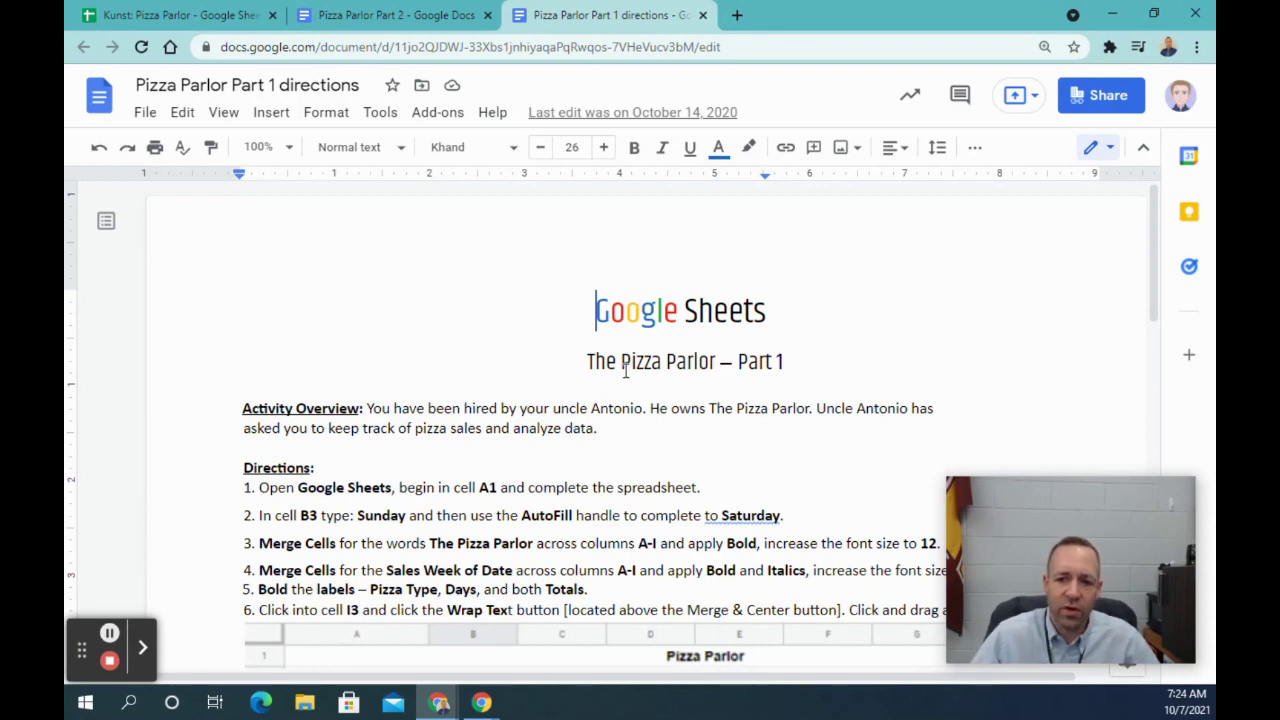
Step: Look over the Pizza Parlor Part 2 directions, the blank Pizza Parlor spreadsheet and the Part 1 directions
click(448, 16)
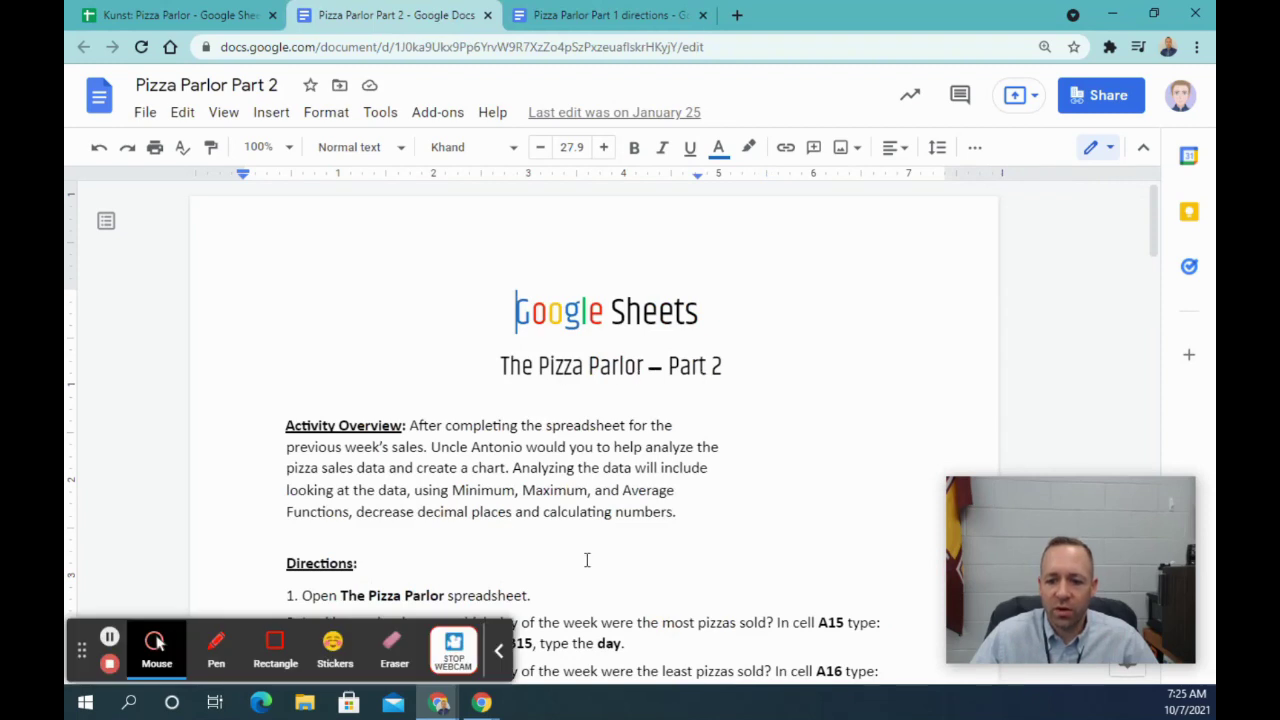
click(499, 650)
click(165, 15)
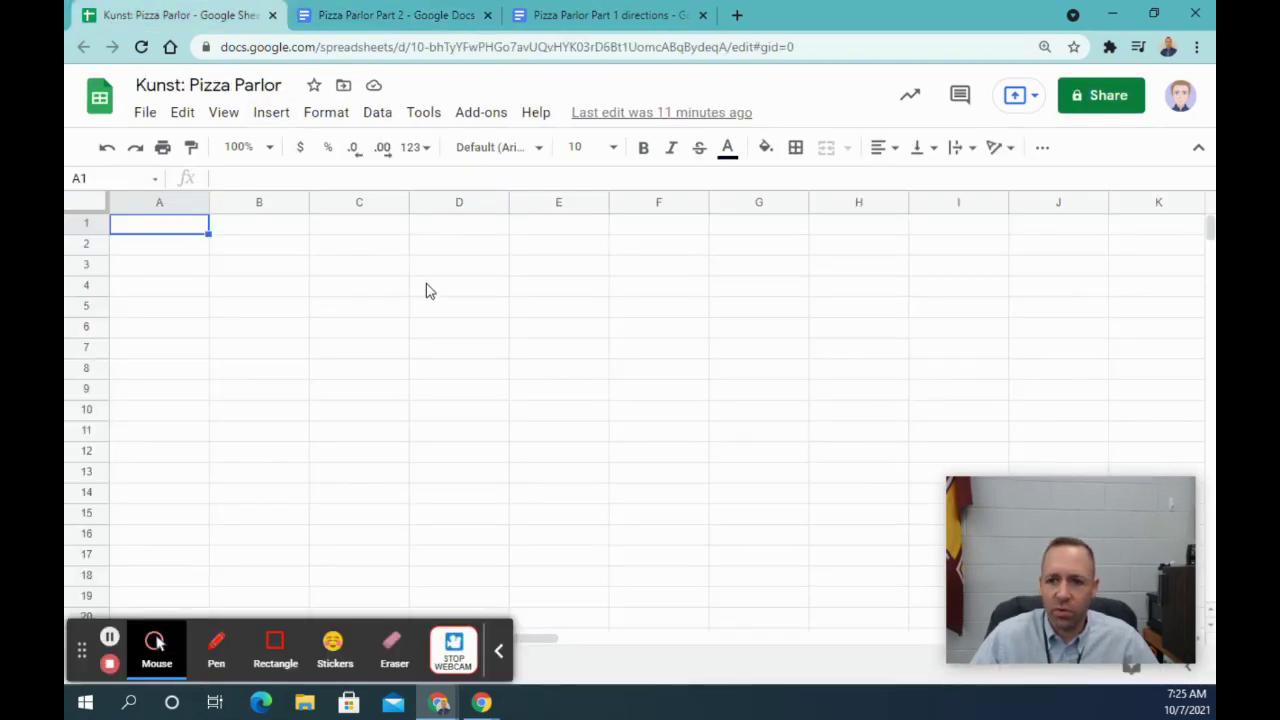
click(497, 651)
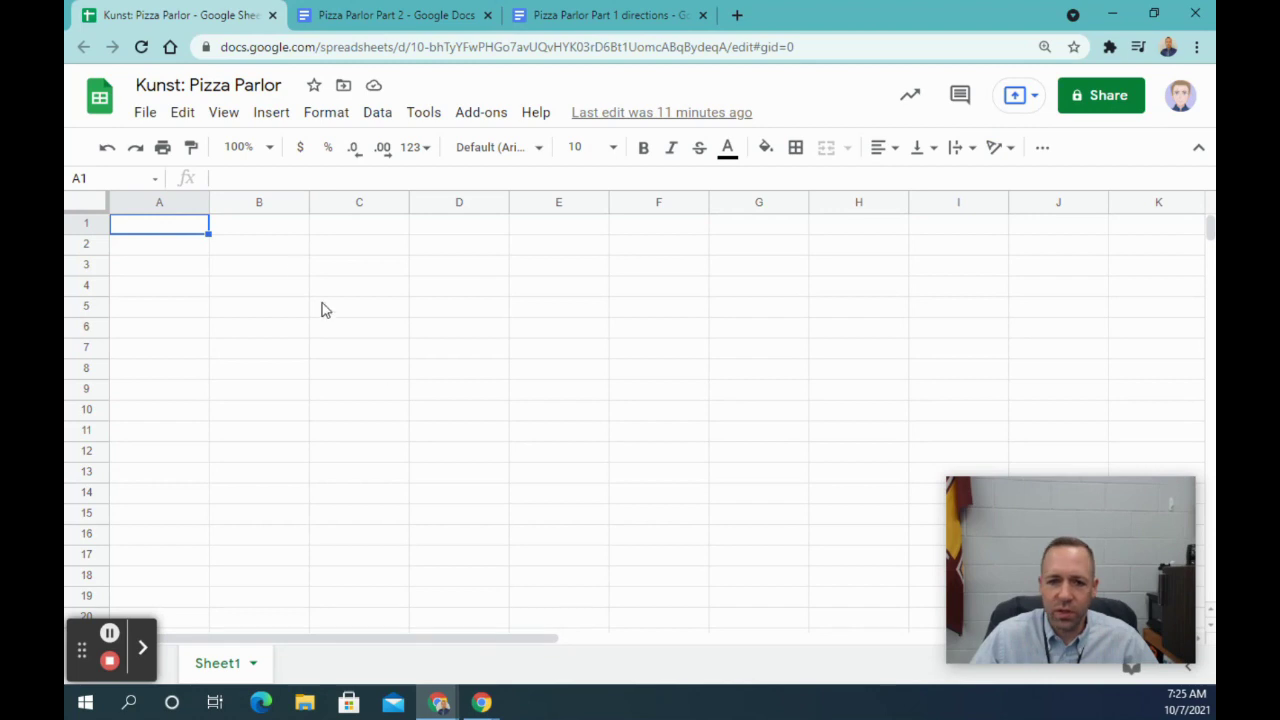
click(566, 13)
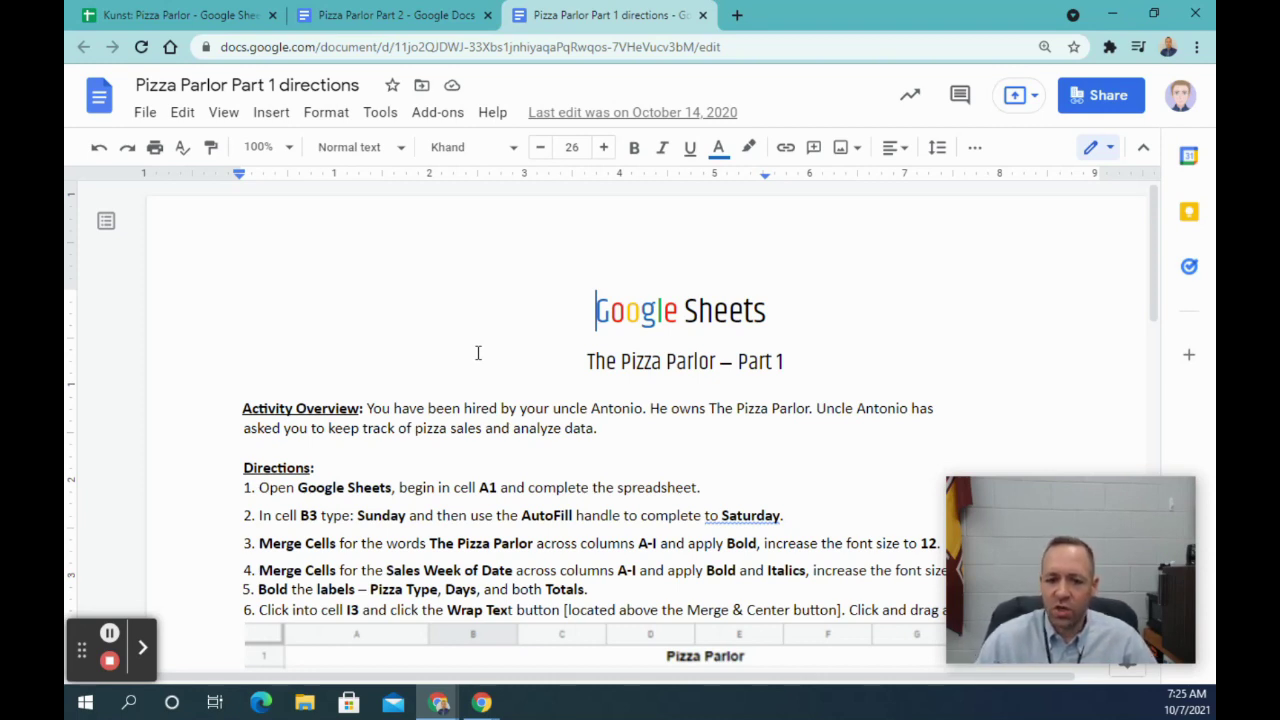
click(142, 647)
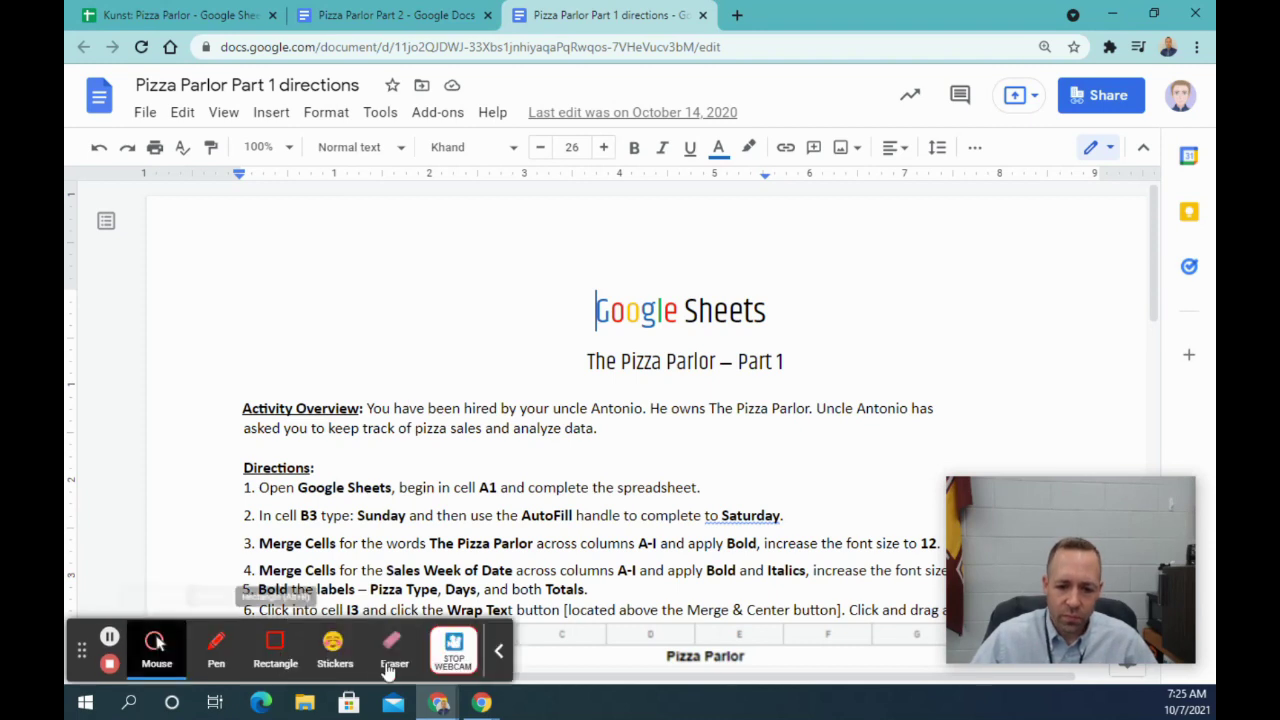
click(453, 650)
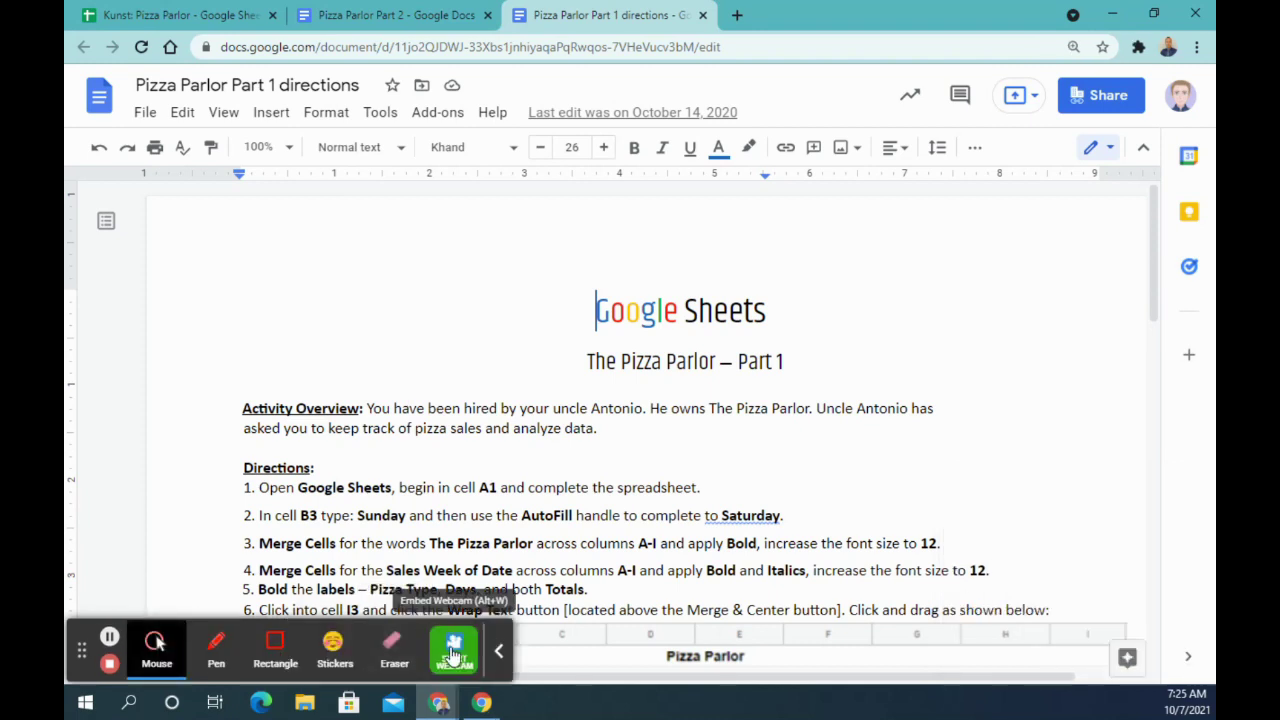
click(512, 648)
Step: Move the Pizza Parlor Part 2 directions document out into its own browser window
scroll(481, 515, up, 3)
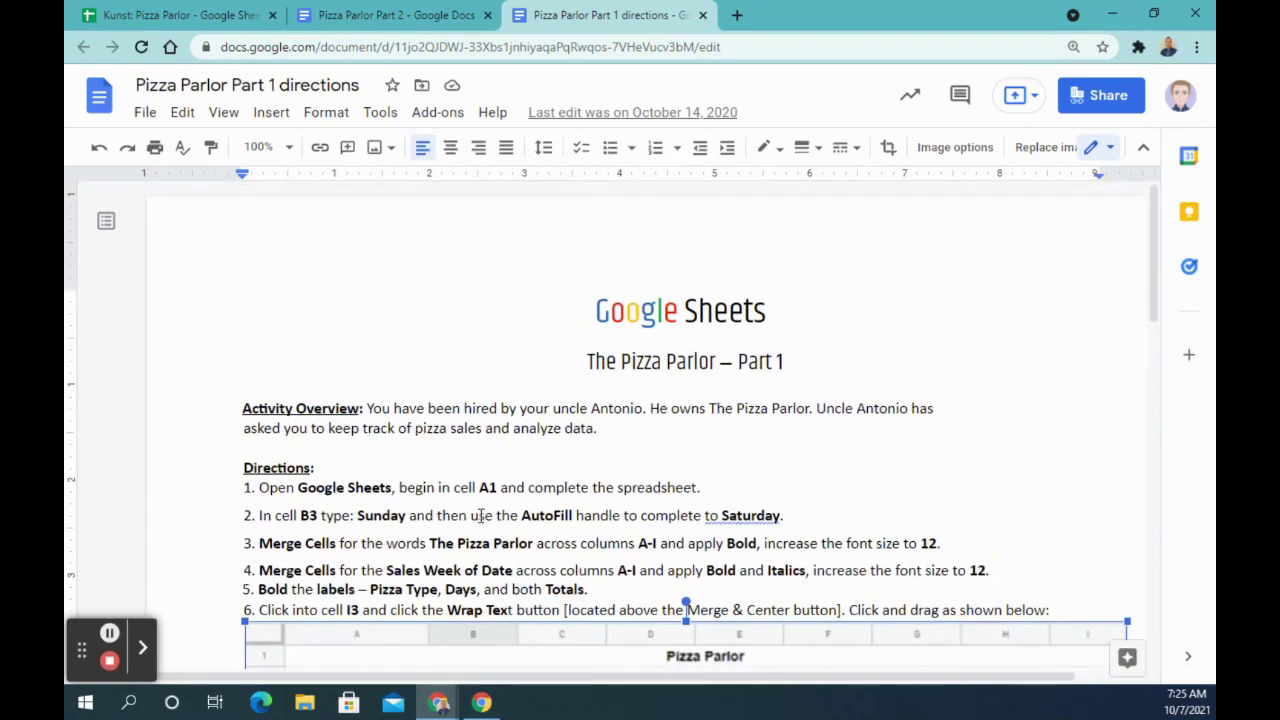
click(487, 15)
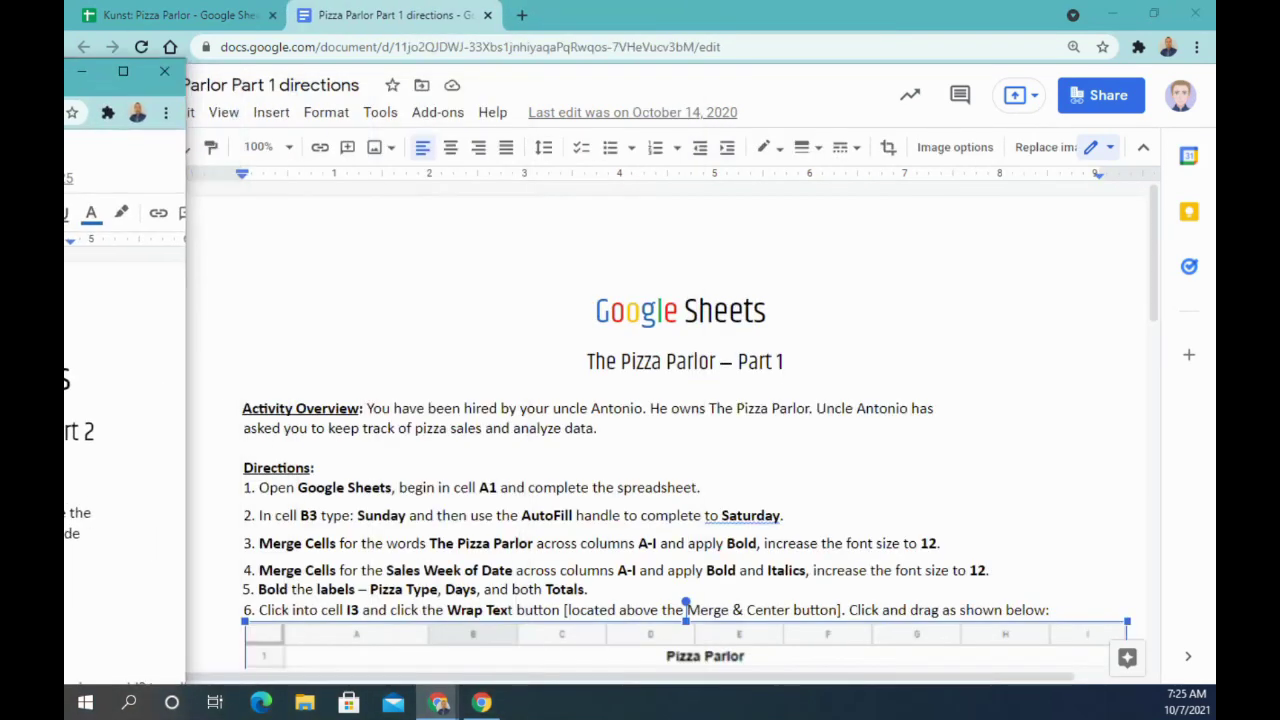
drag(432, 26, 10, 70)
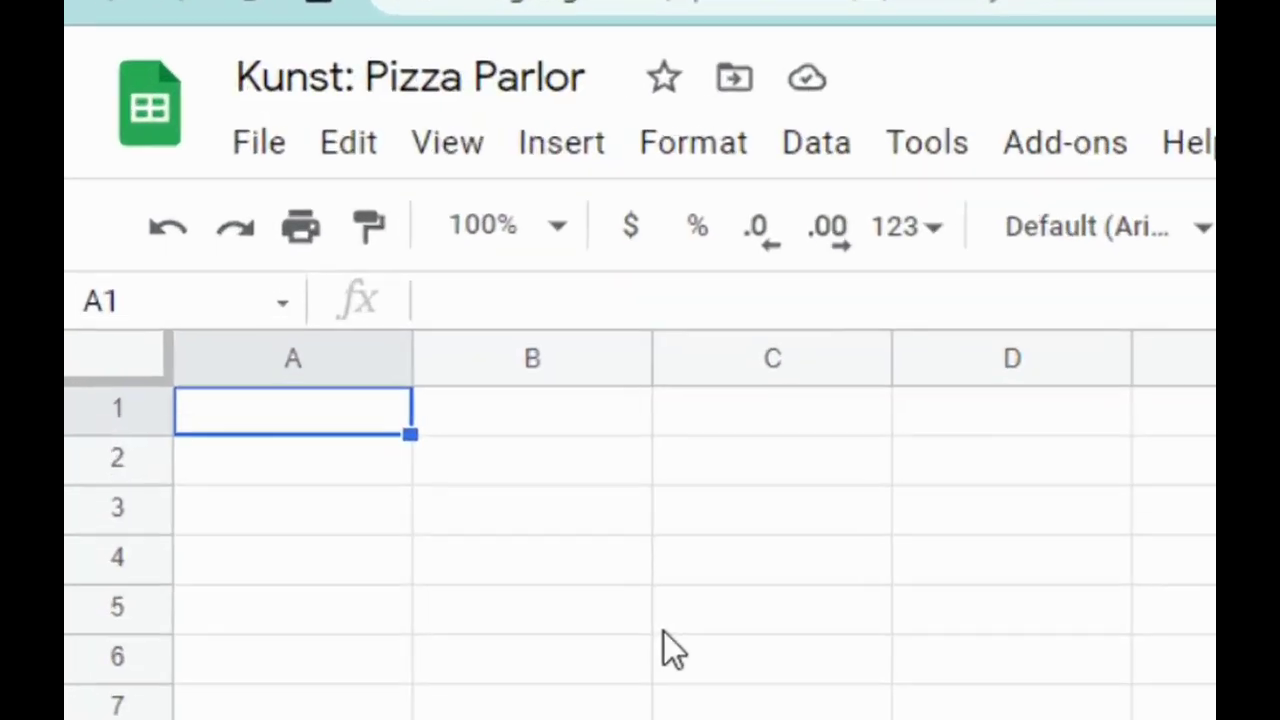
Step: Enter the title "Pizza Parlor" in cell A1 of the spreadsheet
text(Pizzqa)
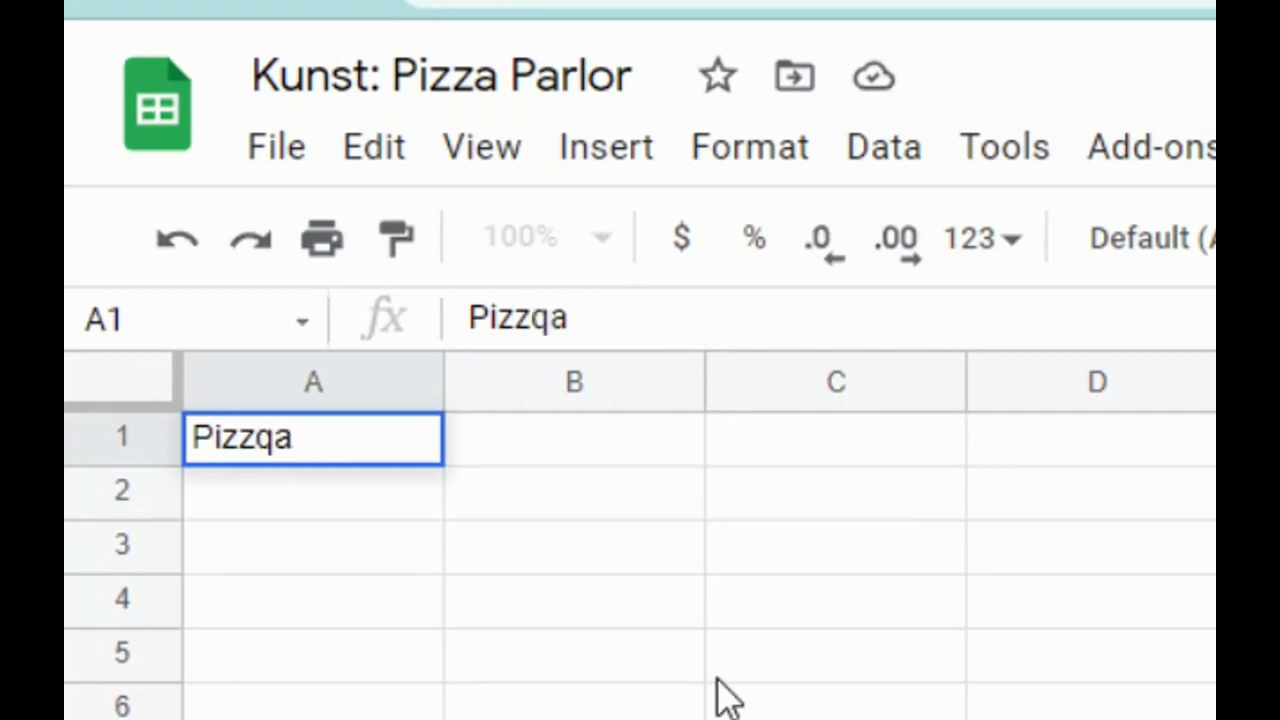
key(BackSpace)
key(BackSpace)
key(BackSpace)
text(a Parlor)
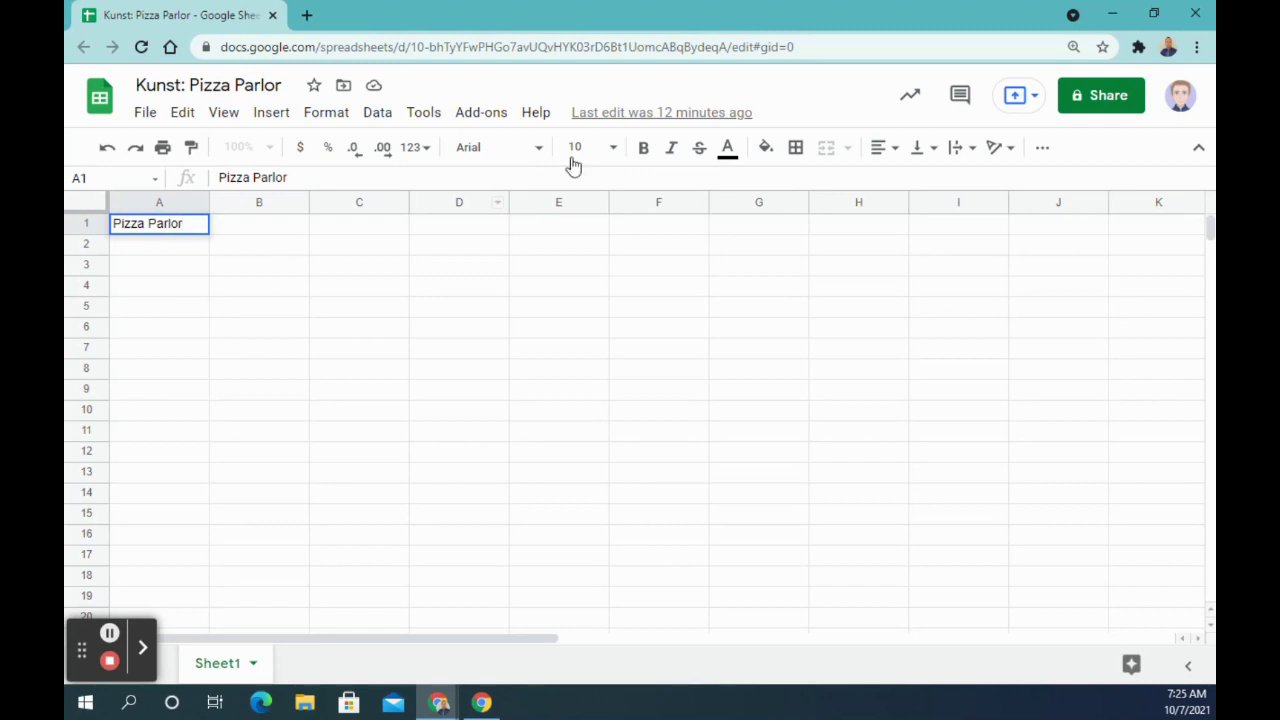
Step: Try to format the title in A1 as bold at font size 12
click(614, 150)
click(584, 373)
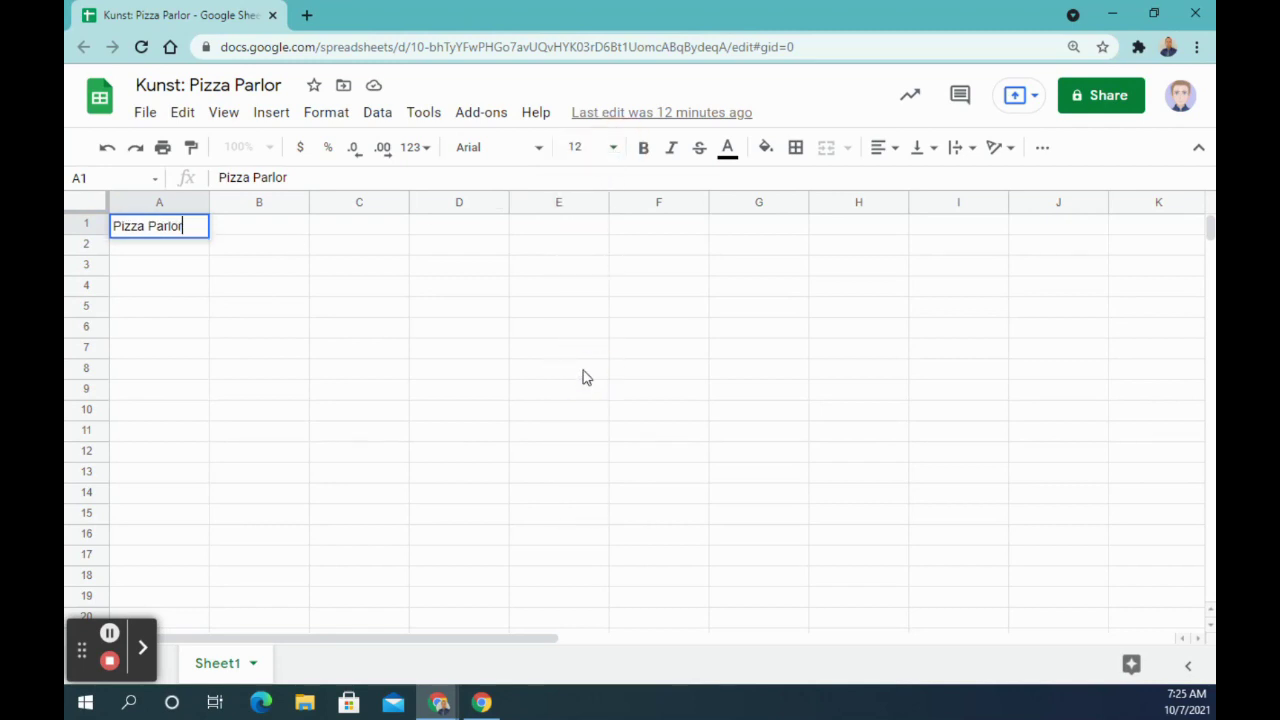
click(645, 149)
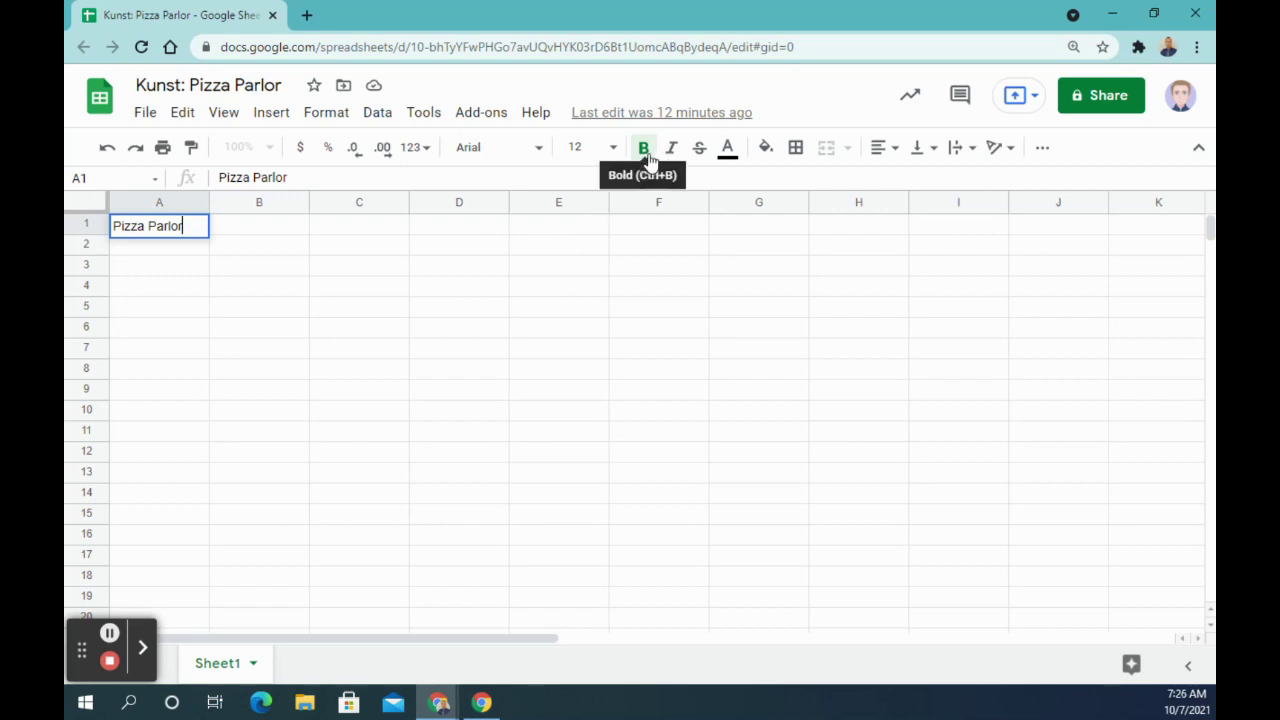
Step: Make the whole "Pizza Parlor" title text in cell A1 bold
drag(116, 227, 189, 226)
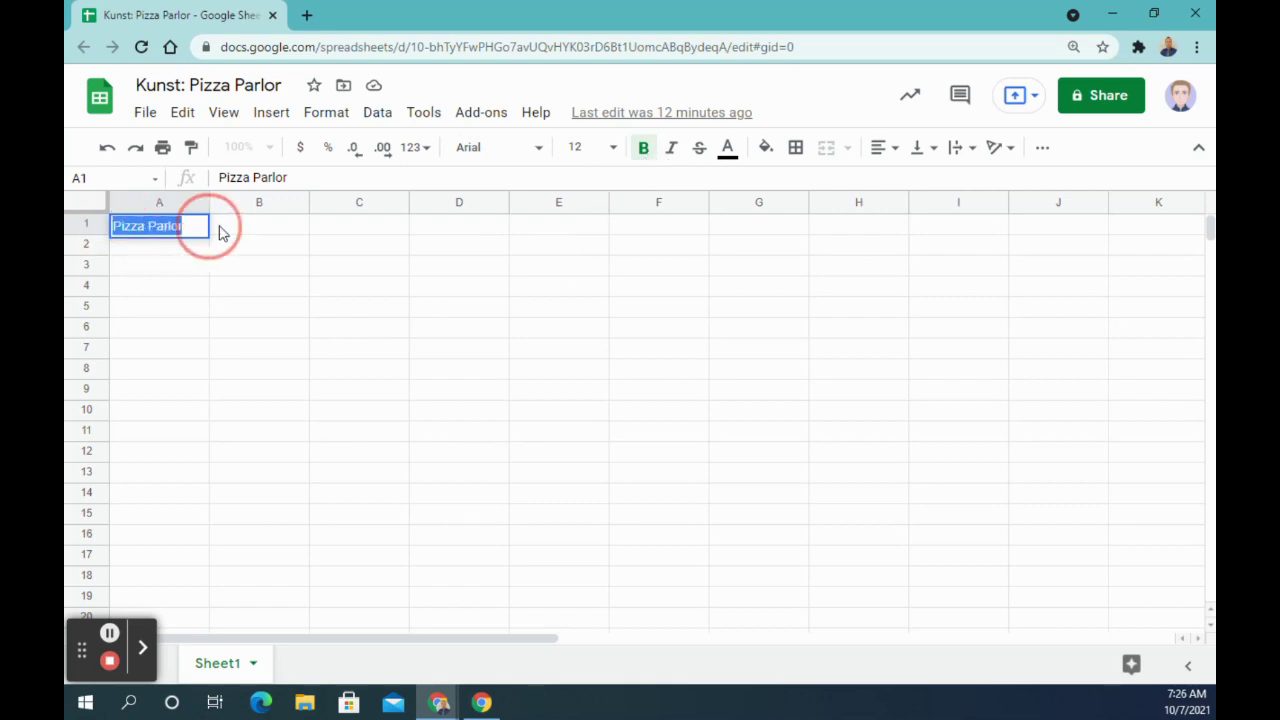
click(645, 150)
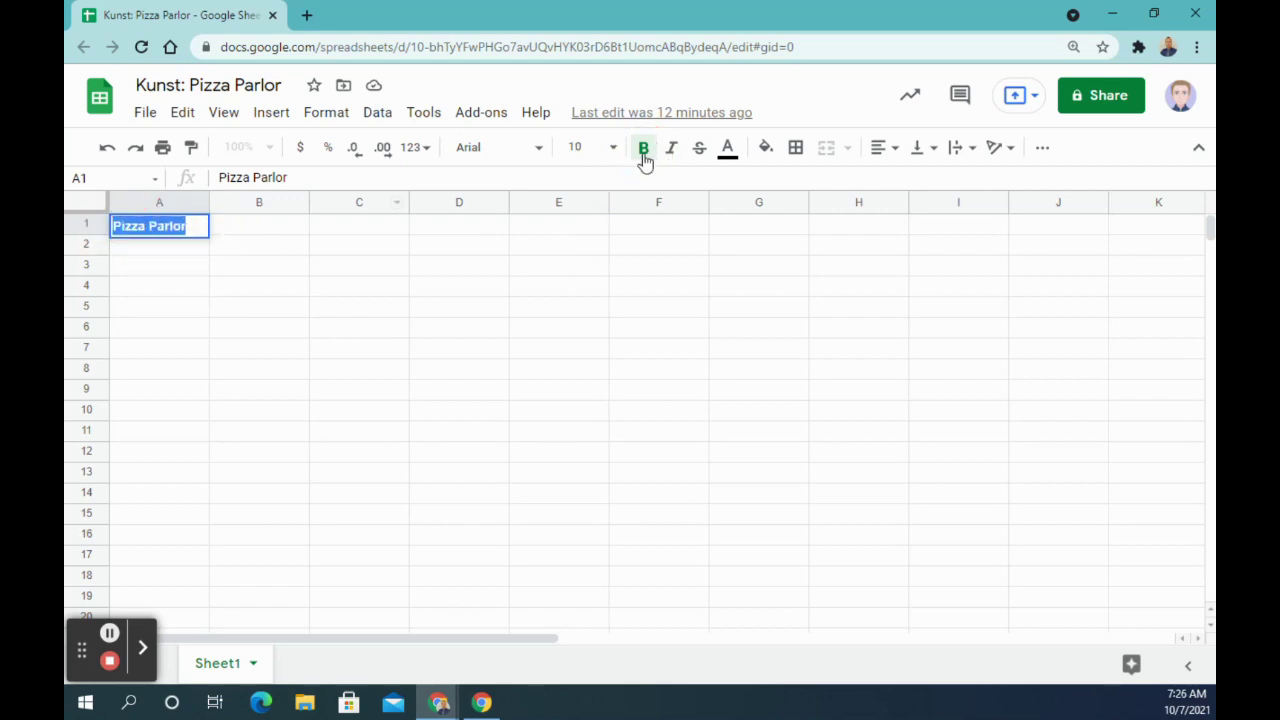
click(385, 310)
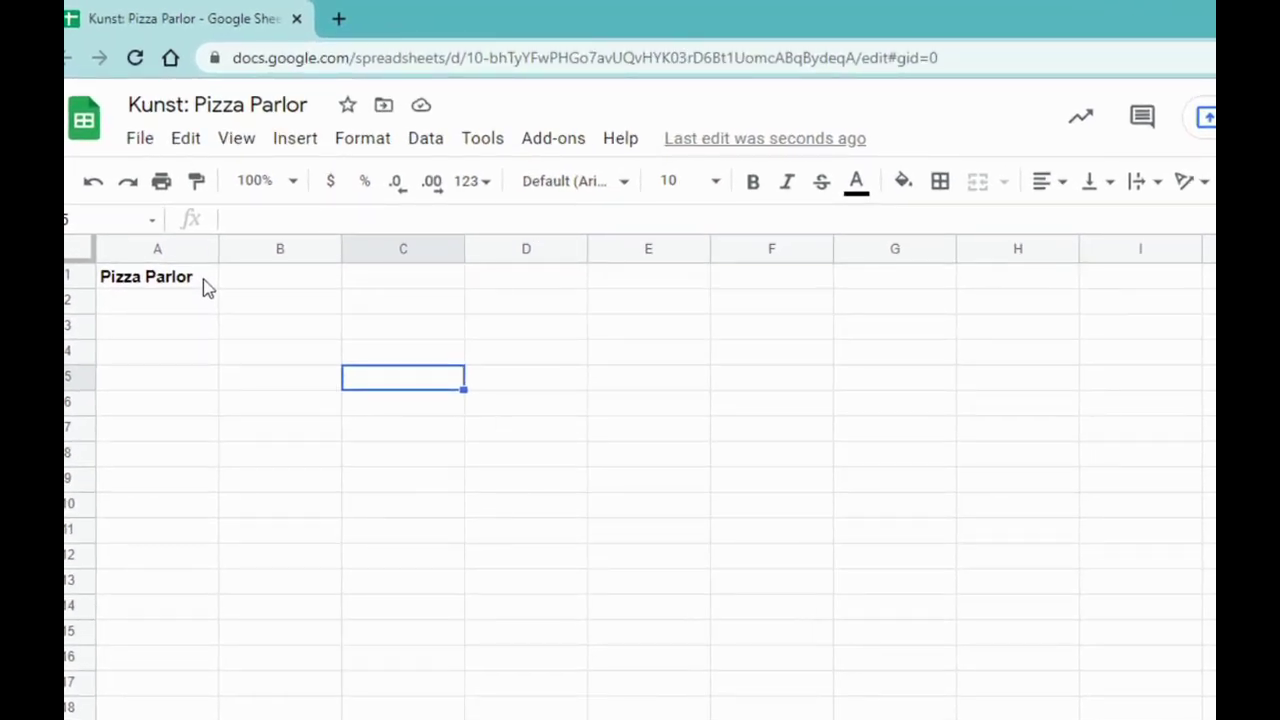
Step: Merge cells A1 through I1 so the "Pizza Parlor" title spans columns A to I
click(206, 287)
drag(207, 280, 1121, 270)
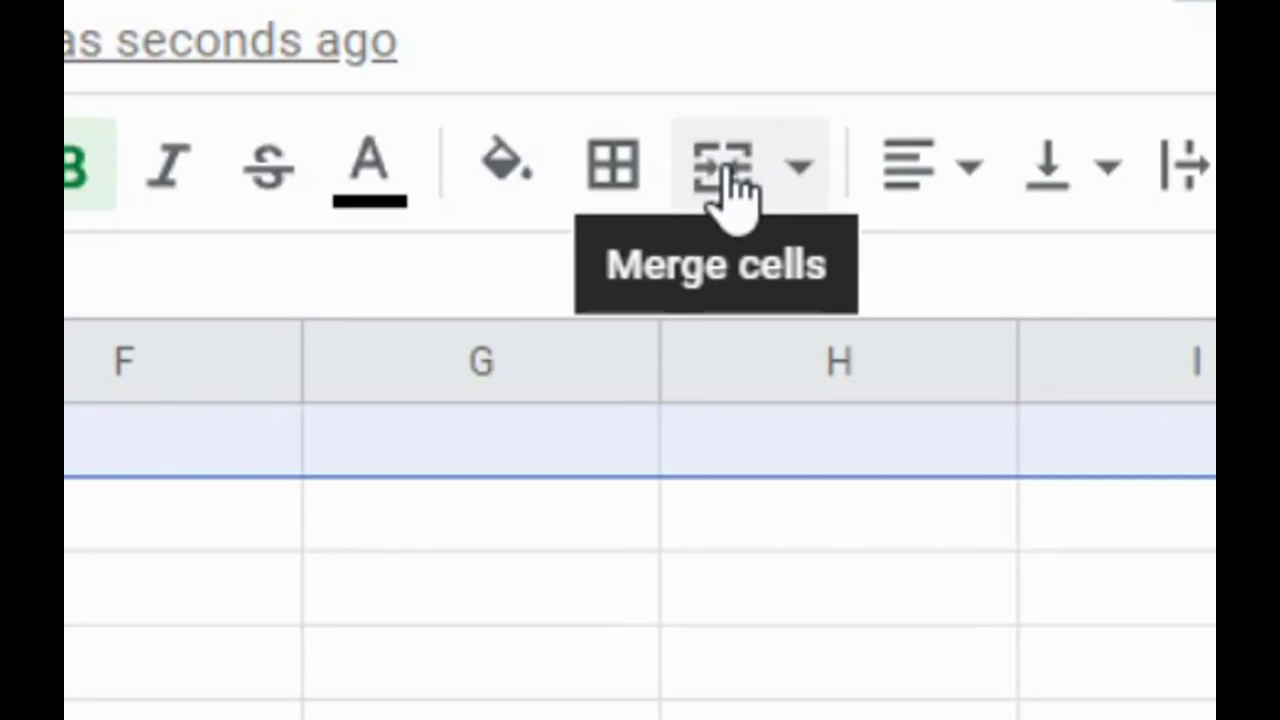
click(727, 172)
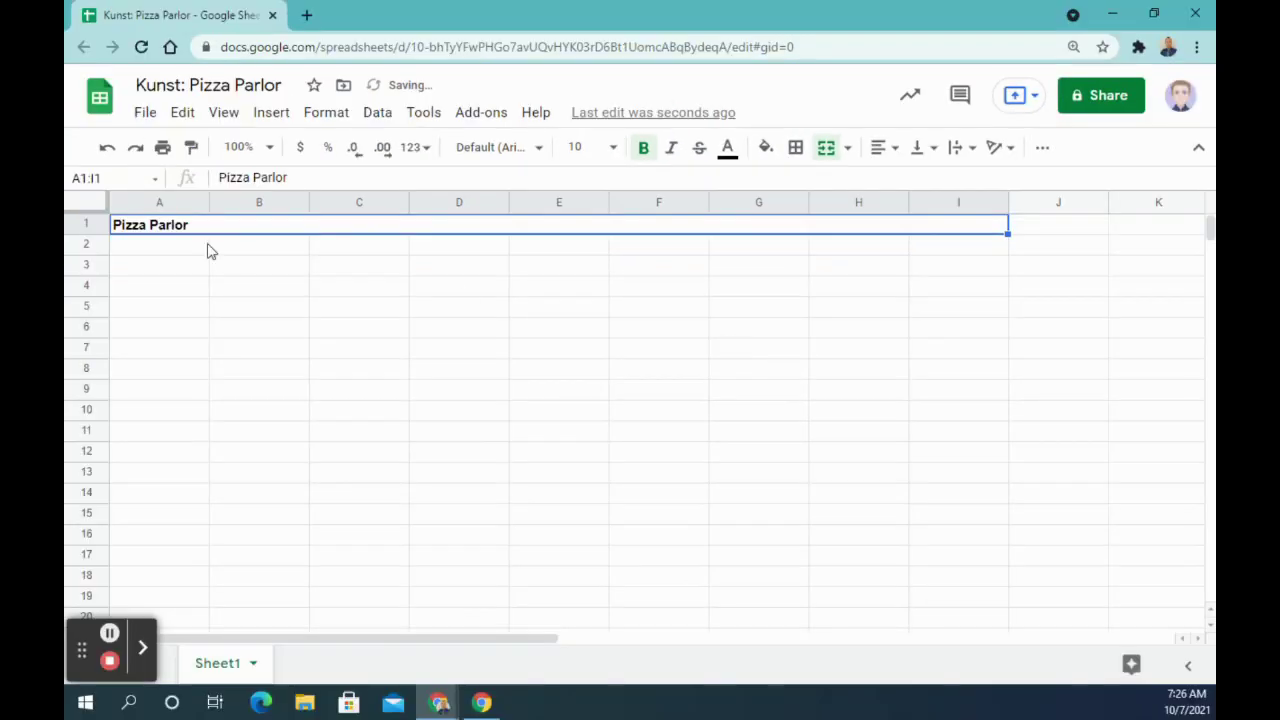
click(216, 265)
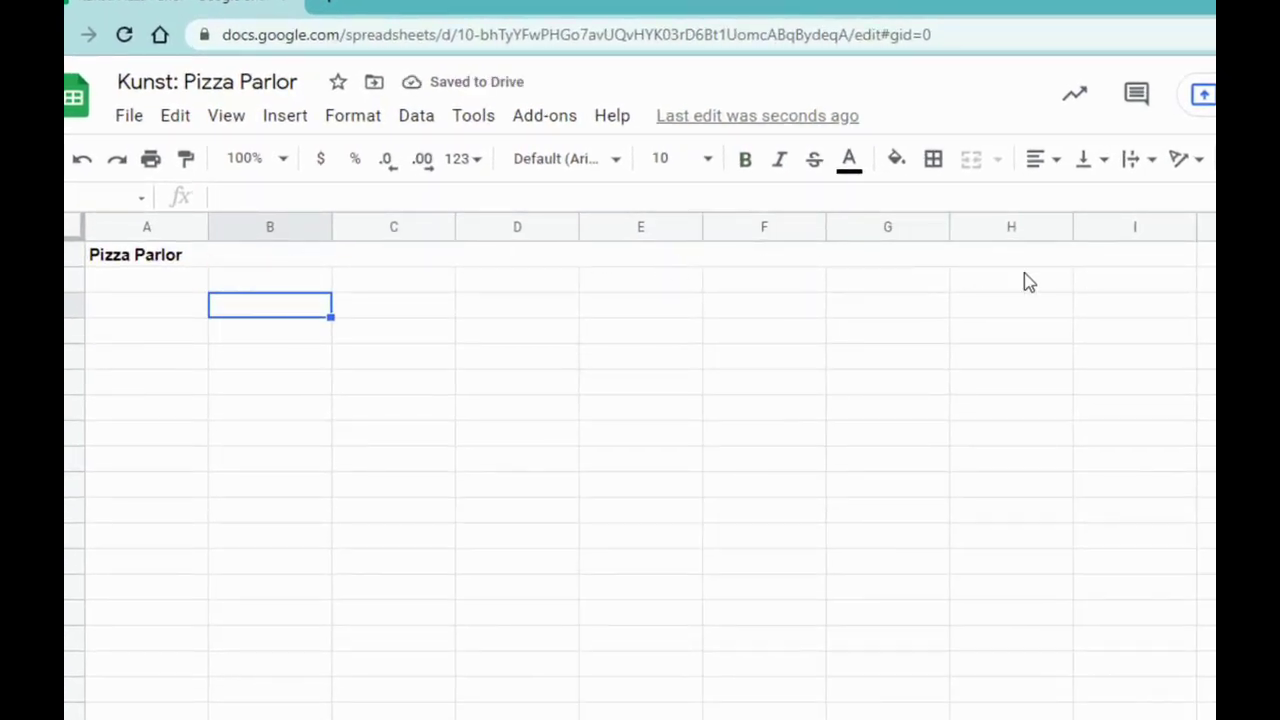
Step: Center the "Pizza Parlor" title horizontally in the merged row 1 cell
click(216, 262)
click(1044, 158)
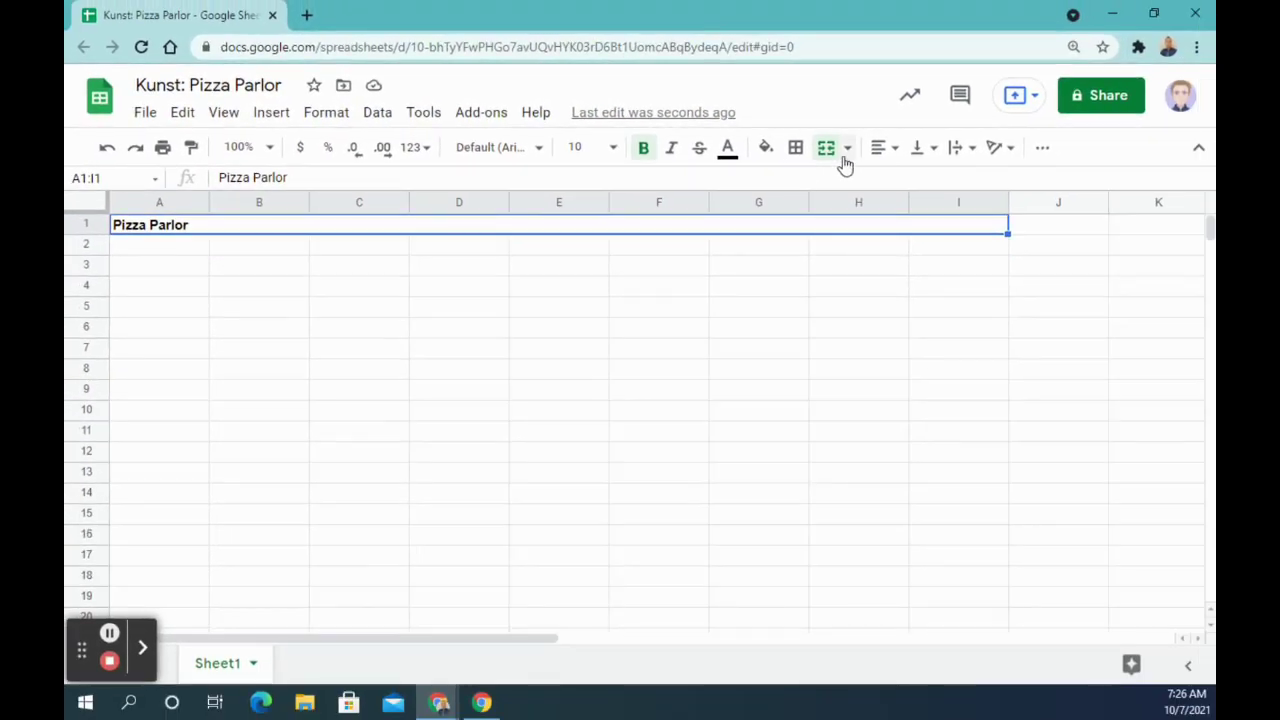
click(906, 181)
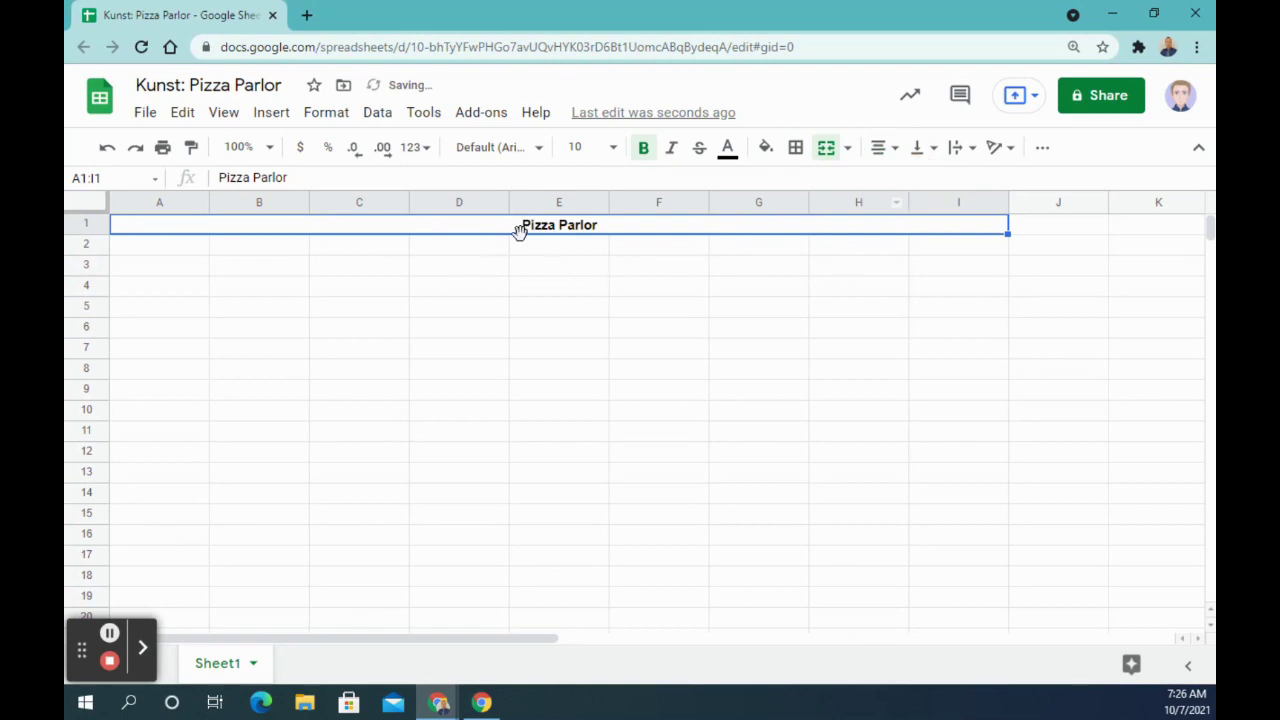
click(526, 291)
Step: Enter the subtitle "Sales Week of October, 7th, 2021" in cell A2
click(172, 250)
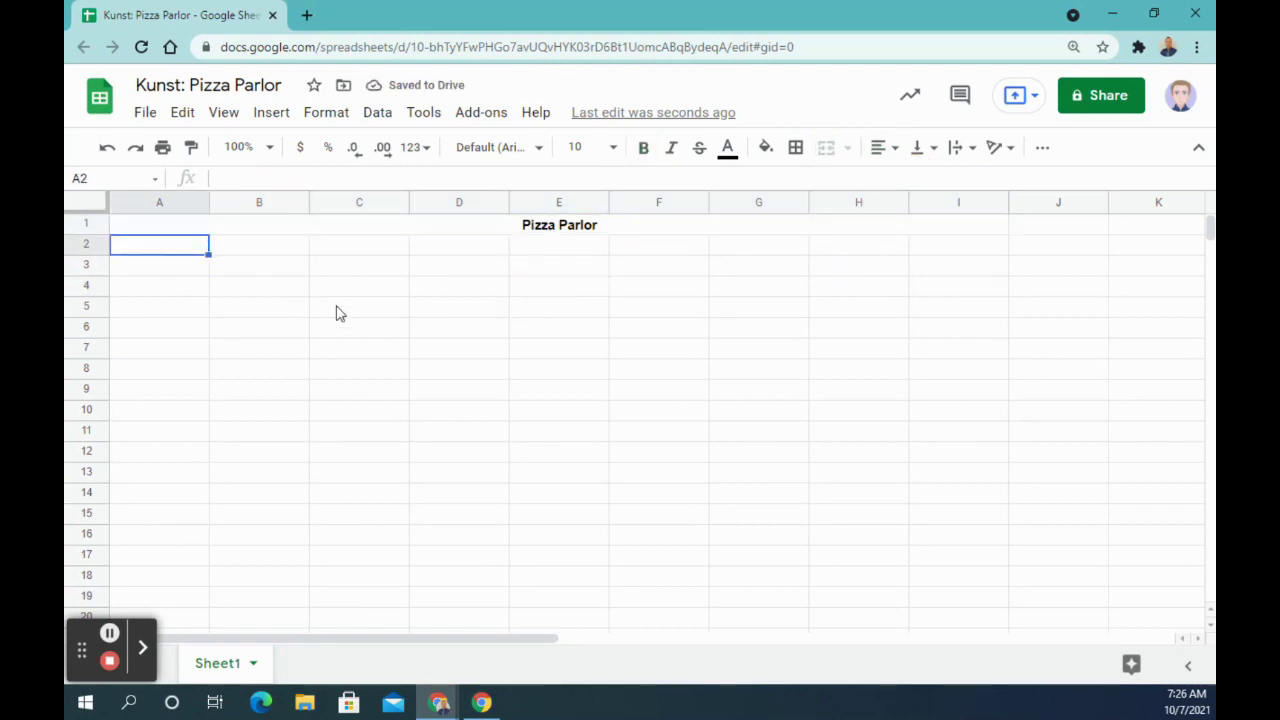
text(Sales W)
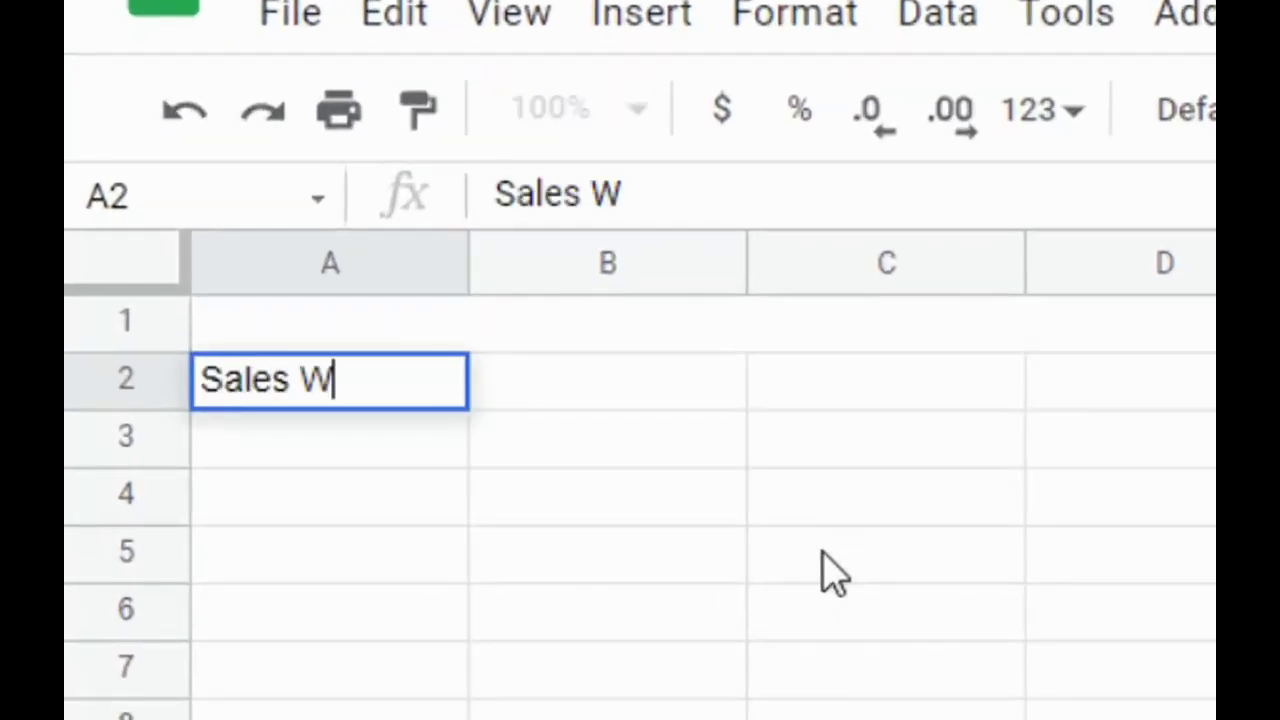
text(eek of)
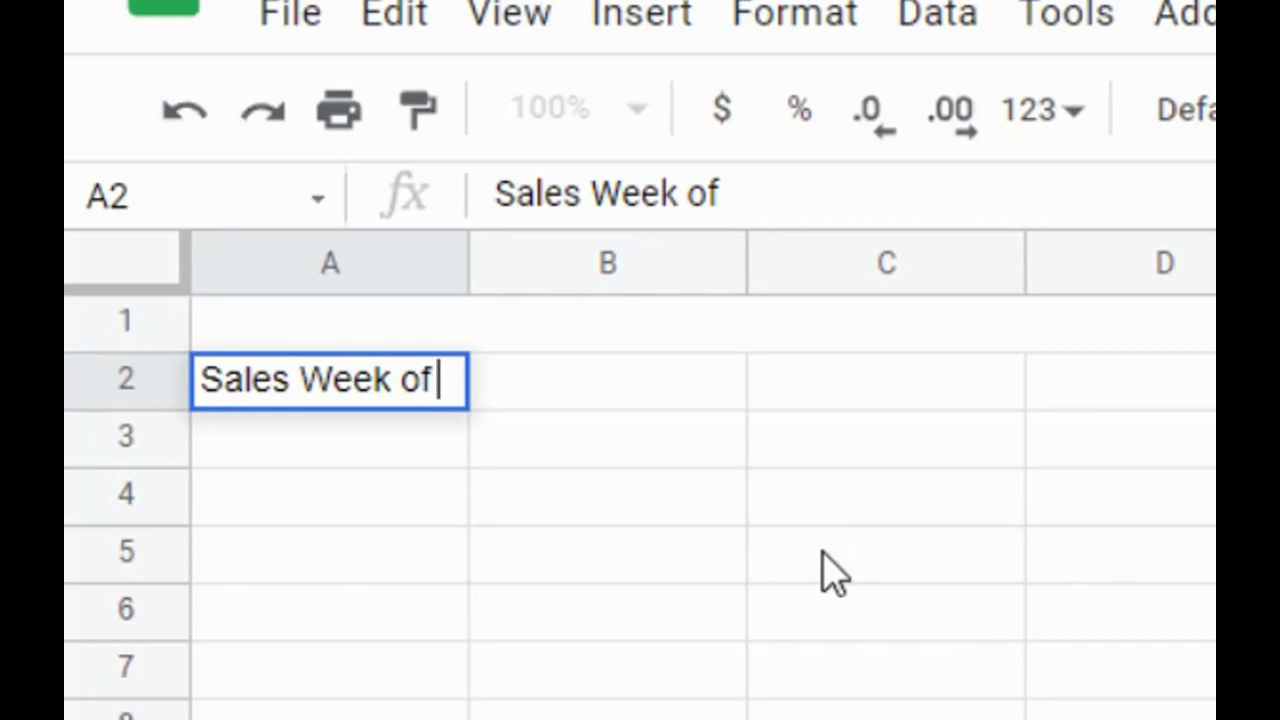
text( Octob)
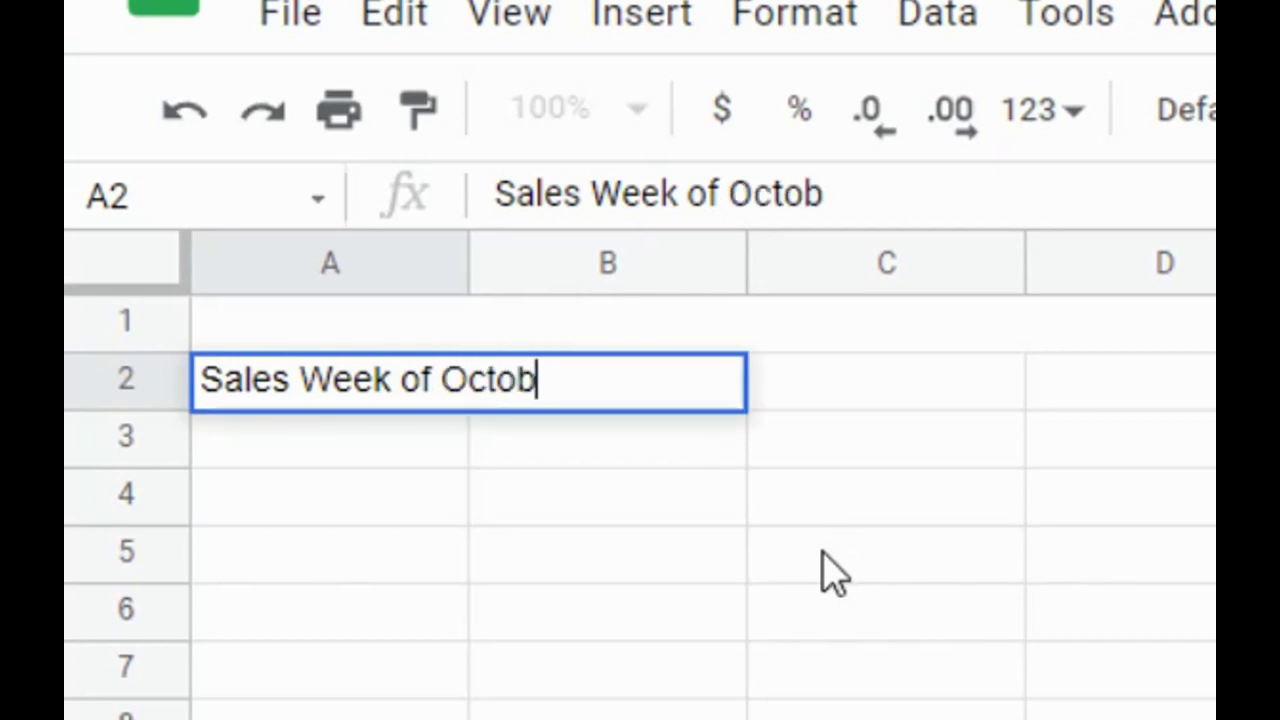
text(er,)
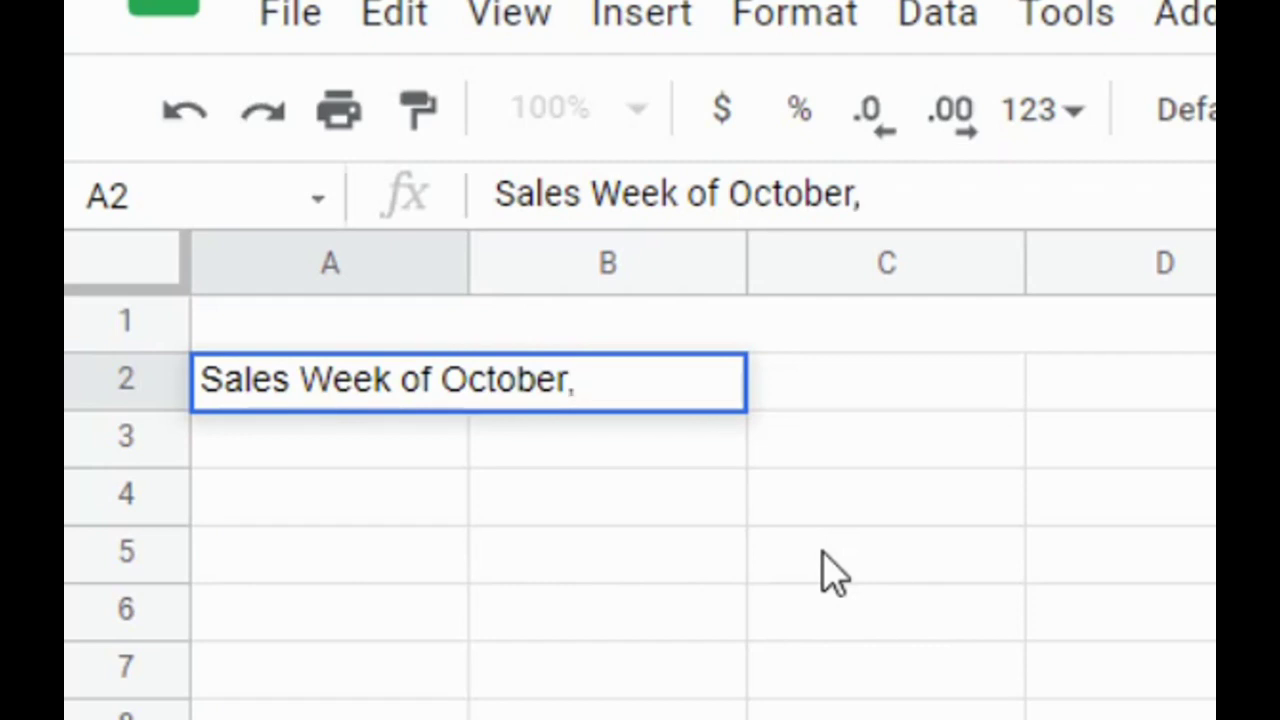
text( 7th, 2021)
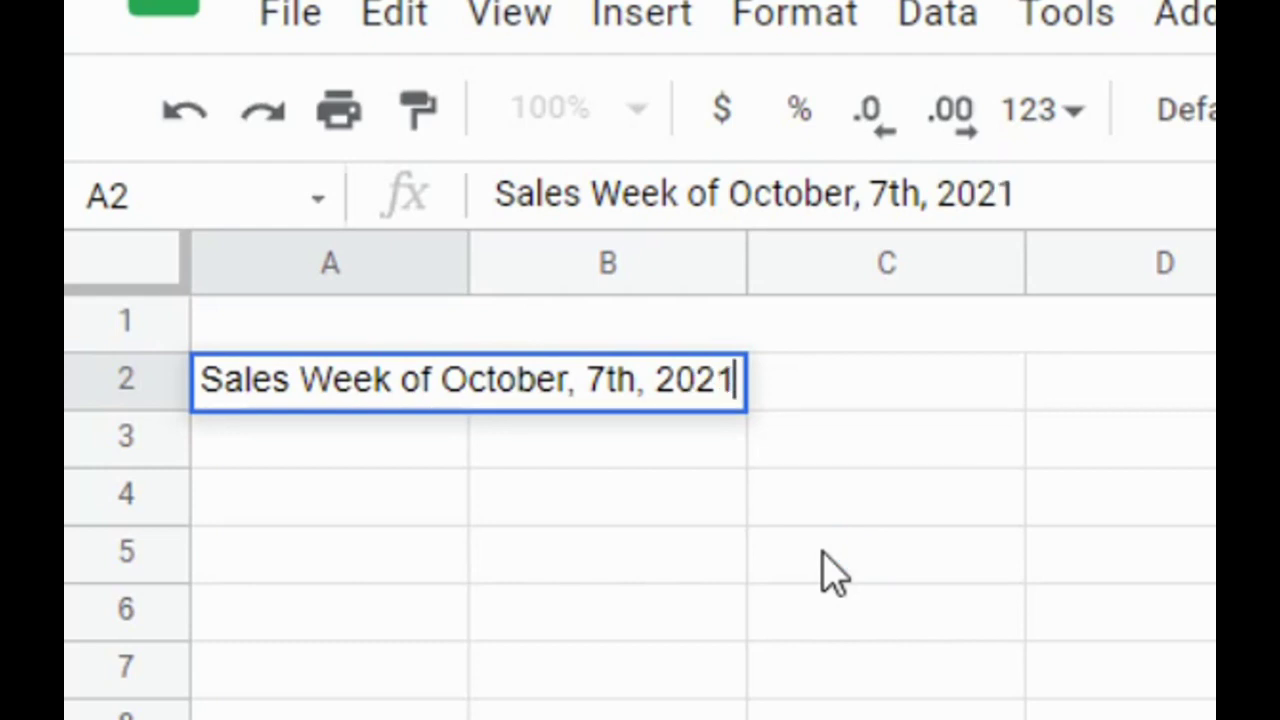
click(835, 575)
Step: Merge cells A2 through I2 and center the sales week subtitle horizontally
drag(177, 251, 955, 257)
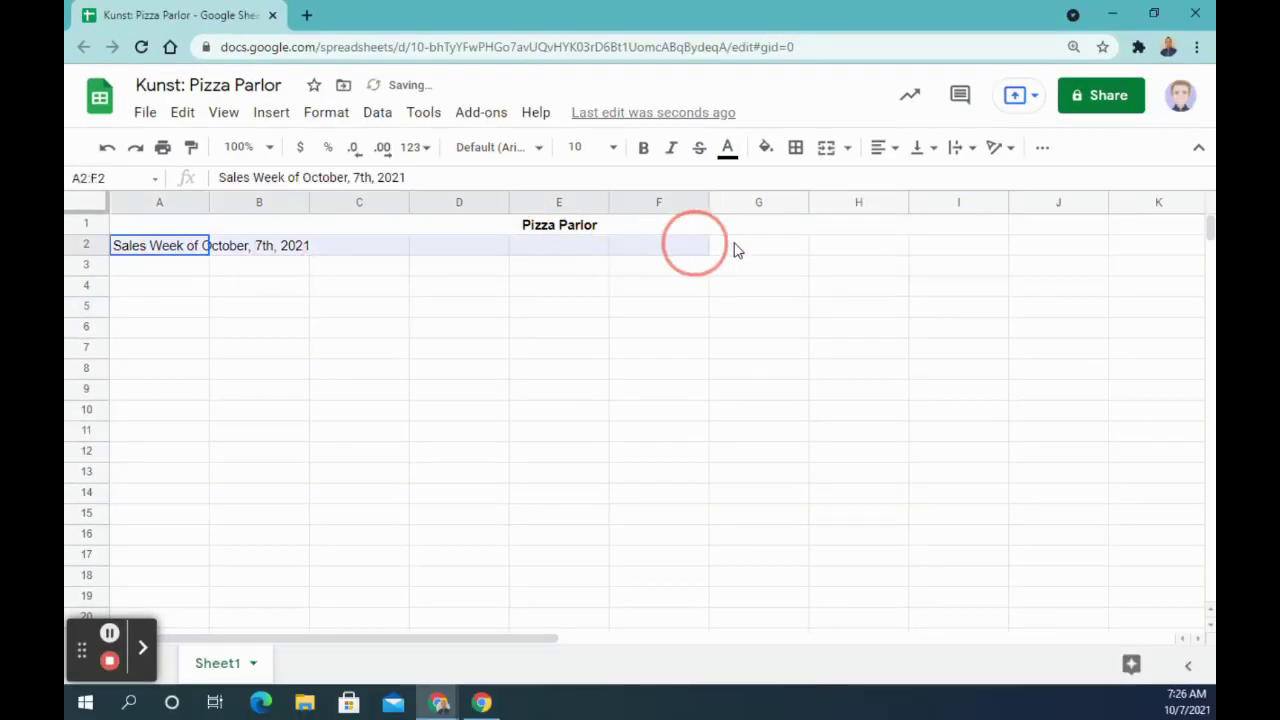
click(830, 148)
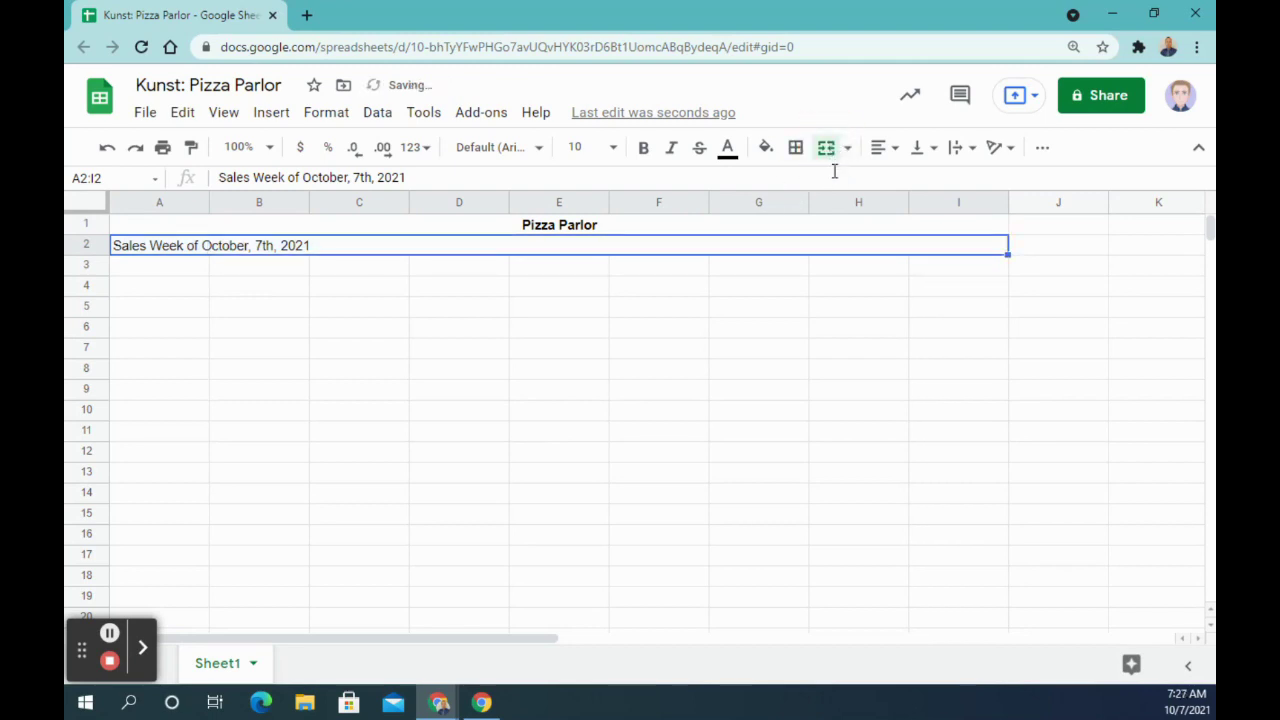
click(880, 147)
click(905, 180)
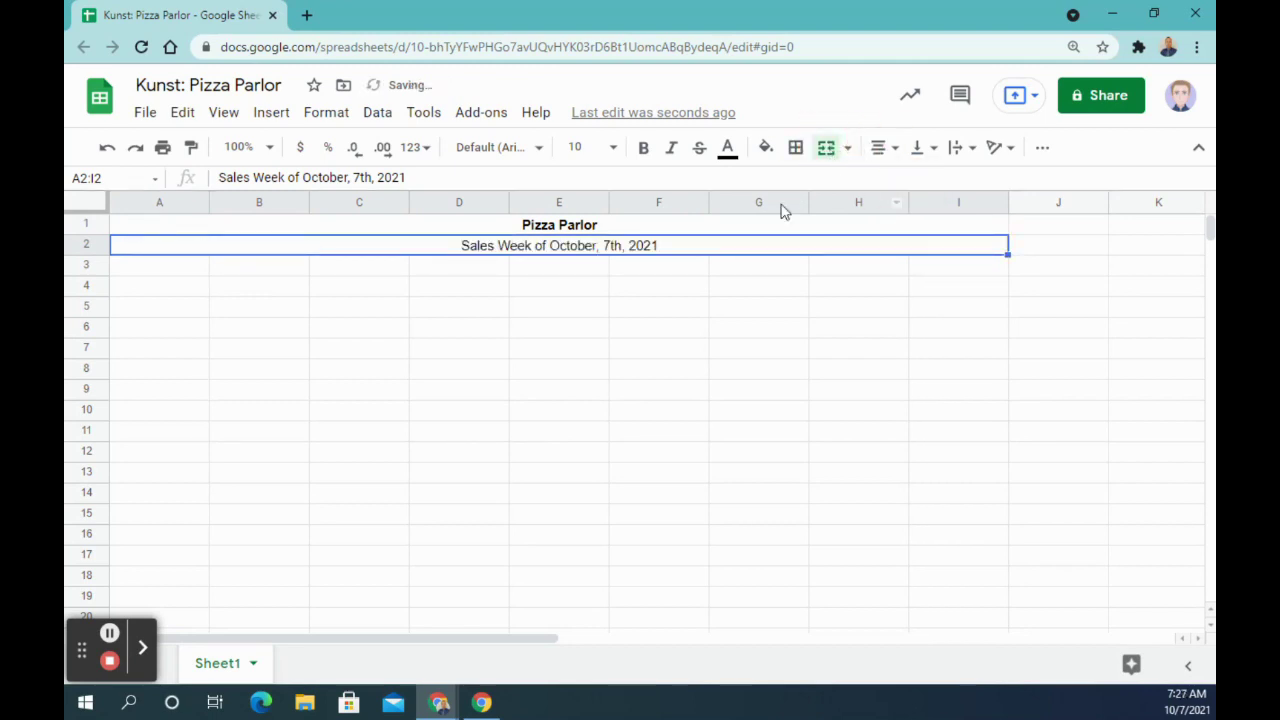
click(648, 322)
Step: Set the sales week subtitle in row 2 to font size 12 and bold
click(634, 245)
click(613, 147)
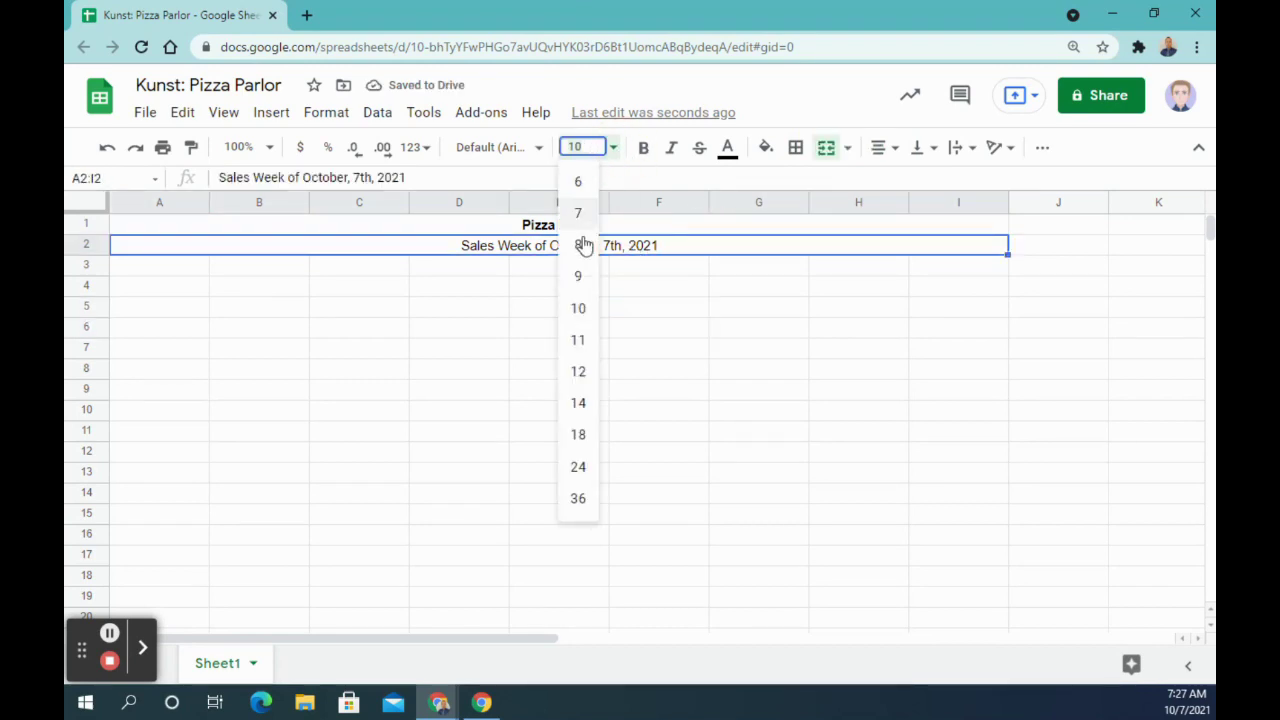
click(586, 369)
click(643, 147)
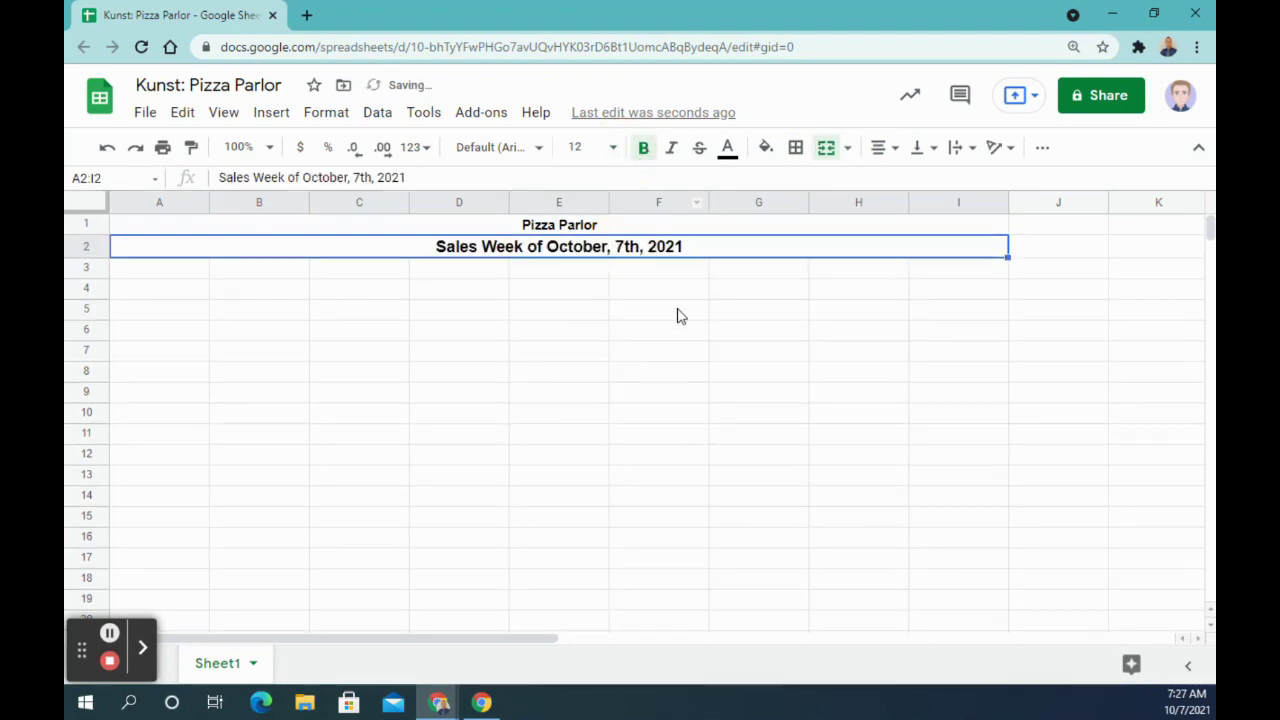
click(677, 314)
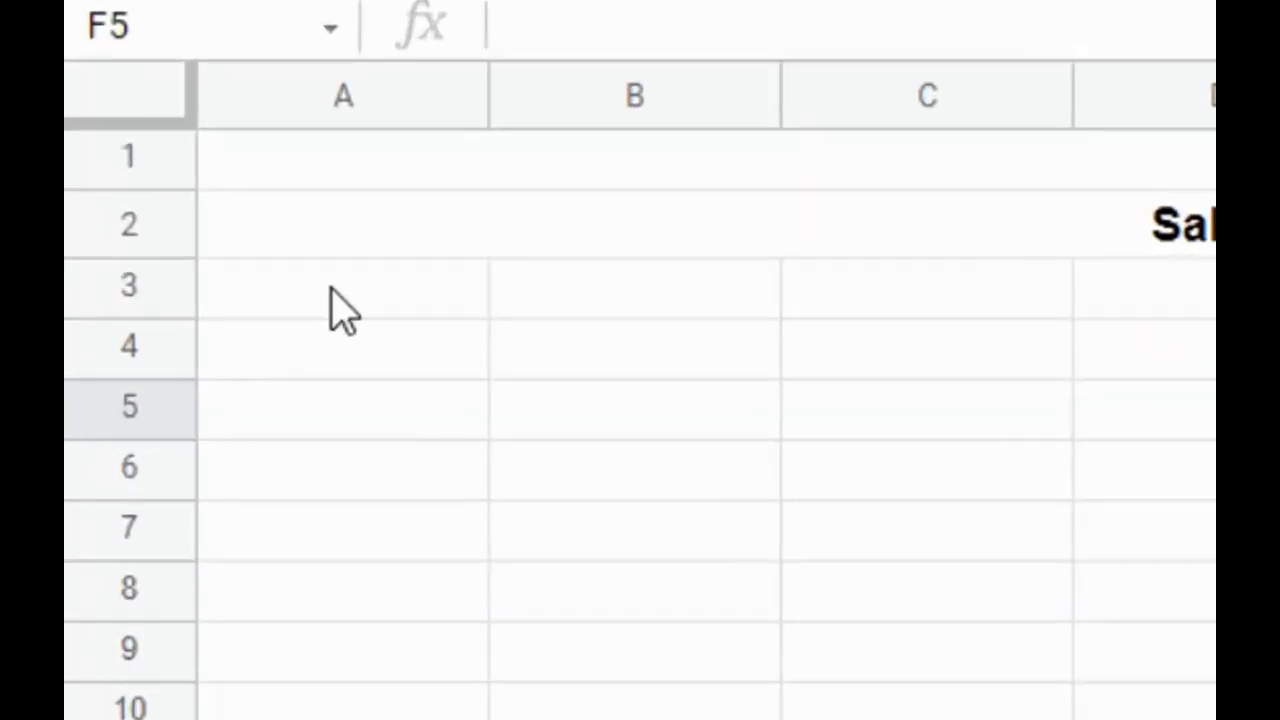
Step: Enter the column labels "Pizza Type" in cell A3 and "Sunday" in cell B3
click(155, 274)
text(P)
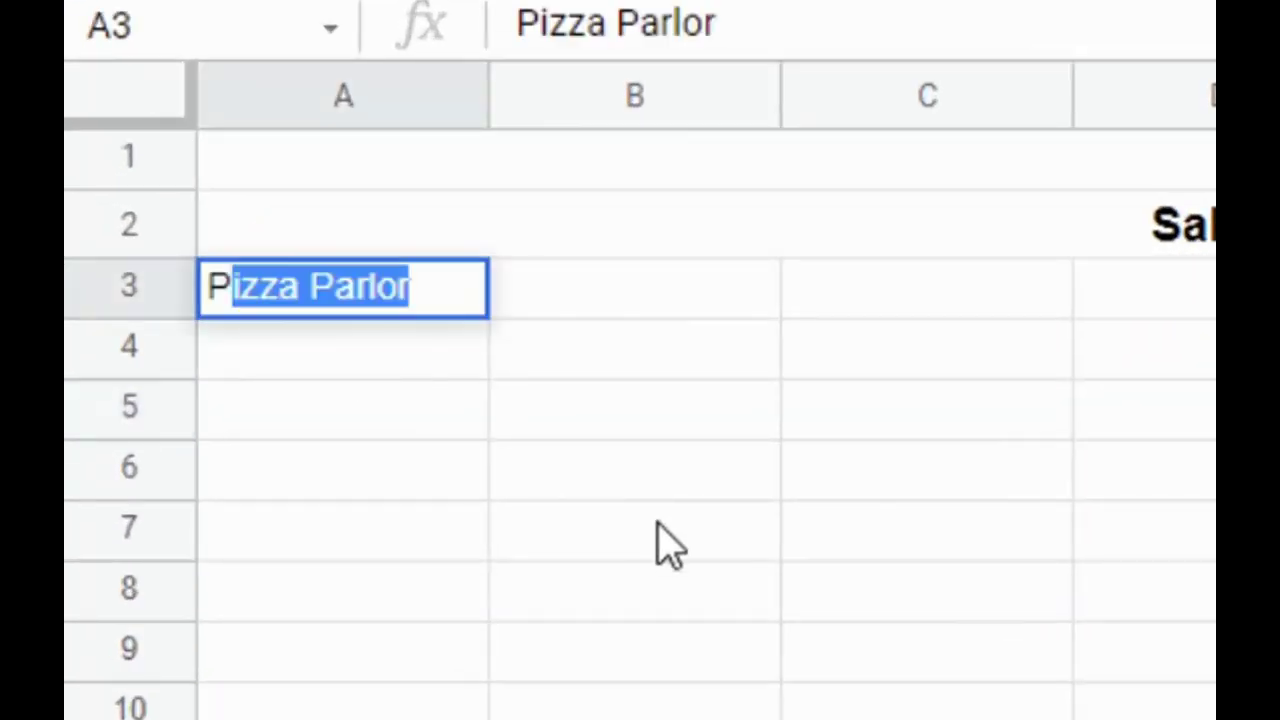
text(iizza Type)
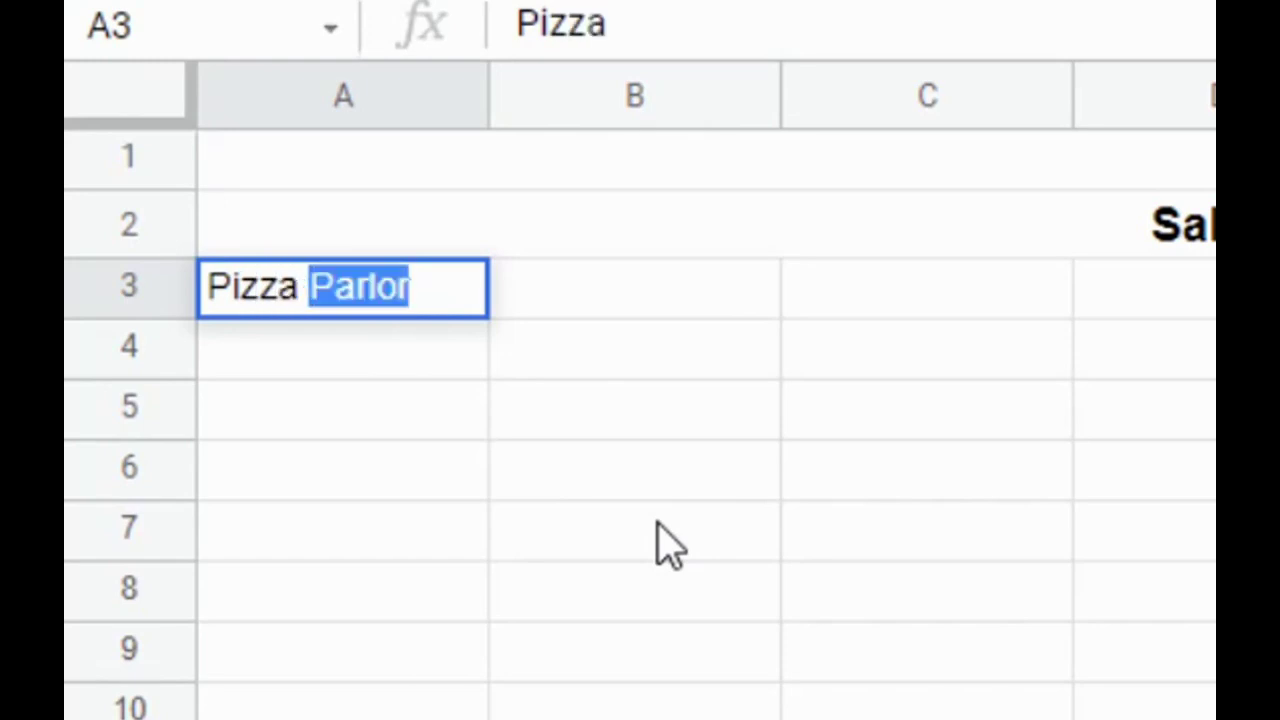
key(Tab)
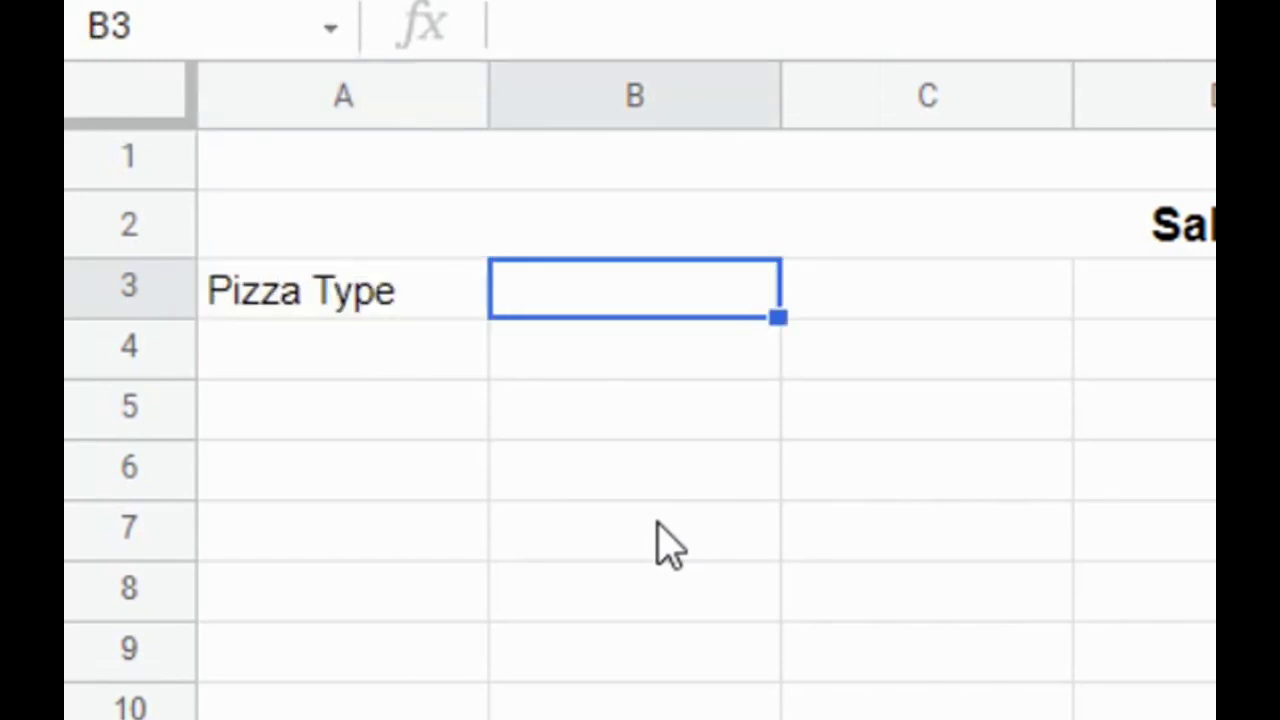
text(Sunday)
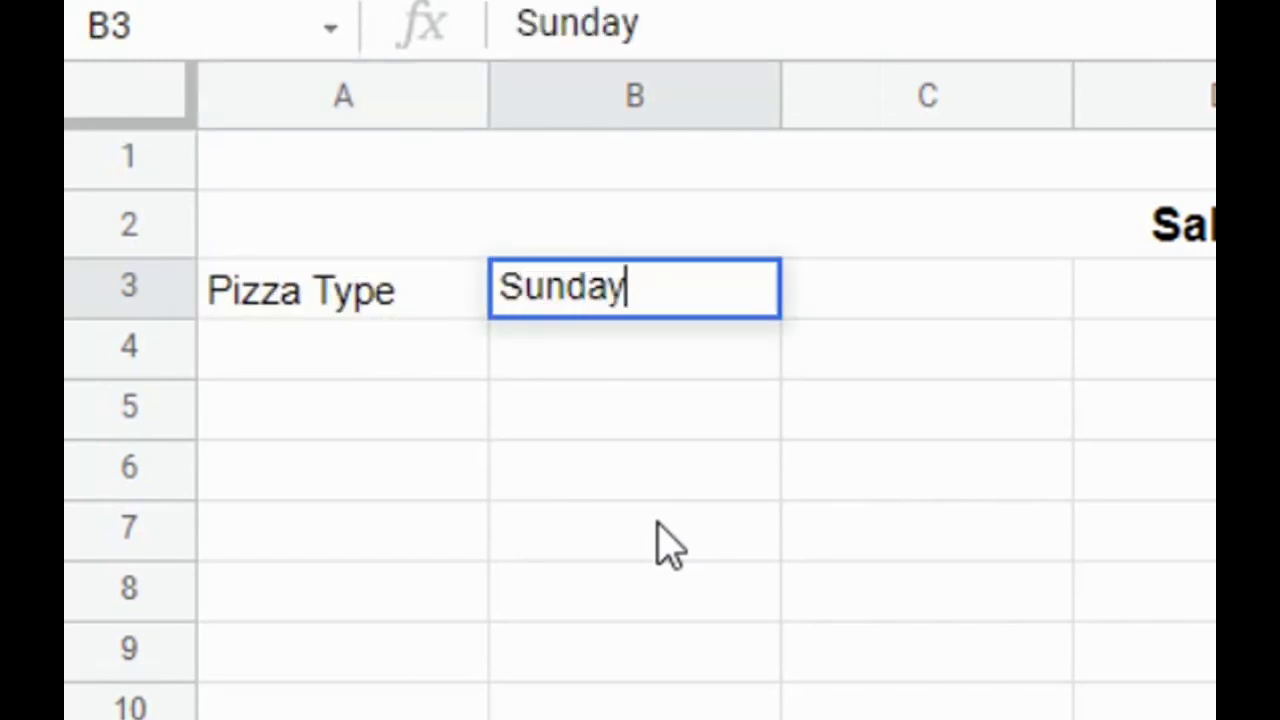
click(662, 362)
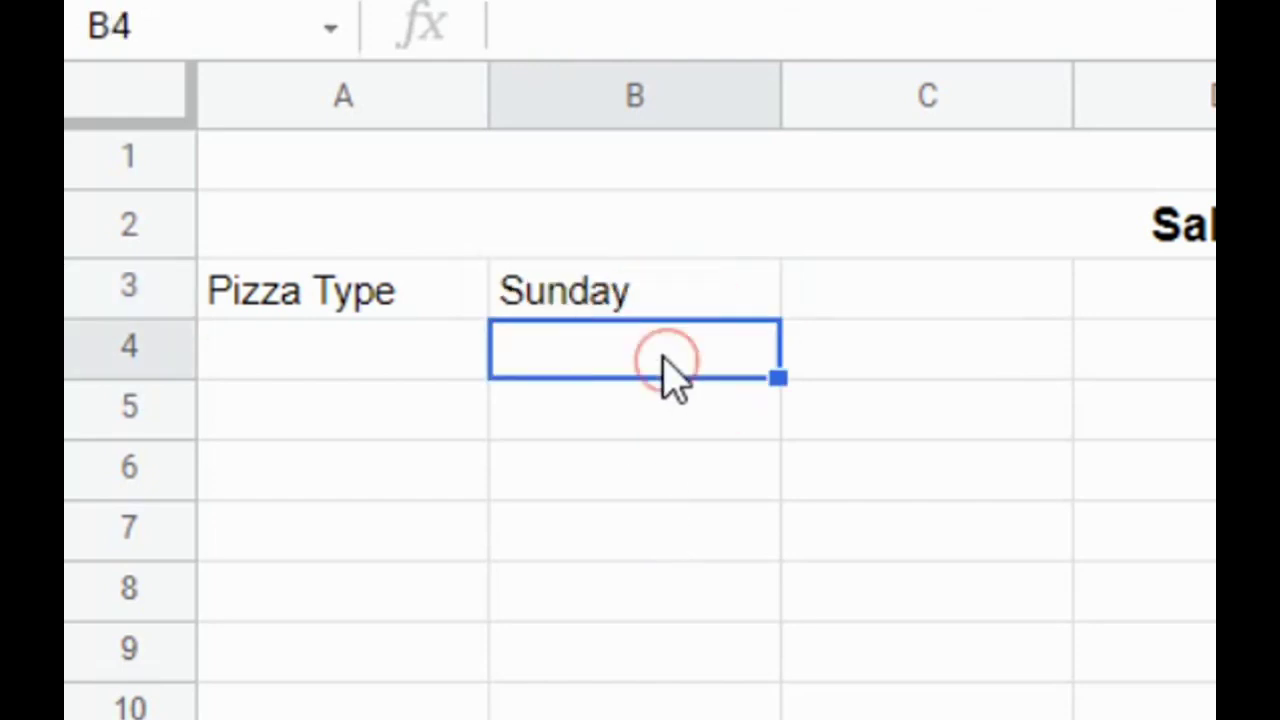
Step: Autofill the weekday labels from Sunday in B3 across row 3 to Saturday in H3
click(700, 293)
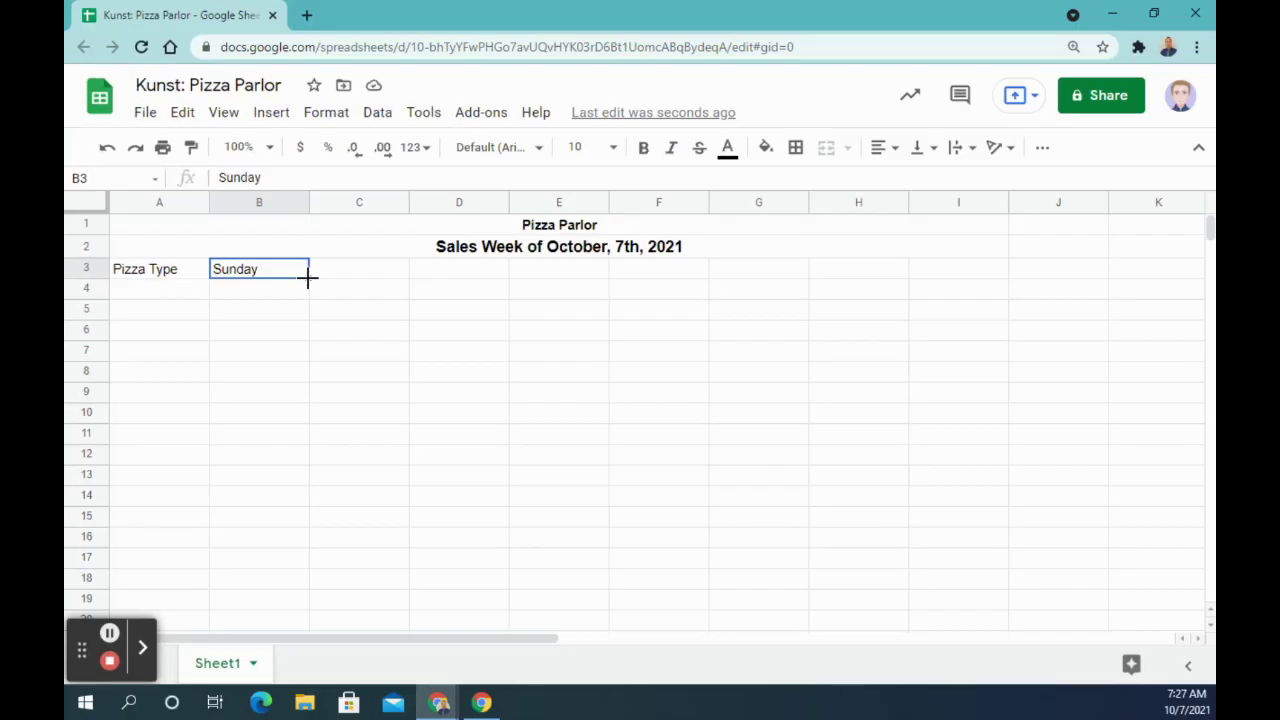
drag(308, 280, 689, 256)
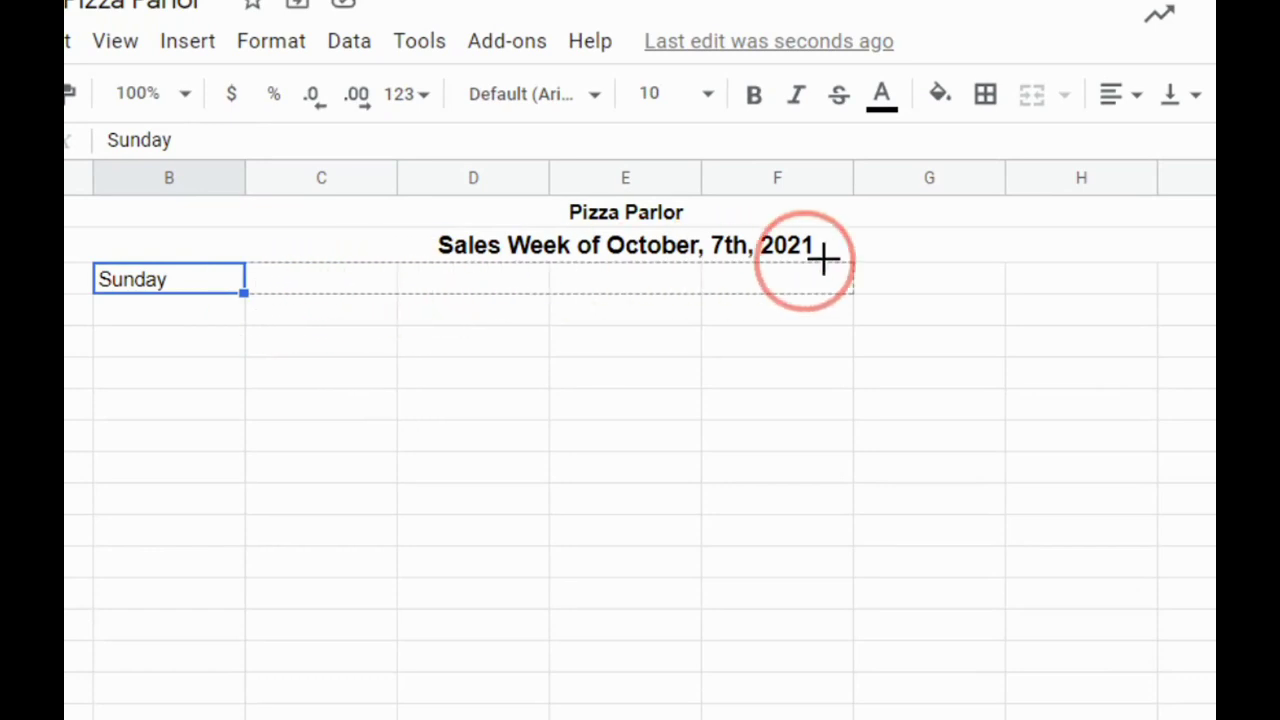
drag(822, 259, 1108, 258)
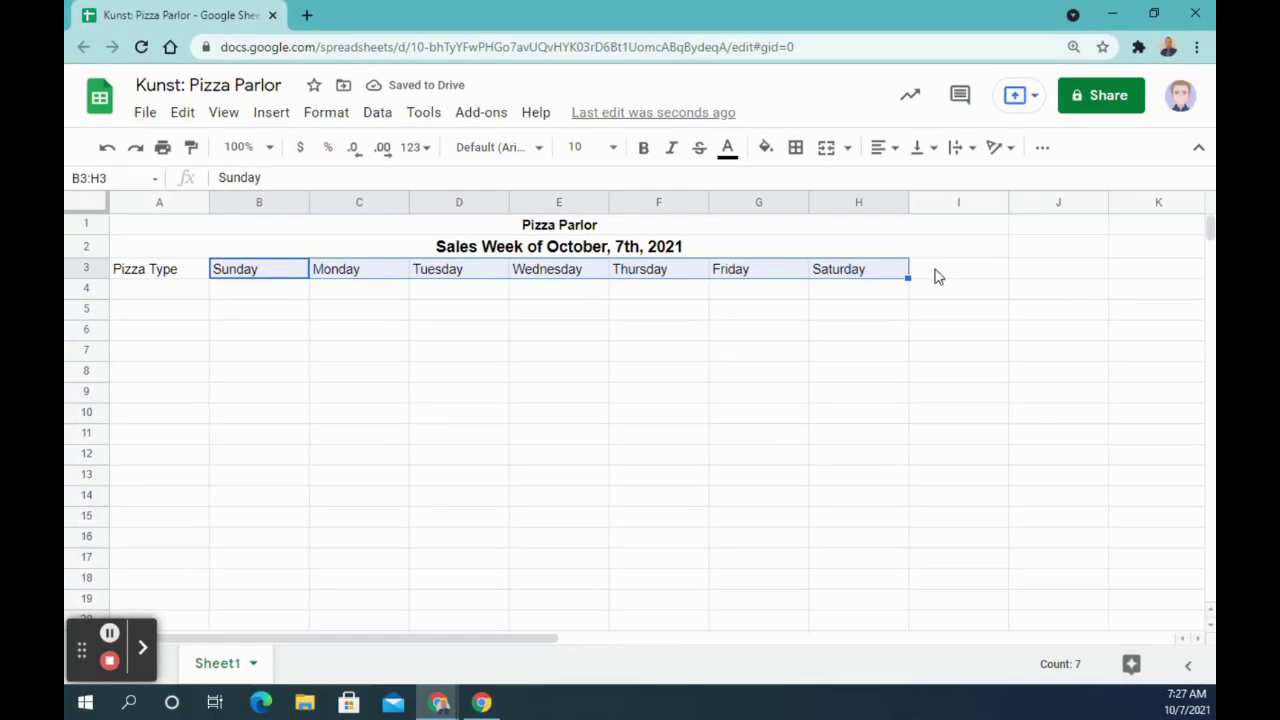
Step: Enter the column label "Total Pizza By Type" in cell I3
click(1196, 287)
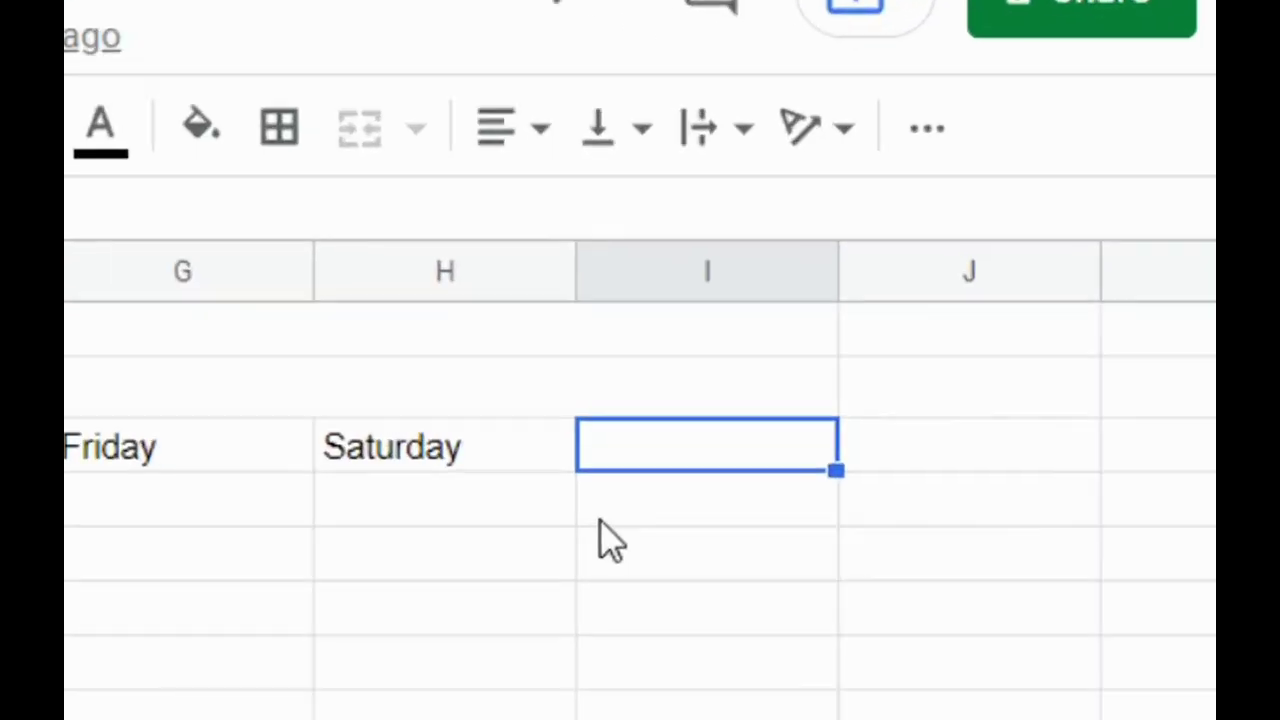
text(Total Pi)
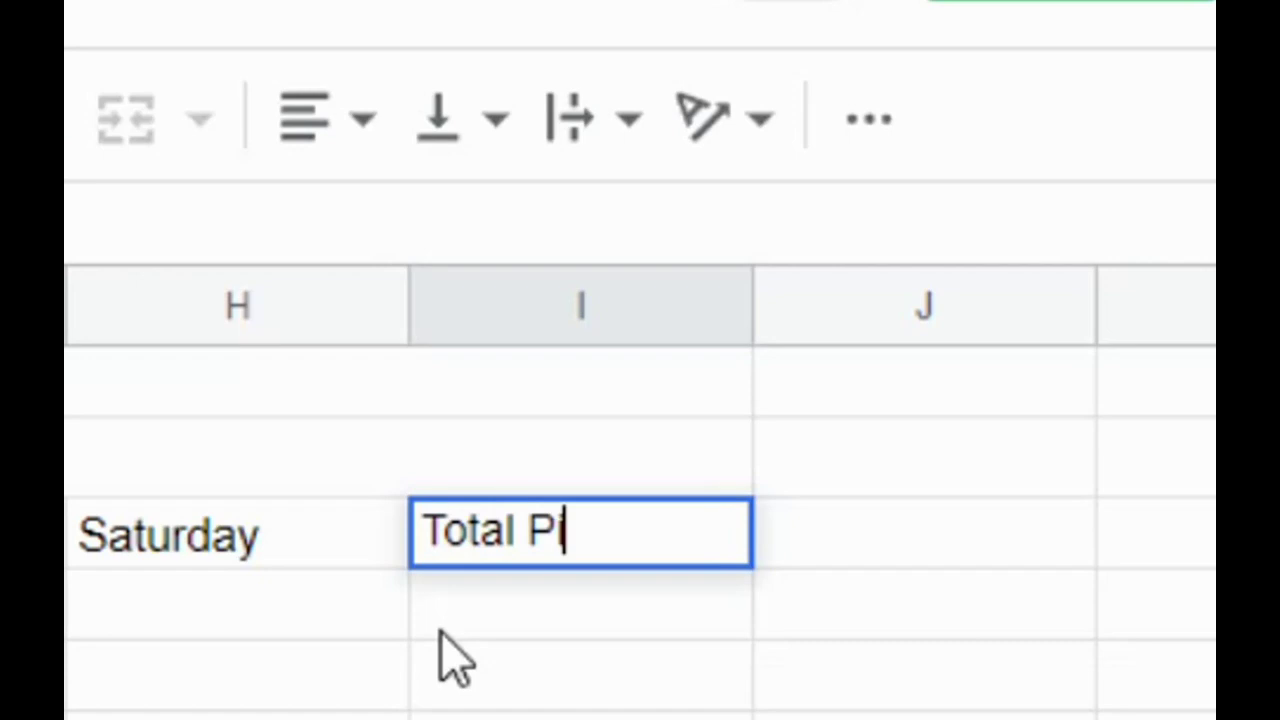
text(zza B )
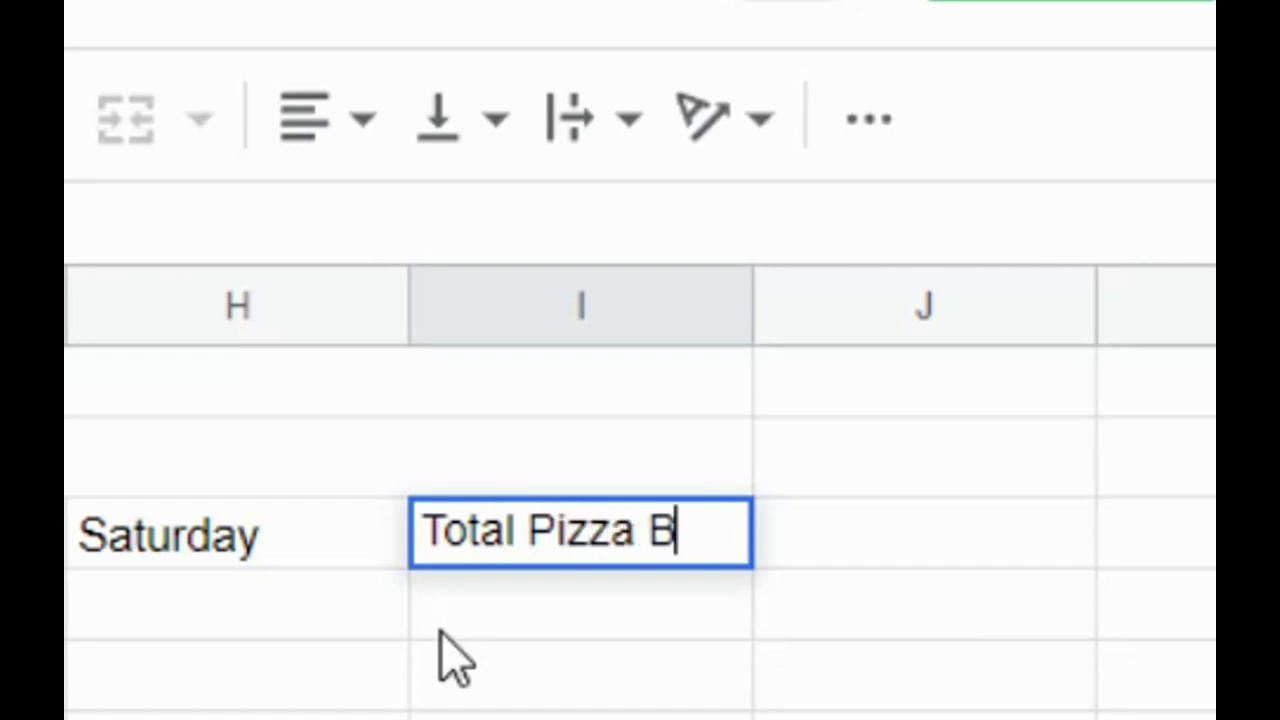
text(y Type)
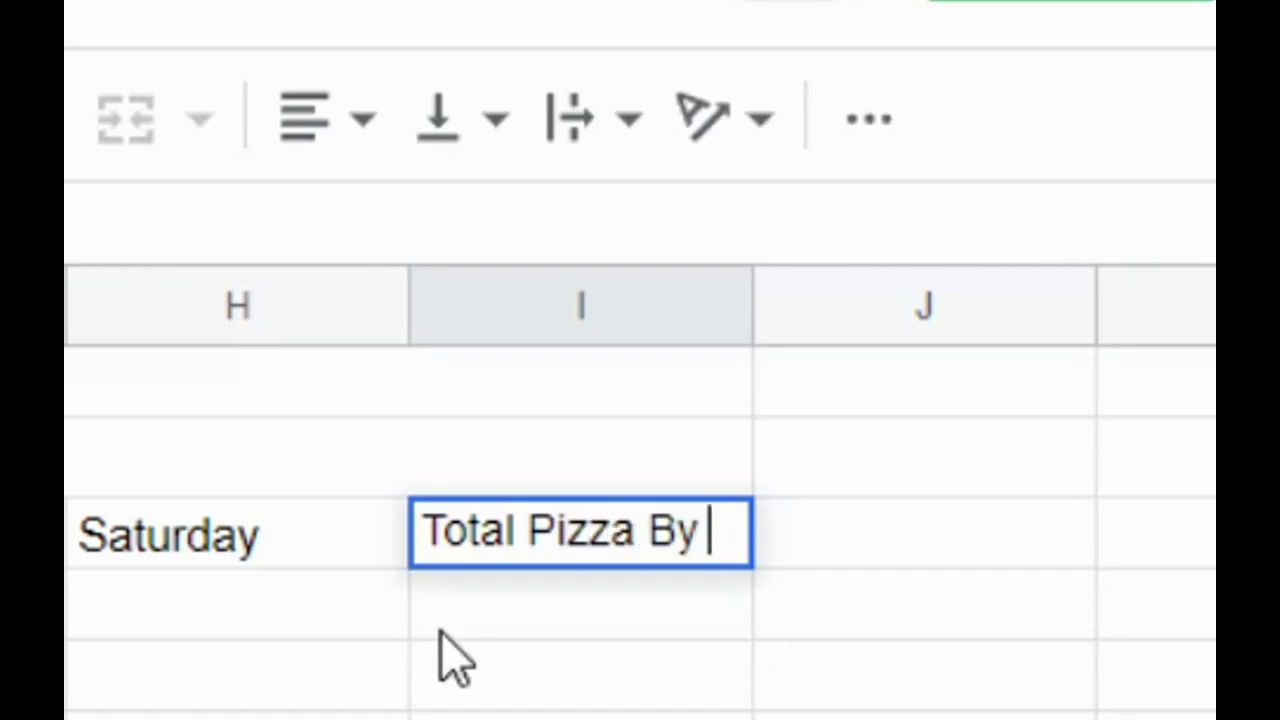
click(440, 632)
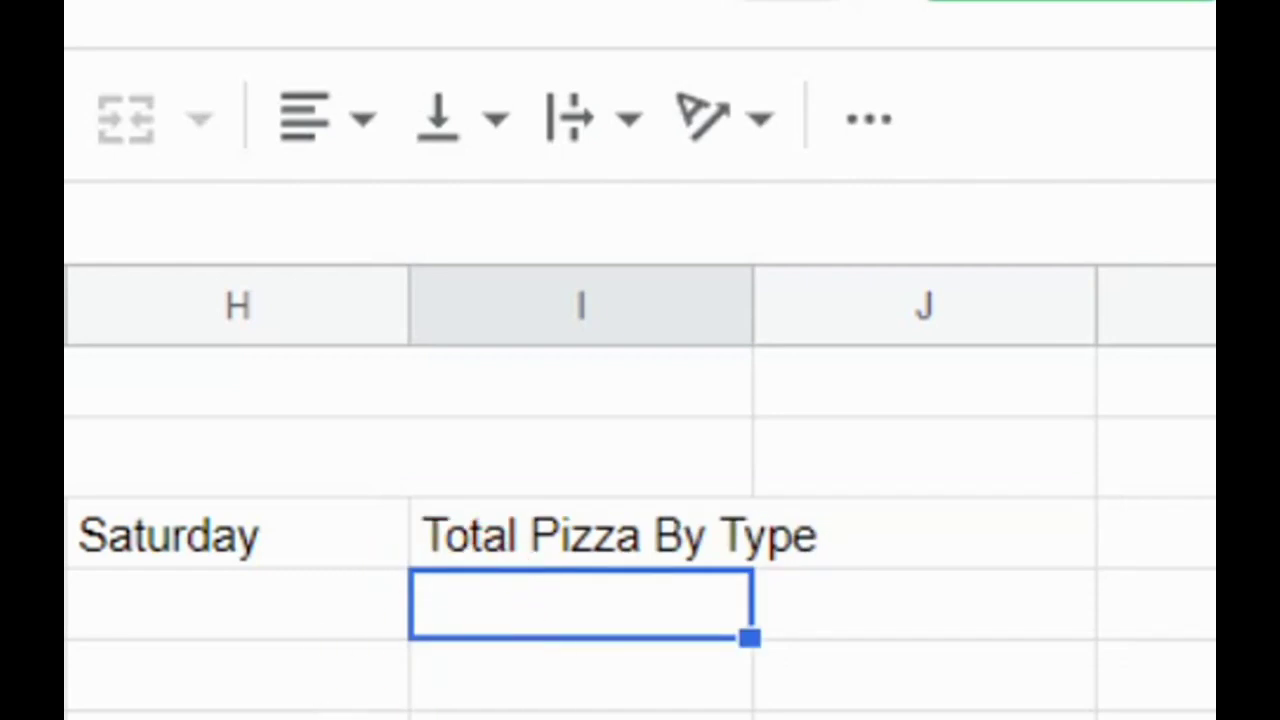
Step: Set the text in cell I3 to wrap within the column width
click(560, 555)
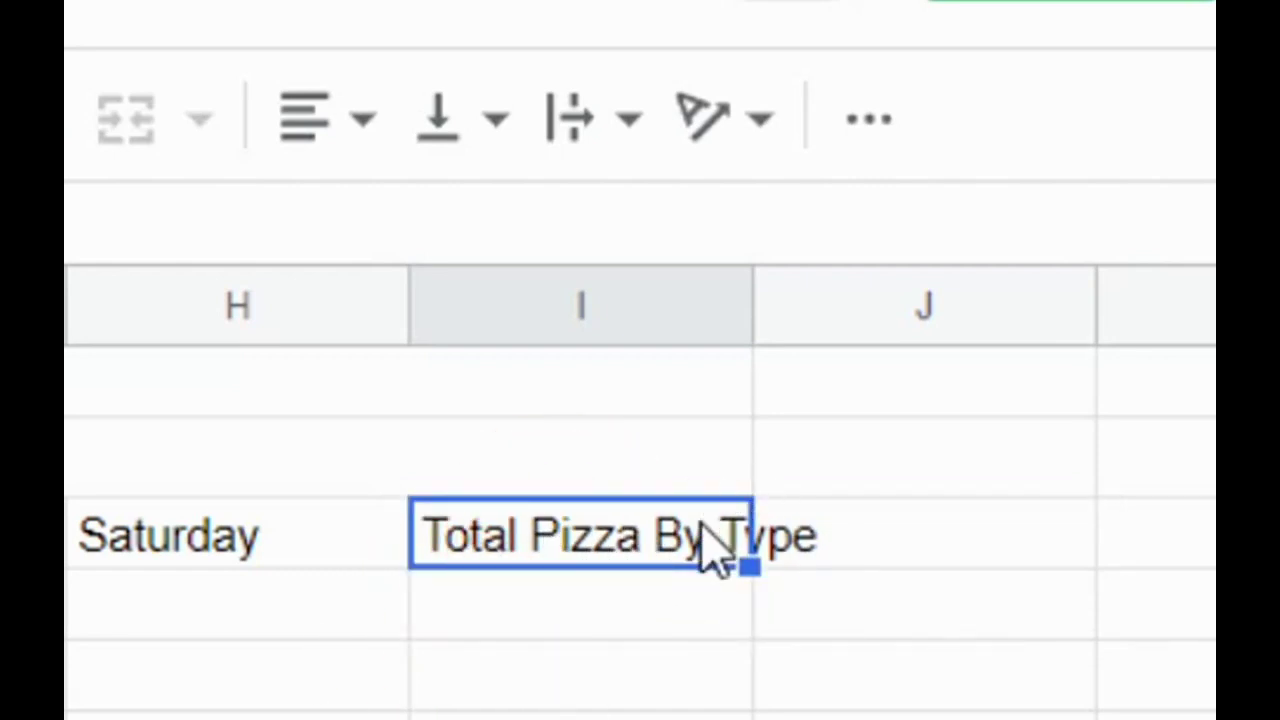
click(612, 145)
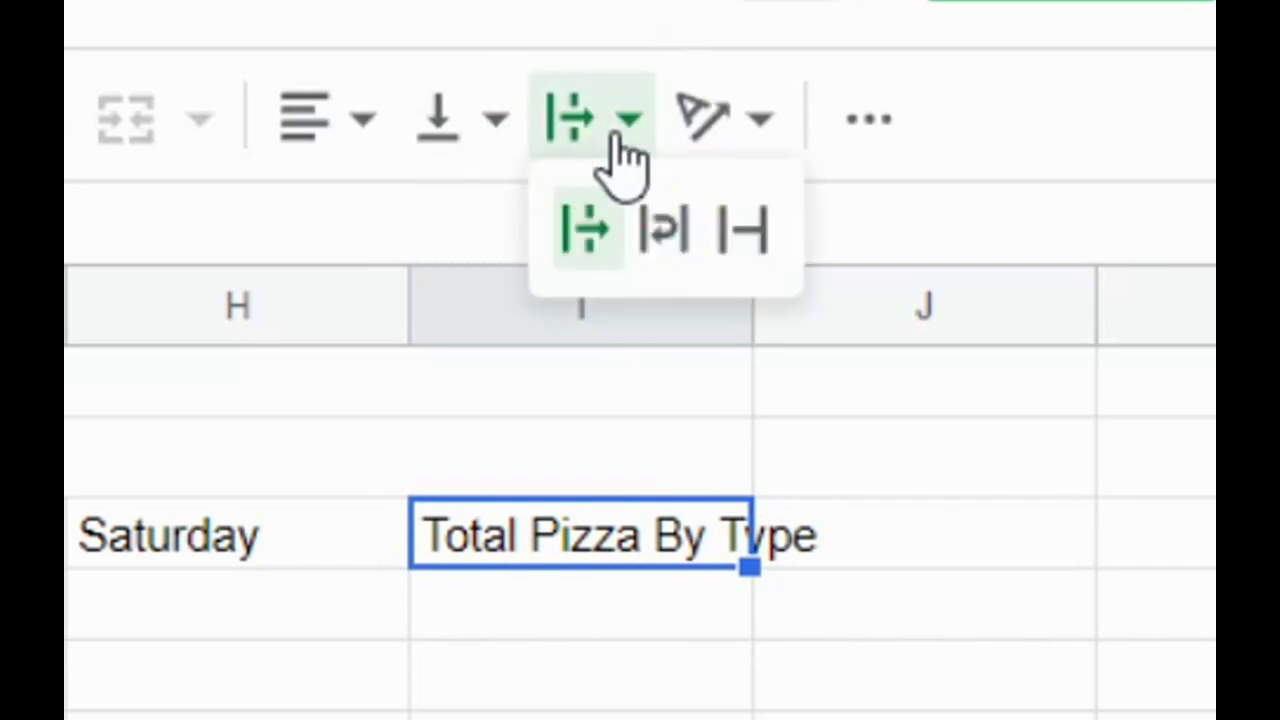
click(668, 240)
Step: Center the column labels in A3 through I3 horizontally and make them bold
drag(150, 285, 960, 284)
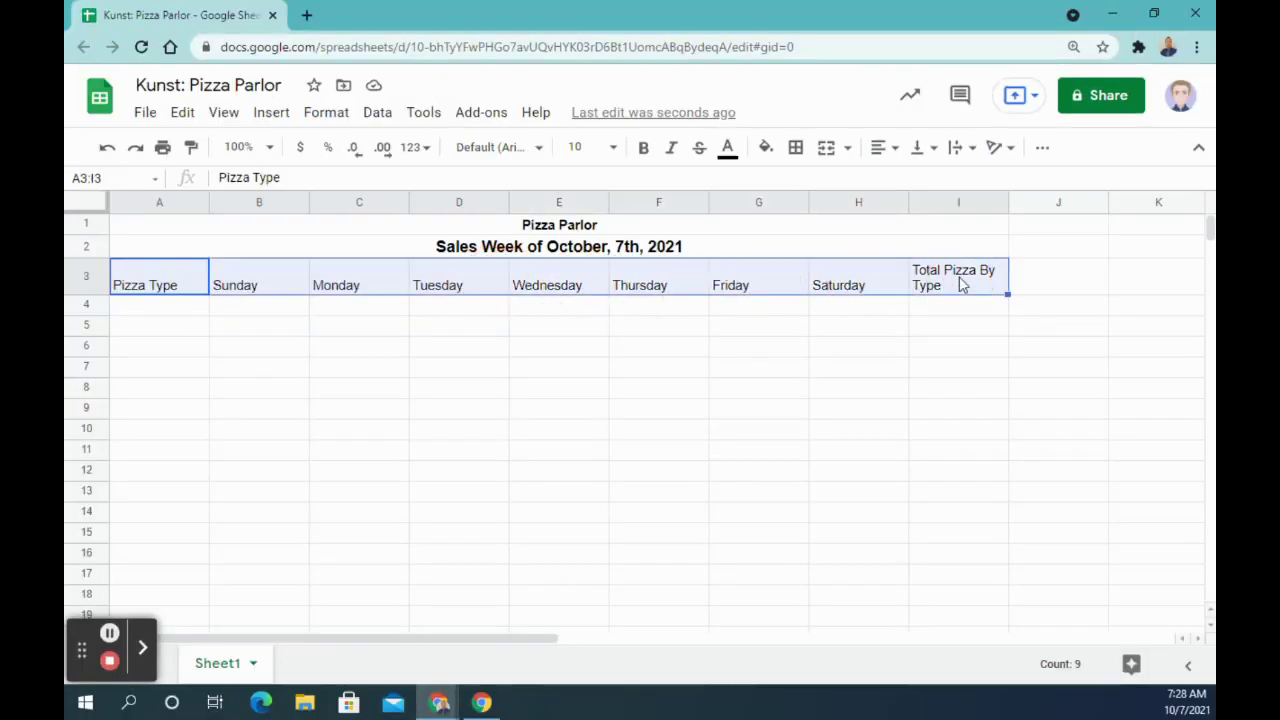
click(882, 147)
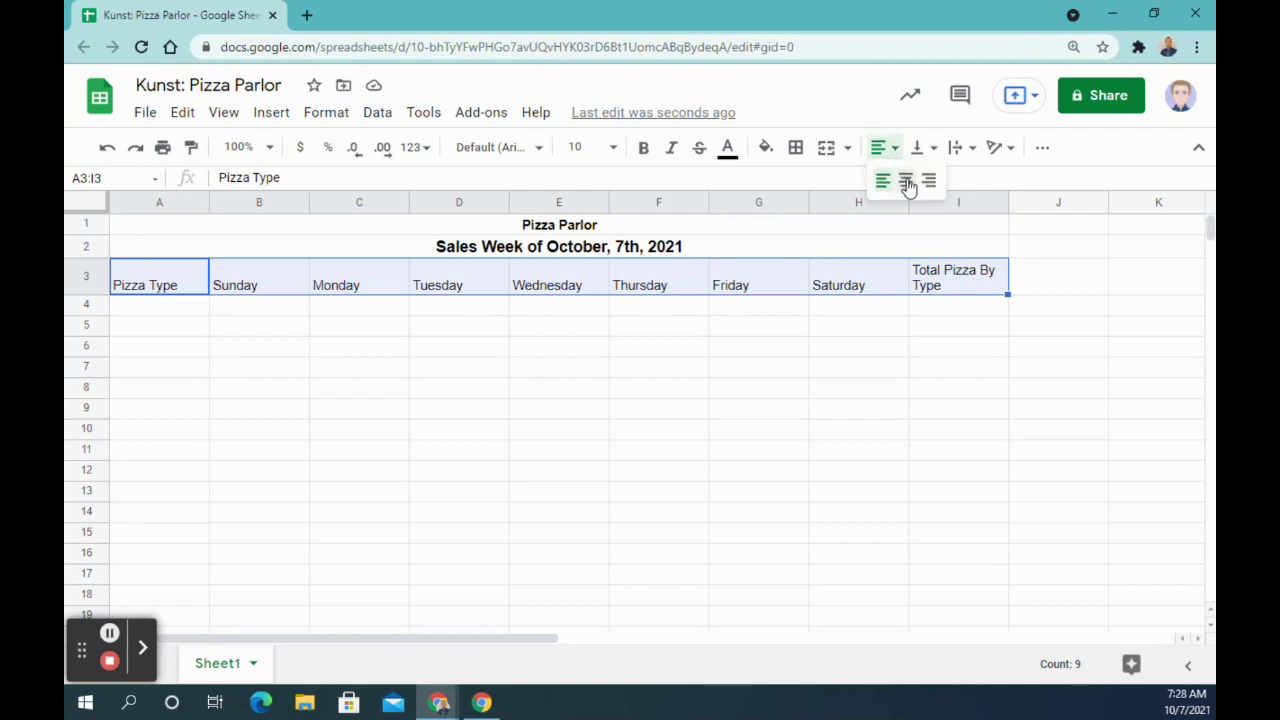
click(906, 180)
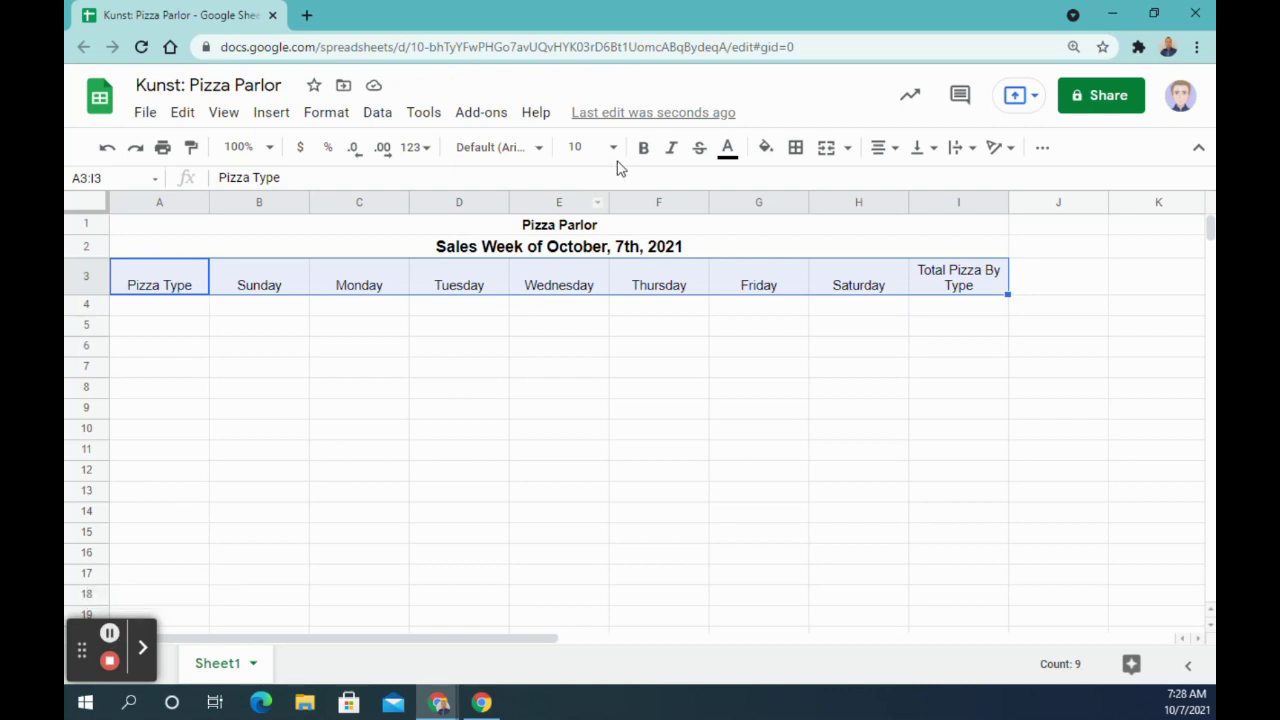
click(643, 148)
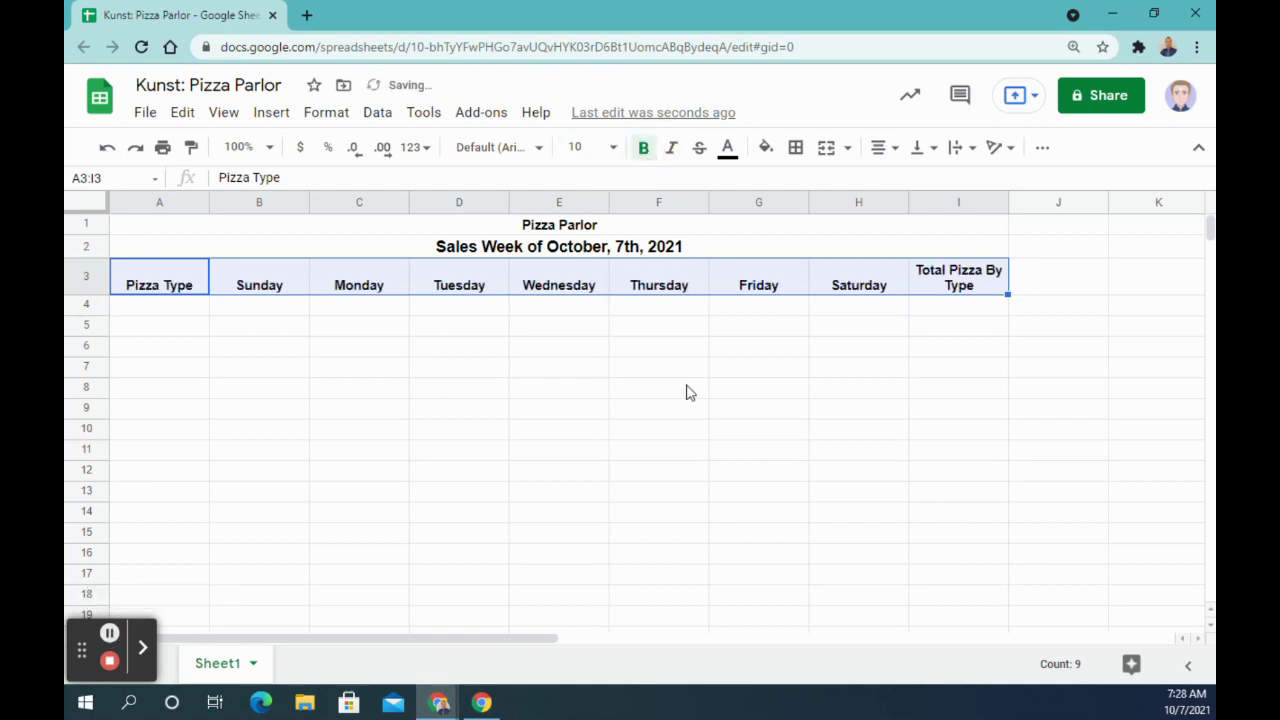
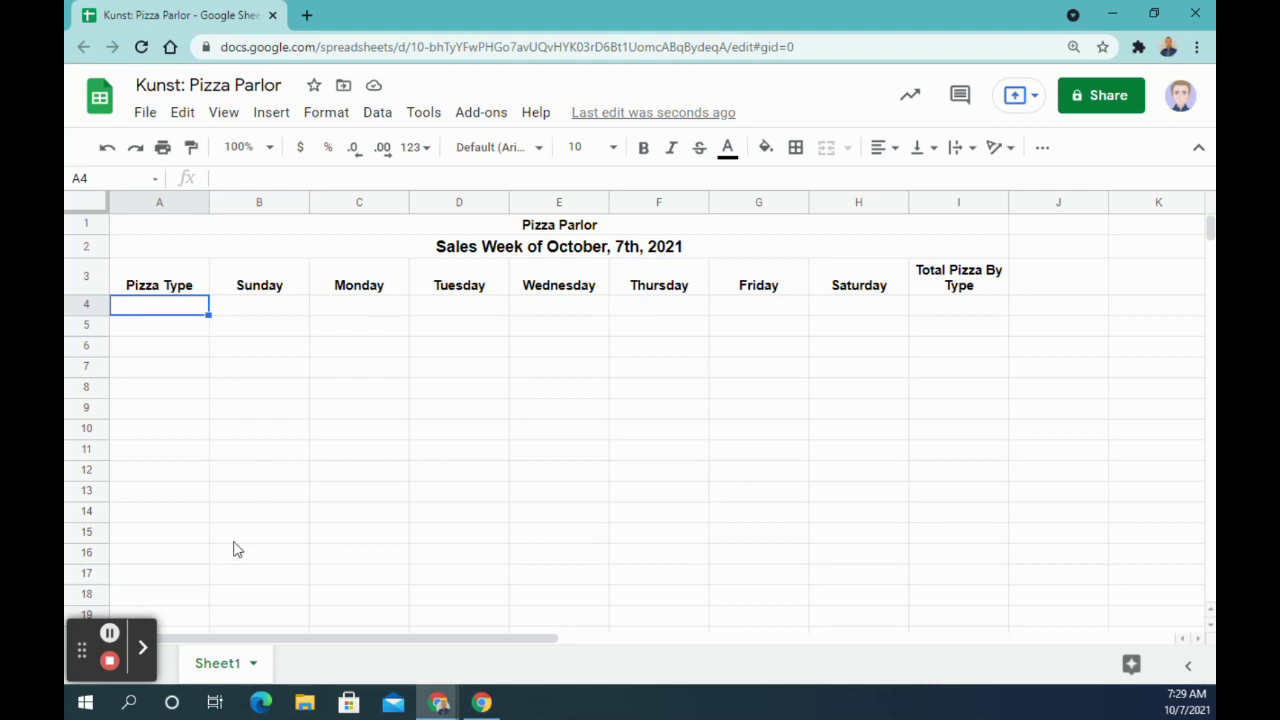
Step: Enter "Cheese" in A4 with sales of 98, 36 and 23 for Sunday through Tuesday
text(Cheese)
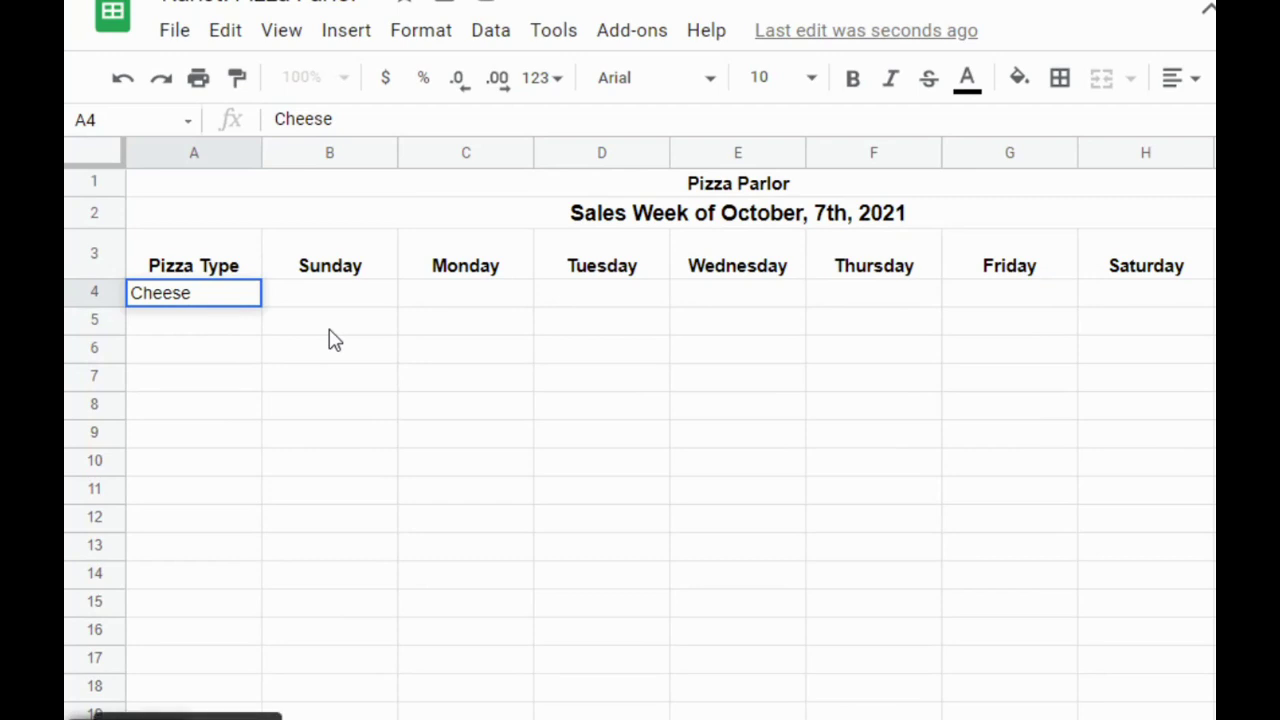
click(214, 322)
click(205, 296)
key(Tab)
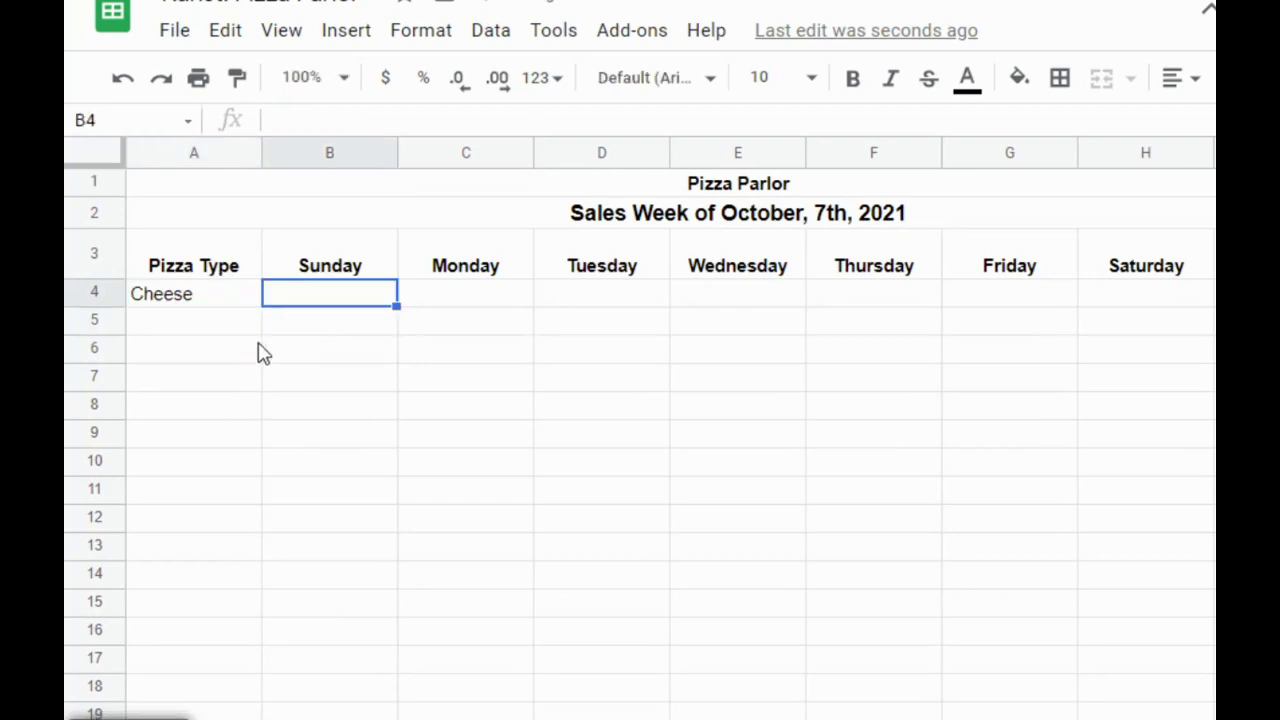
text(98)
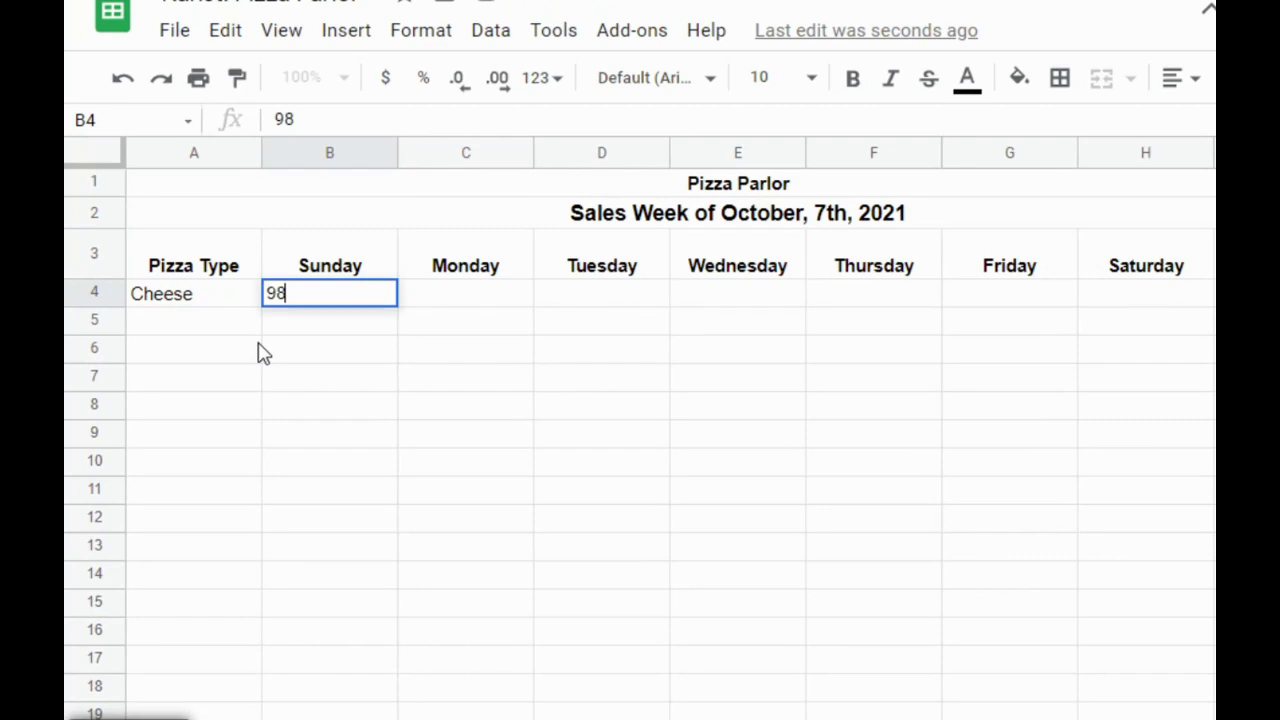
key(Tab)
text(36)
key(Tab)
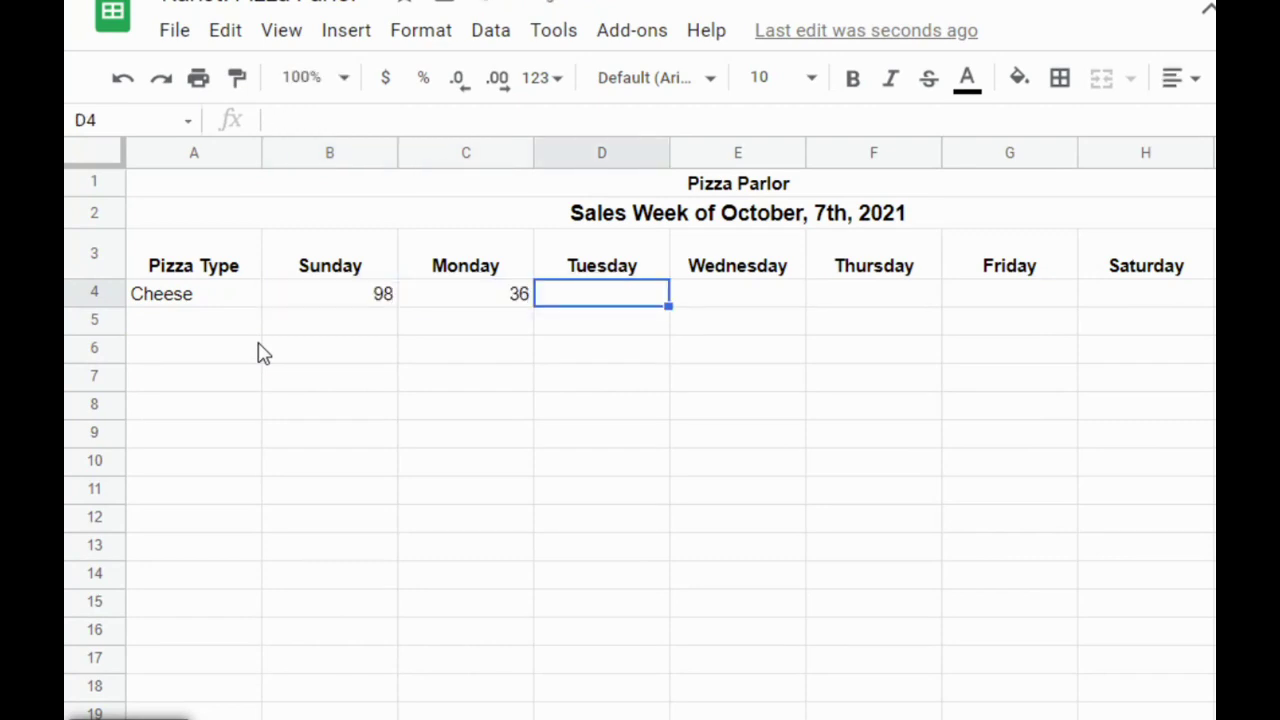
text(23)
key(Tab)
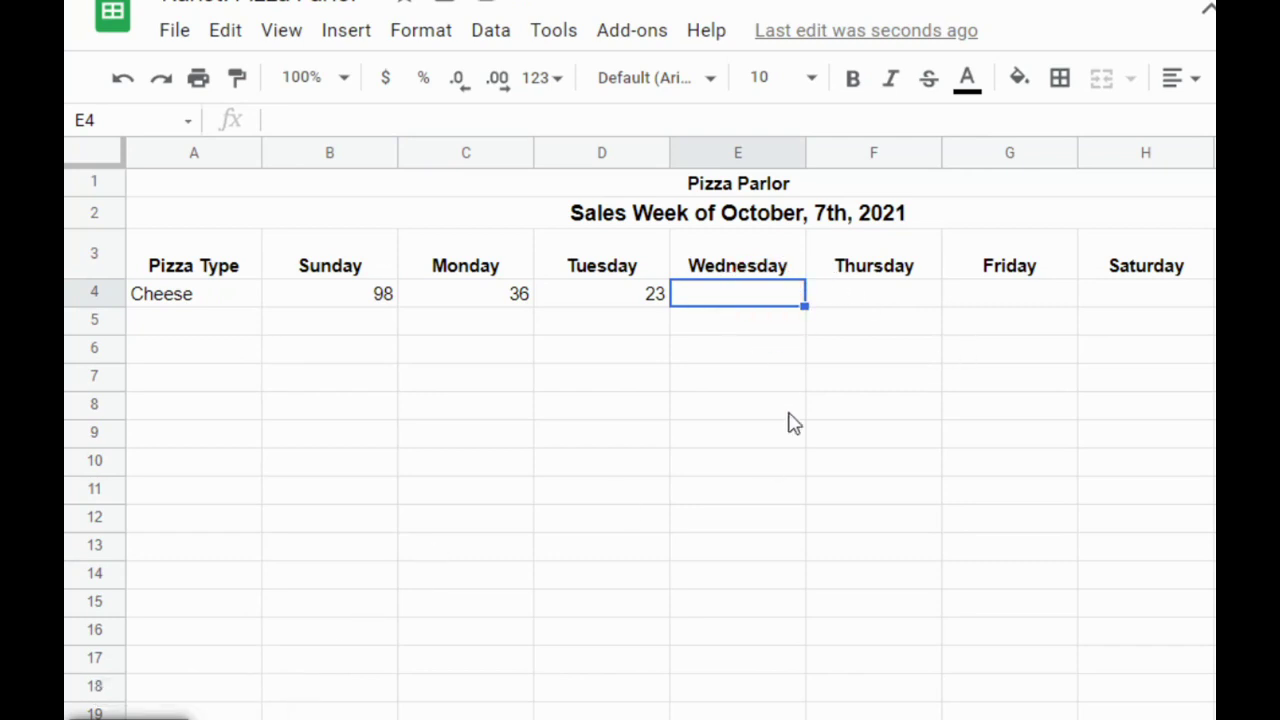
Step: Enter Cheese sales of 27, 41, 107 and 113 for Wednesday through Saturday in E4 through H4
text(27)
key(Tab)
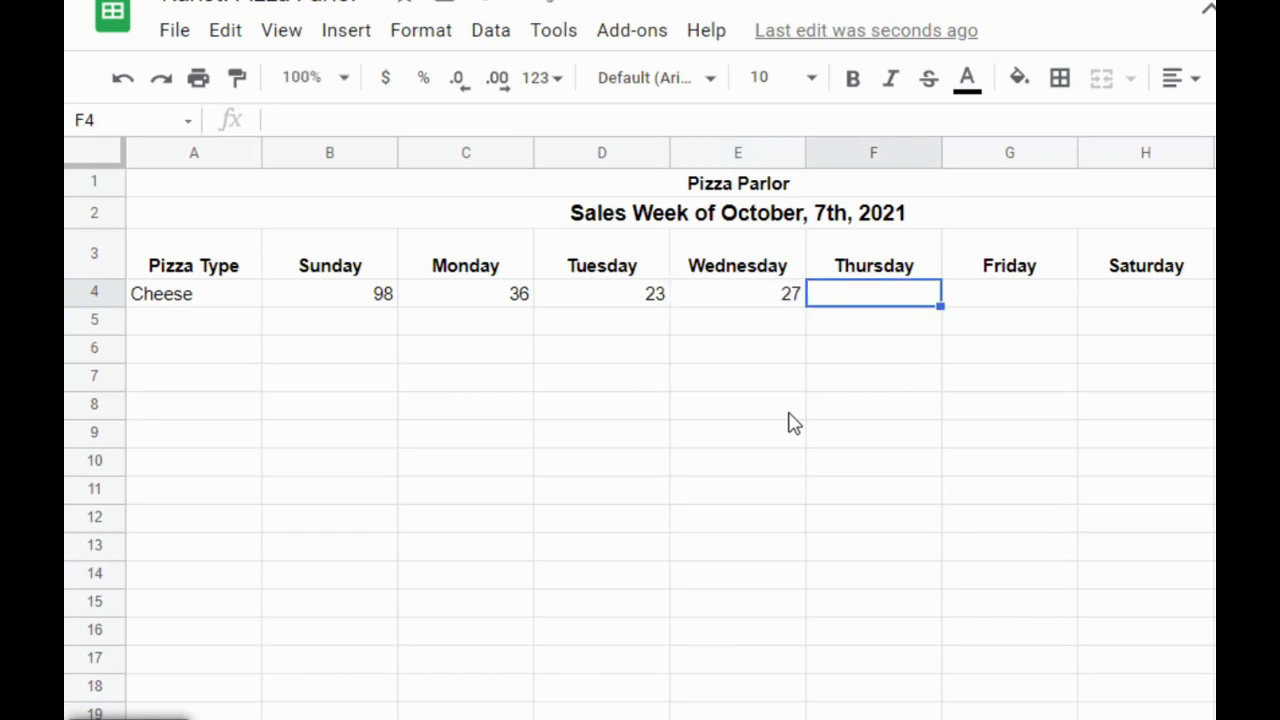
text(41)
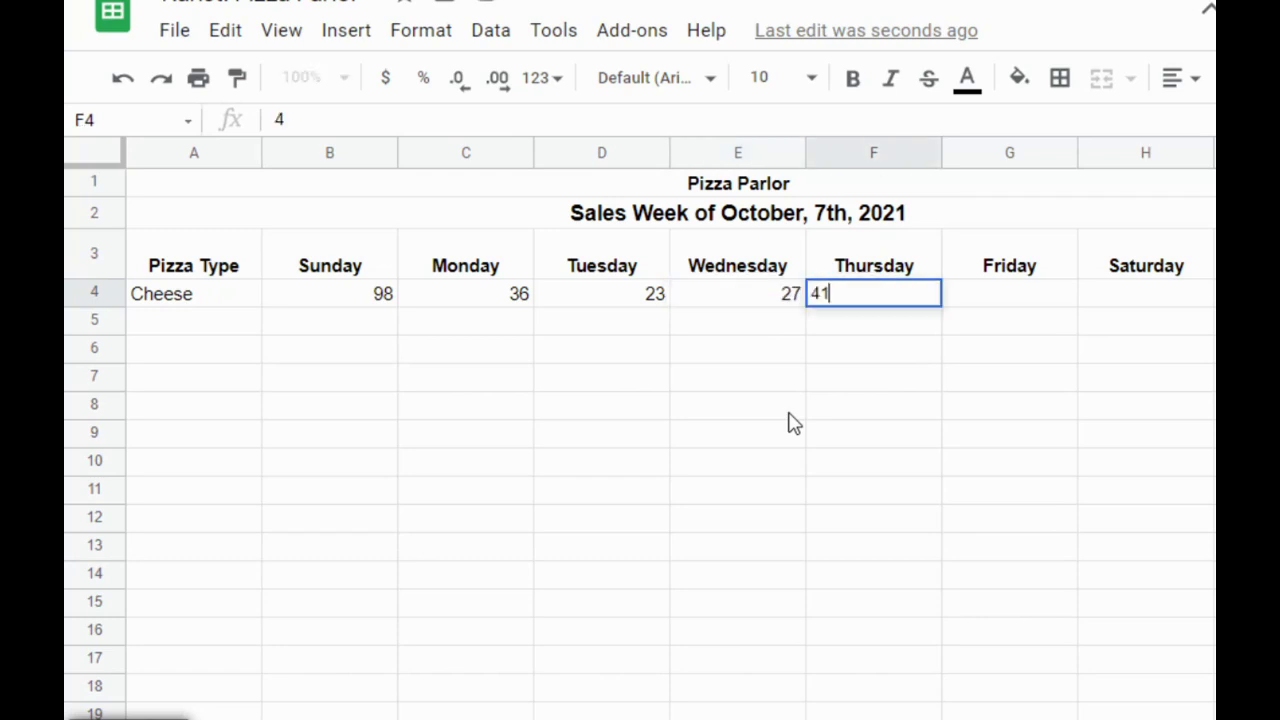
key(Tab)
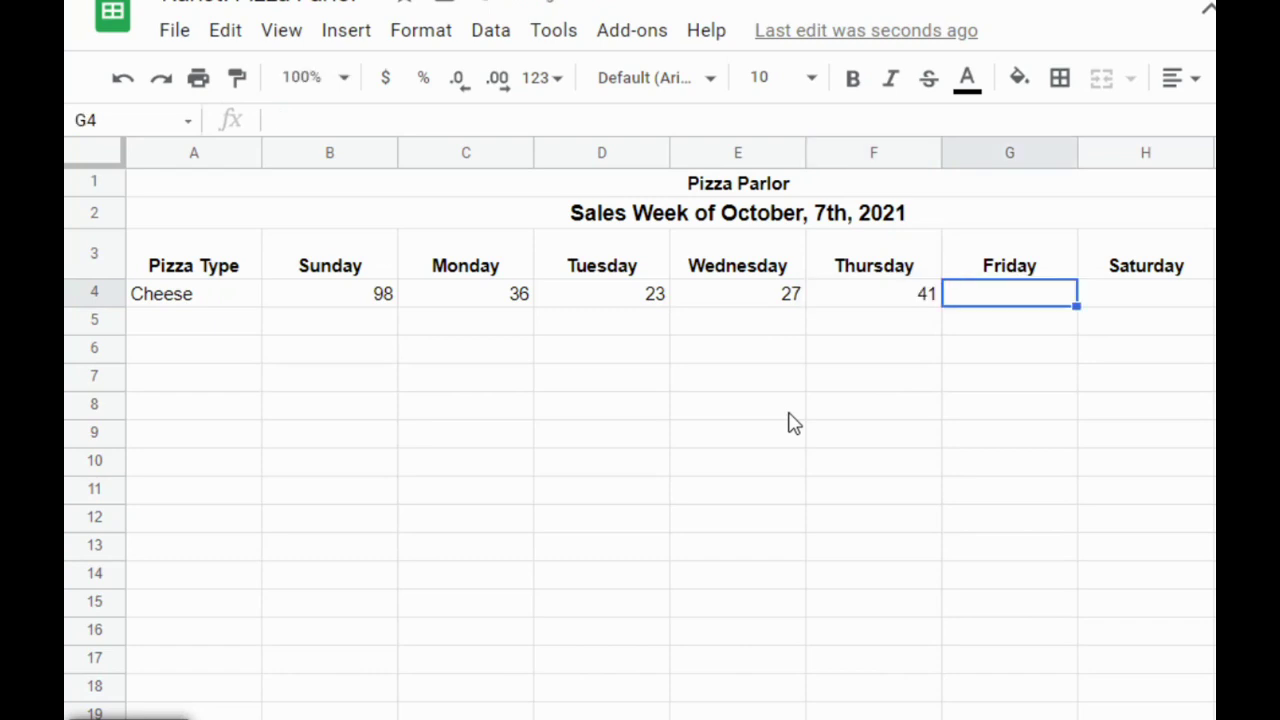
text(107)
key(Tab)
text(113)
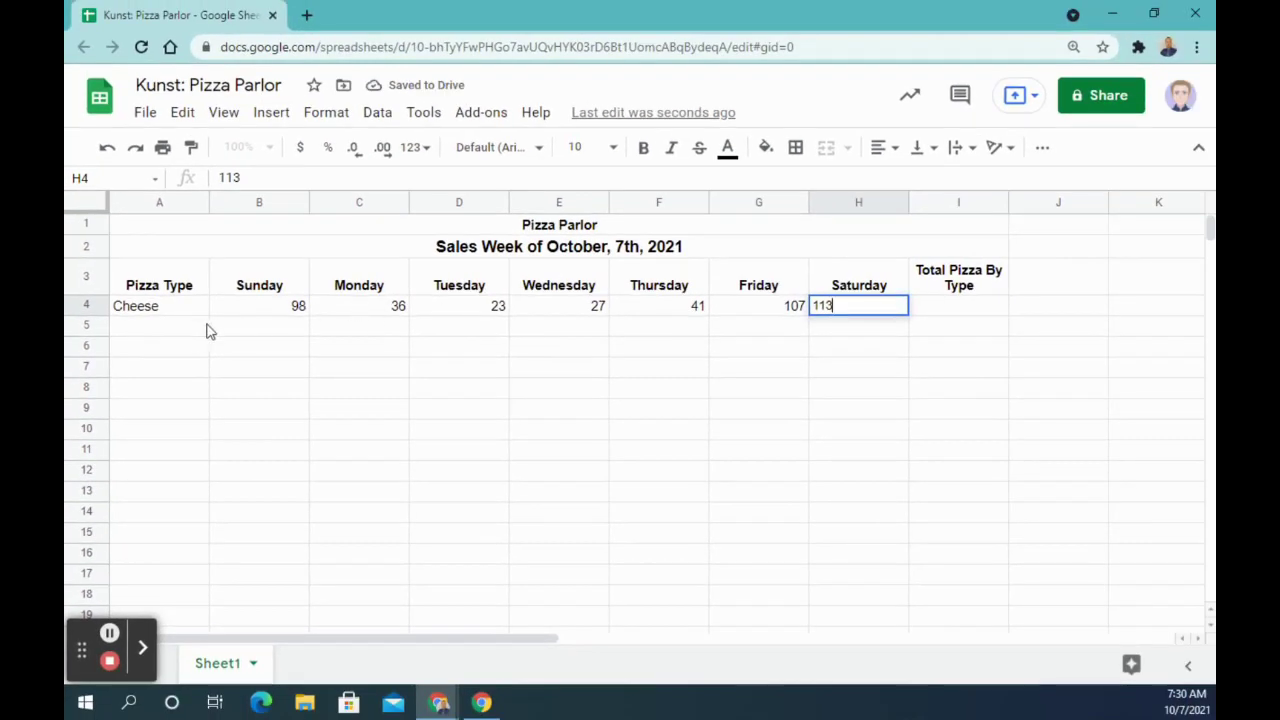
click(175, 330)
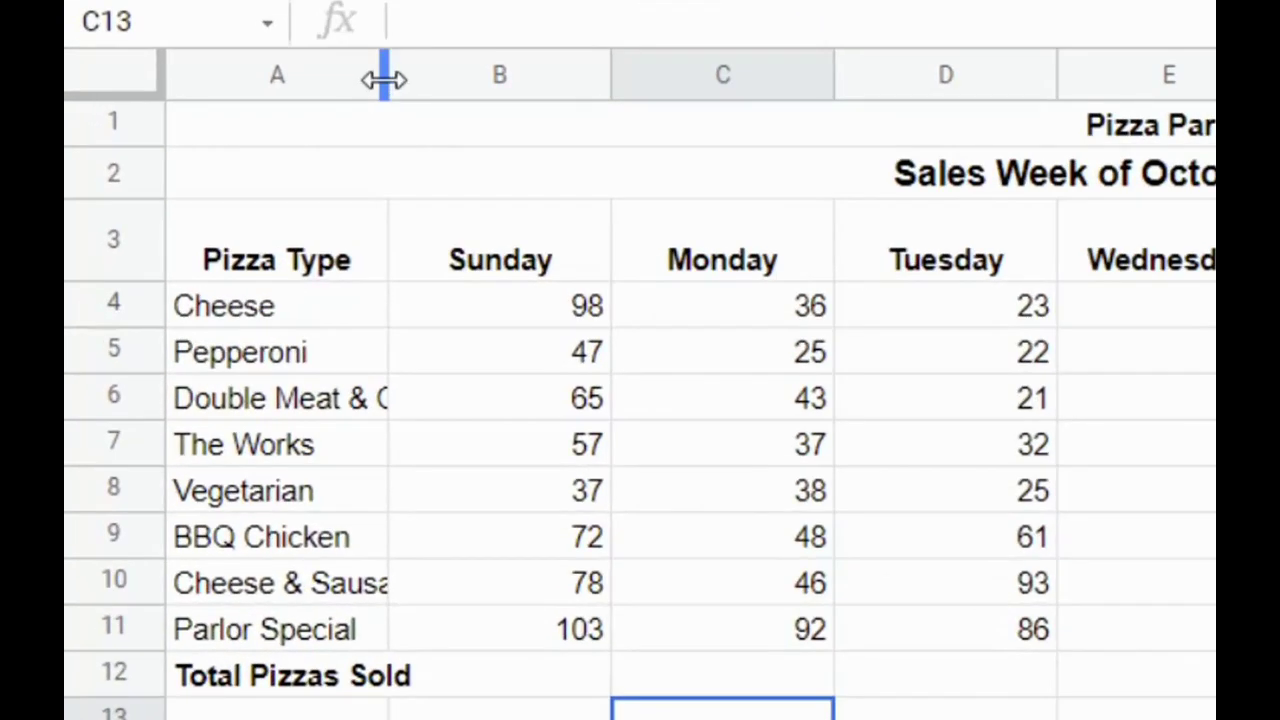
Step: Resize column A to fit the longest pizza names without excess empty space
drag(384, 78, 400, 80)
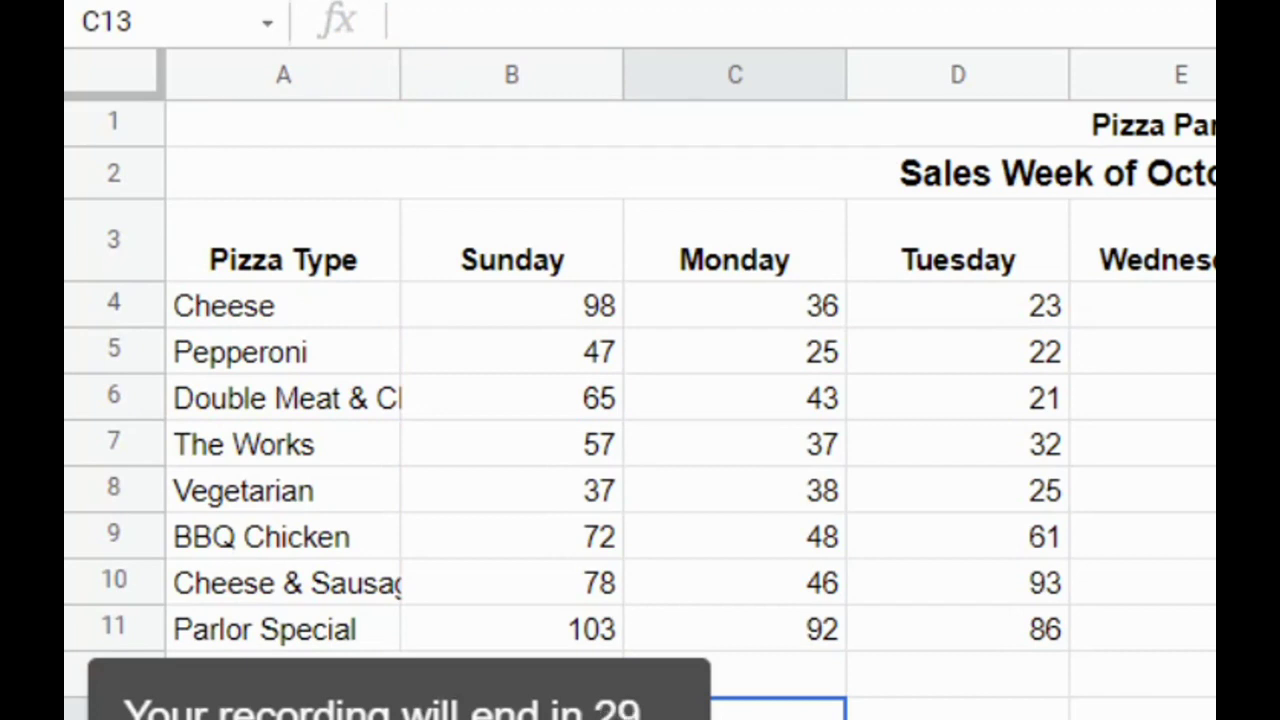
double_click(398, 72)
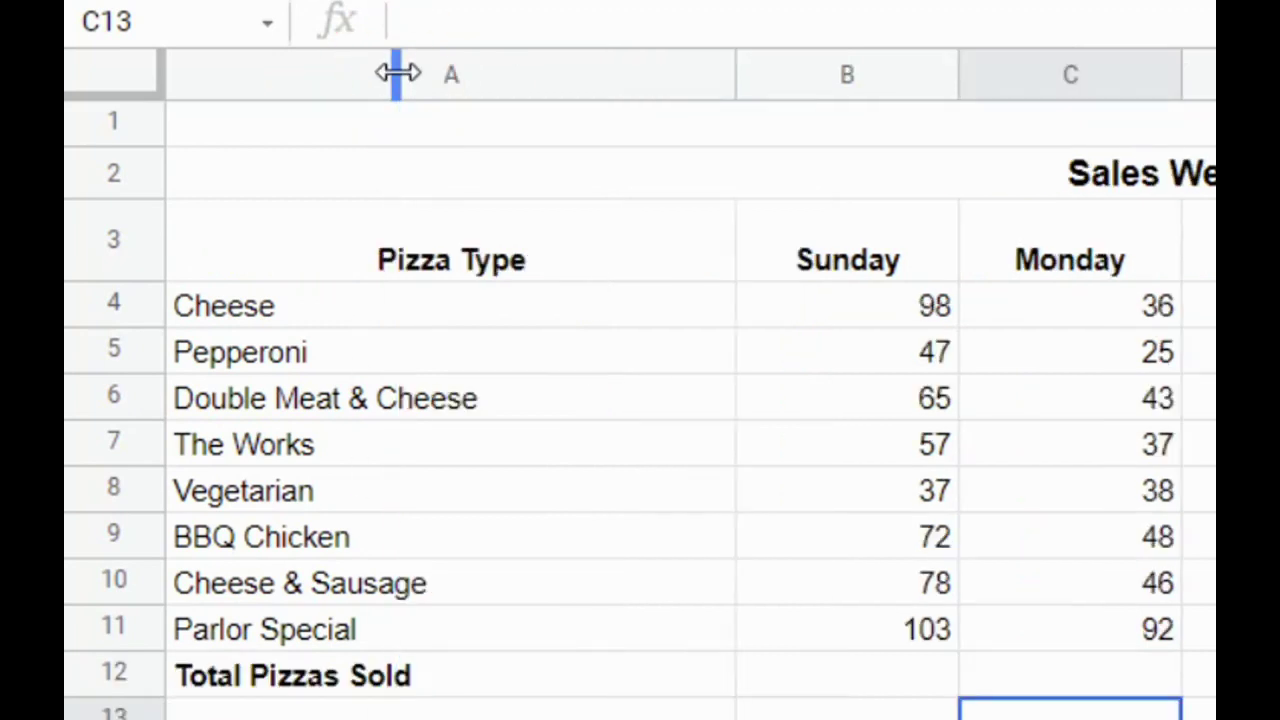
drag(731, 80, 560, 87)
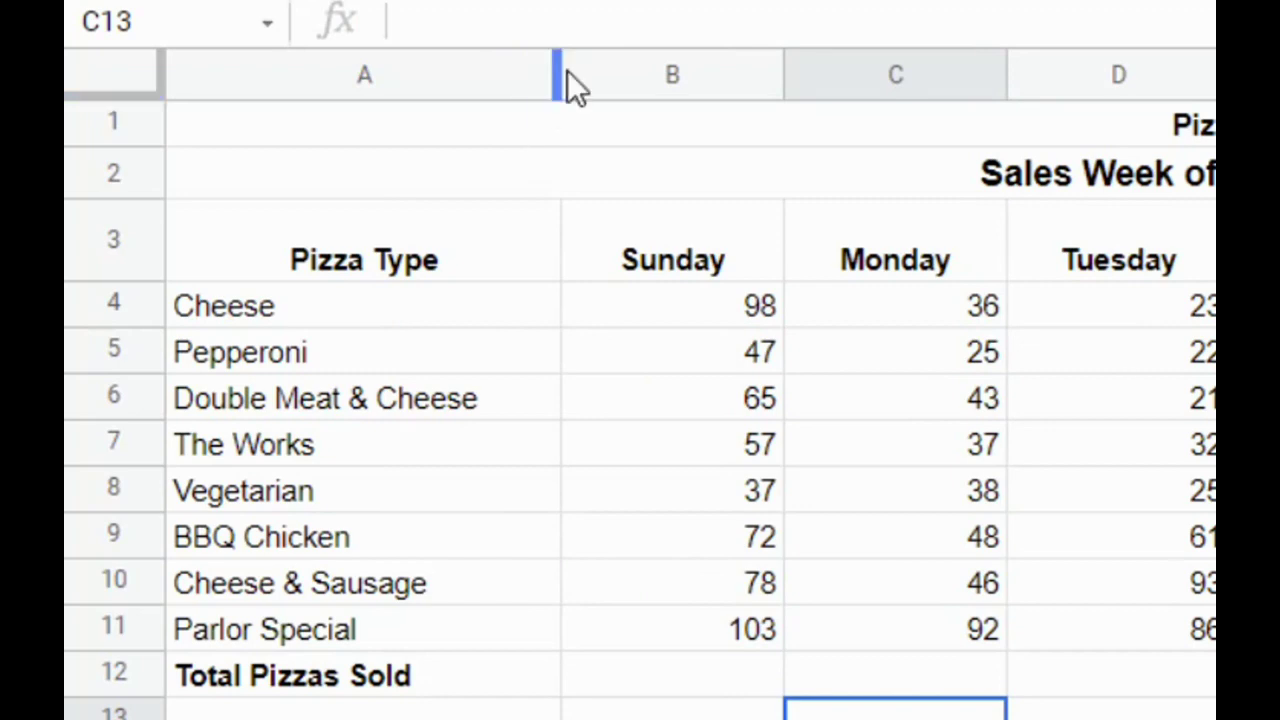
drag(558, 68, 517, 70)
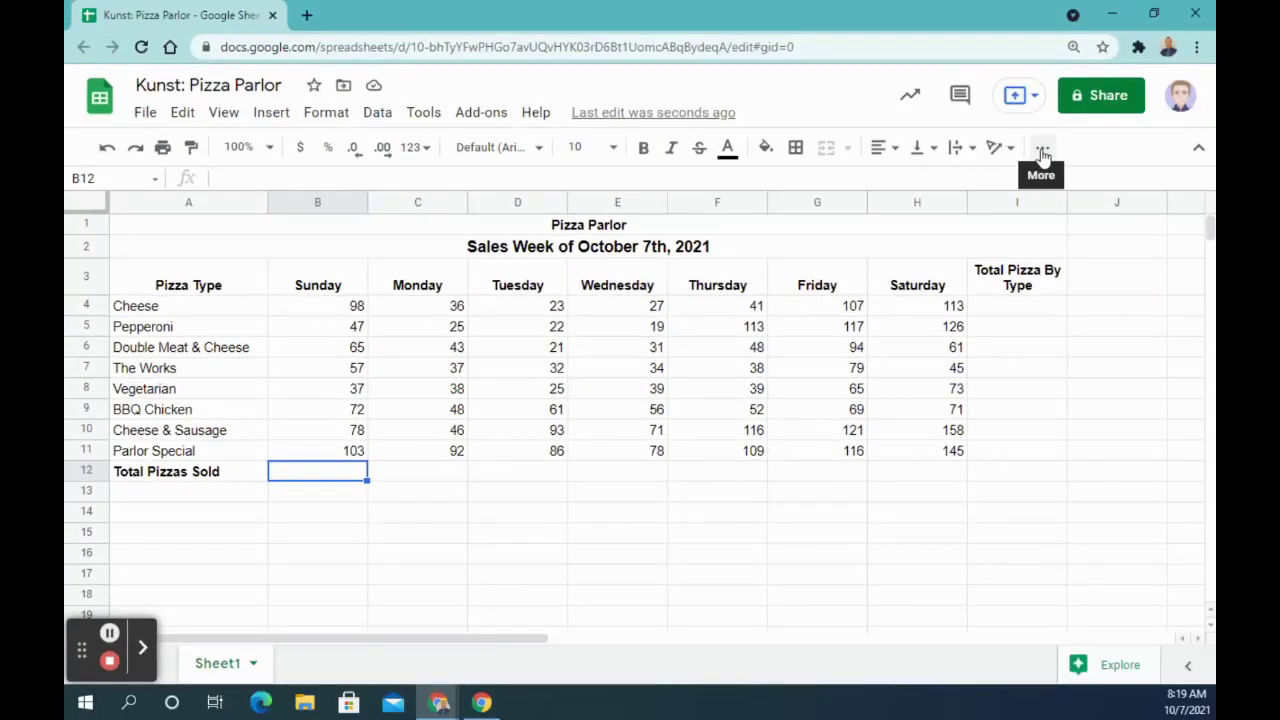
Step: Insert a SUM function over B4:B11 in B12 for the Sunday total, and clear the cell again
click(1042, 145)
click(766, 298)
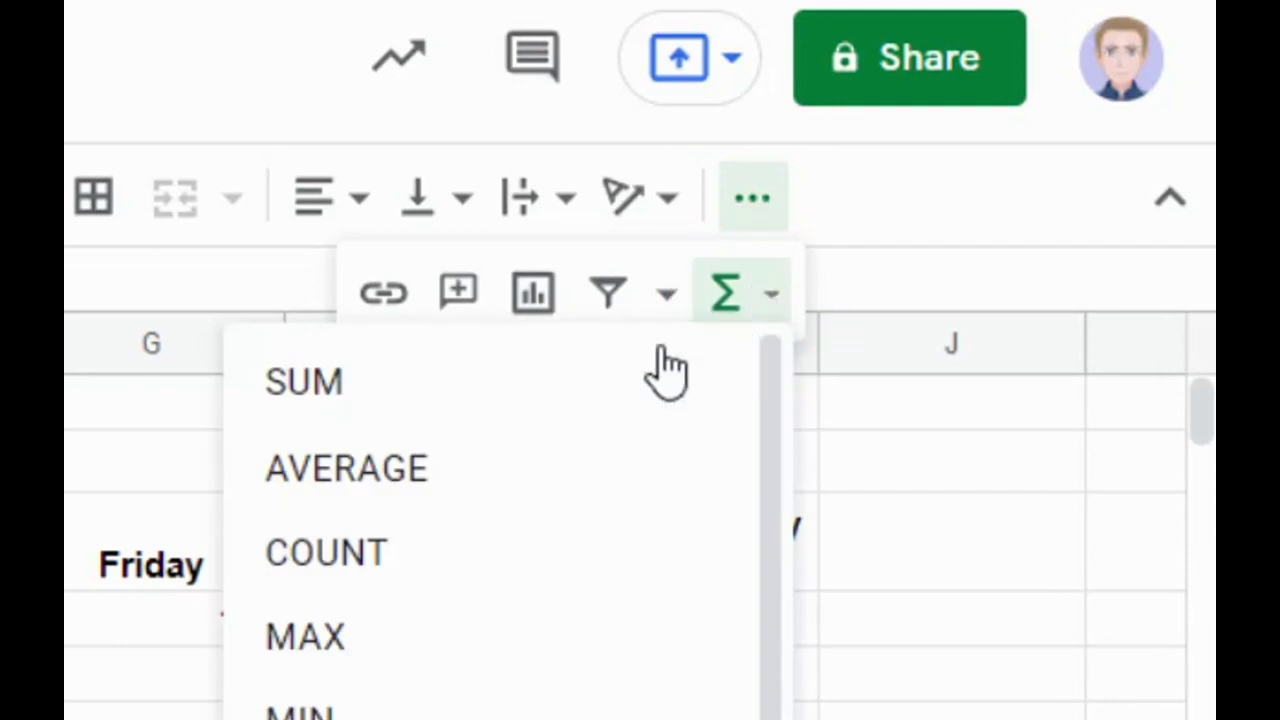
click(447, 410)
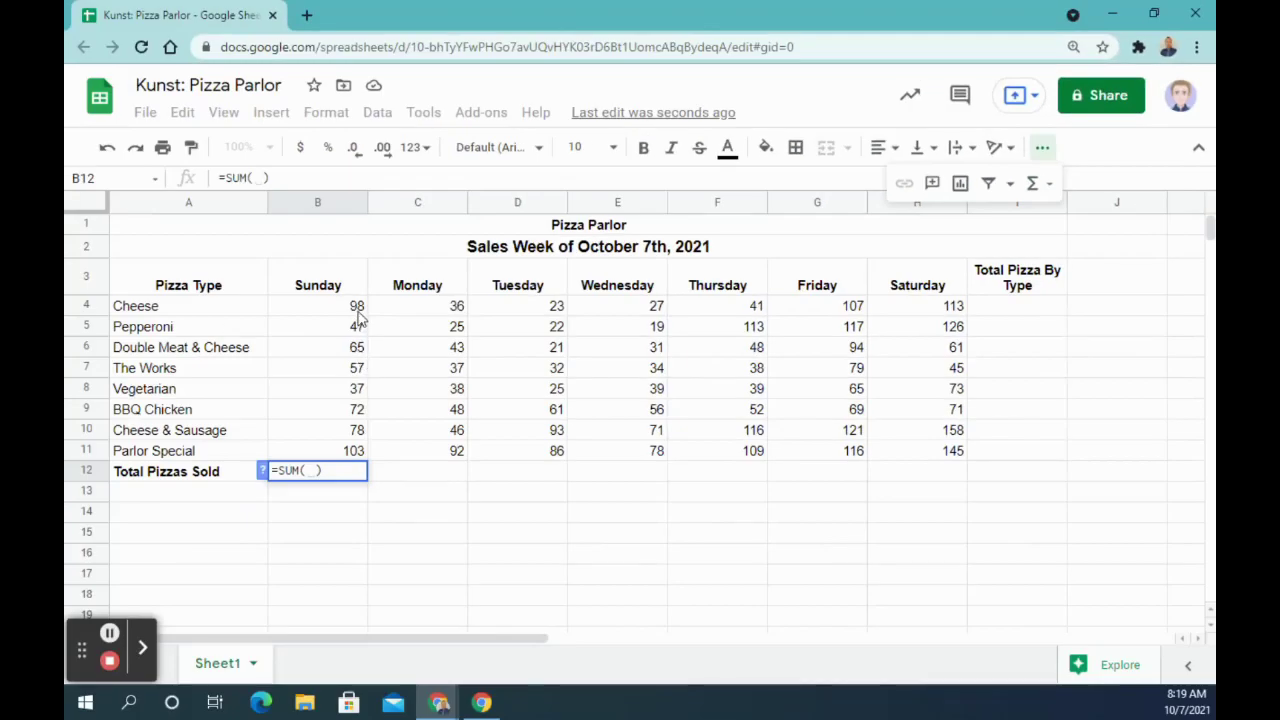
drag(358, 316, 352, 452)
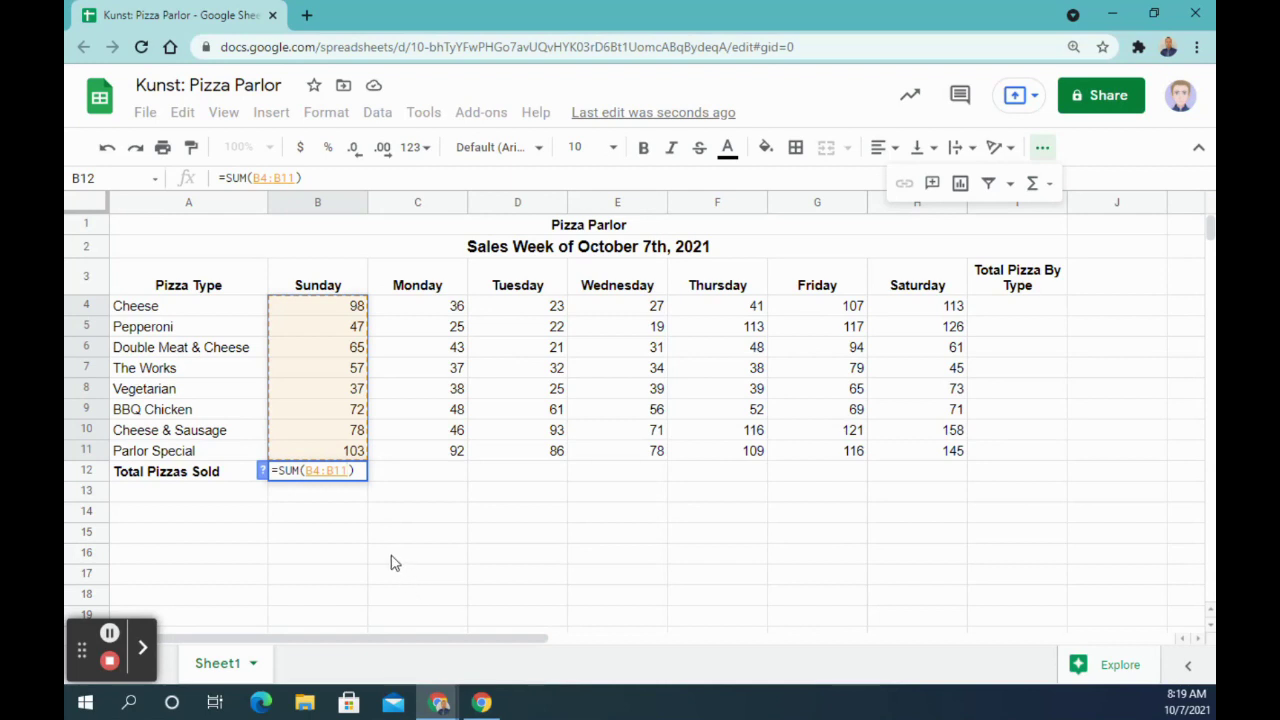
key(Return)
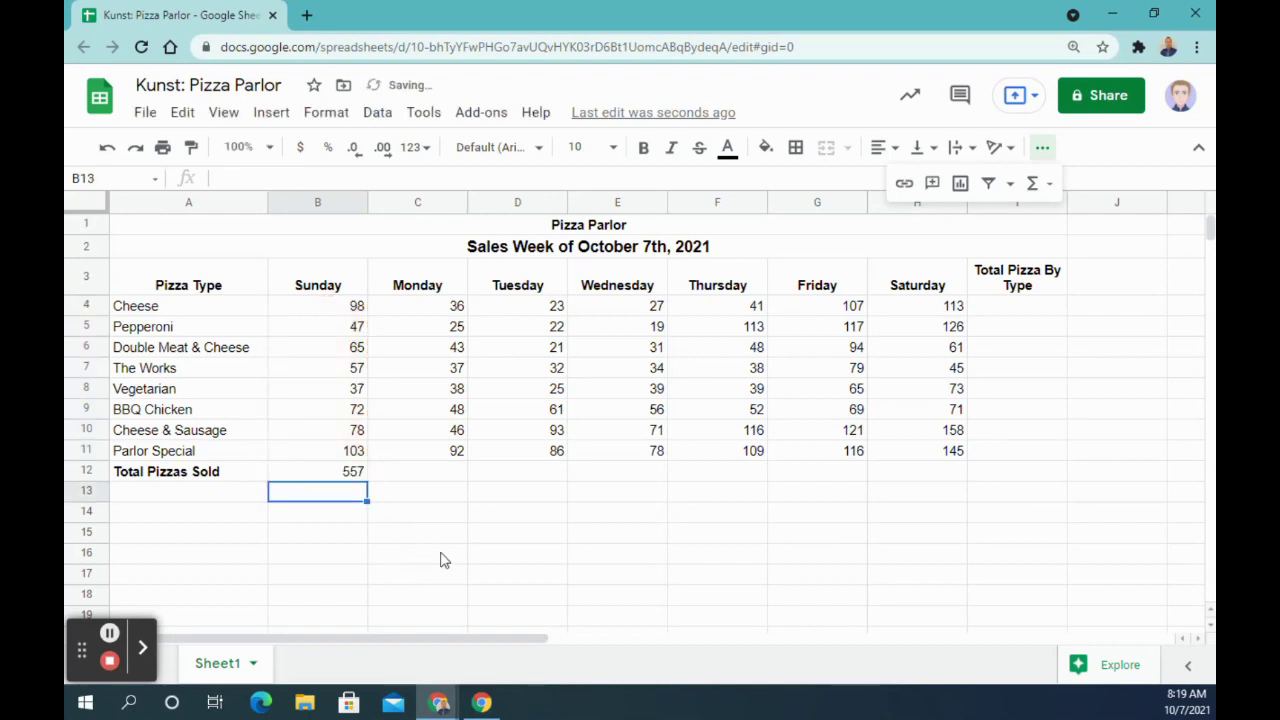
key(Up)
key(Delete)
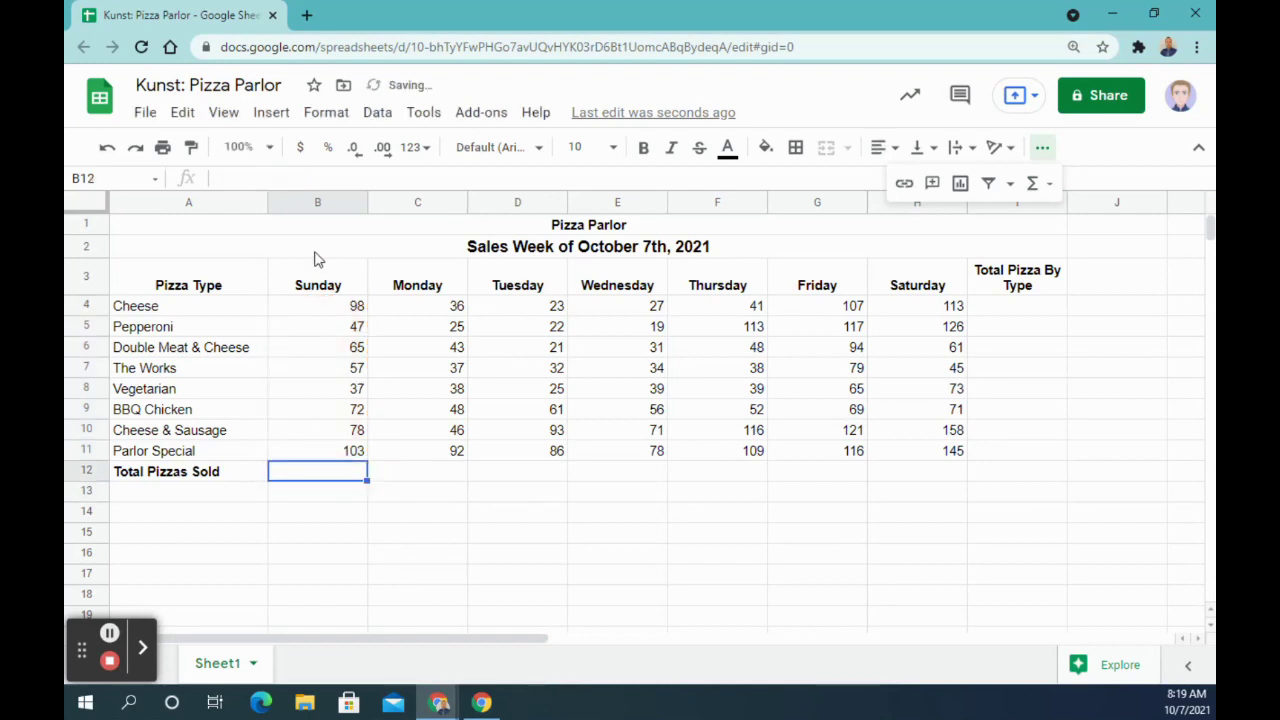
Step: Write the formula =SUM(B4:B11) directly into B12 with the suggested SUM function, and clear the cell again
click(337, 180)
text(=sum)
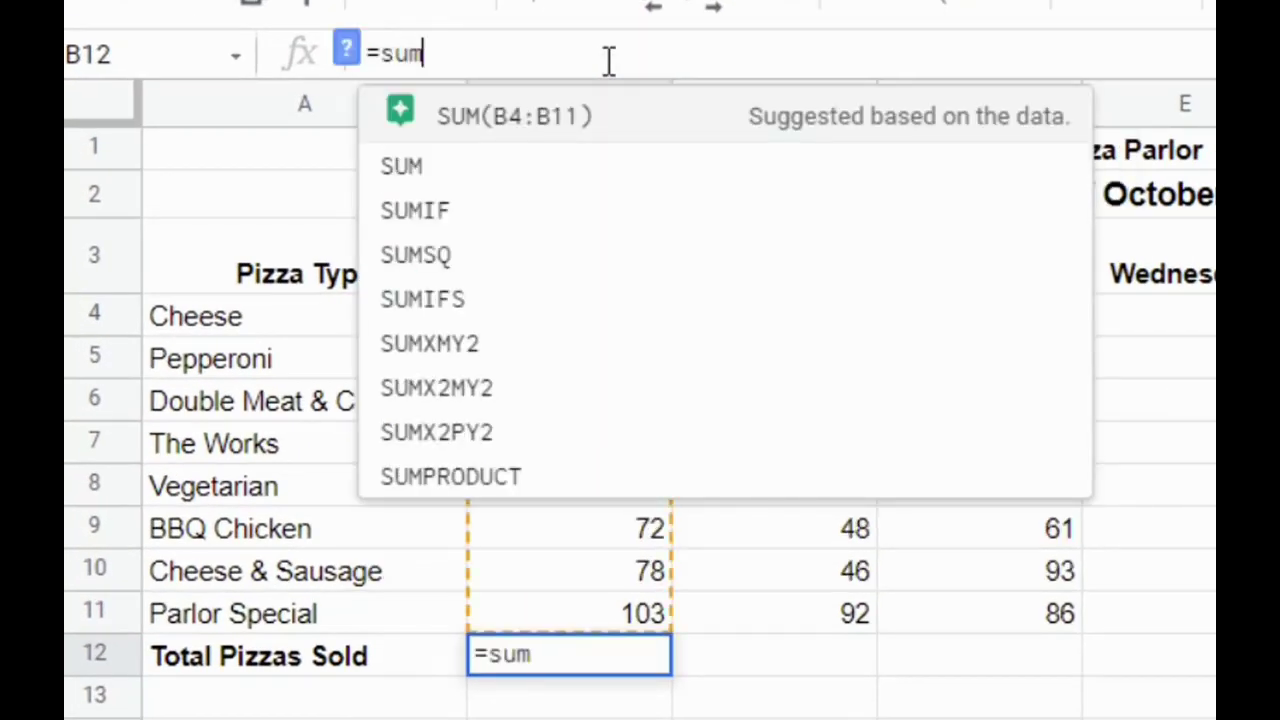
click(457, 183)
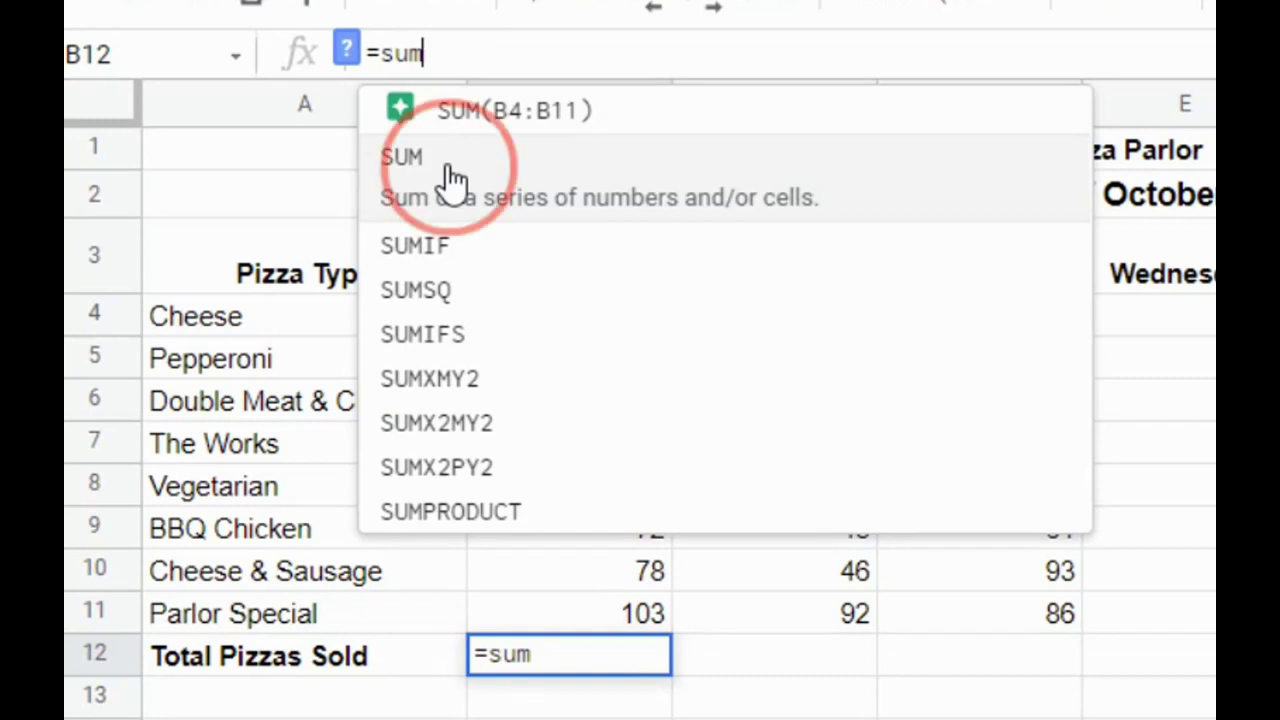
drag(592, 335, 597, 623)
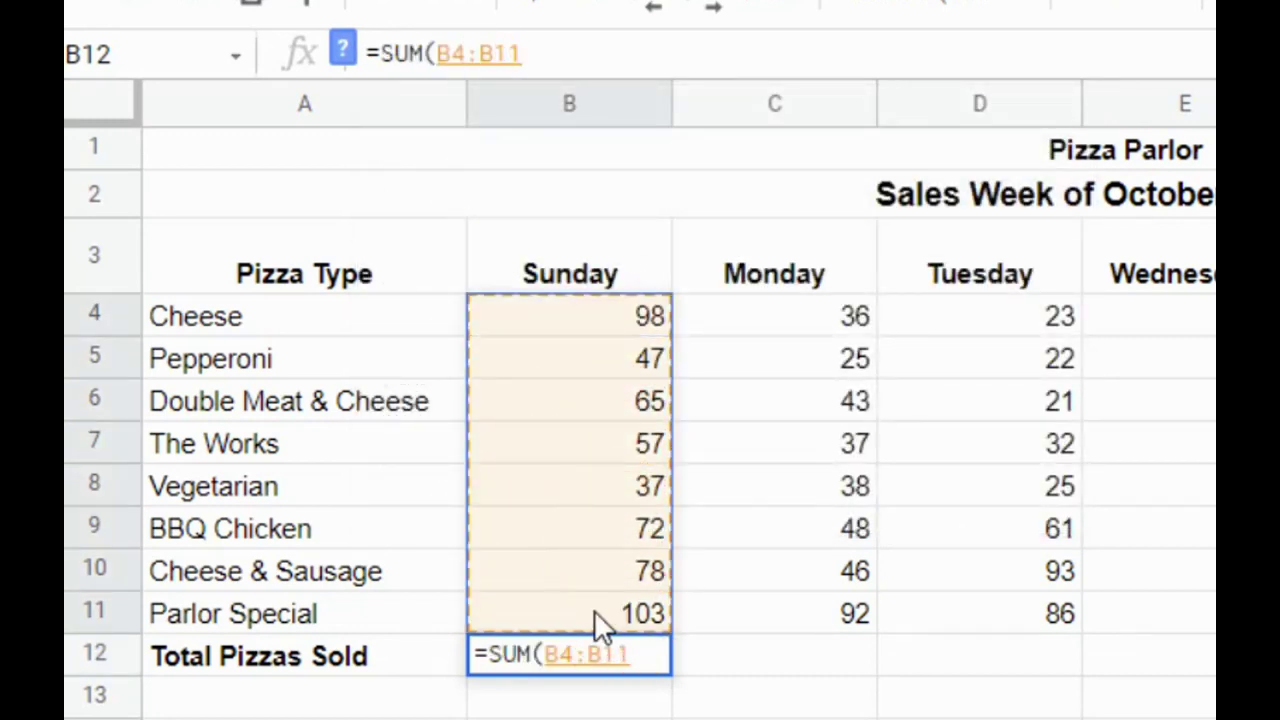
key(Return)
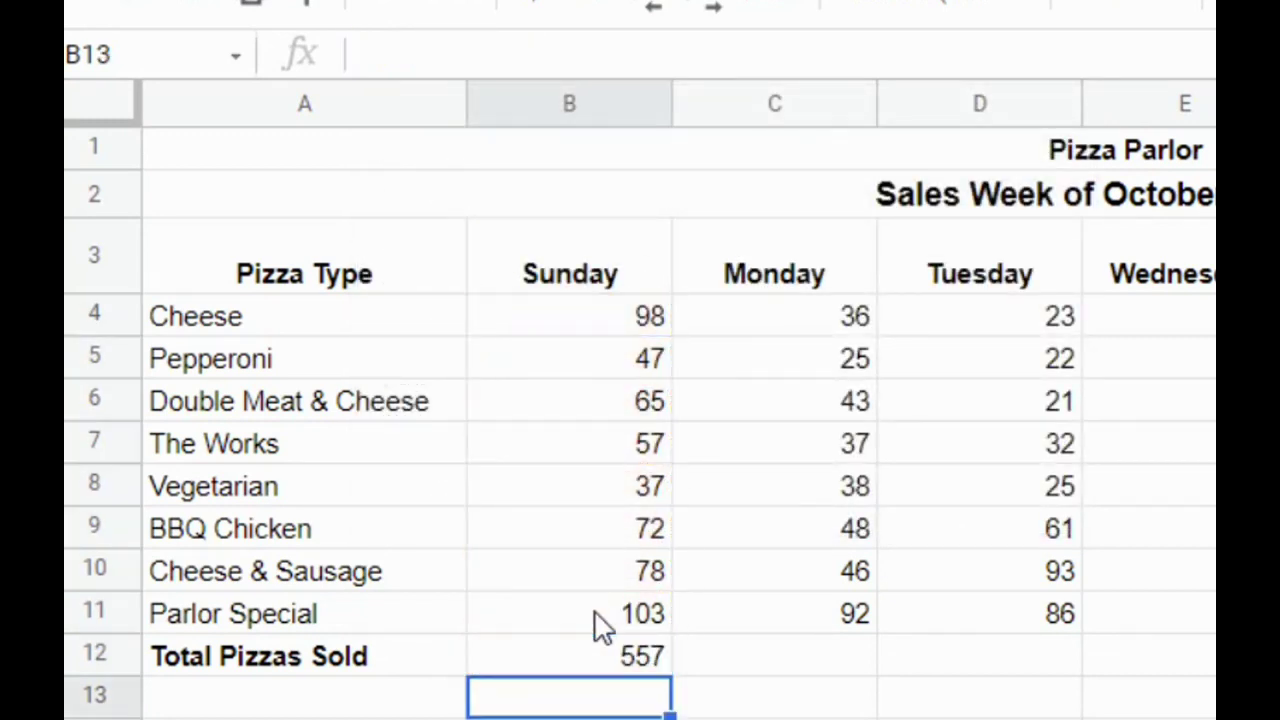
click(612, 666)
key(Delete)
Step: Total the Sunday sales by applying SUM to the selected range B4:B11, with the result in B12
drag(556, 325, 559, 619)
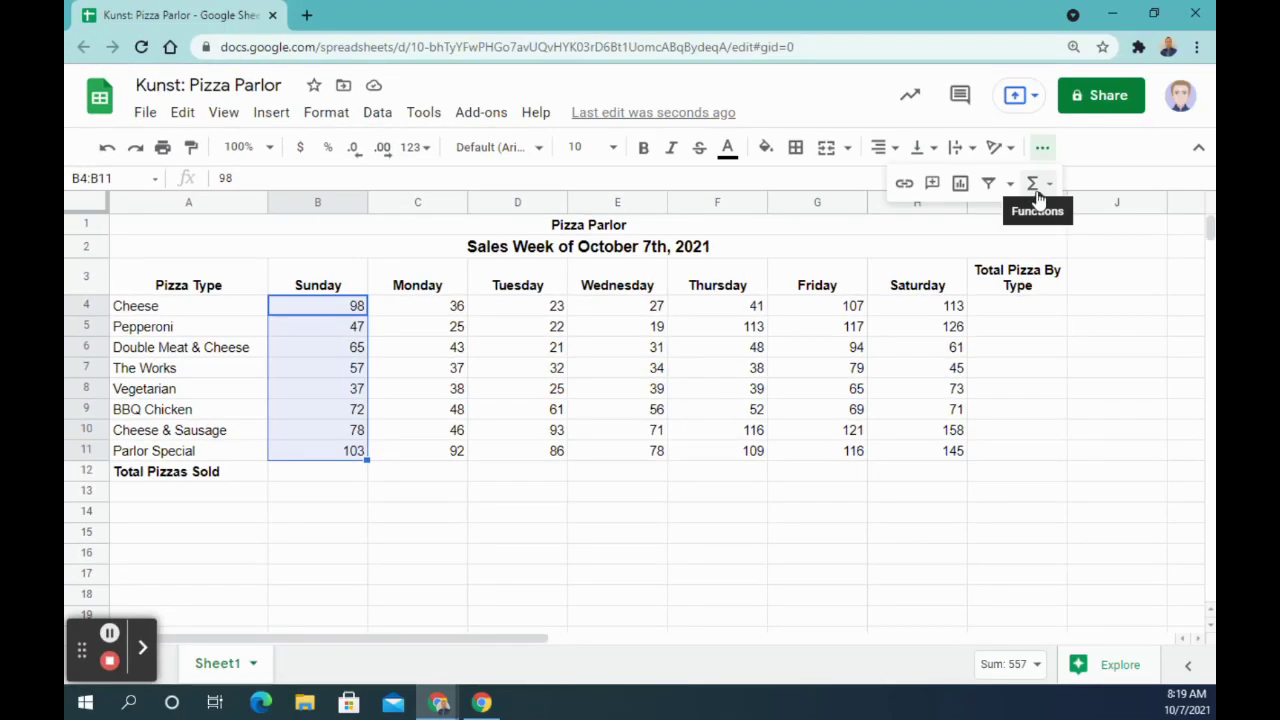
click(1036, 190)
click(965, 222)
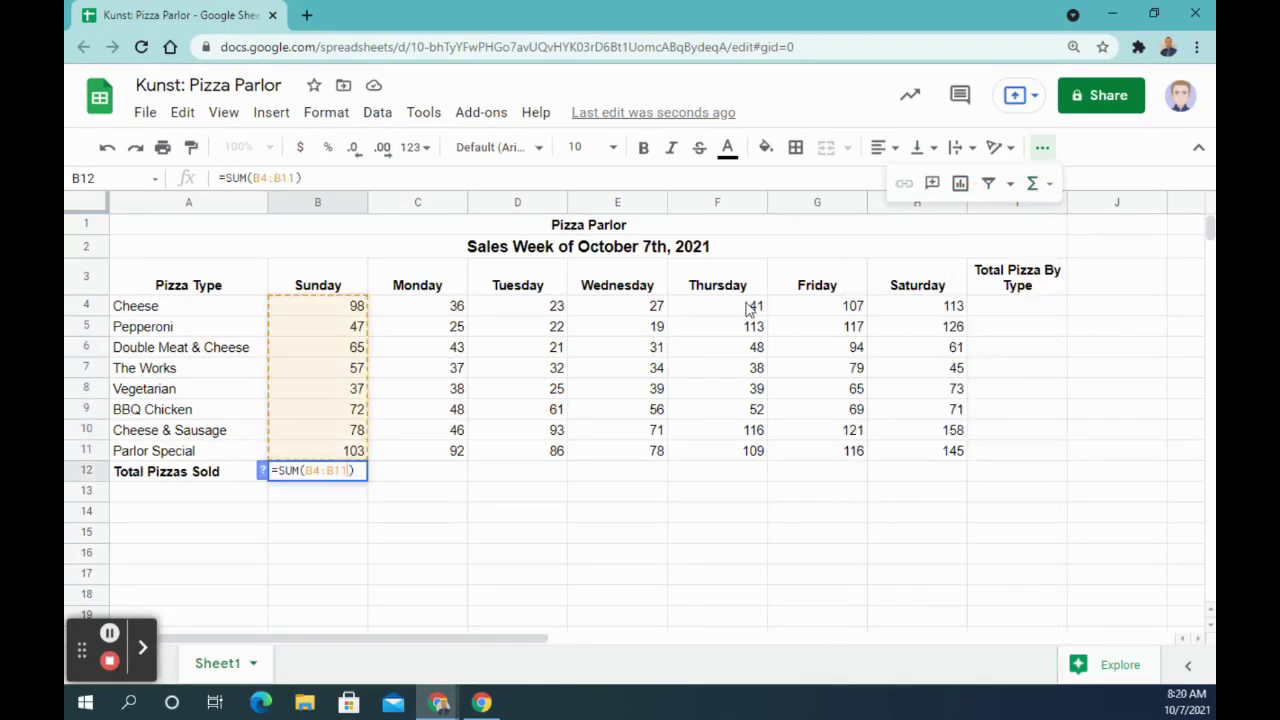
key(Return)
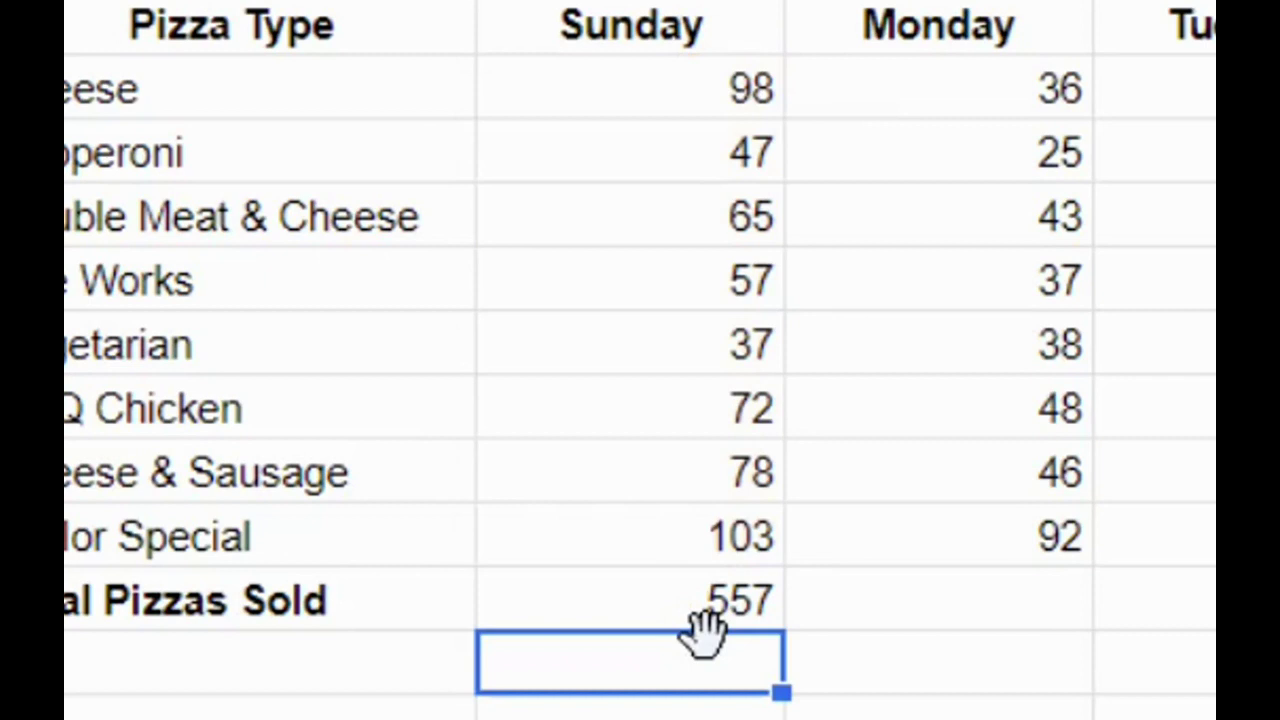
Step: Fill the Sunday total formula from B12 across to H12 and check the copied formulas for the other days
click(730, 620)
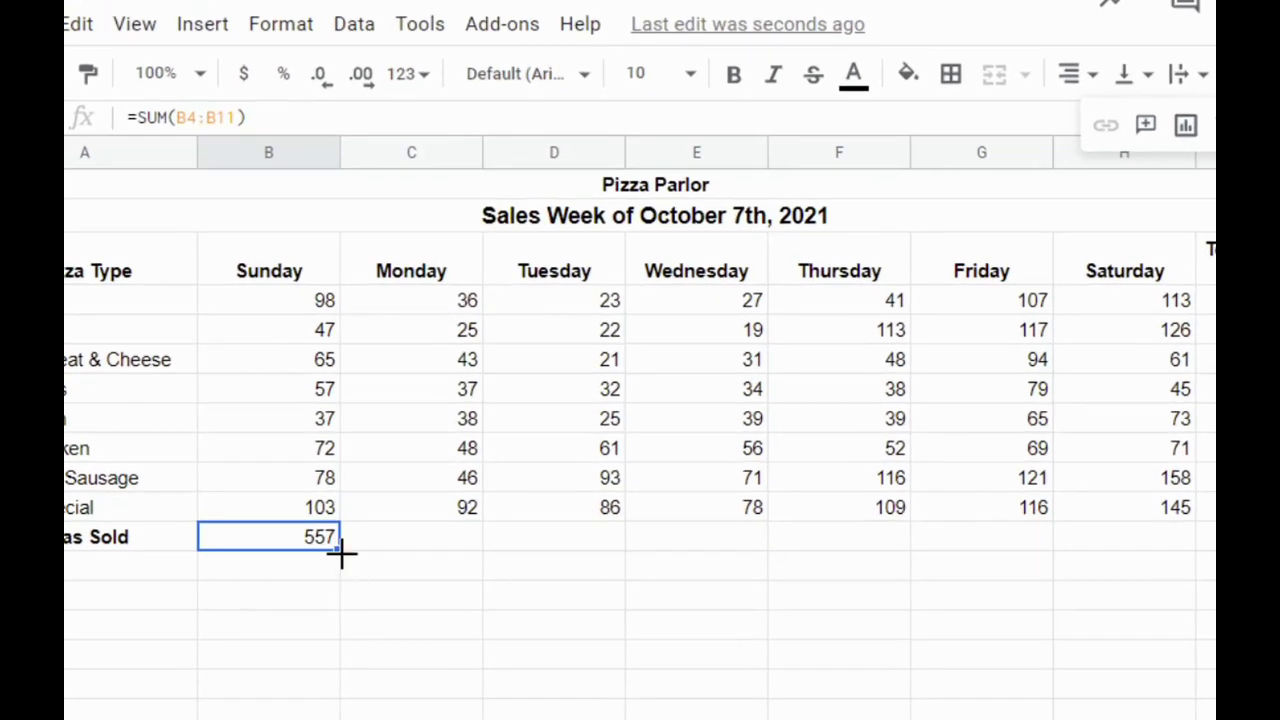
drag(340, 549, 1125, 547)
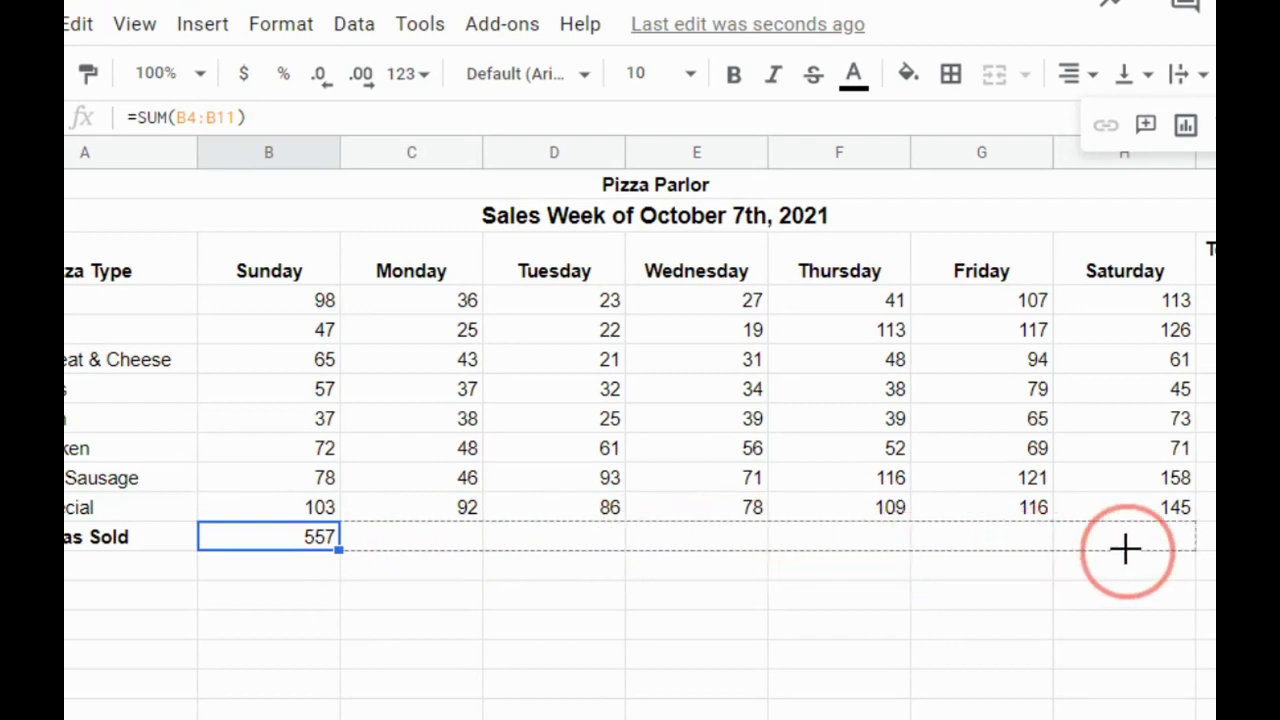
drag(1125, 547, 1129, 552)
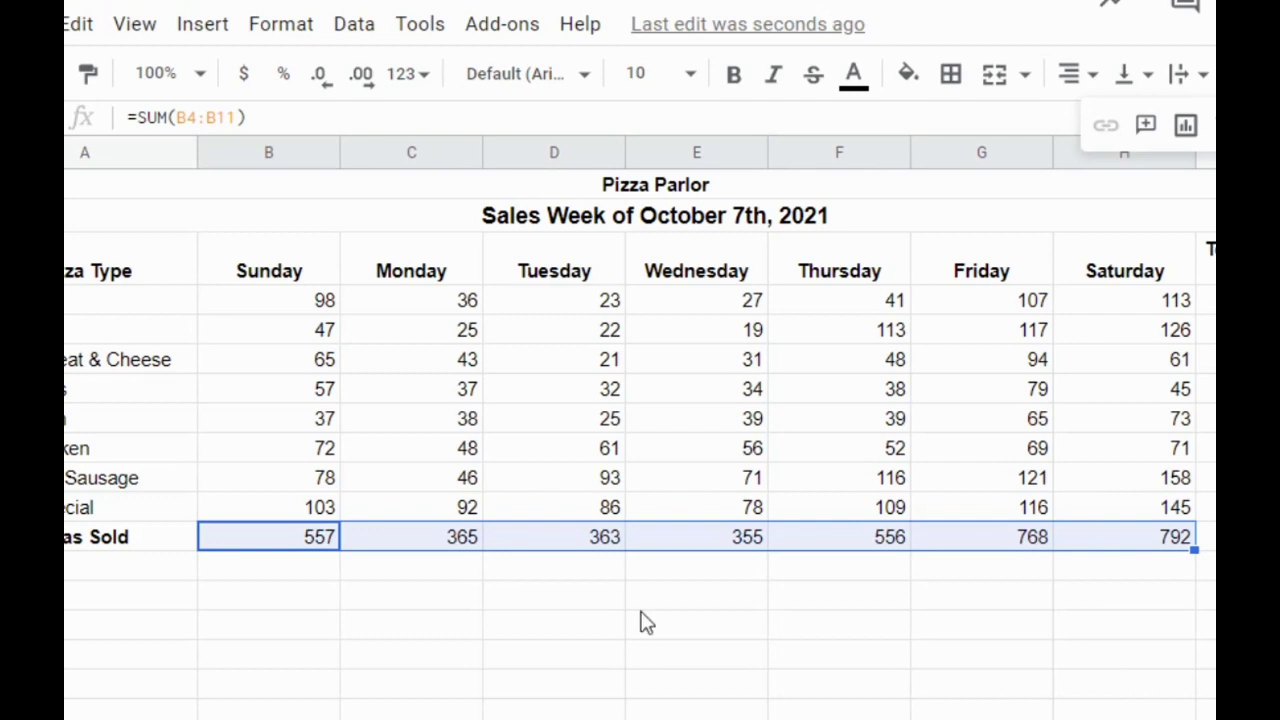
click(449, 548)
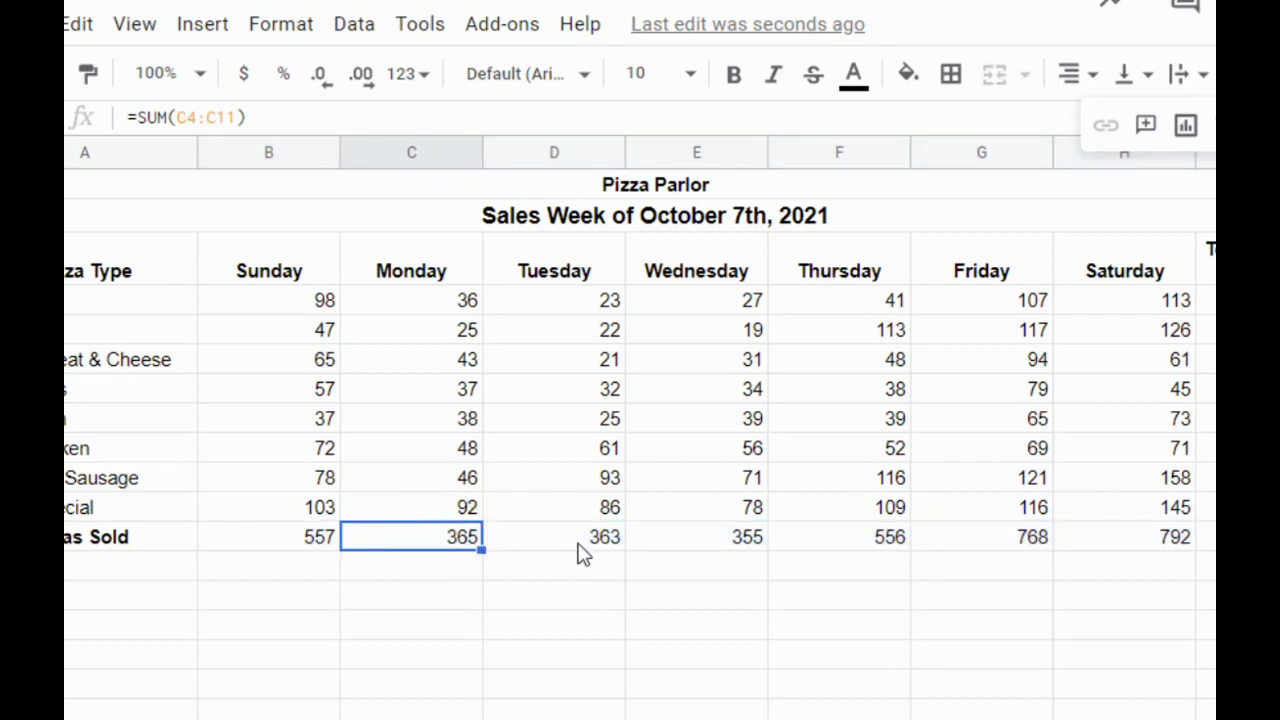
click(578, 546)
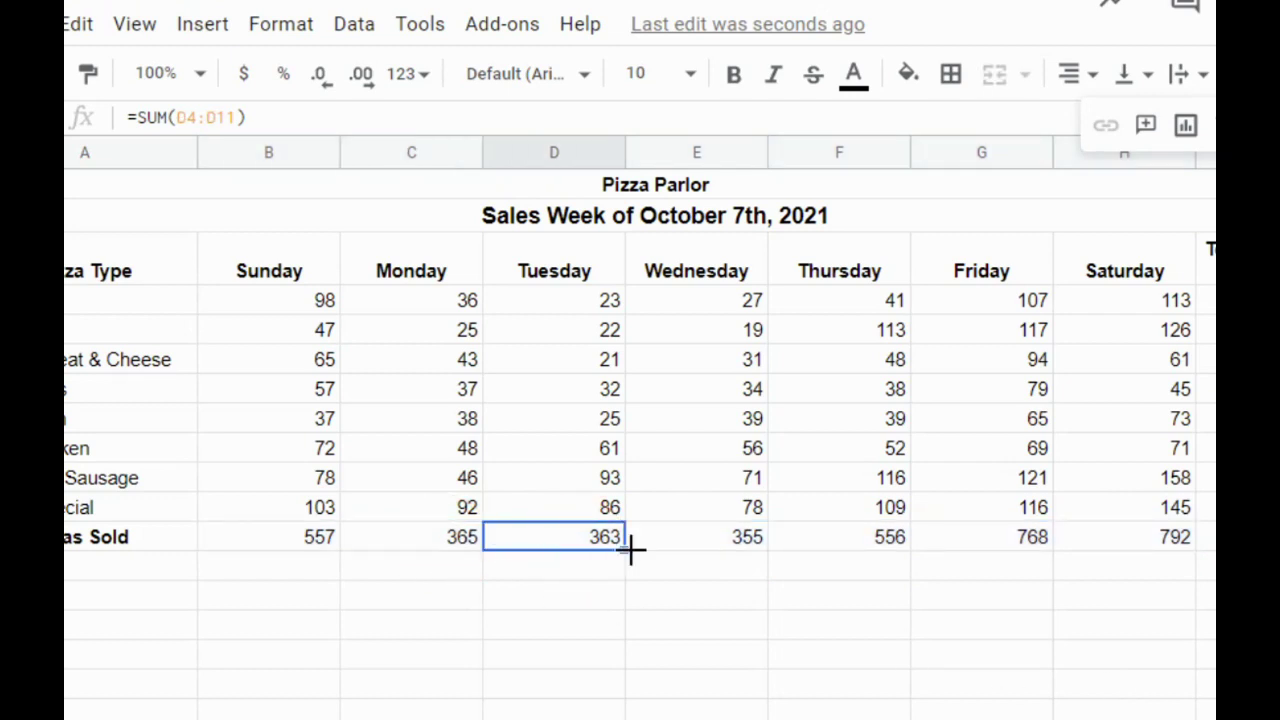
click(731, 557)
click(828, 550)
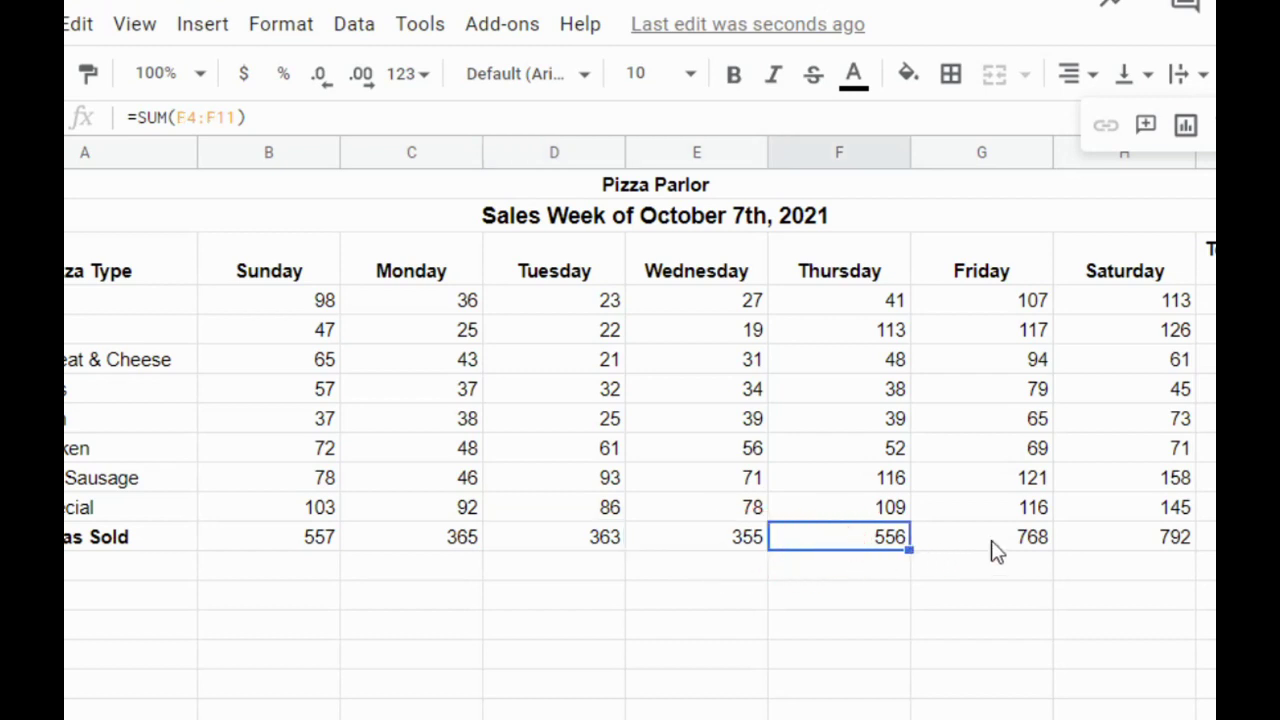
click(1168, 545)
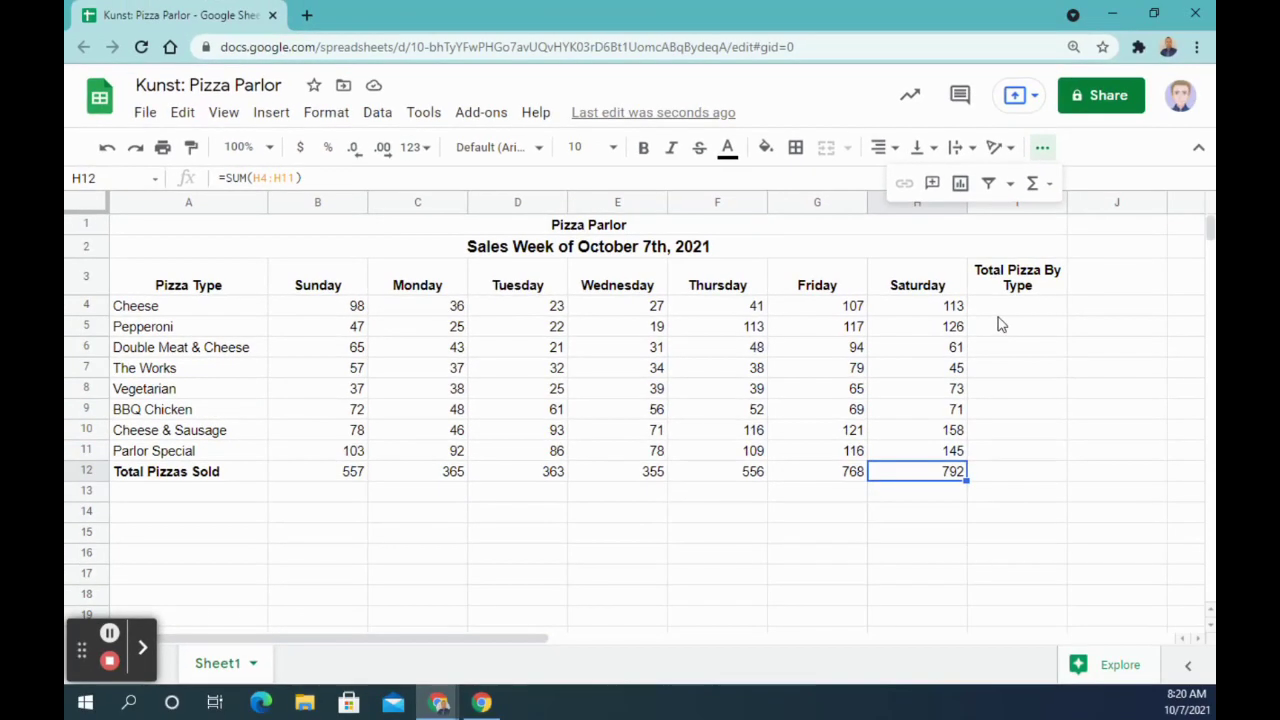
Step: Total the Cheese row in I4 by applying SUM to B4:H4
click(1001, 315)
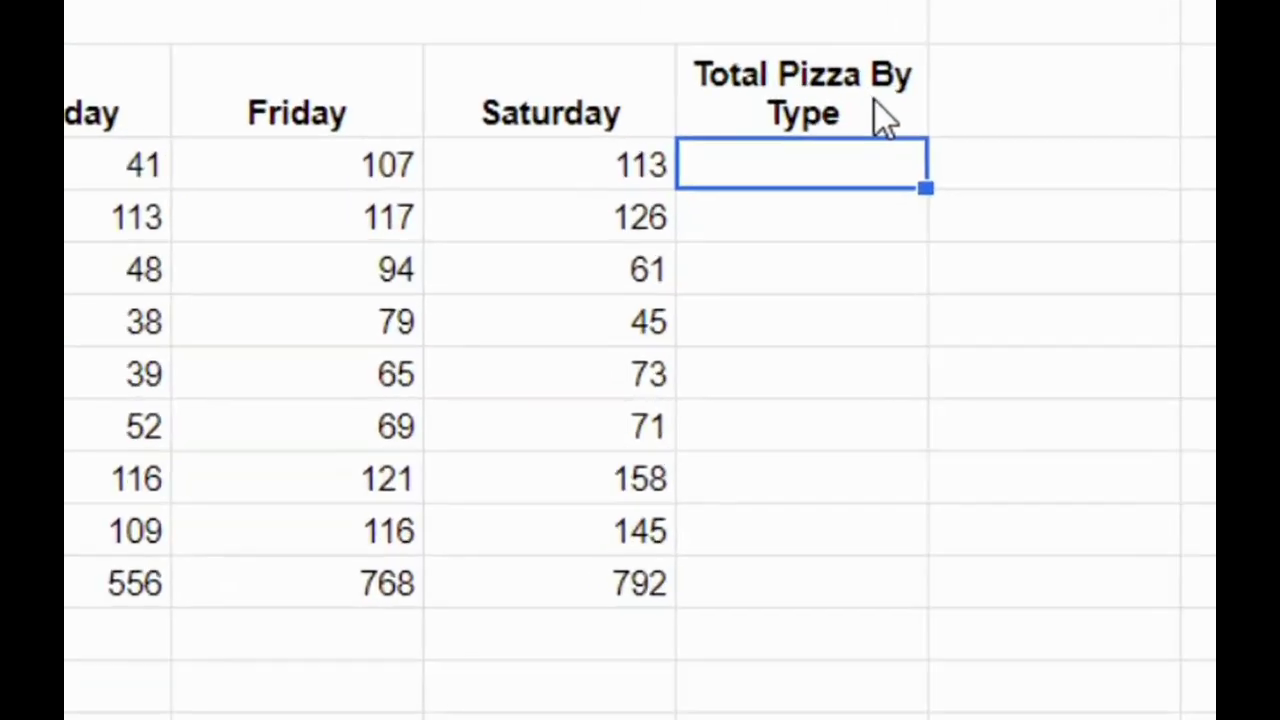
drag(320, 306, 955, 313)
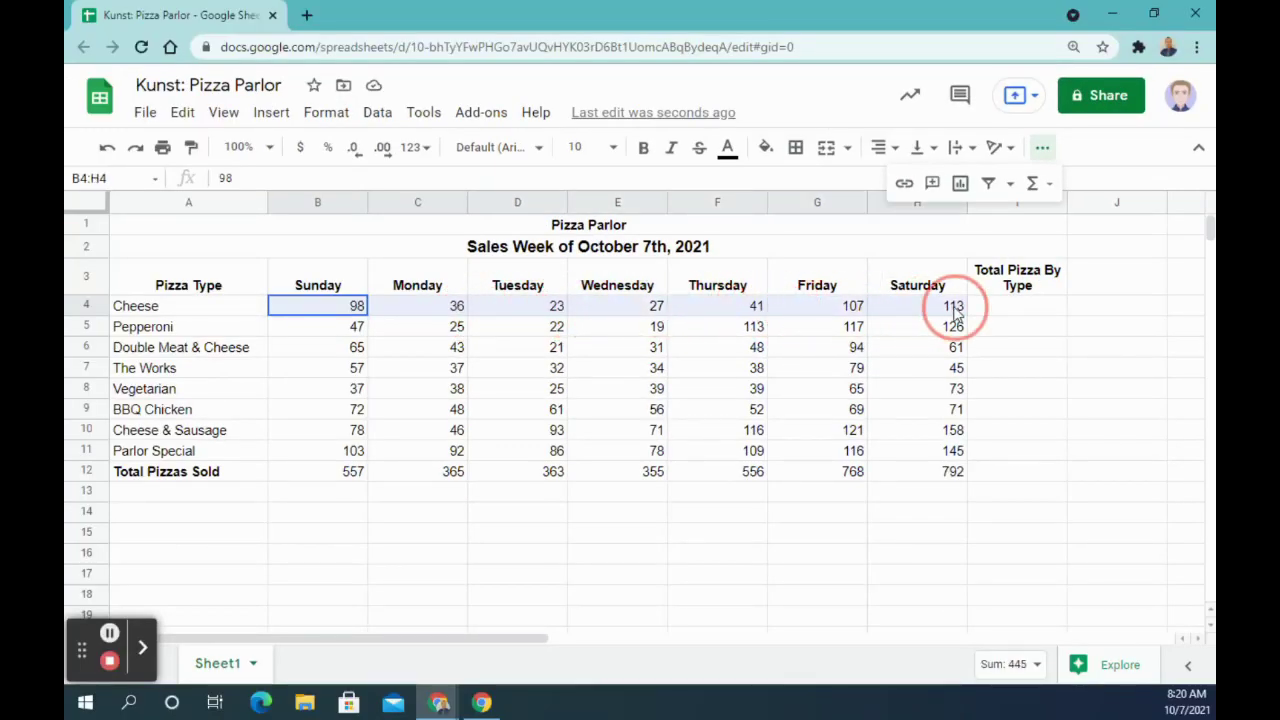
click(1035, 183)
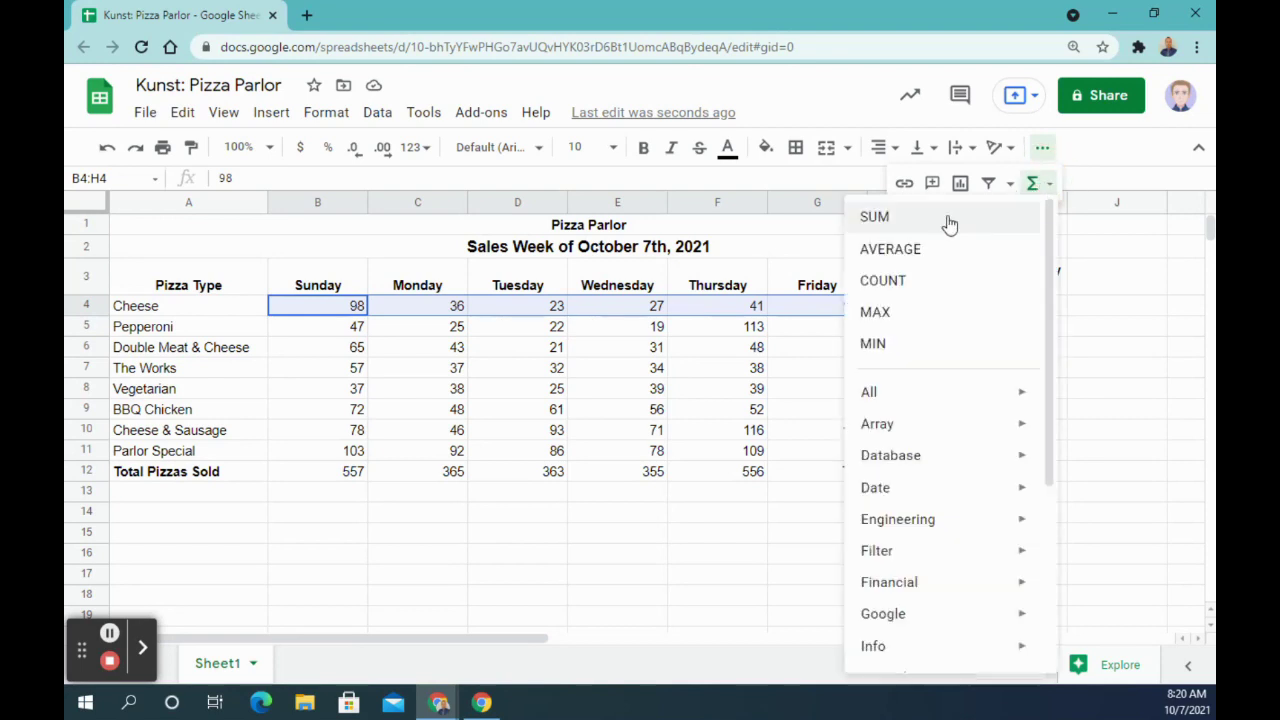
click(875, 217)
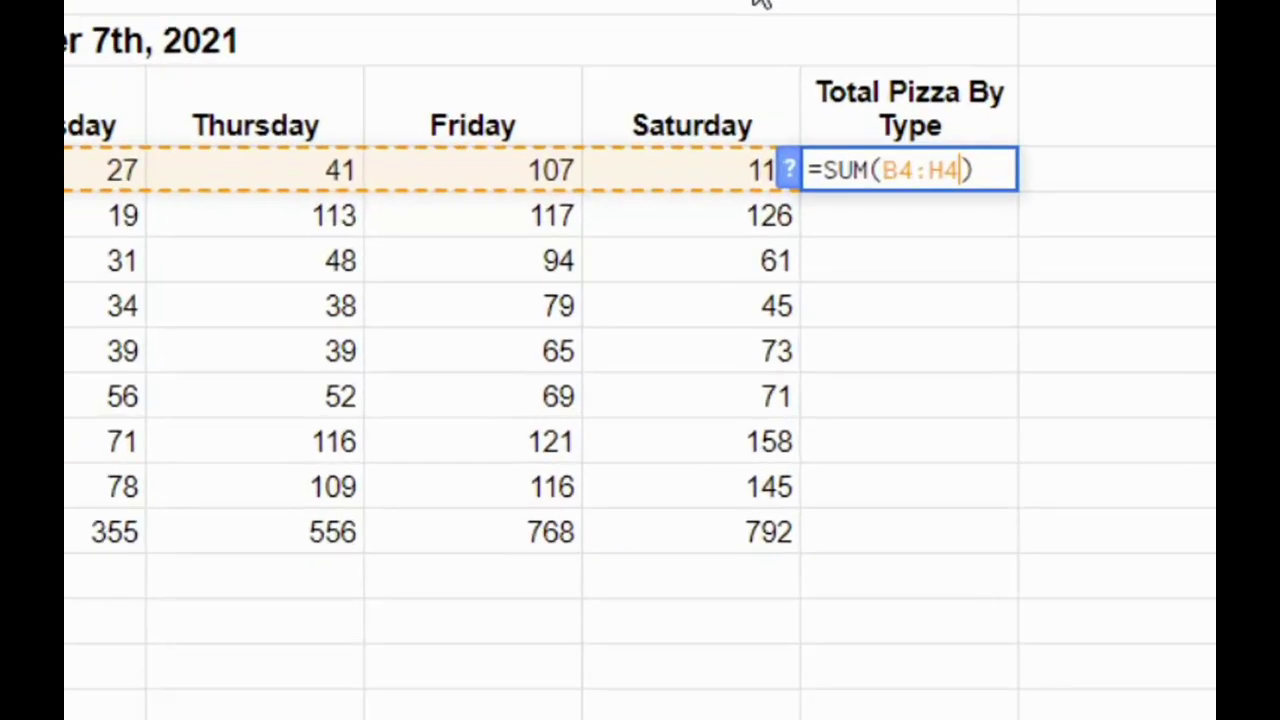
key(Return)
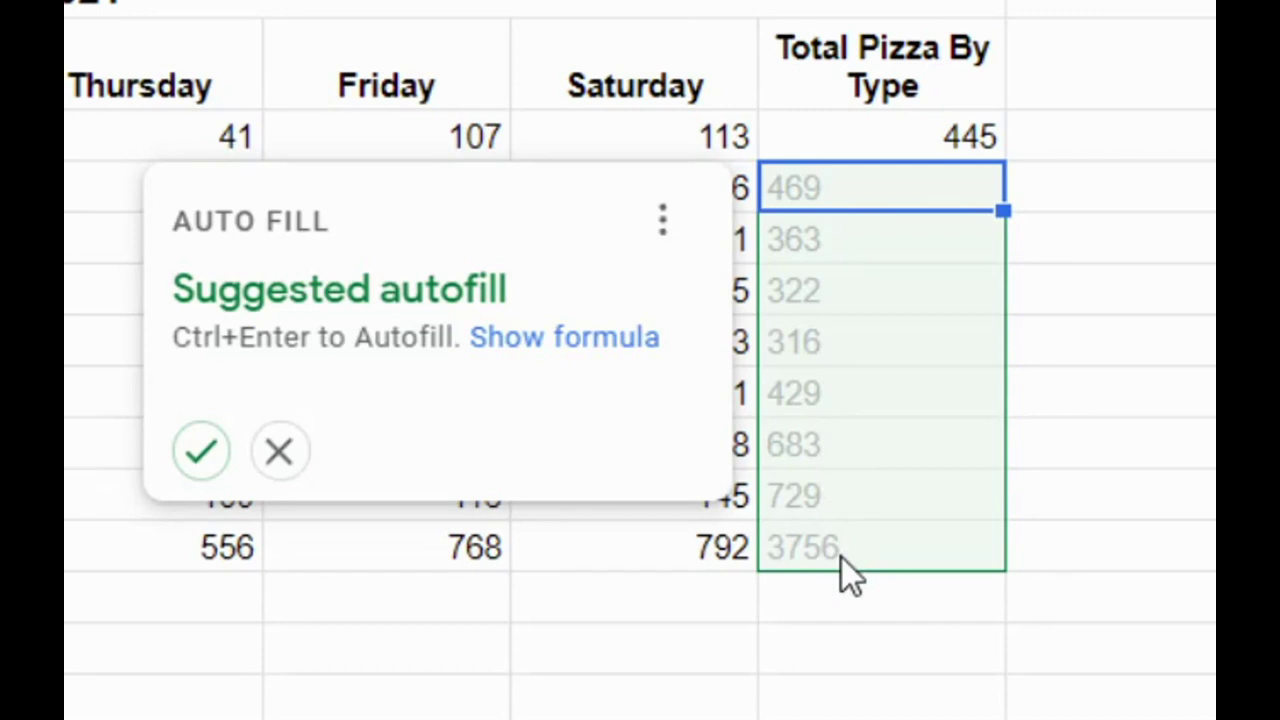
Step: Accept the suggested autofill of the row totals from I5 down to I12, and clear the total in I12
click(204, 452)
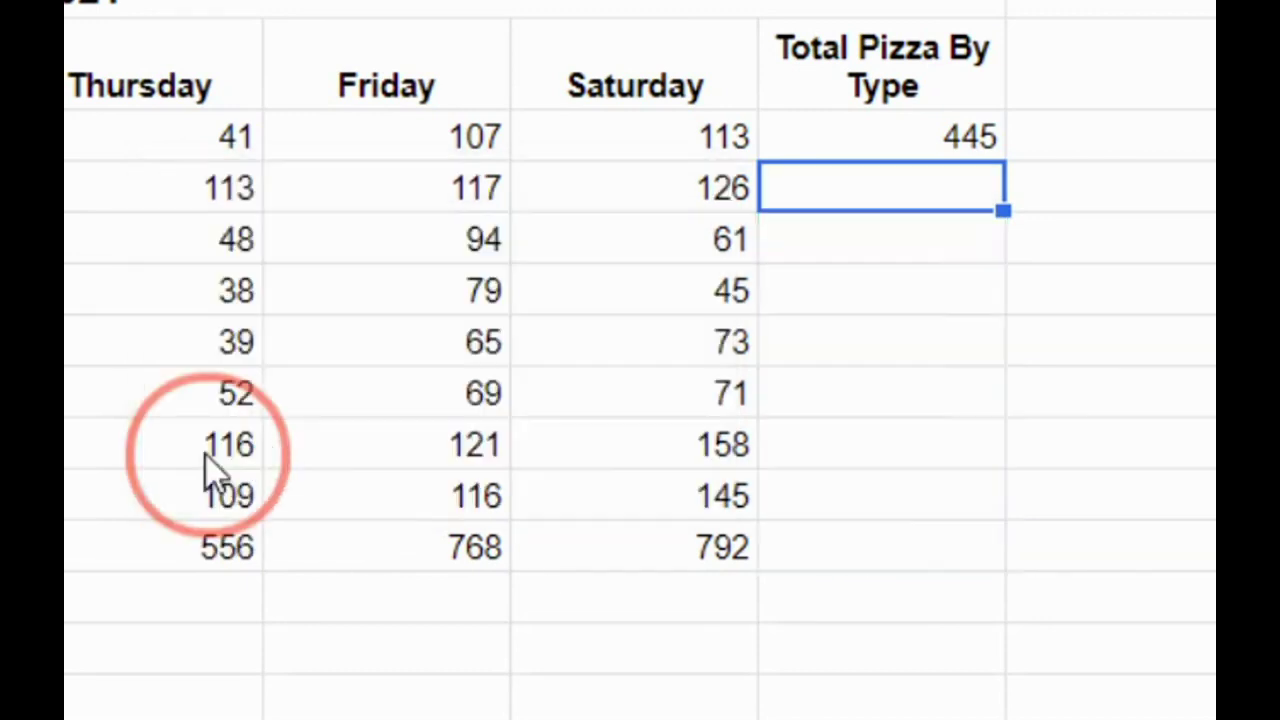
click(957, 555)
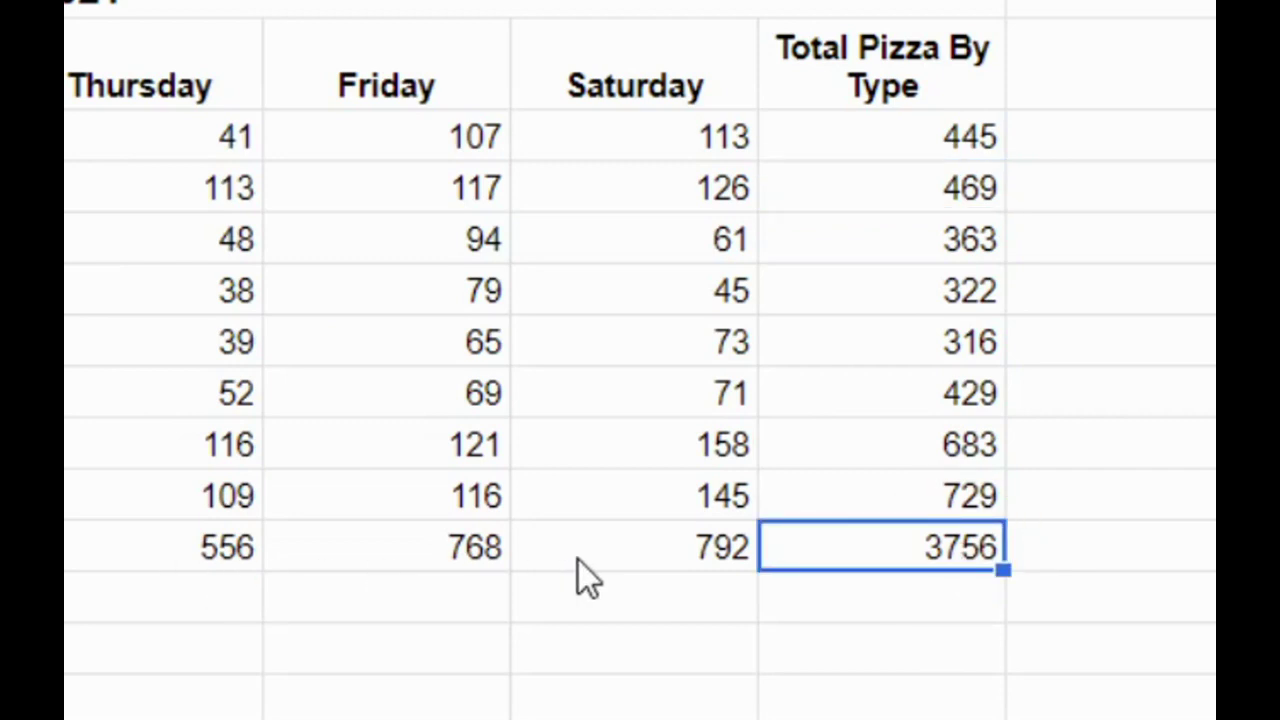
key(Delete)
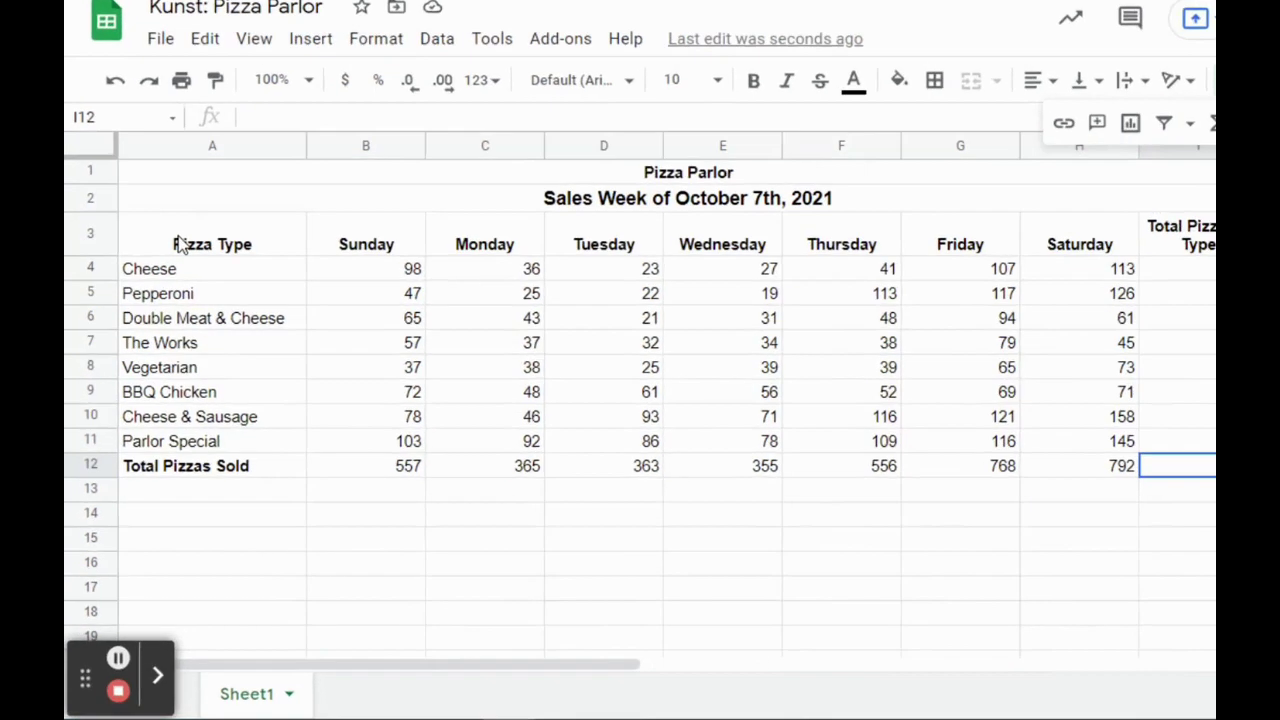
Step: Sort the range A3:H11 by Pizza Type from A to Z, treating the first row as a header row
click(158, 281)
mouse_move(290, 145)
mouse_down()
mouse_move(497, 280)
mouse_move(1190, 388)
mouse_move(1279, 381)
mouse_move(1279, 429)
mouse_up()
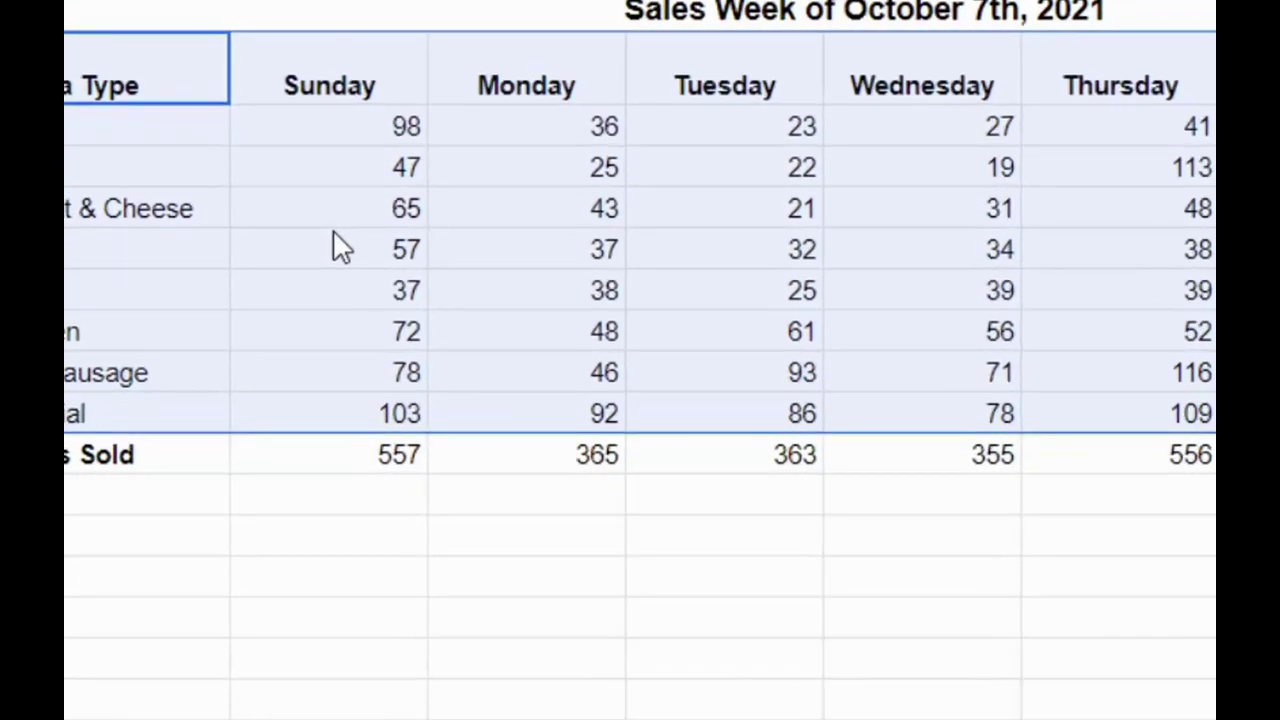
right_click(334, 236)
mouse_move(338, 238)
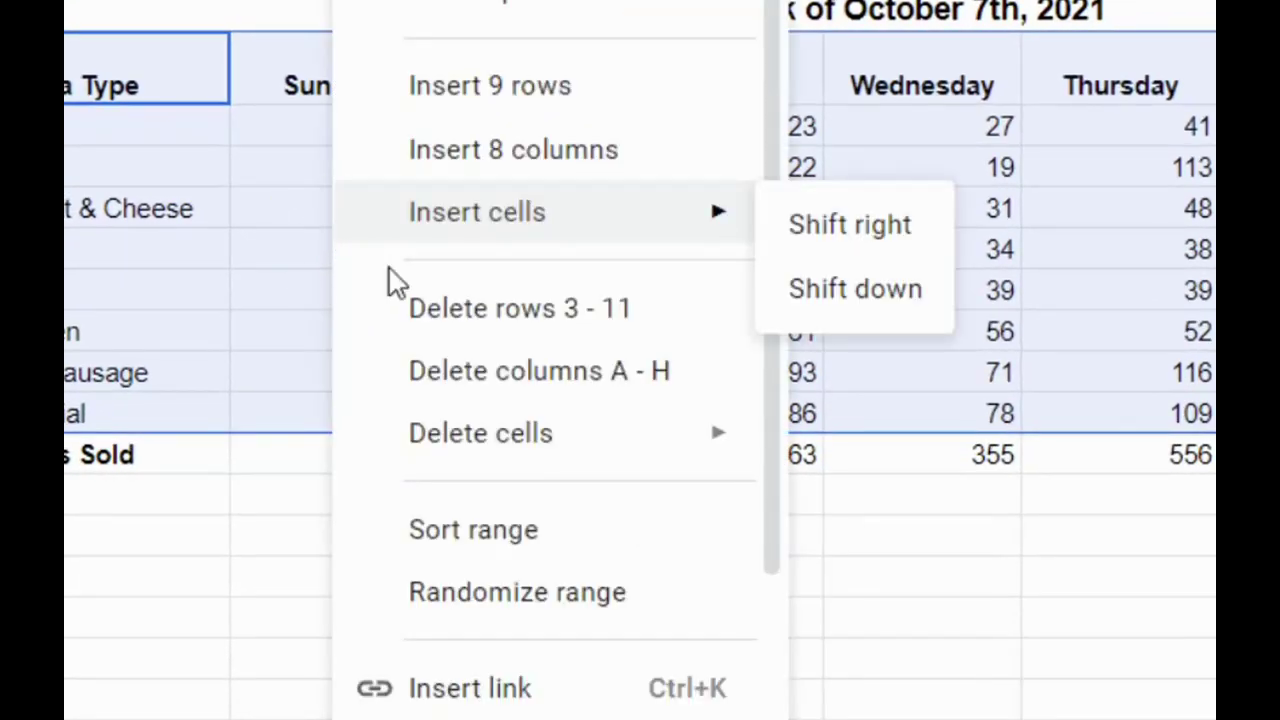
click(488, 538)
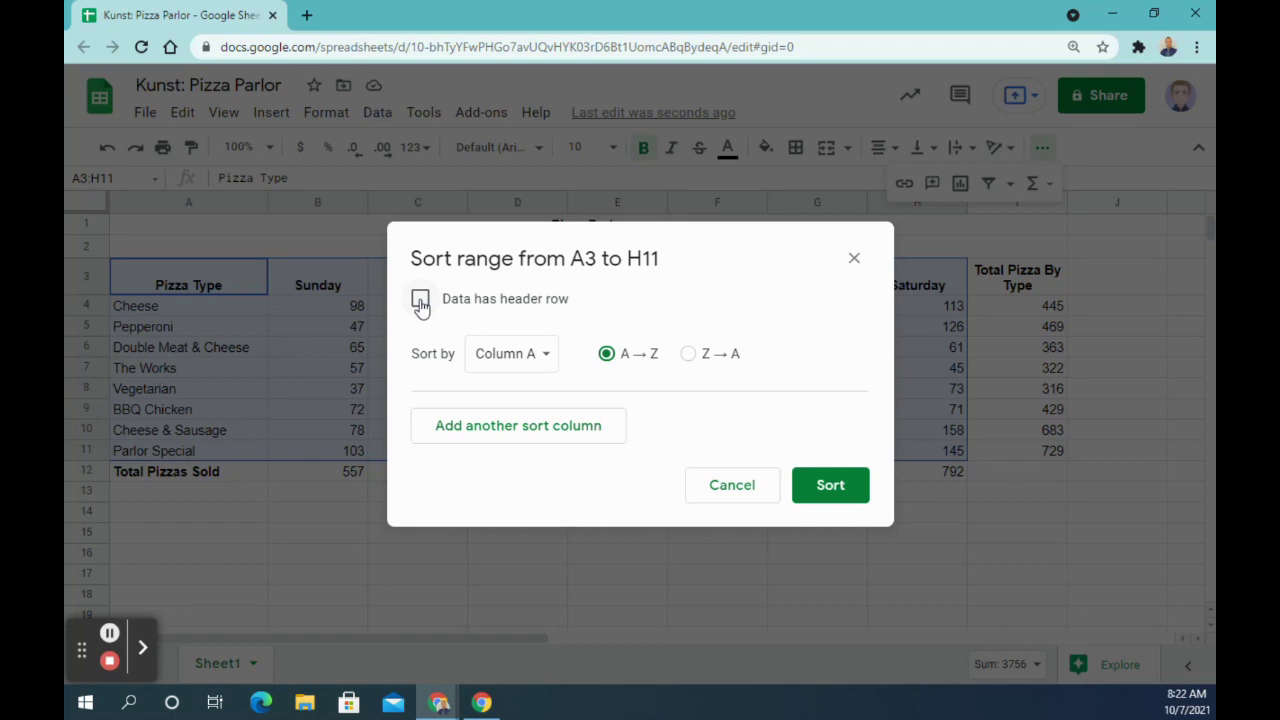
click(420, 300)
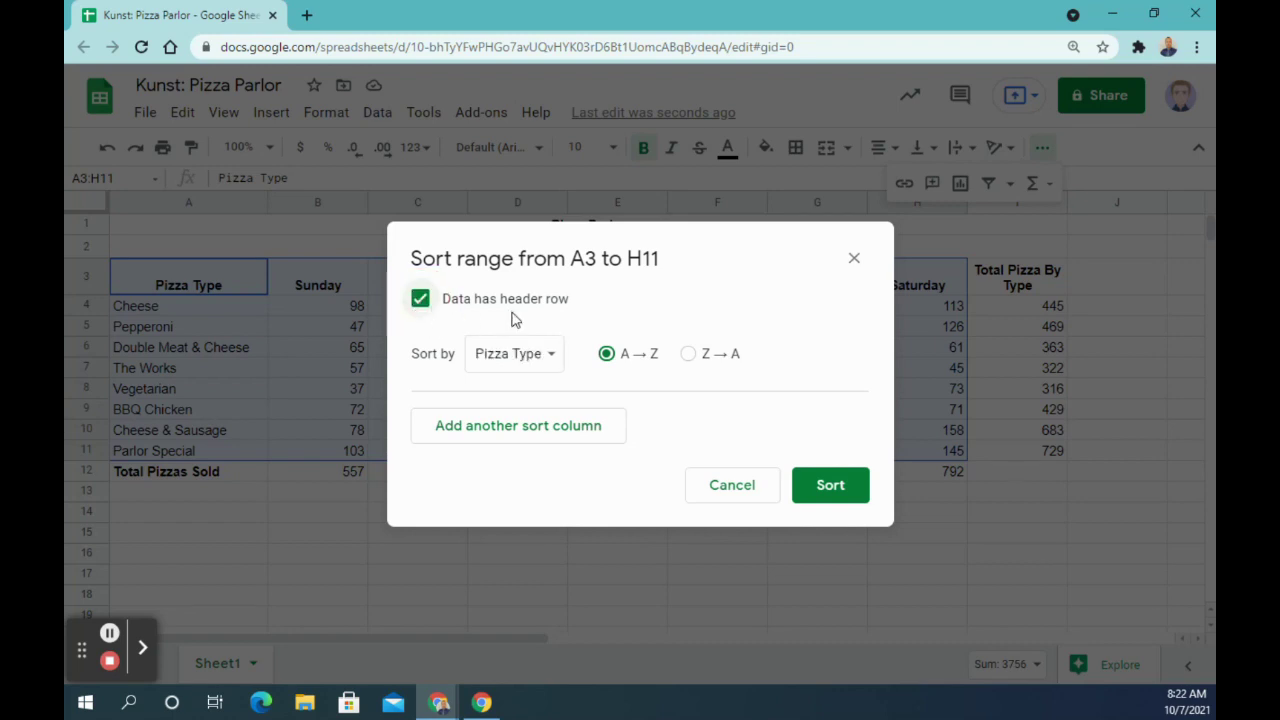
click(830, 490)
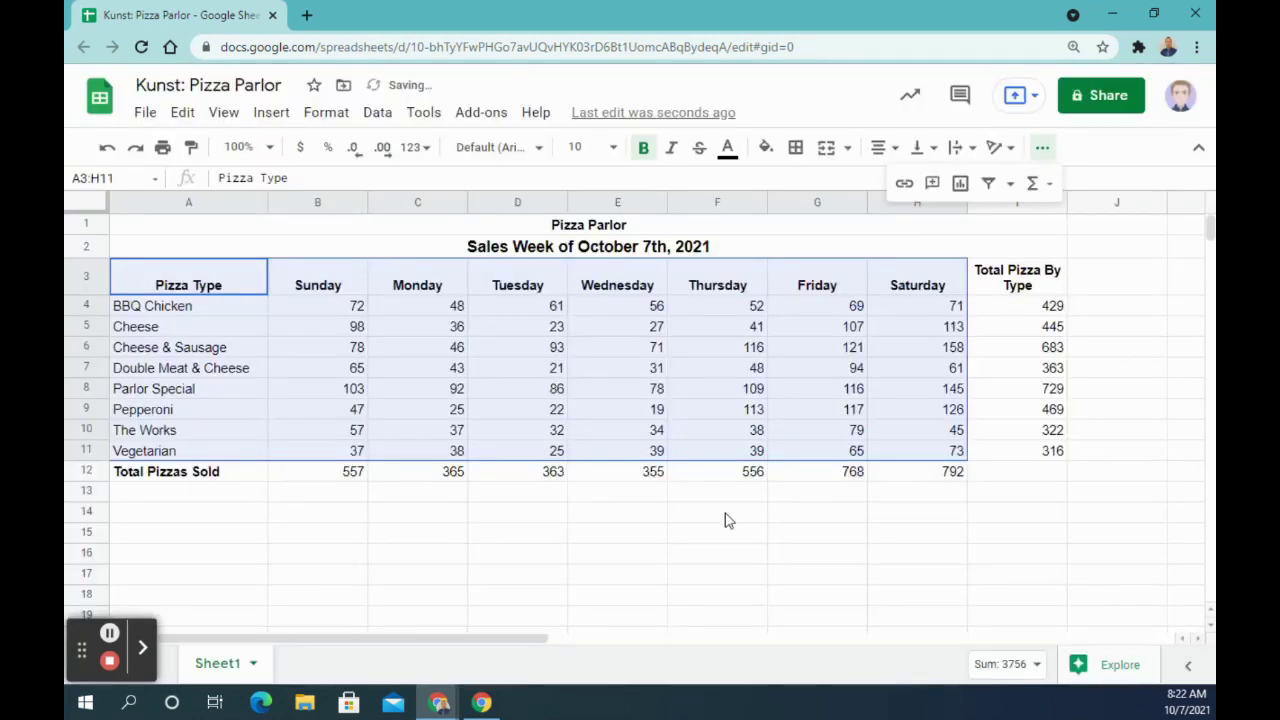
click(355, 513)
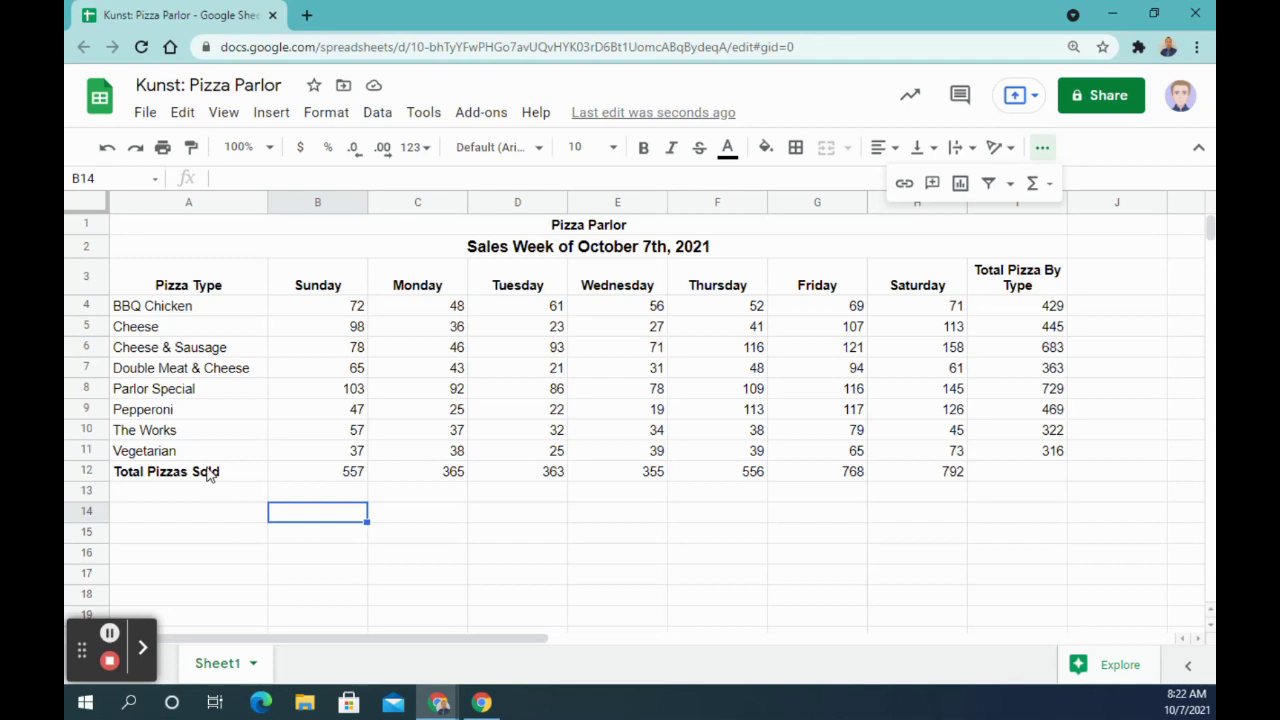
Step: Fill the whole sales table A1:I12 with a muted light teal background colour
click(136, 228)
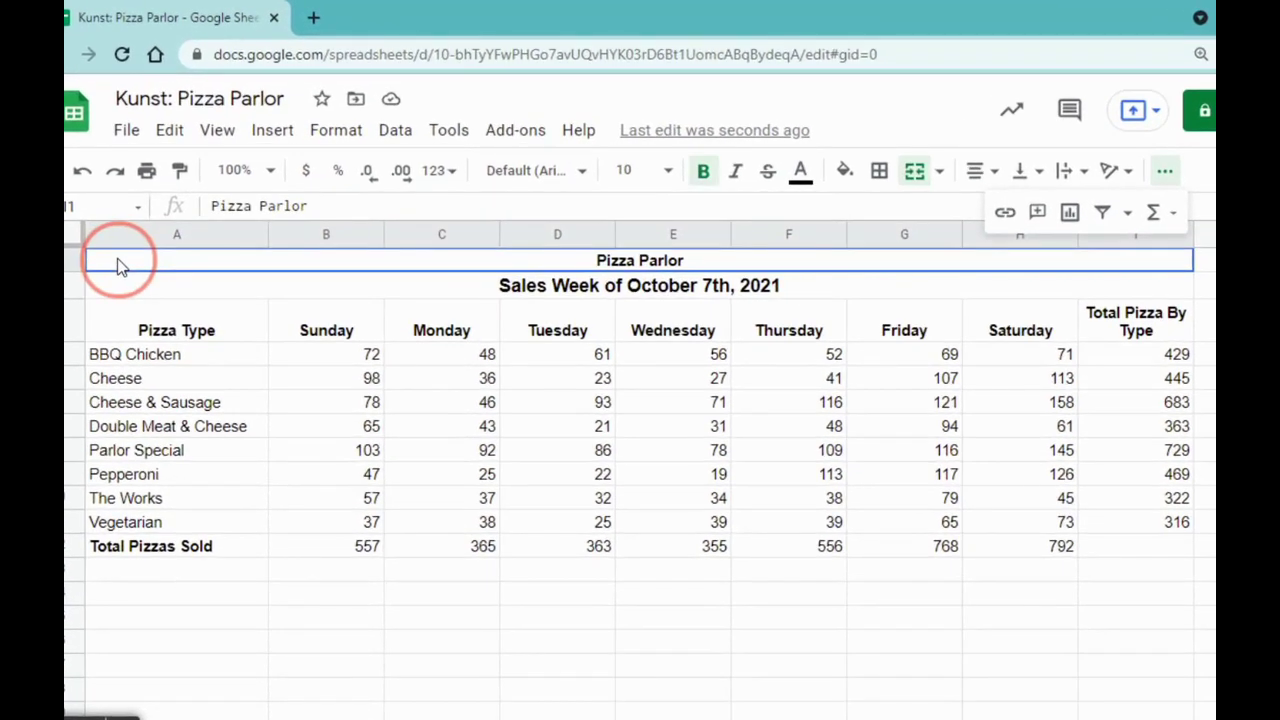
mouse_move(118, 265)
mouse_down()
mouse_move(1150, 266)
mouse_move(1172, 553)
mouse_up()
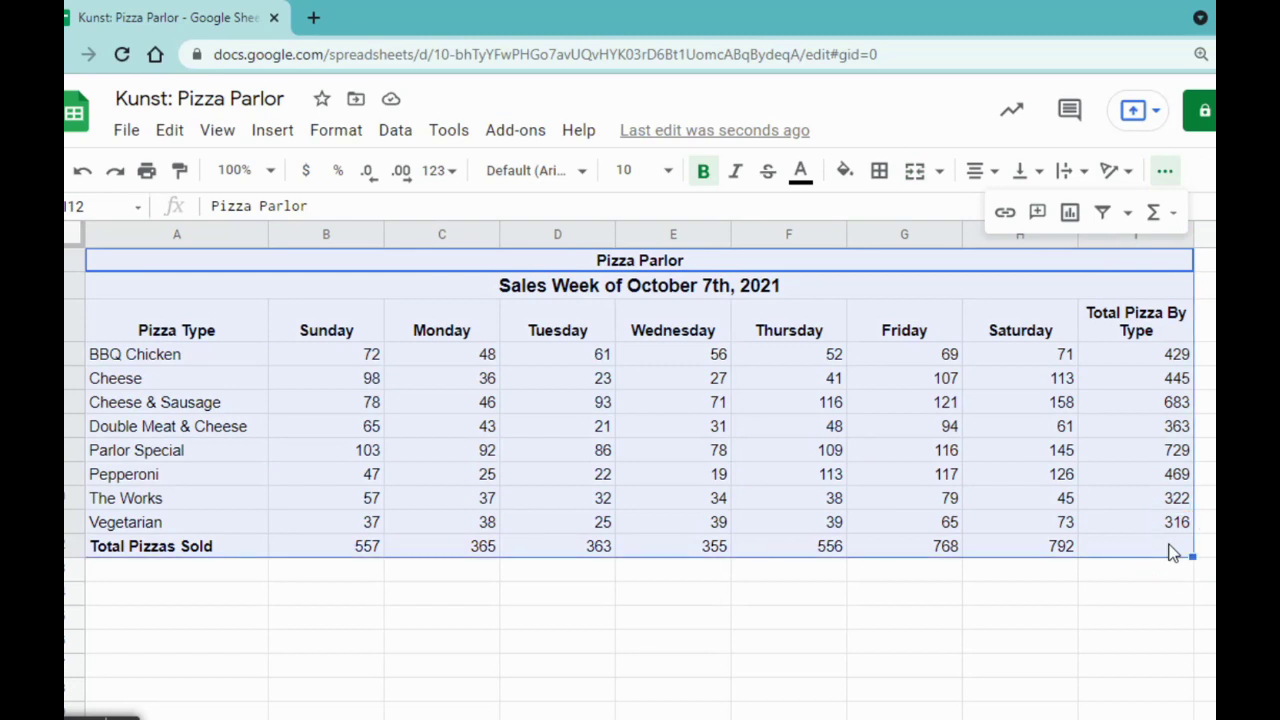
click(843, 172)
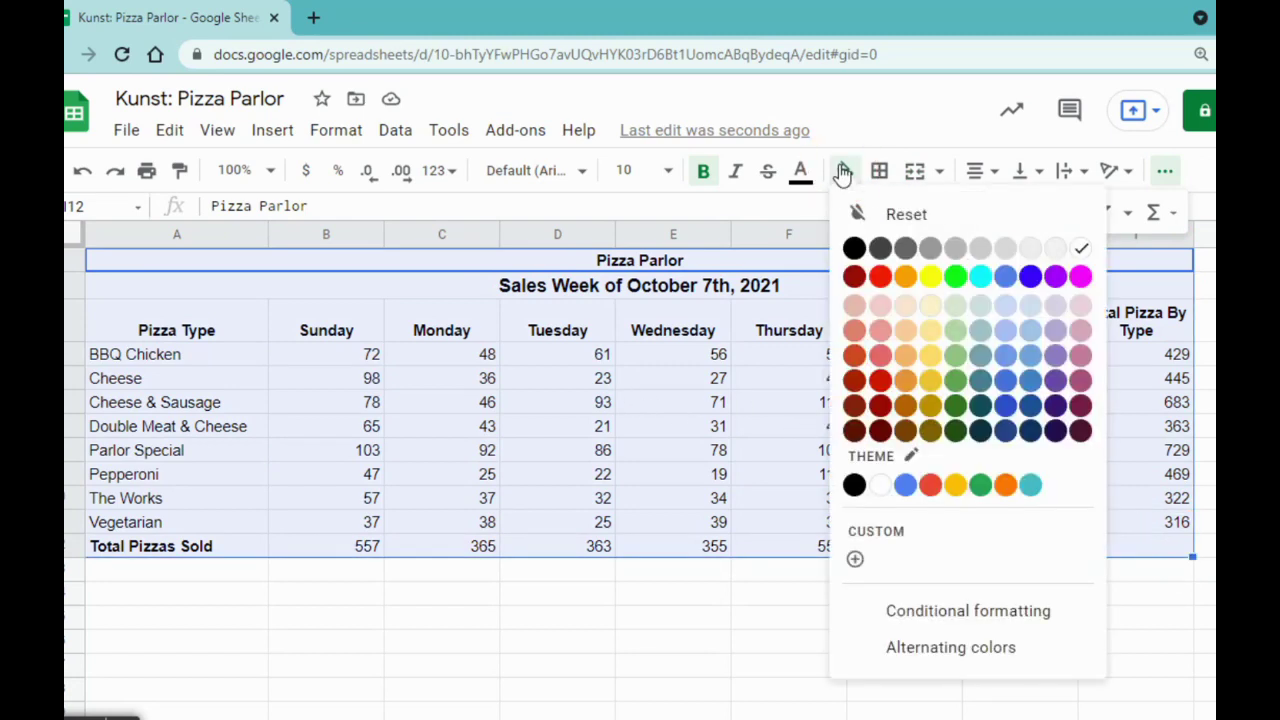
click(979, 332)
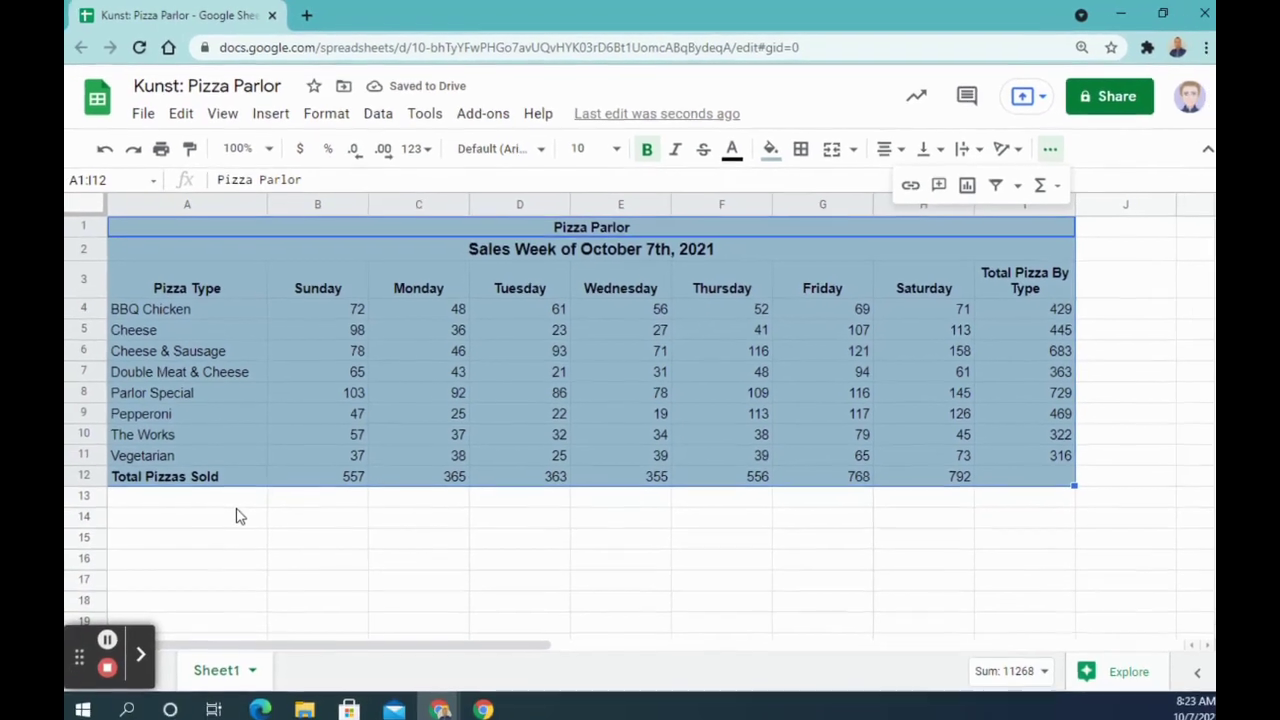
click(239, 574)
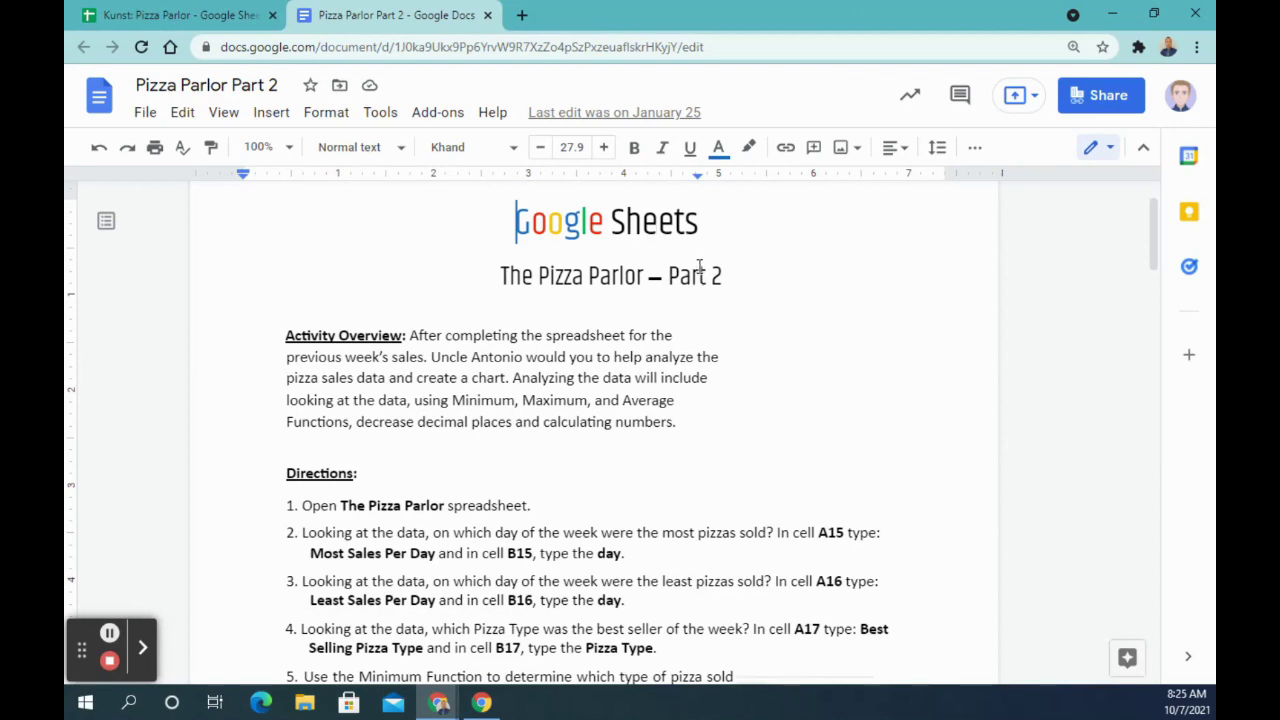
Step: Detach the Part 2 directions tab from the spreadsheet window, and enter "Most Sales Per Day" in A15 with "Saturday" in B15
drag(386, 16, 0, 110)
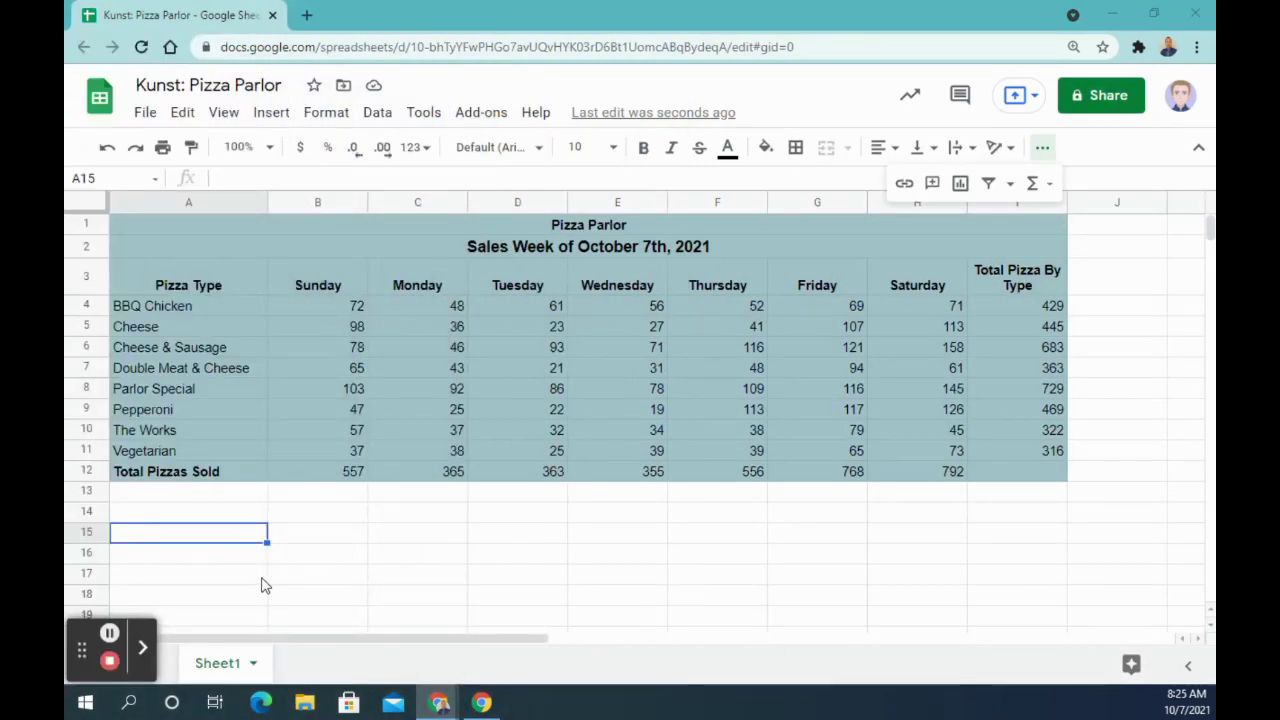
click(200, 538)
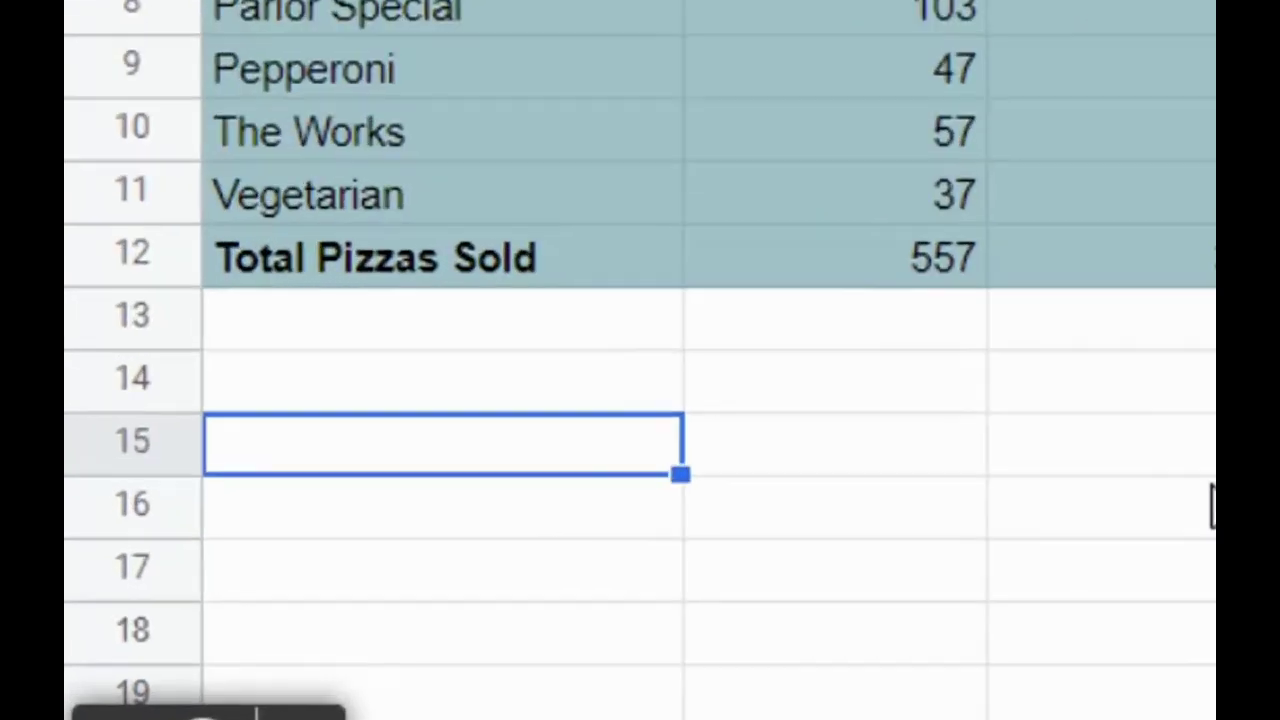
text(Most Sales )
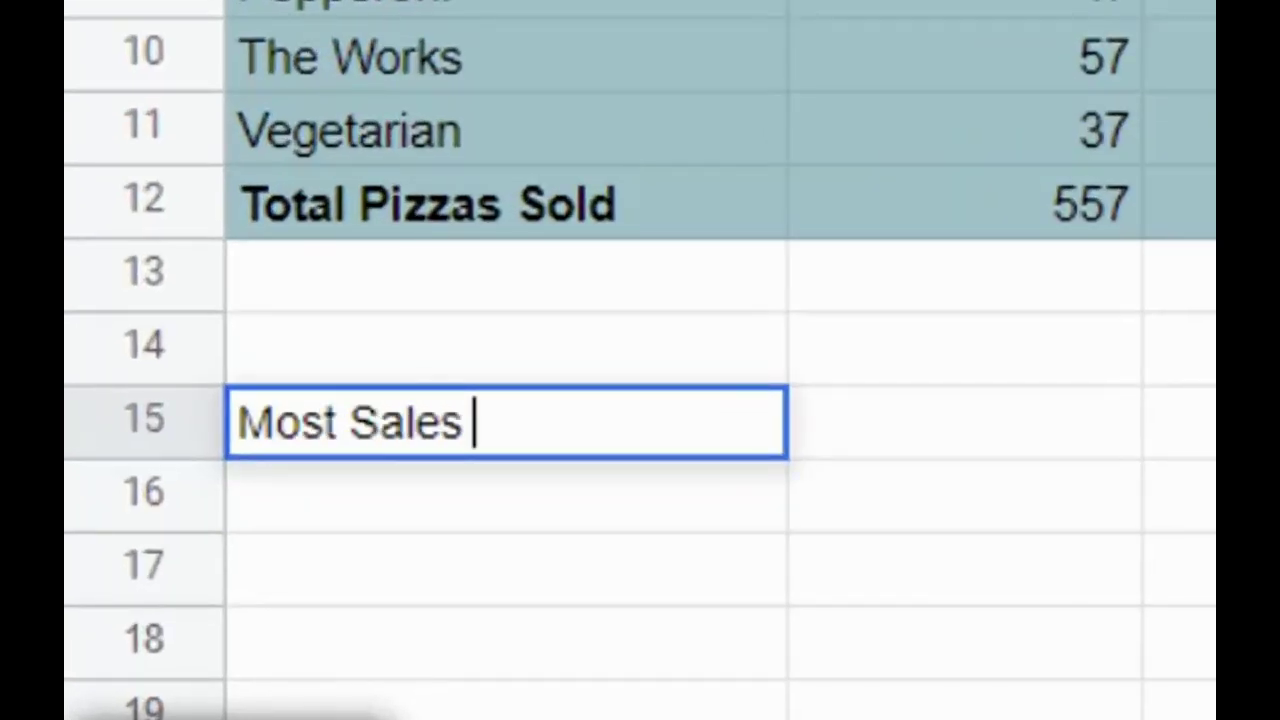
text(Per Day)
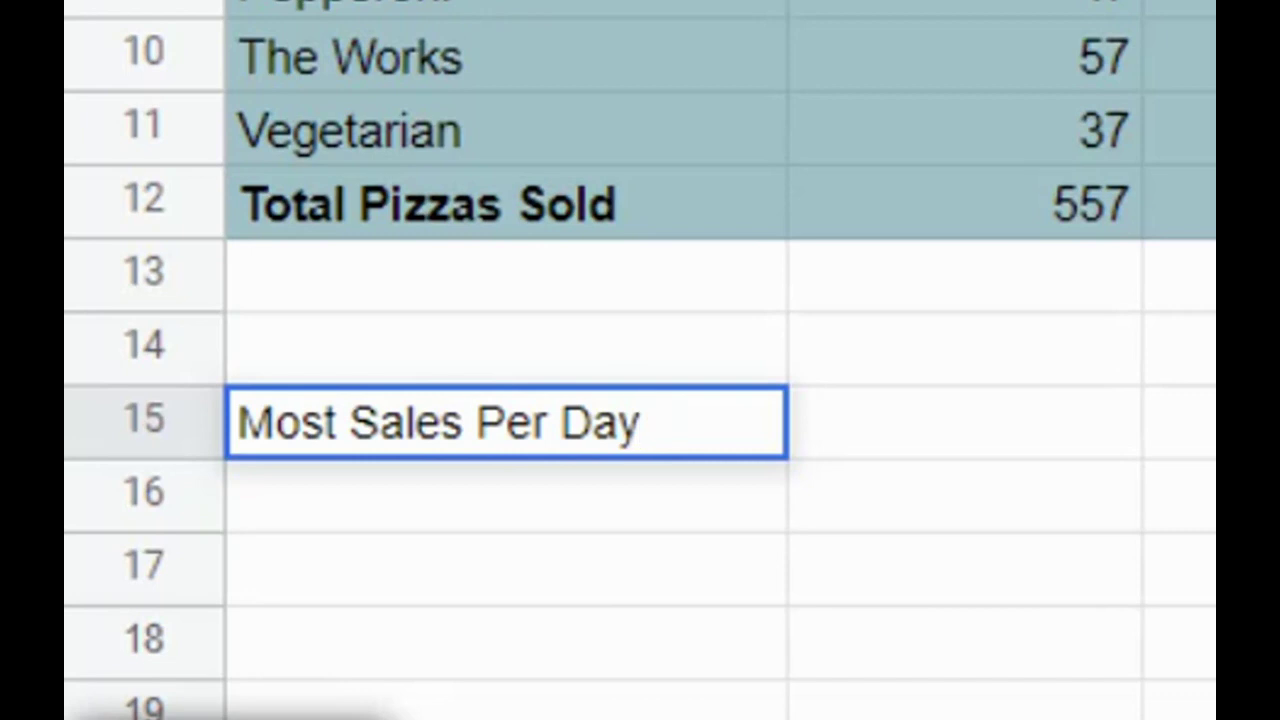
click(1012, 452)
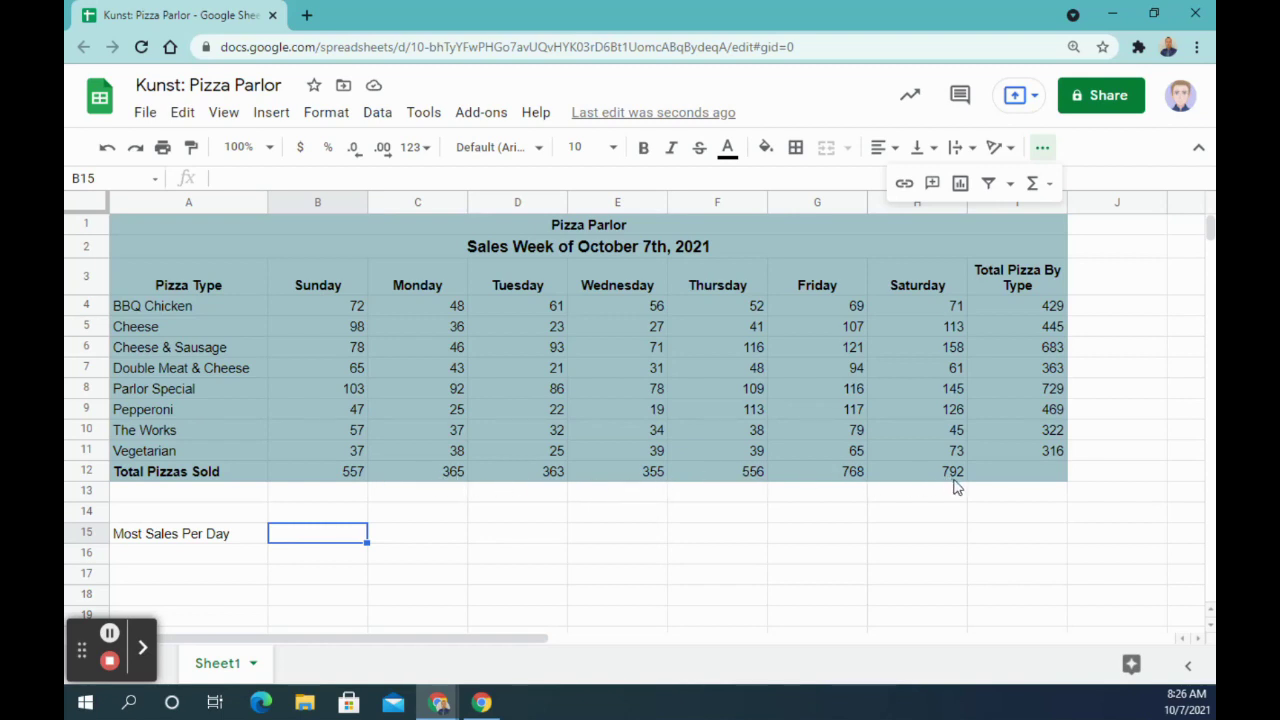
click(308, 546)
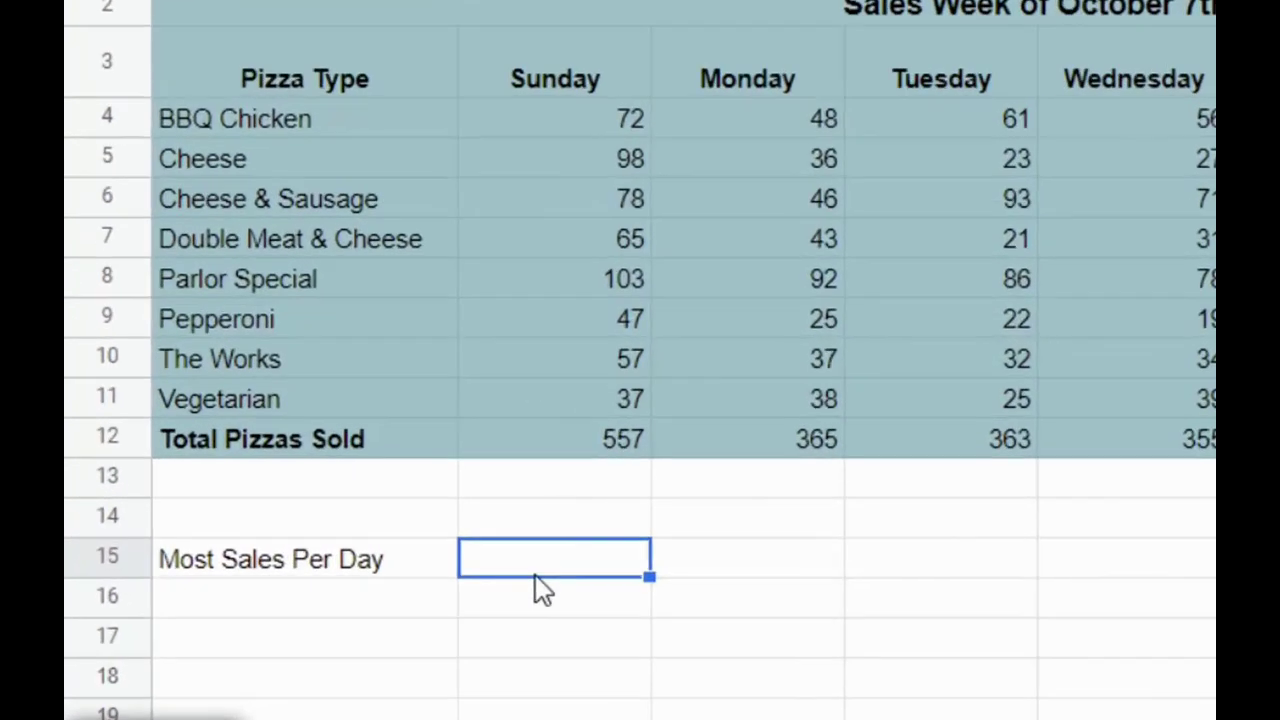
text(Saturday)
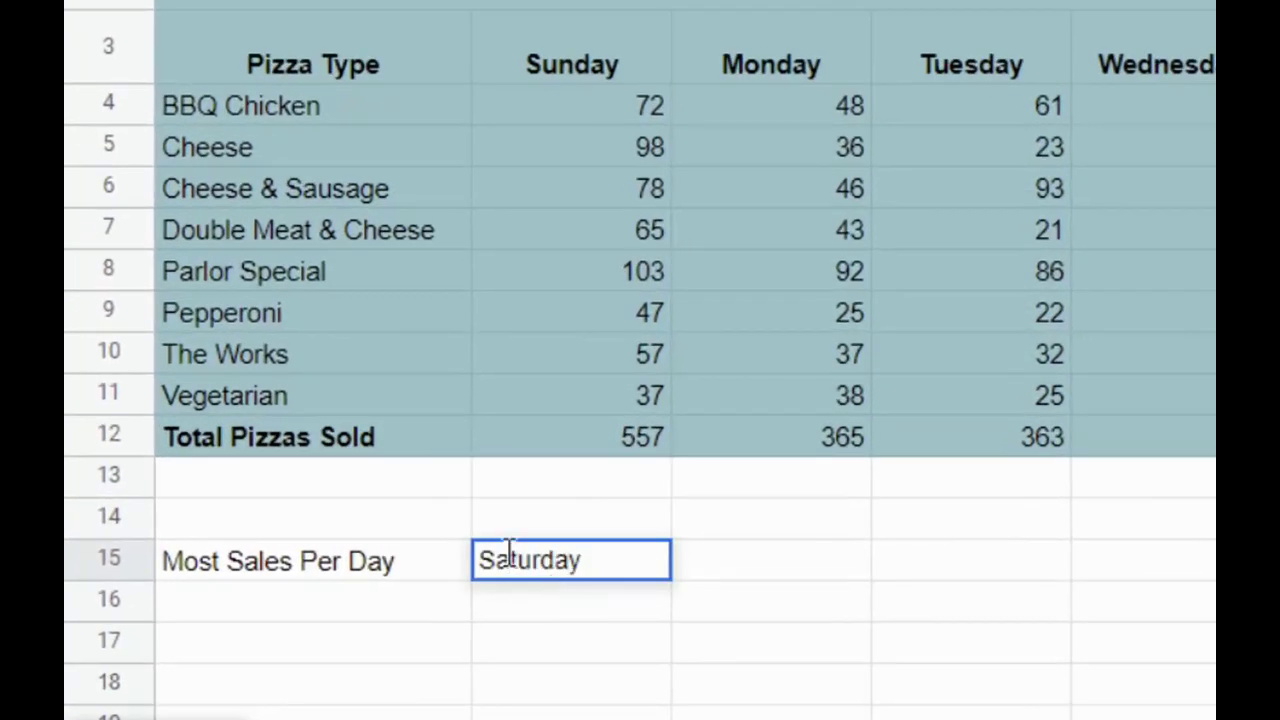
Step: Enter the label "Least Sales Per Day" in A16 and the day "Tuesday" in B16
click(411, 606)
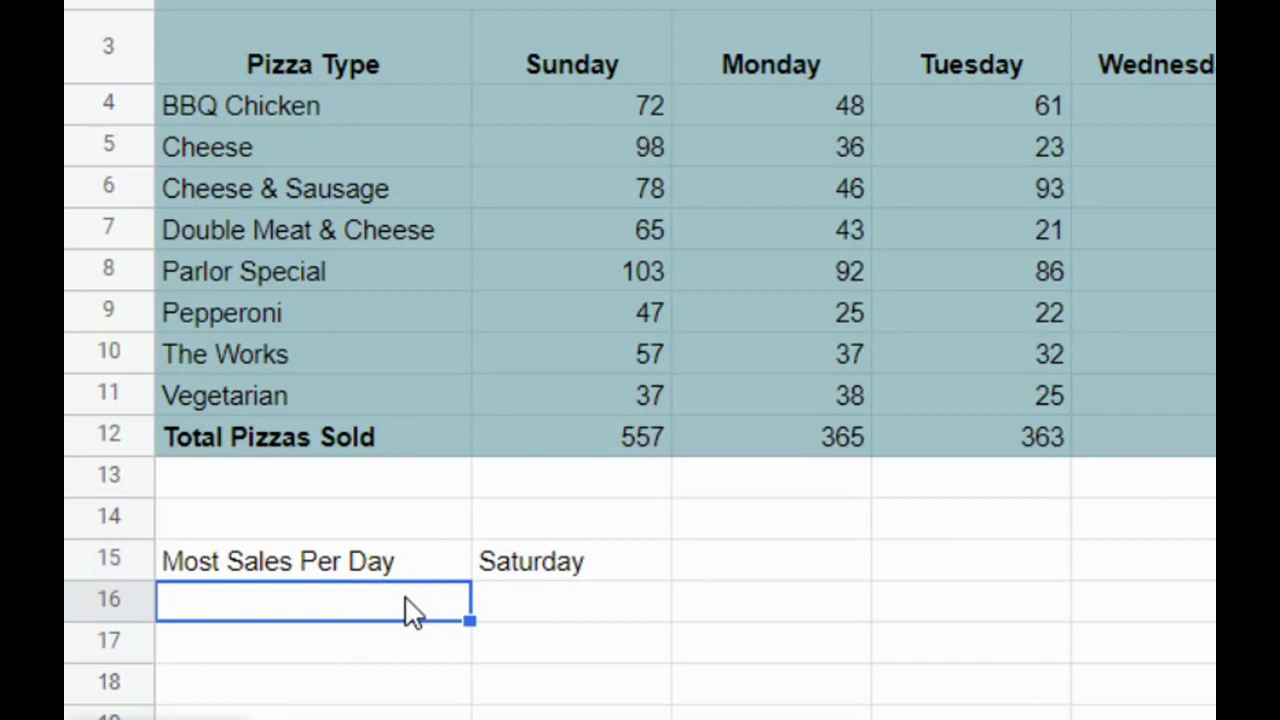
text(Least S)
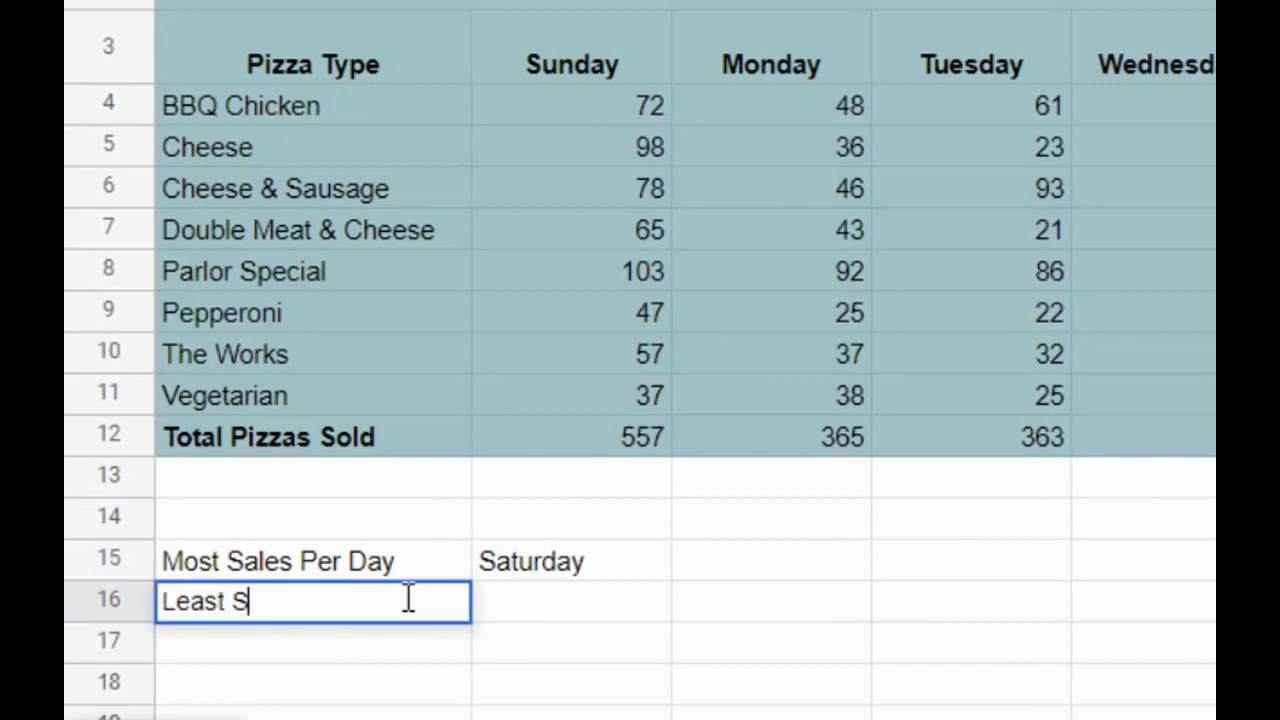
text(ales P)
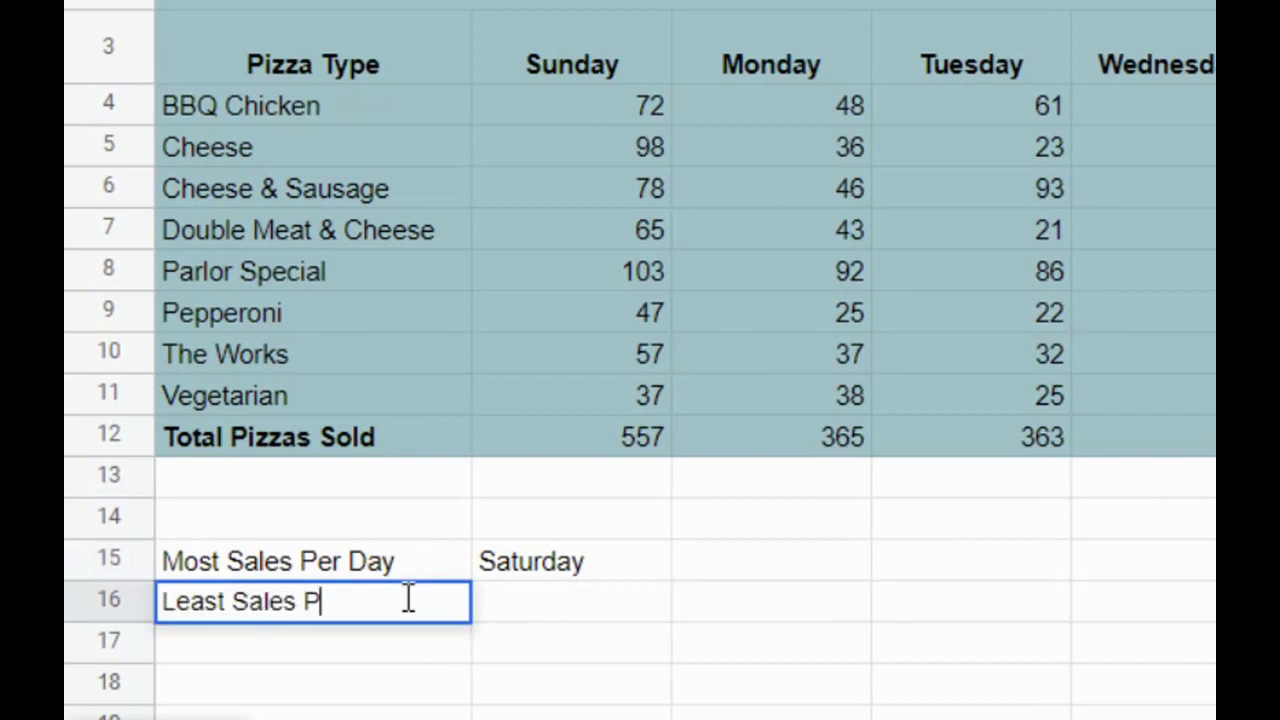
text(er Day)
key(Tab)
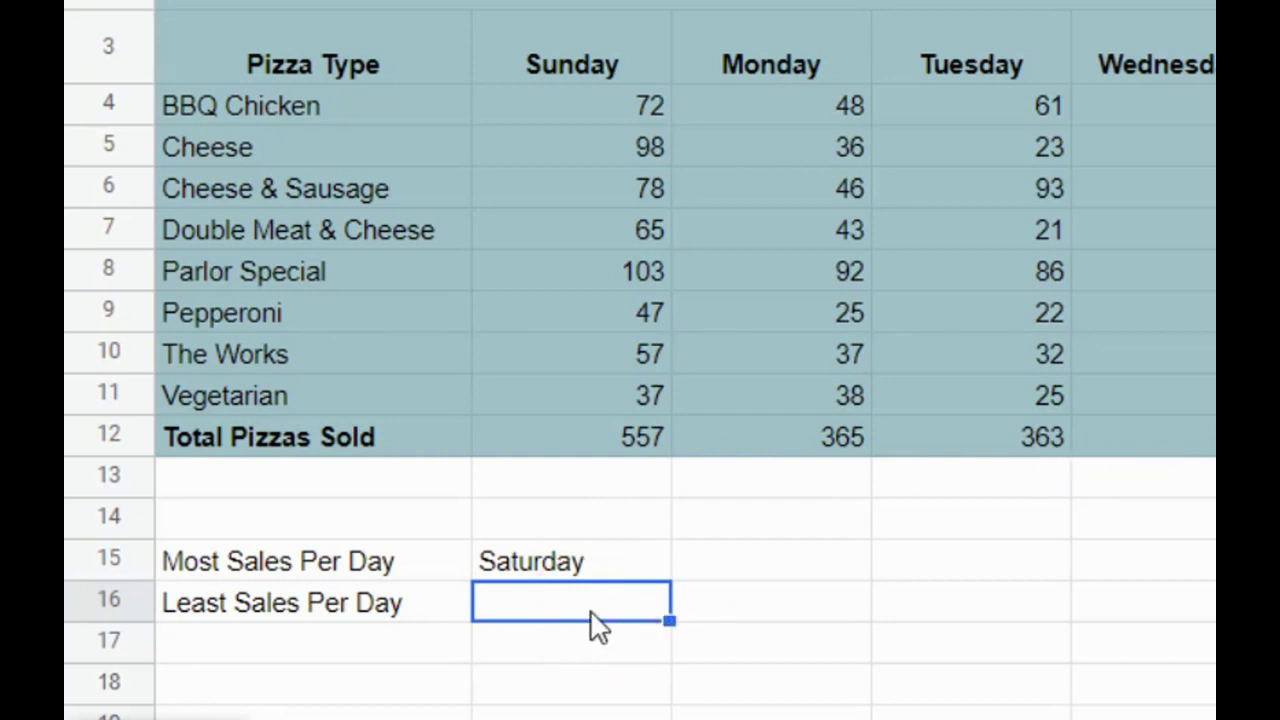
text(Tuesday)
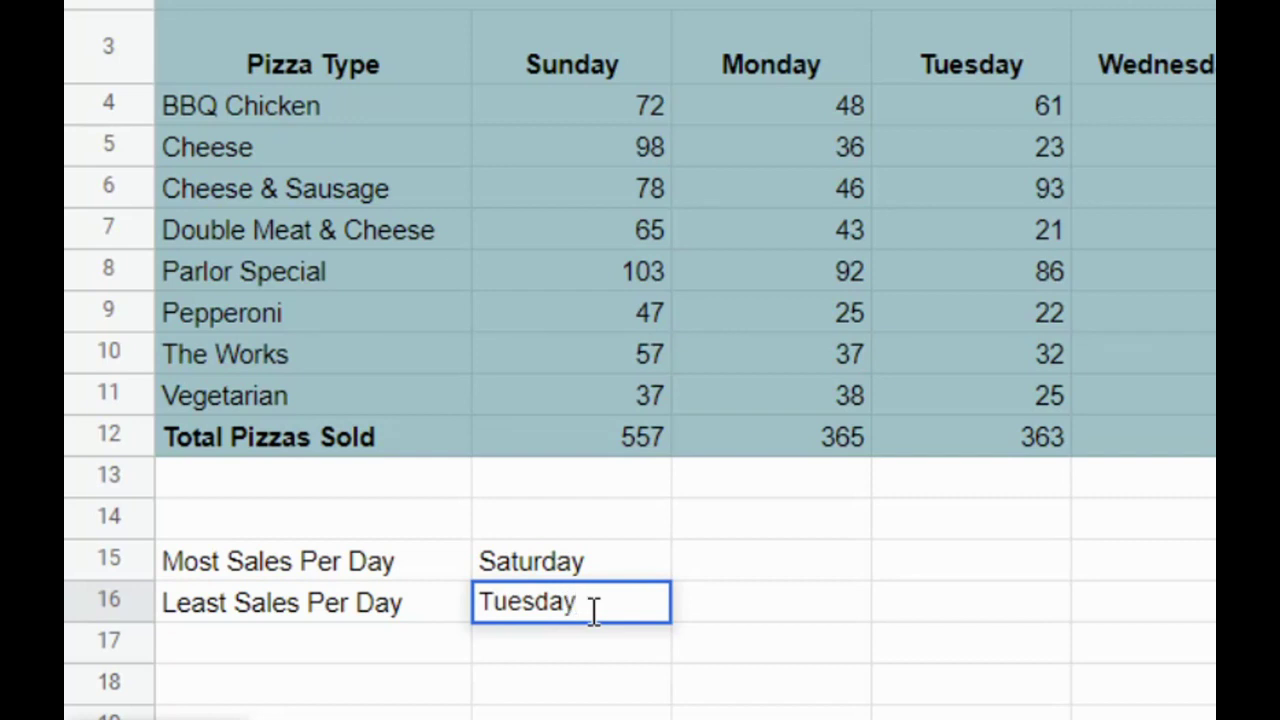
Step: Enter the label "Best Selling Pizza Type" in A17 and "Parlor Special" in B17
click(320, 656)
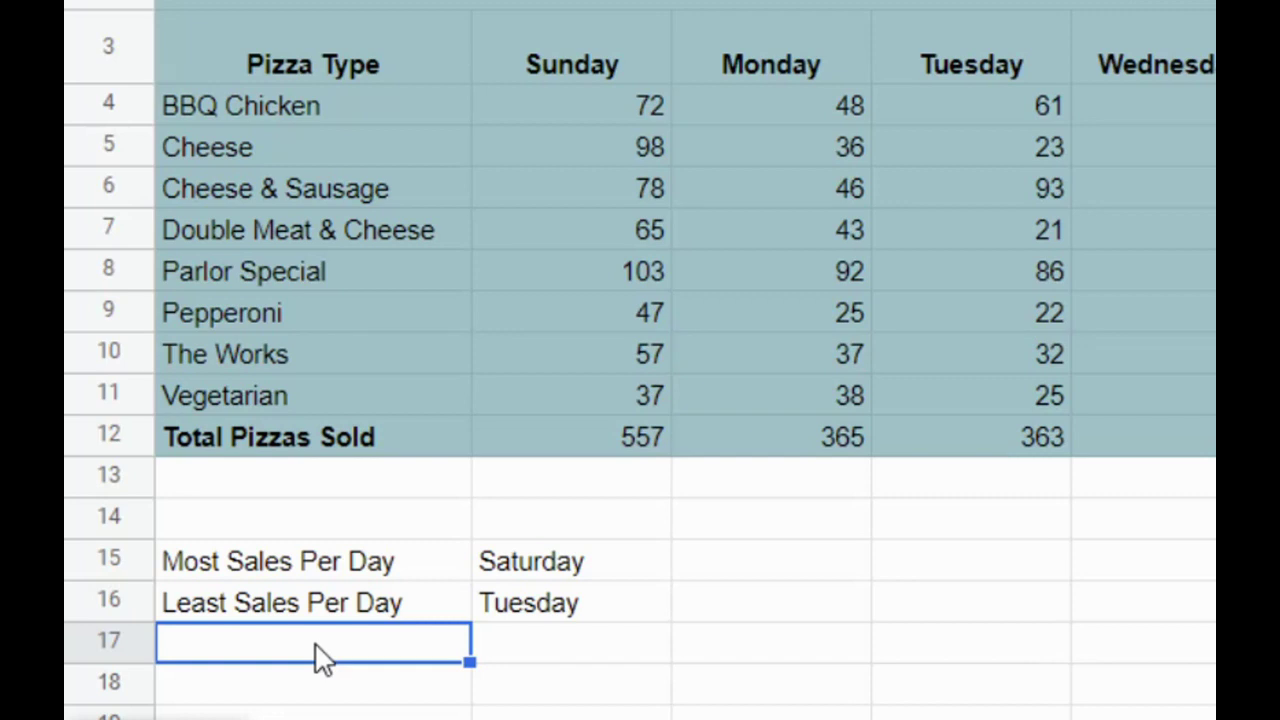
text(Best )
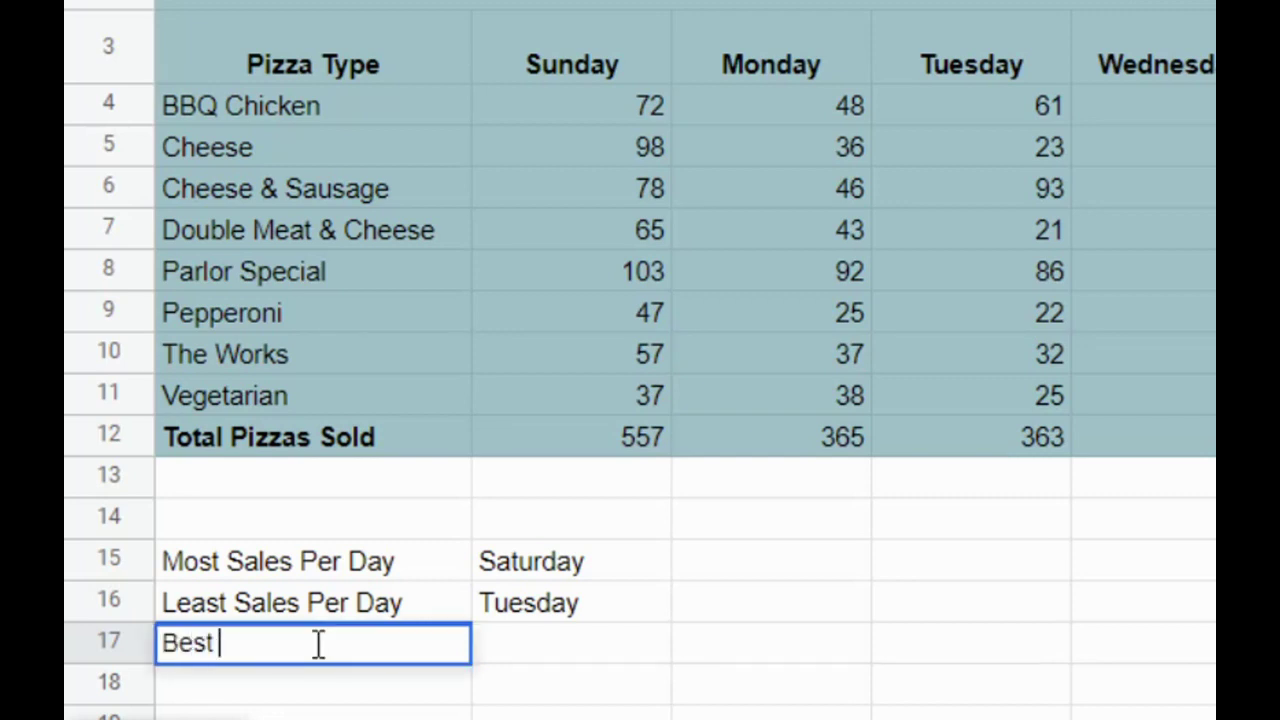
text(Selling Pizza T)
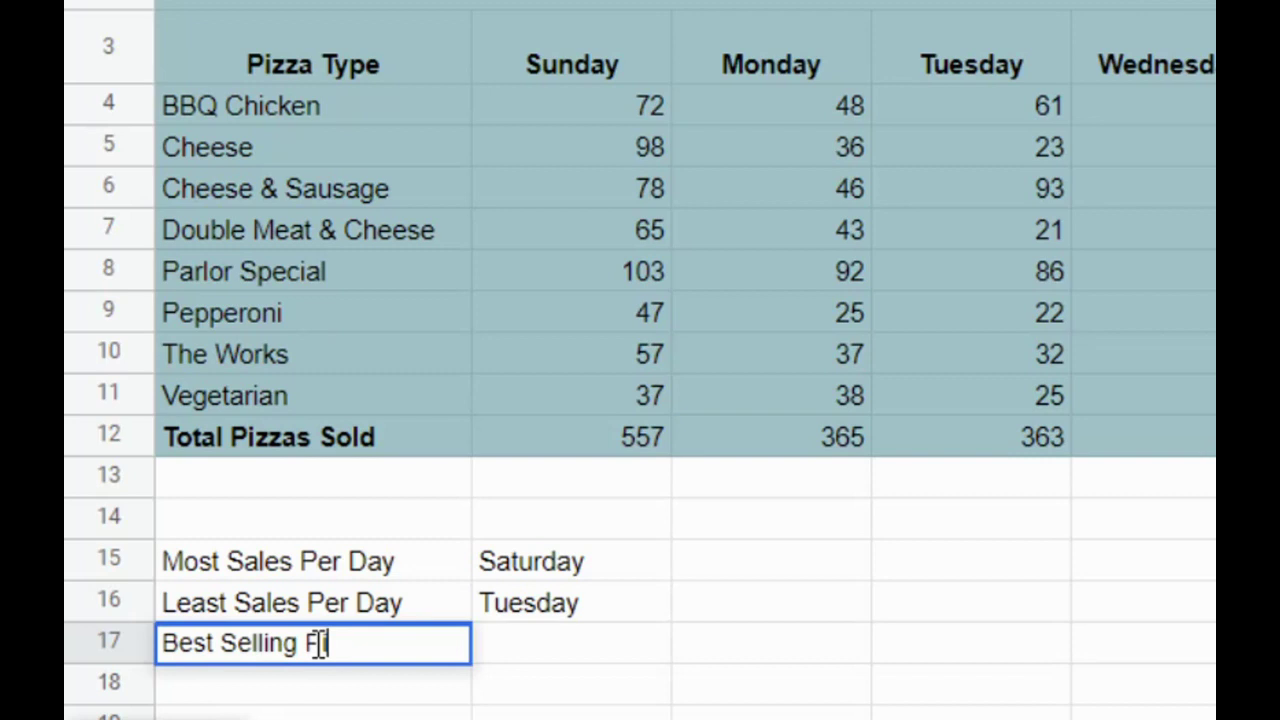
text(ype)
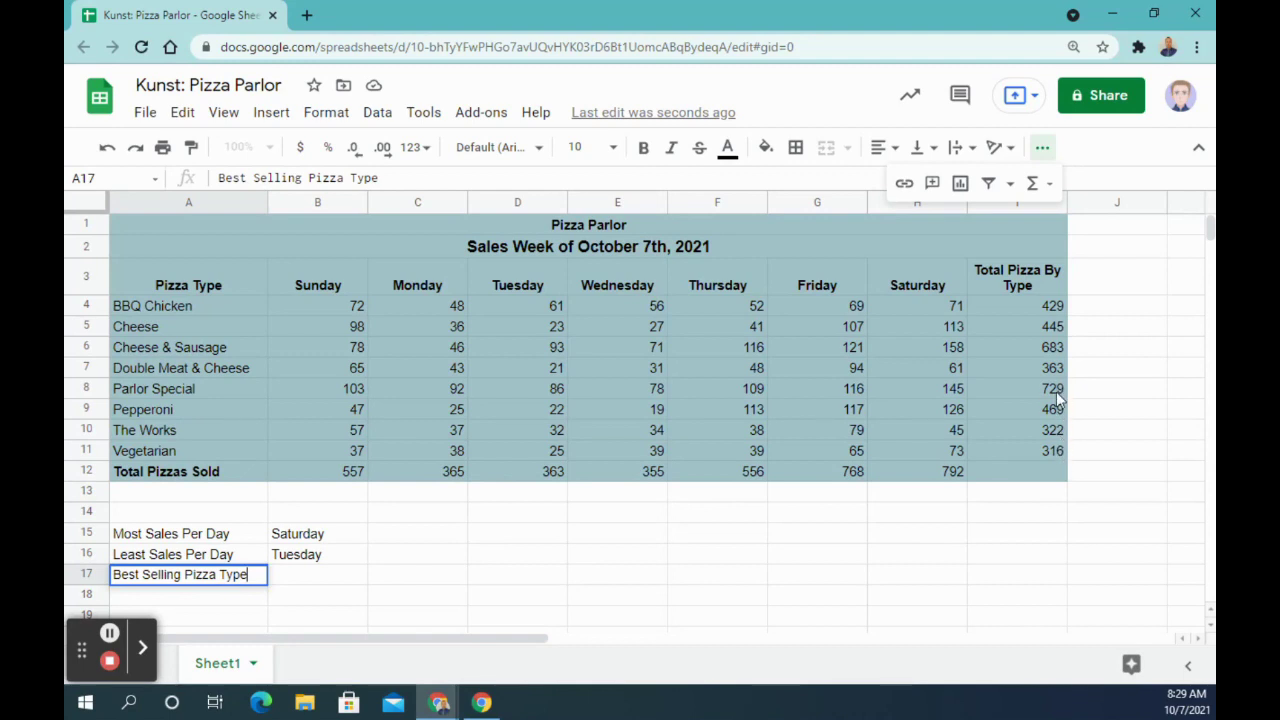
click(317, 580)
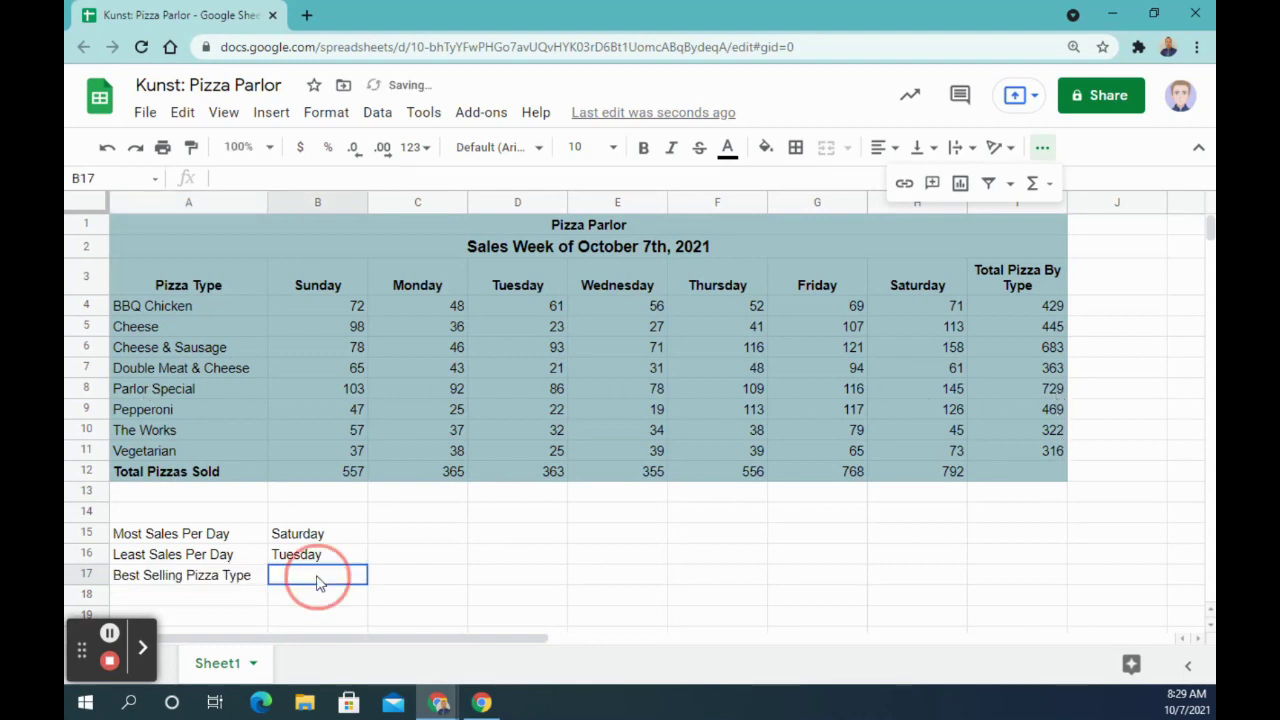
text(Parlor)
text( Special)
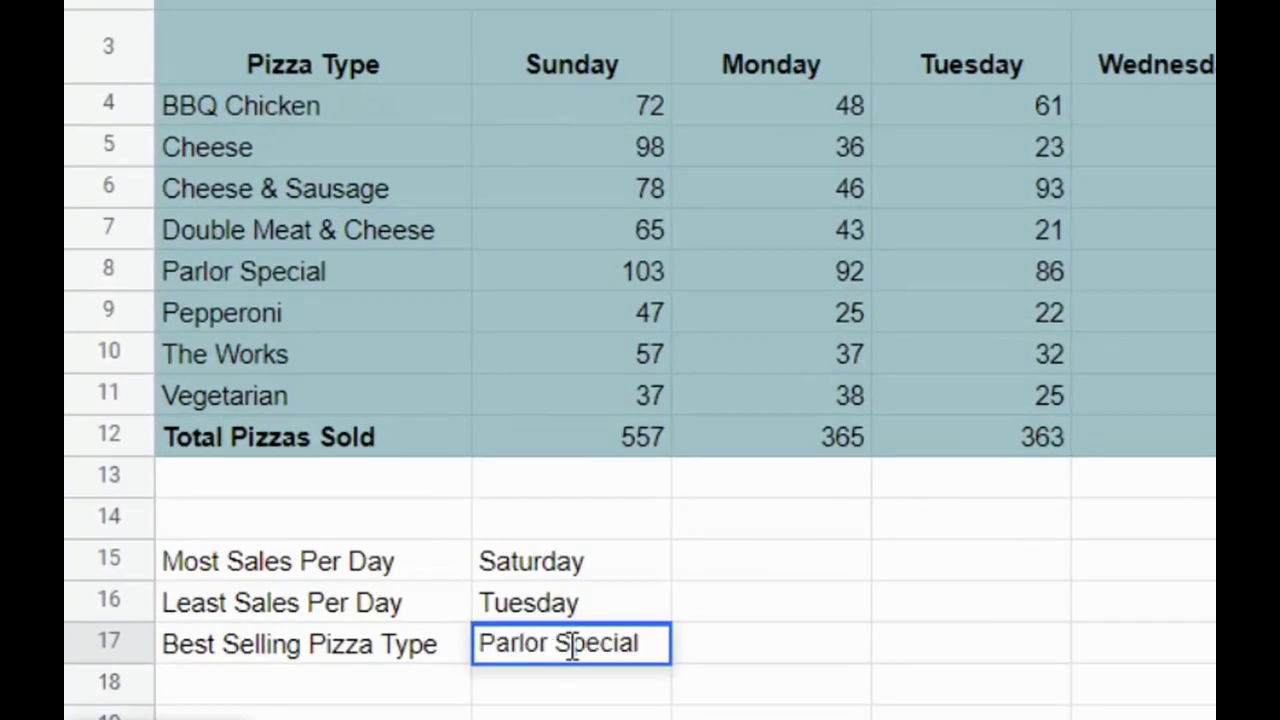
key(Return)
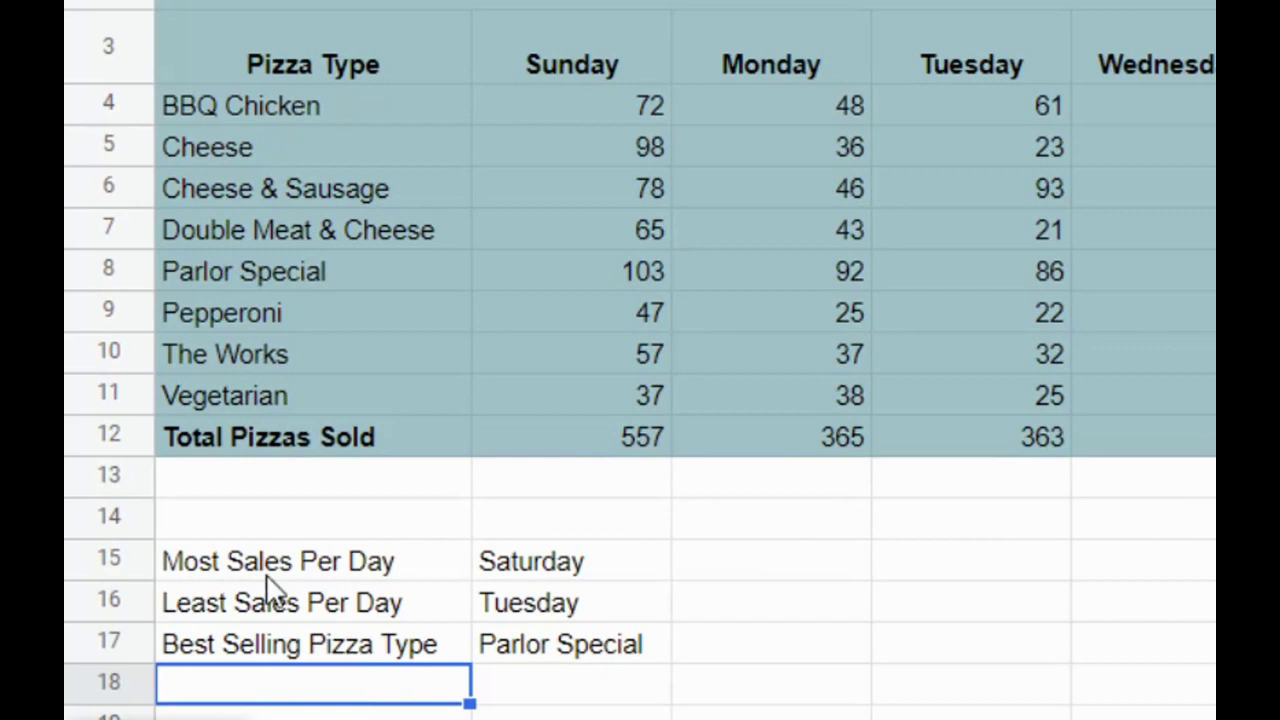
Step: Enter the label "Least Number of Pizza Sales" in A18 and widen column A just enough to fit it
scroll(516, 598, down, 1)
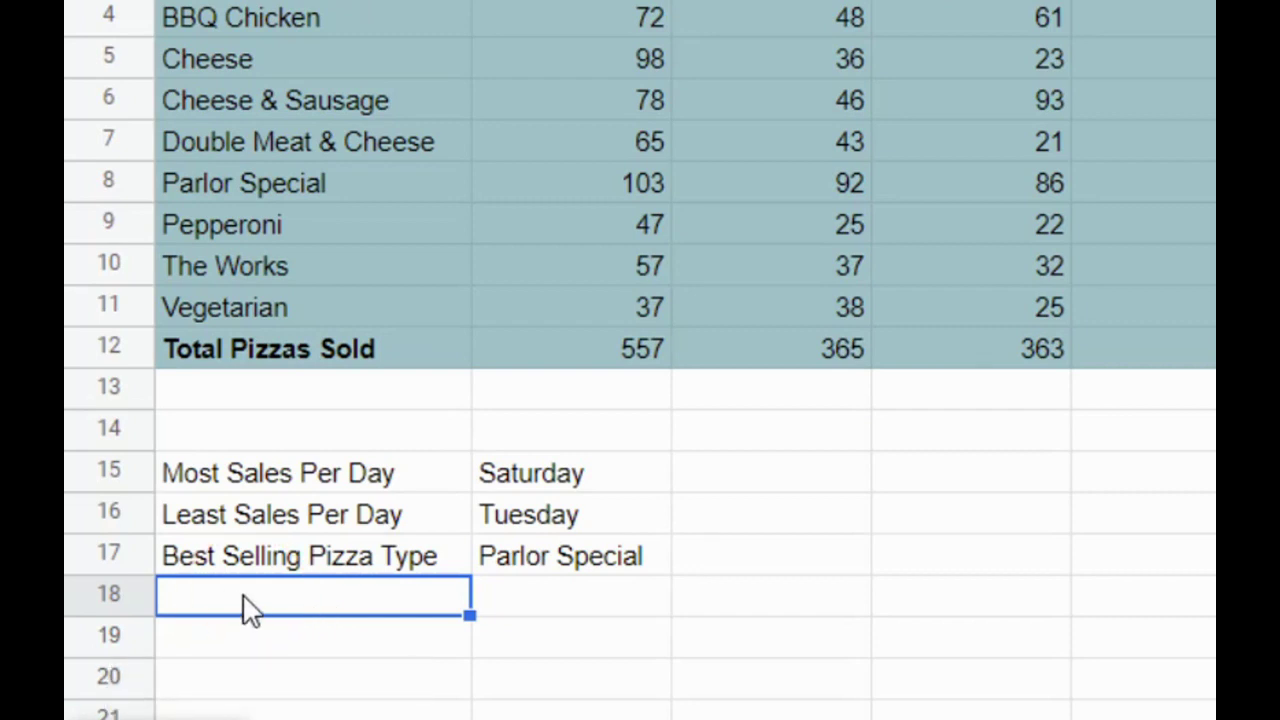
text(Least Numb)
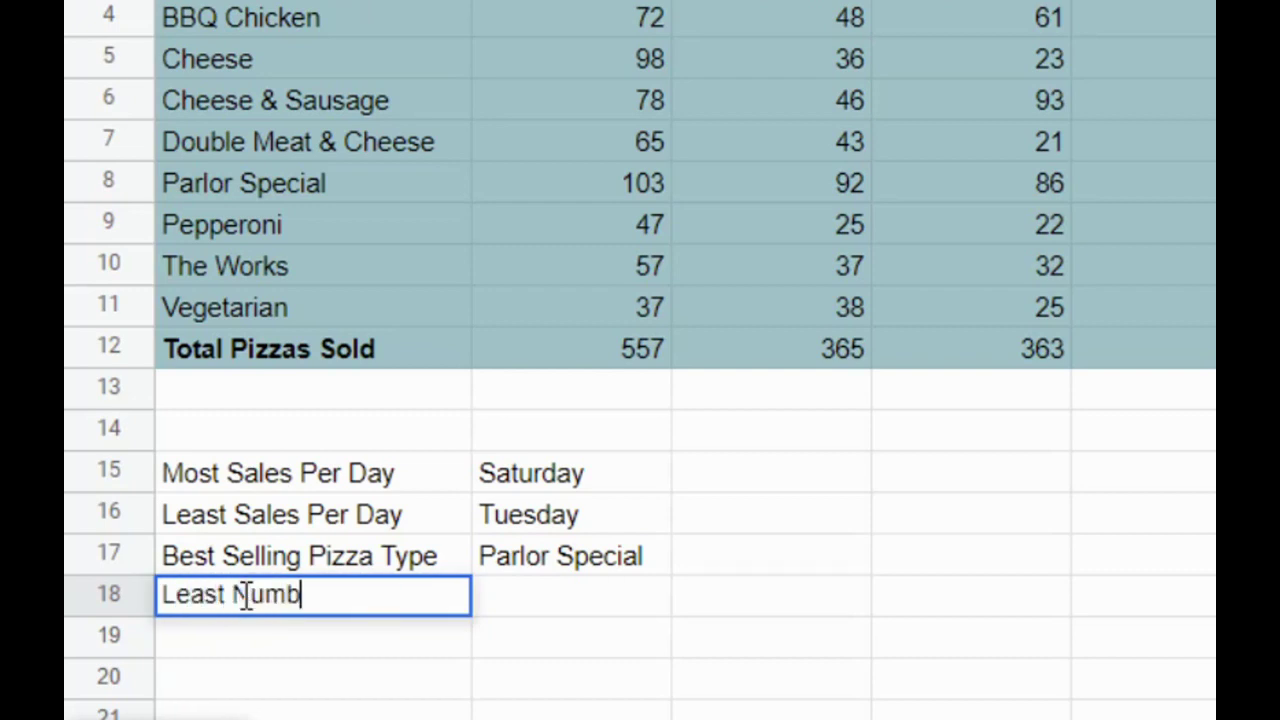
text(er of Pizz)
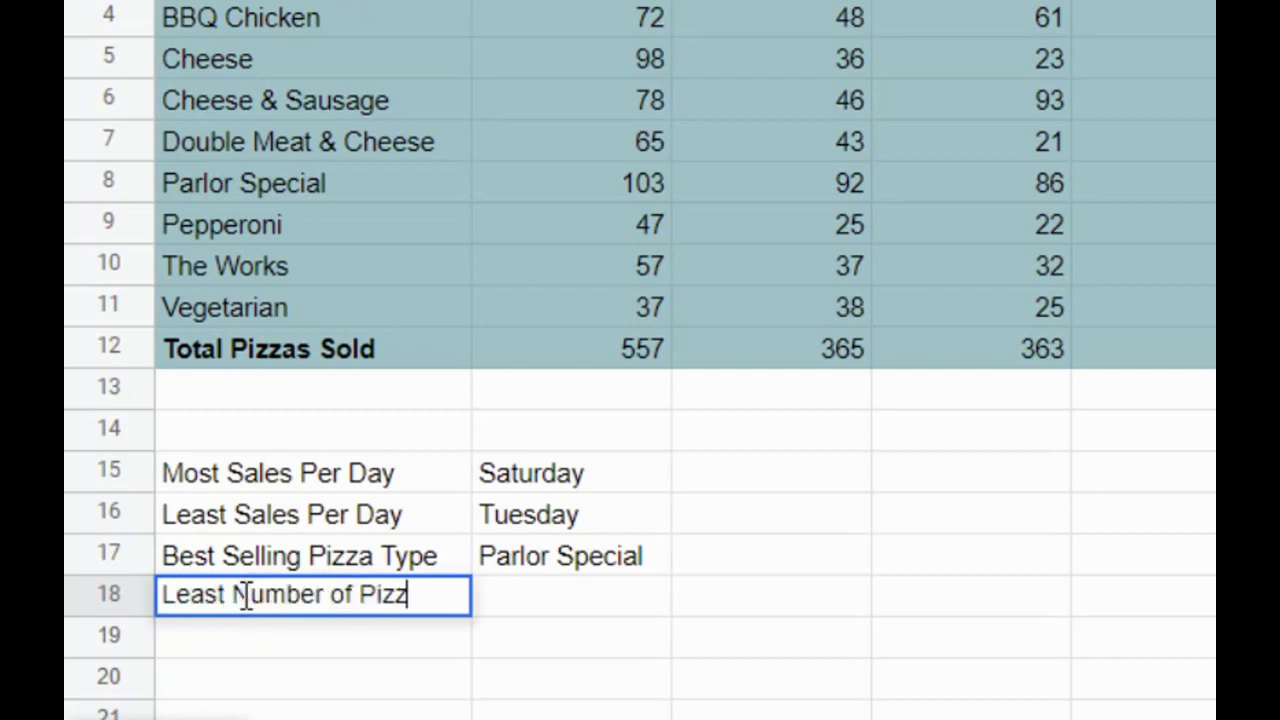
text(a ASales)
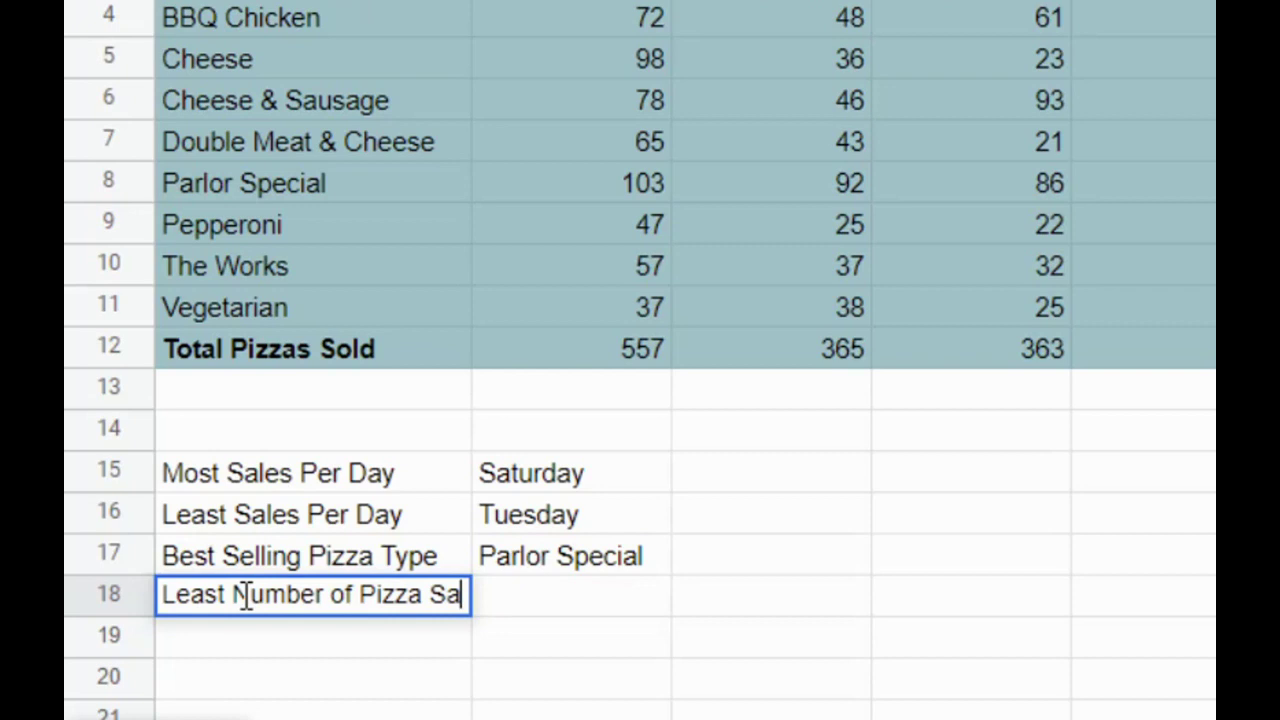
click(600, 677)
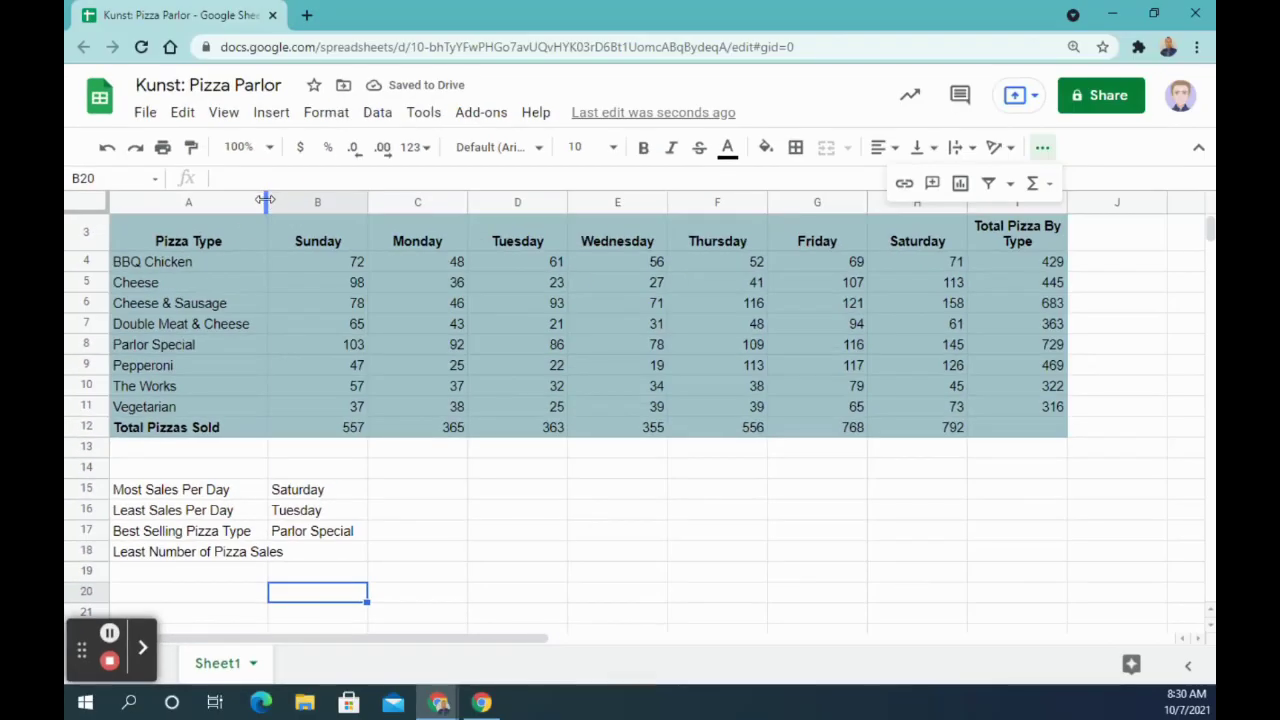
double_click(264, 200)
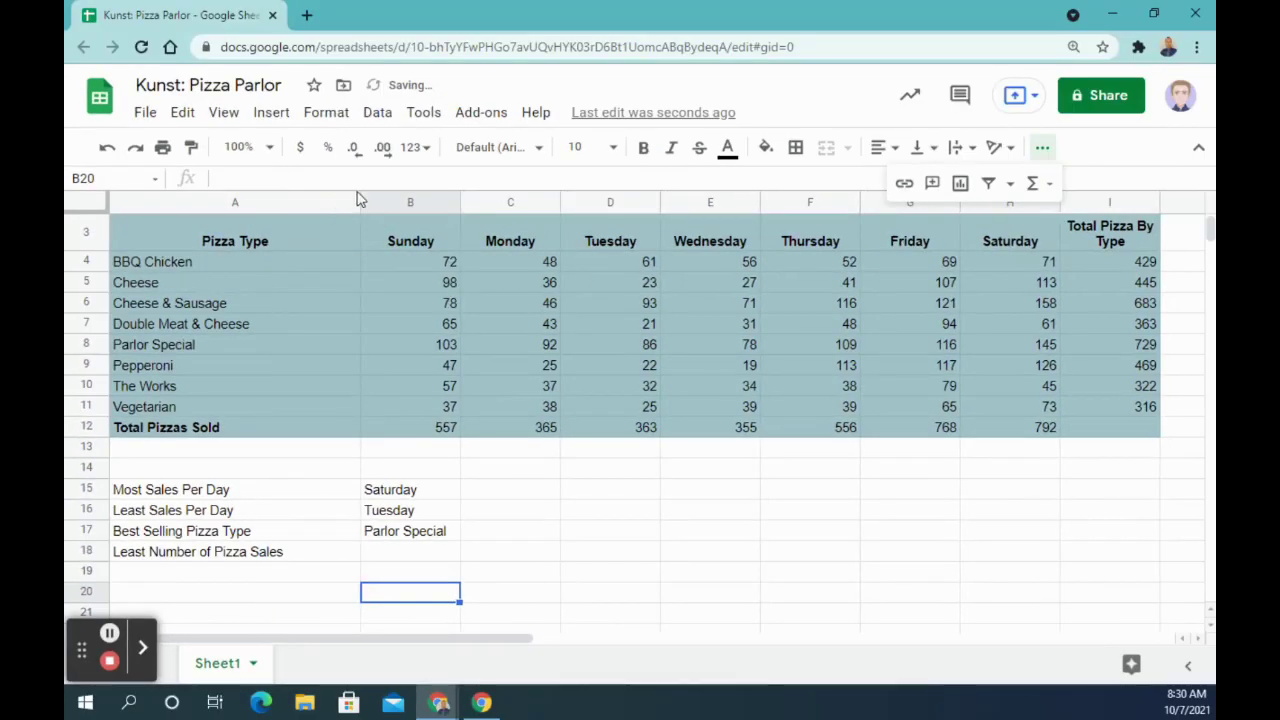
drag(363, 202, 307, 202)
Step: Calculate the smallest sales figure in B18 with the MIN function over the range B4:H11
click(352, 556)
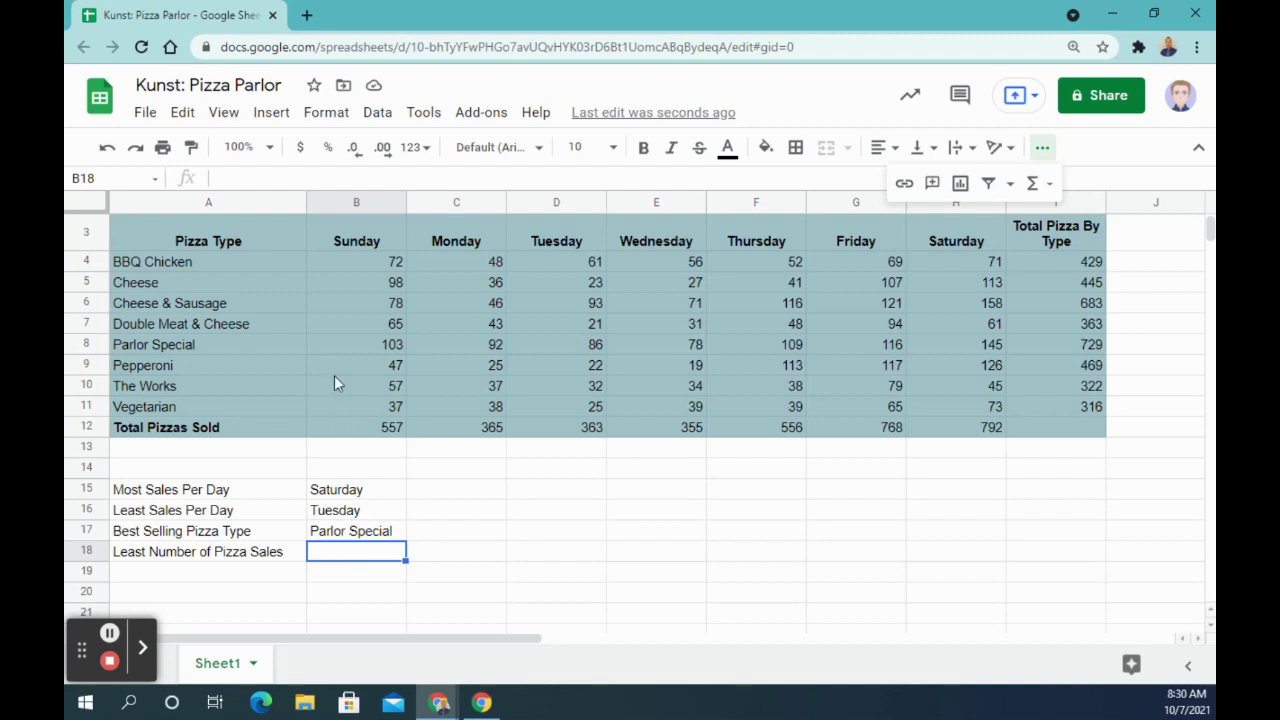
click(330, 180)
text(=min)
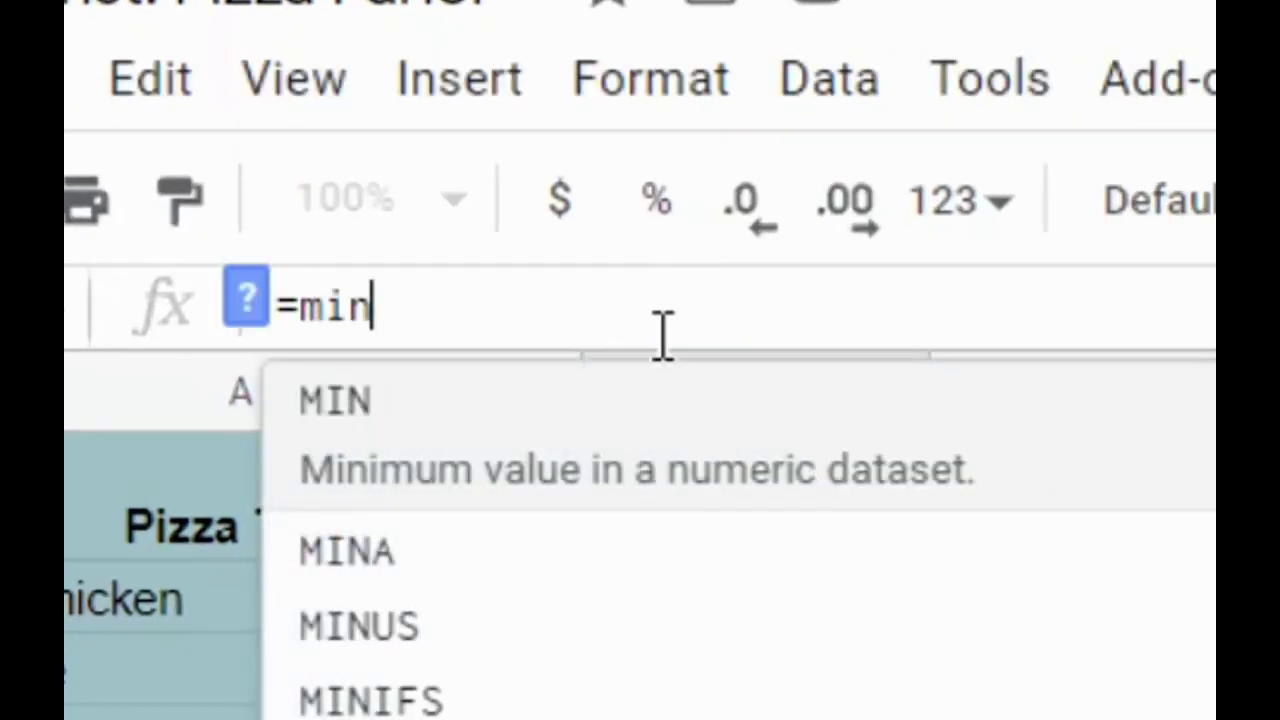
click(634, 430)
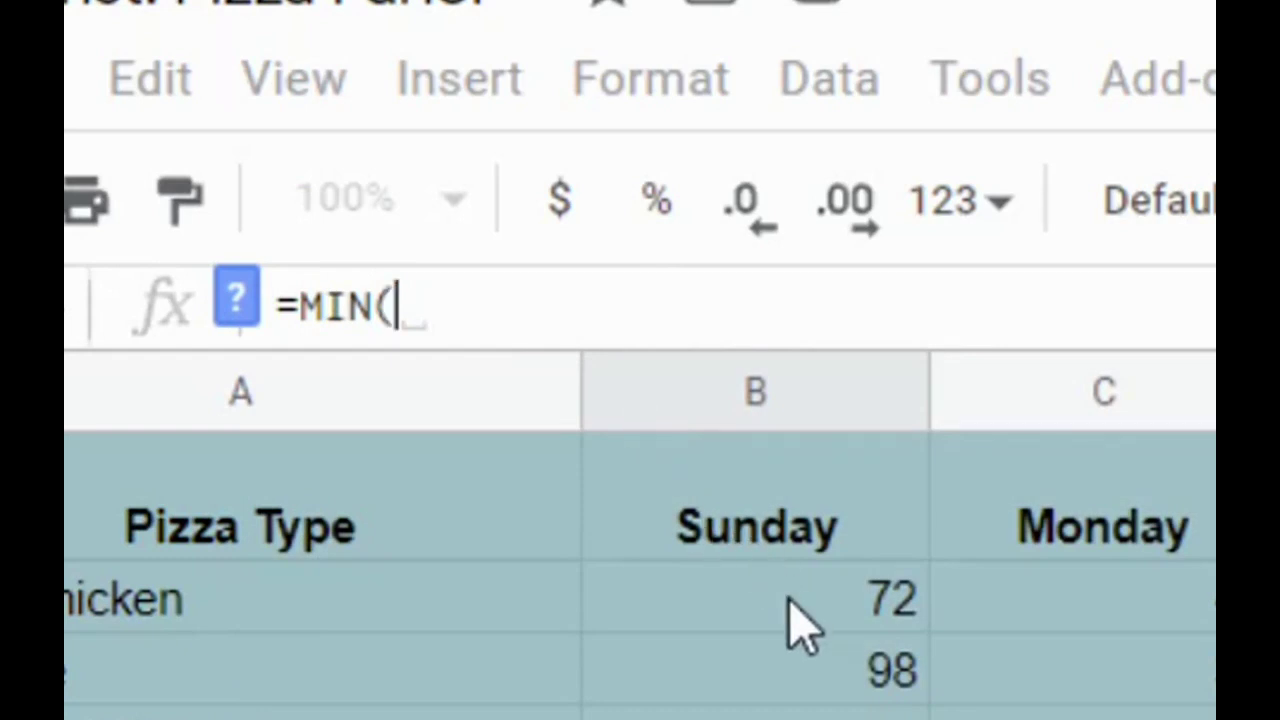
drag(803, 623, 1215, 719)
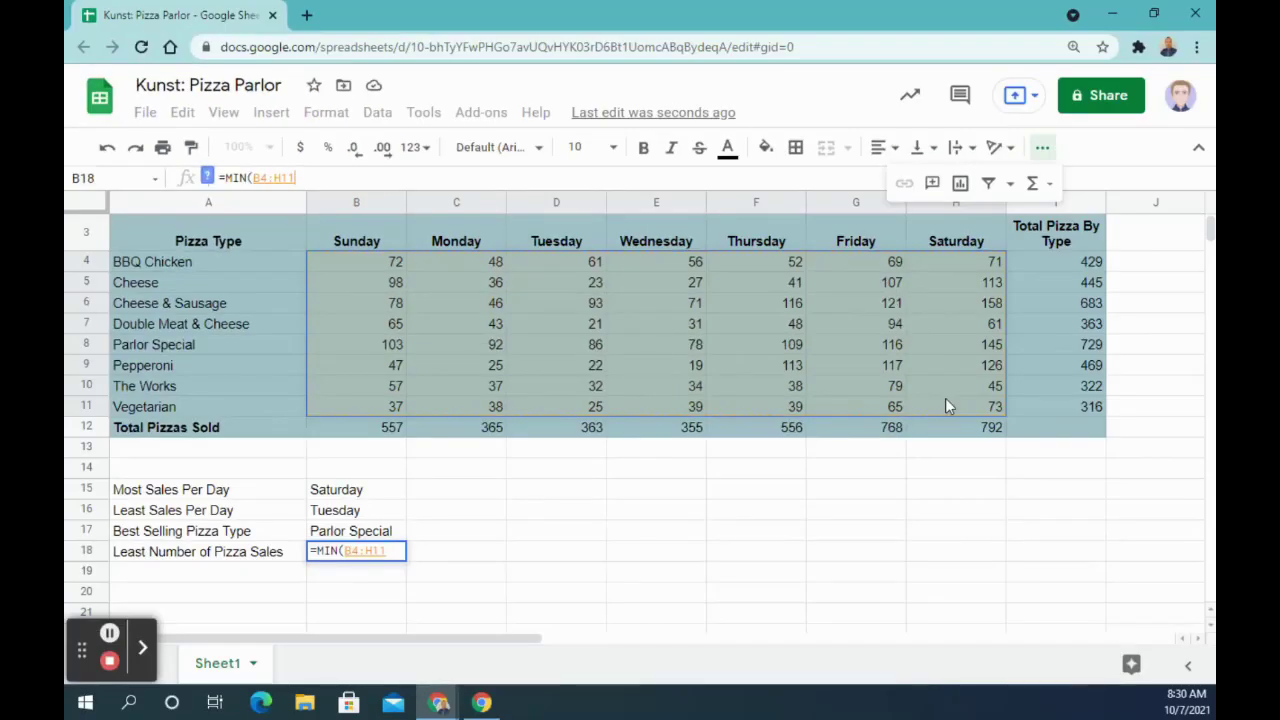
key(Return)
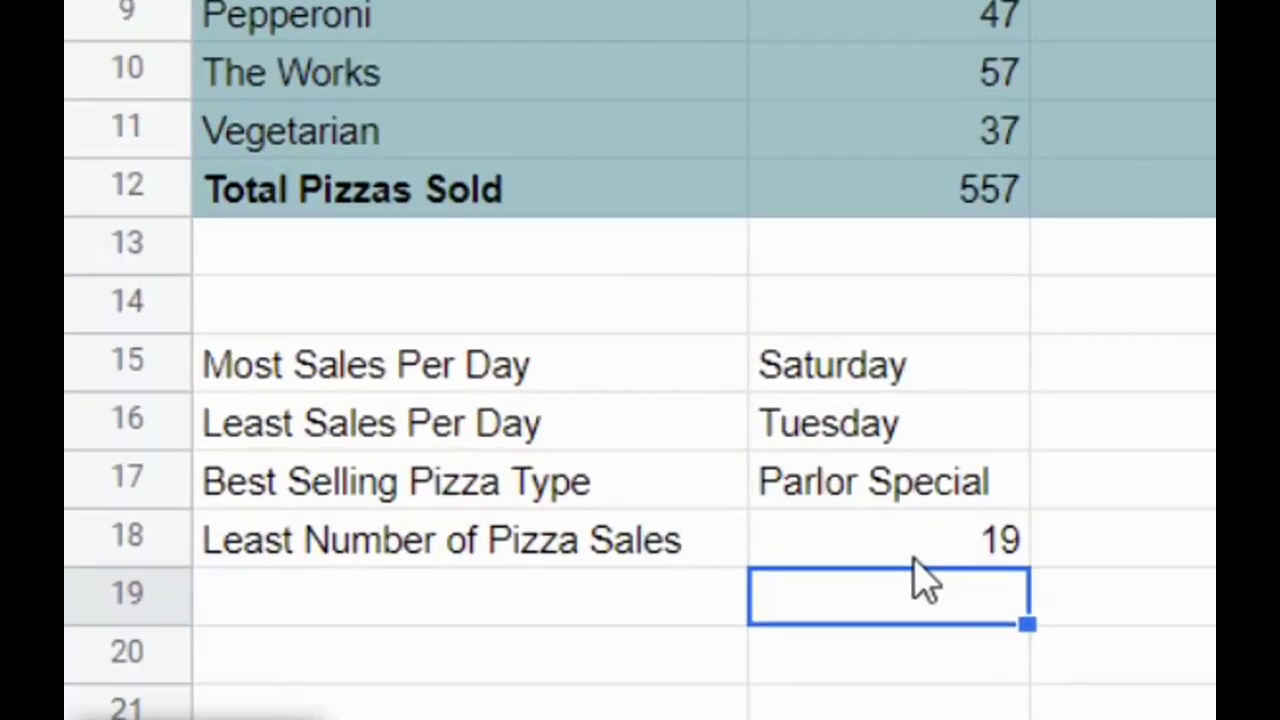
Step: Enter the label "Most Number of Pizza Sales" in A19
click(365, 552)
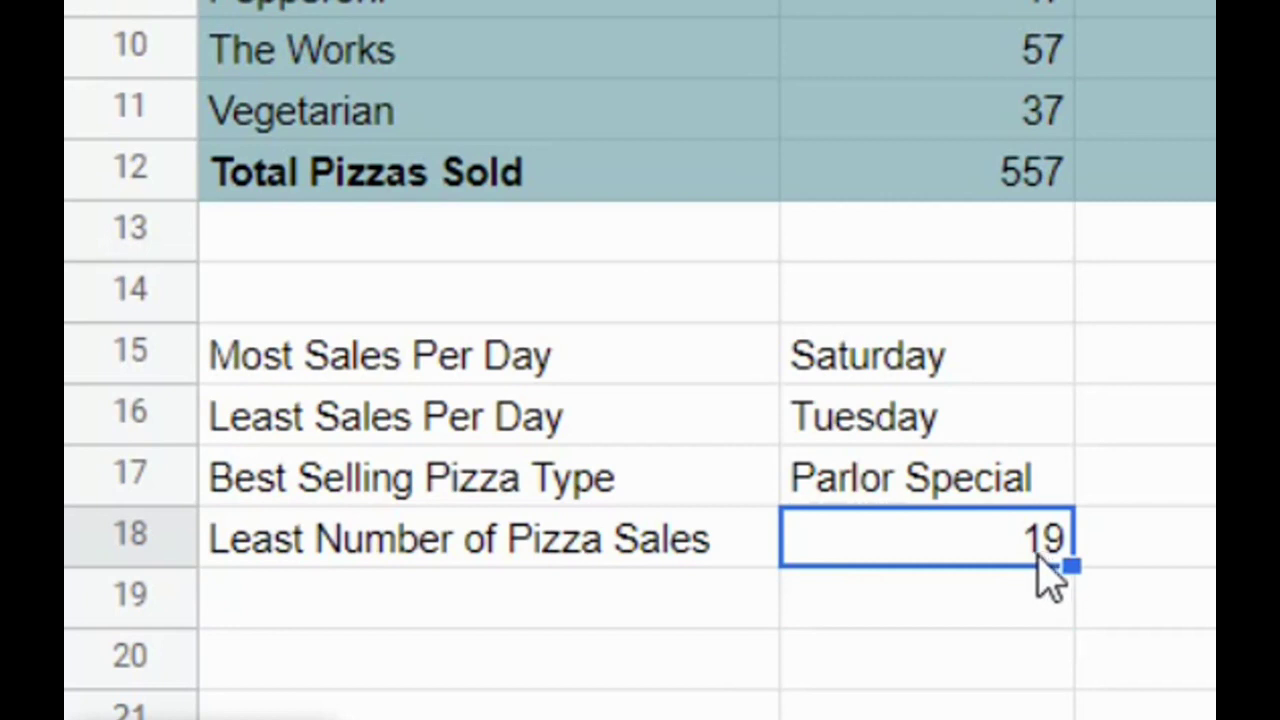
click(378, 598)
scroll(490, 580, down, 2)
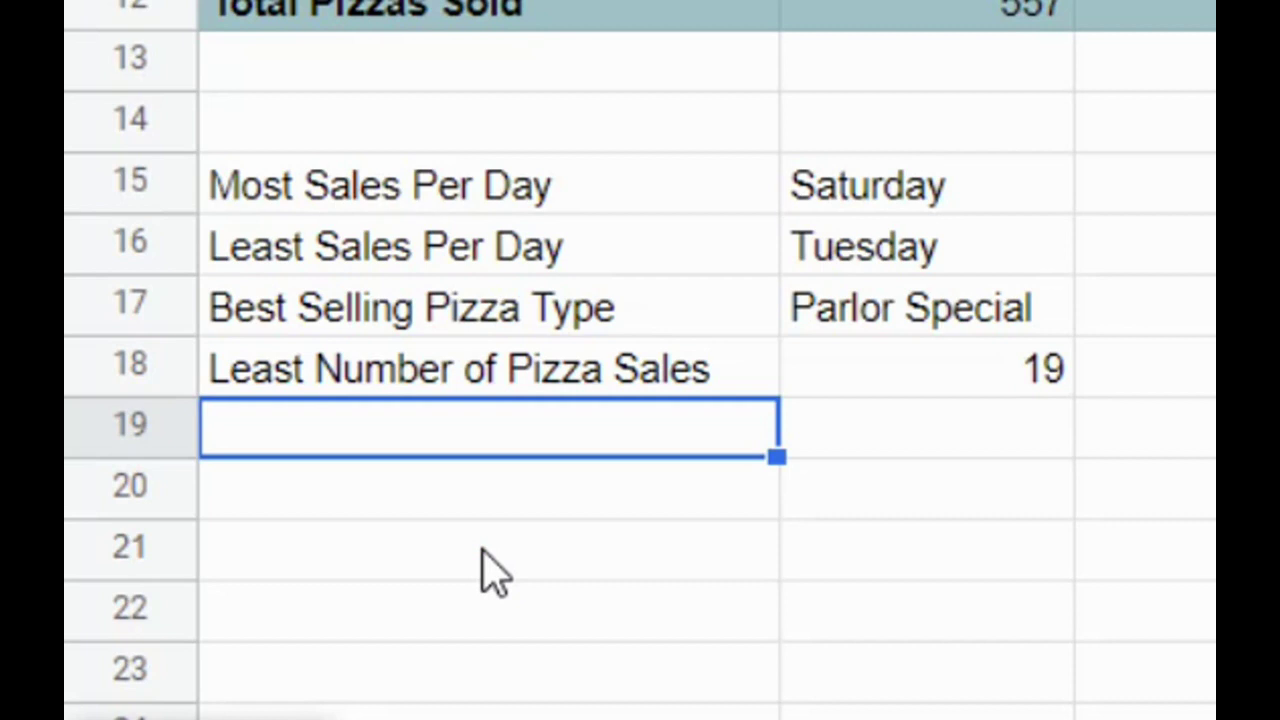
text(Most Number )
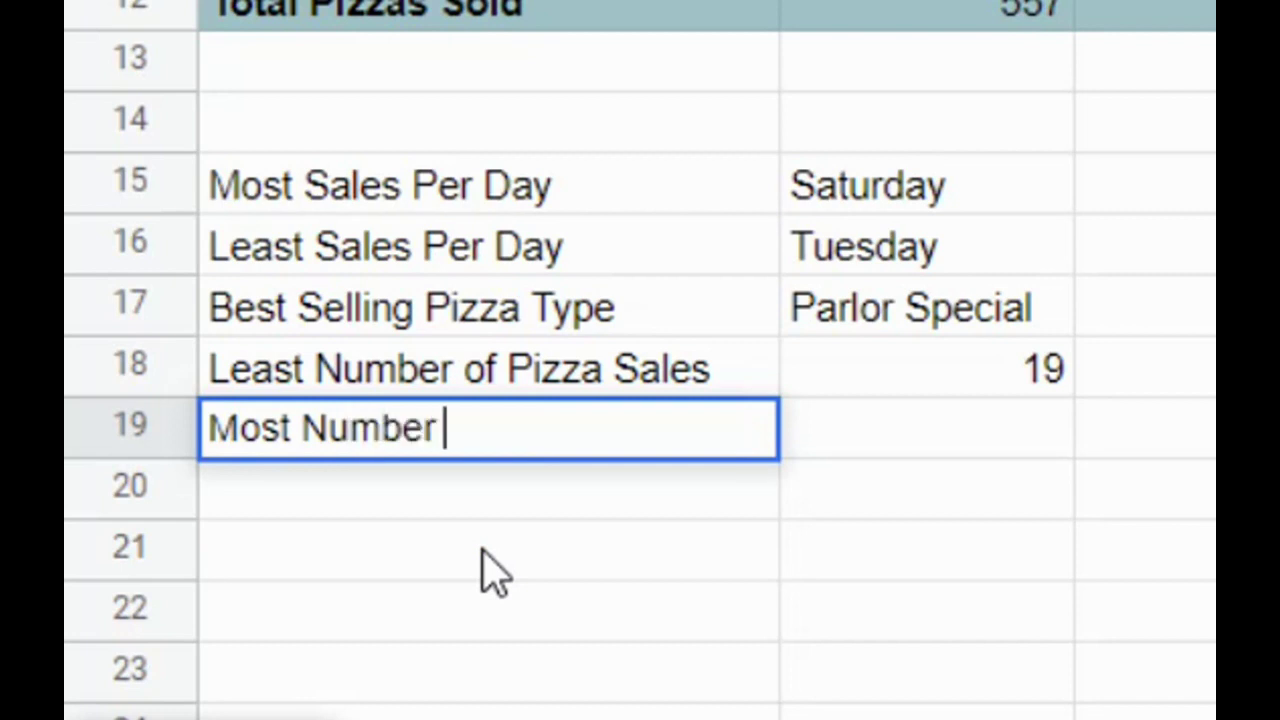
text(of Pizza Sa)
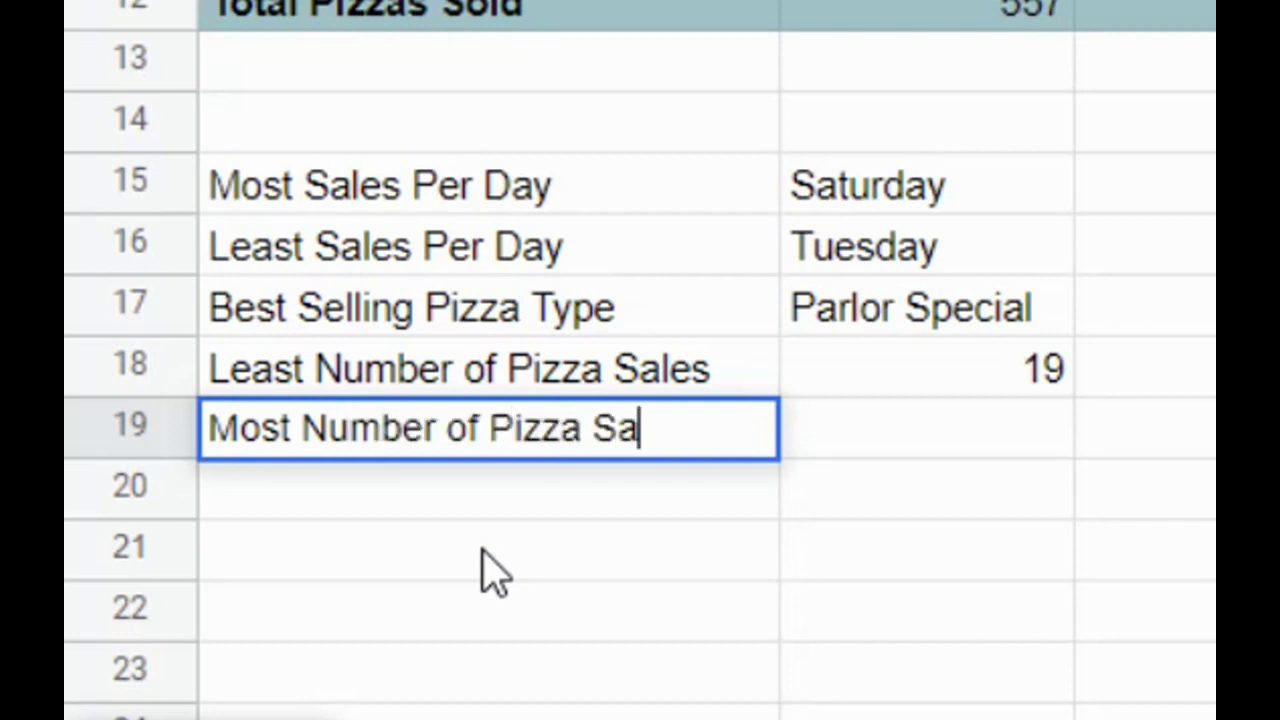
text(les)
Step: Calculate the largest sales figure in B19 with the MAX function over the range B4:H11
click(858, 435)
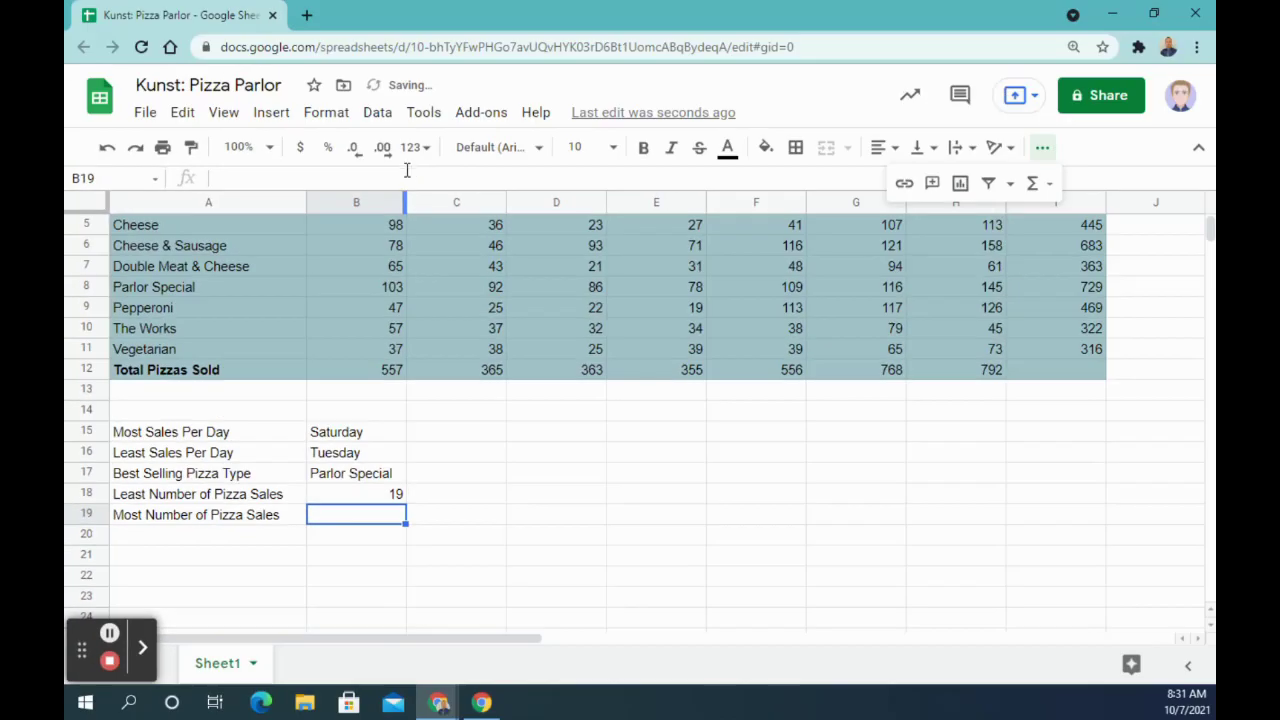
click(404, 177)
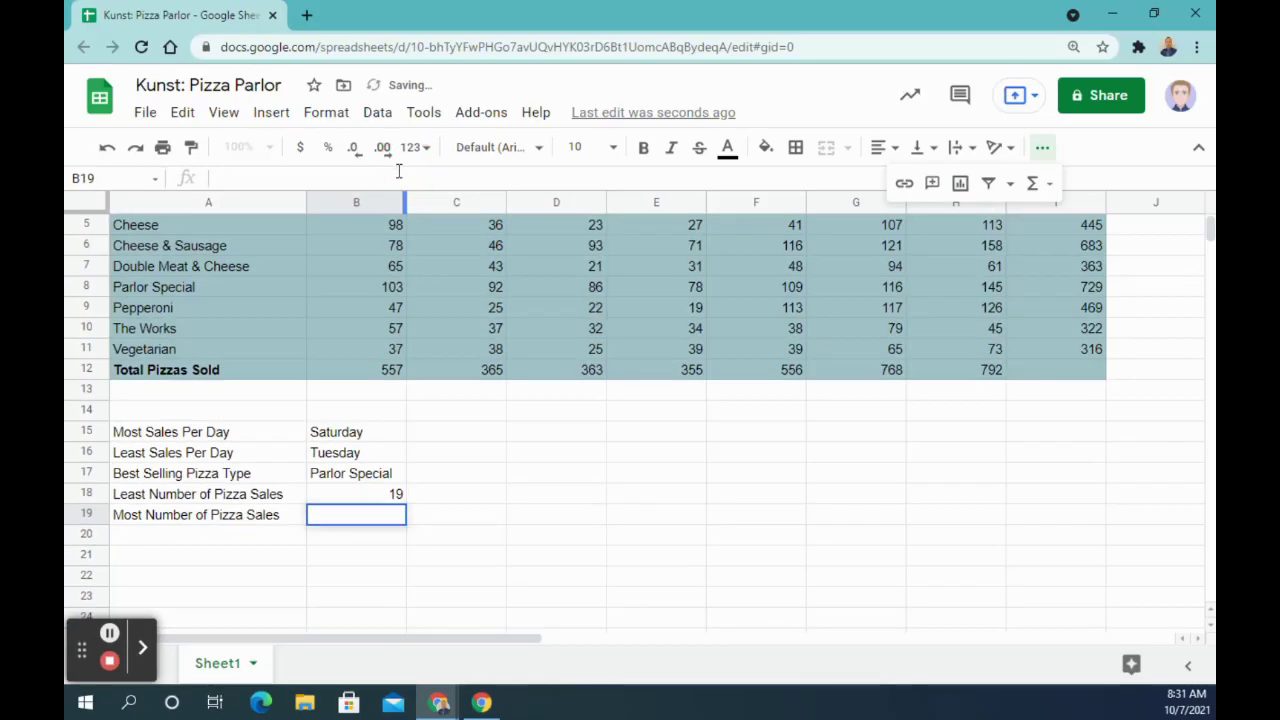
text(=max)
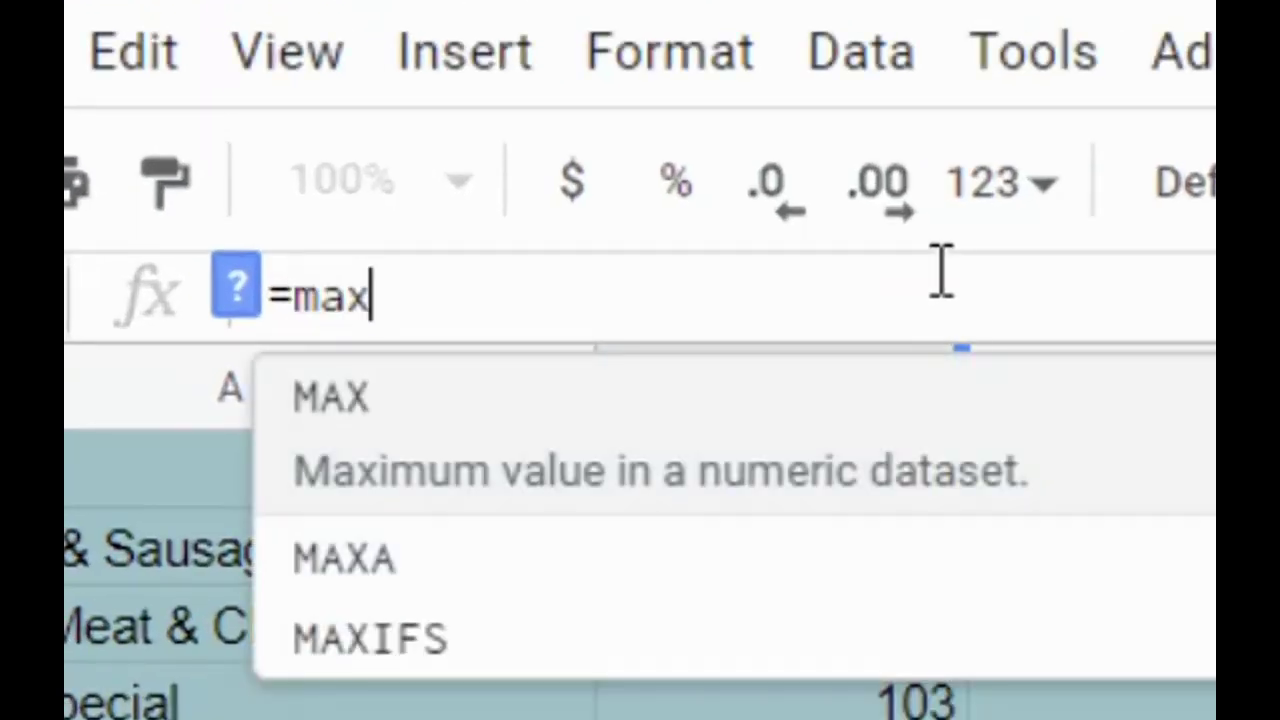
click(671, 451)
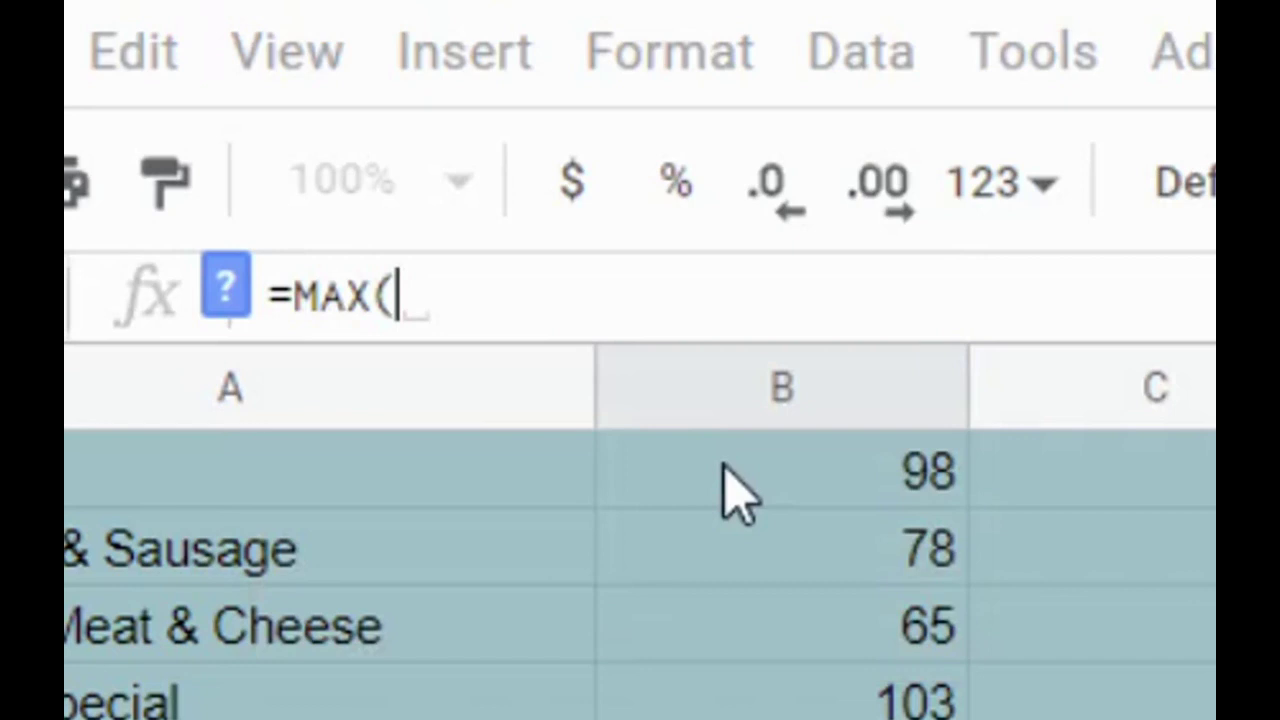
scroll(849, 590, up, 2)
click(863, 620)
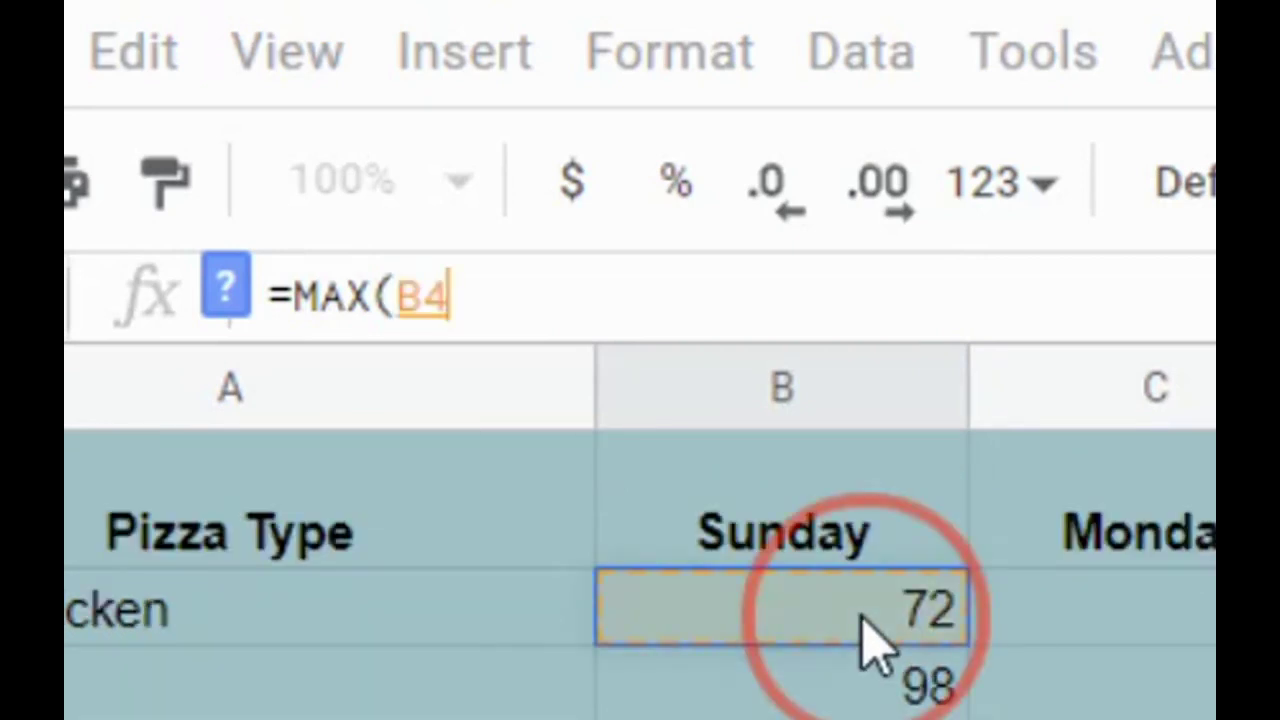
drag(862, 622, 1279, 719)
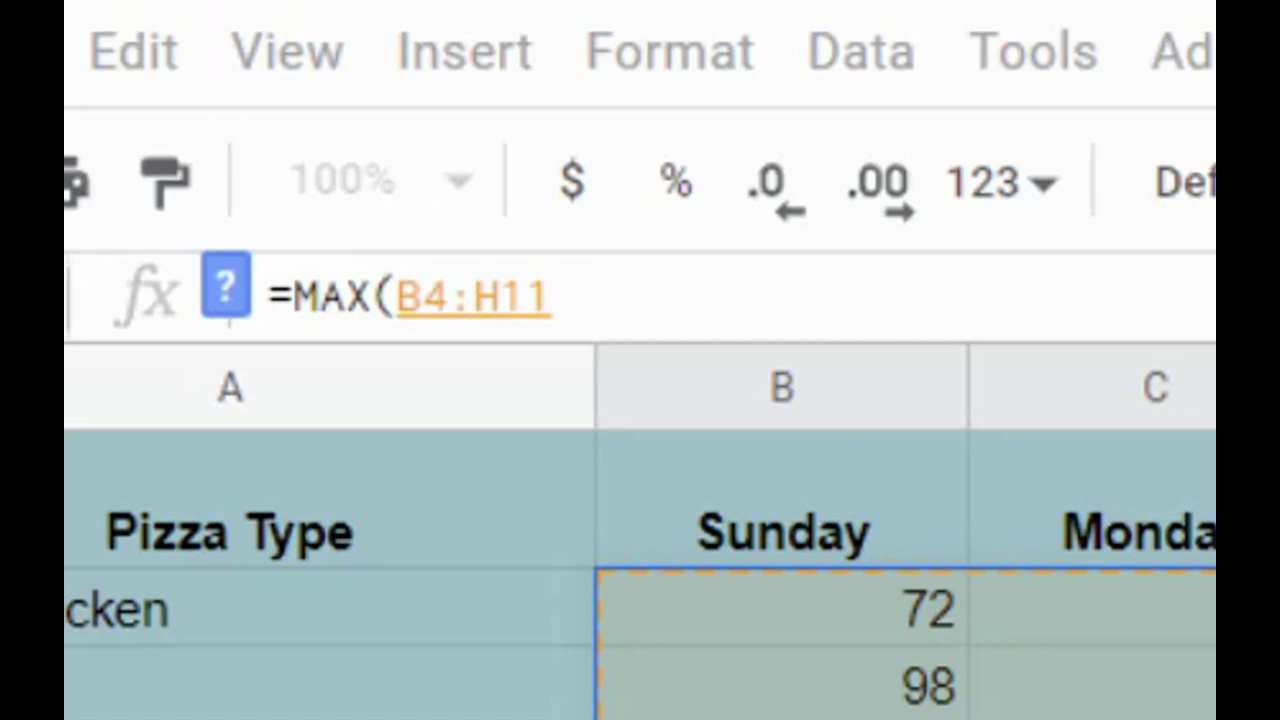
text())
key(Return)
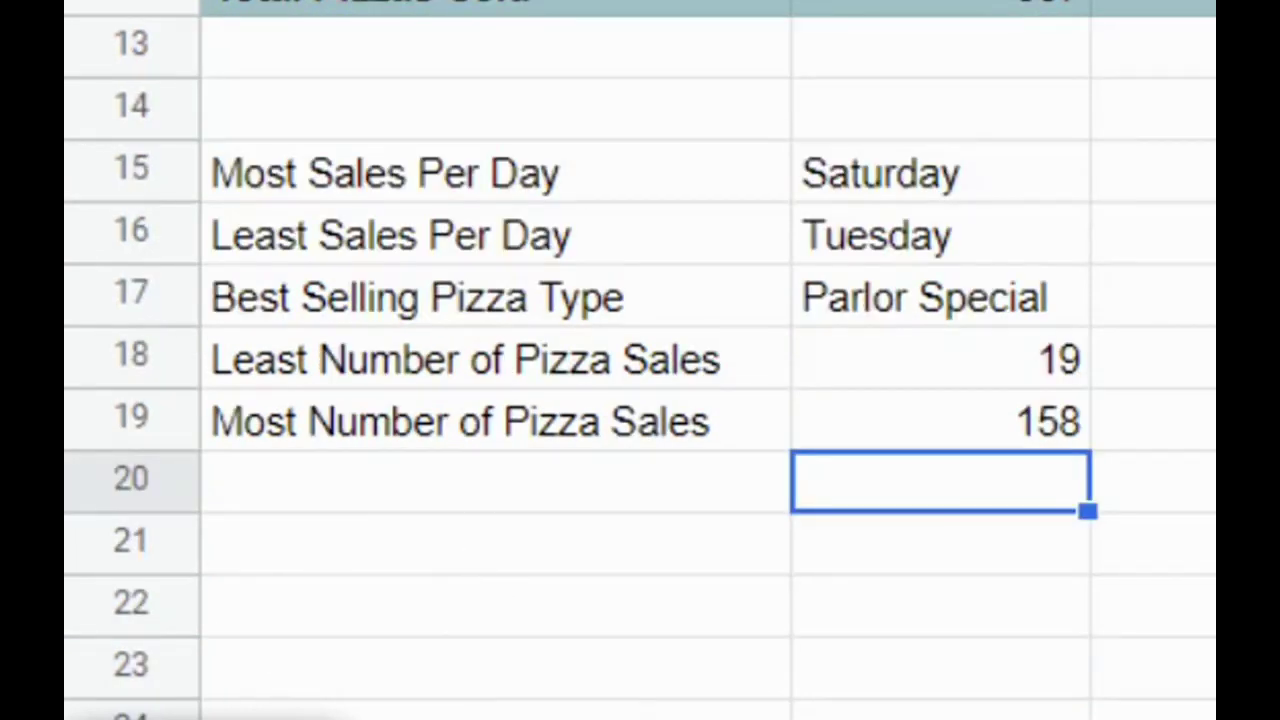
Step: Enter the label "Average Number of Pizzas Per Day" in A20 and widen column A just enough to fit it
click(328, 490)
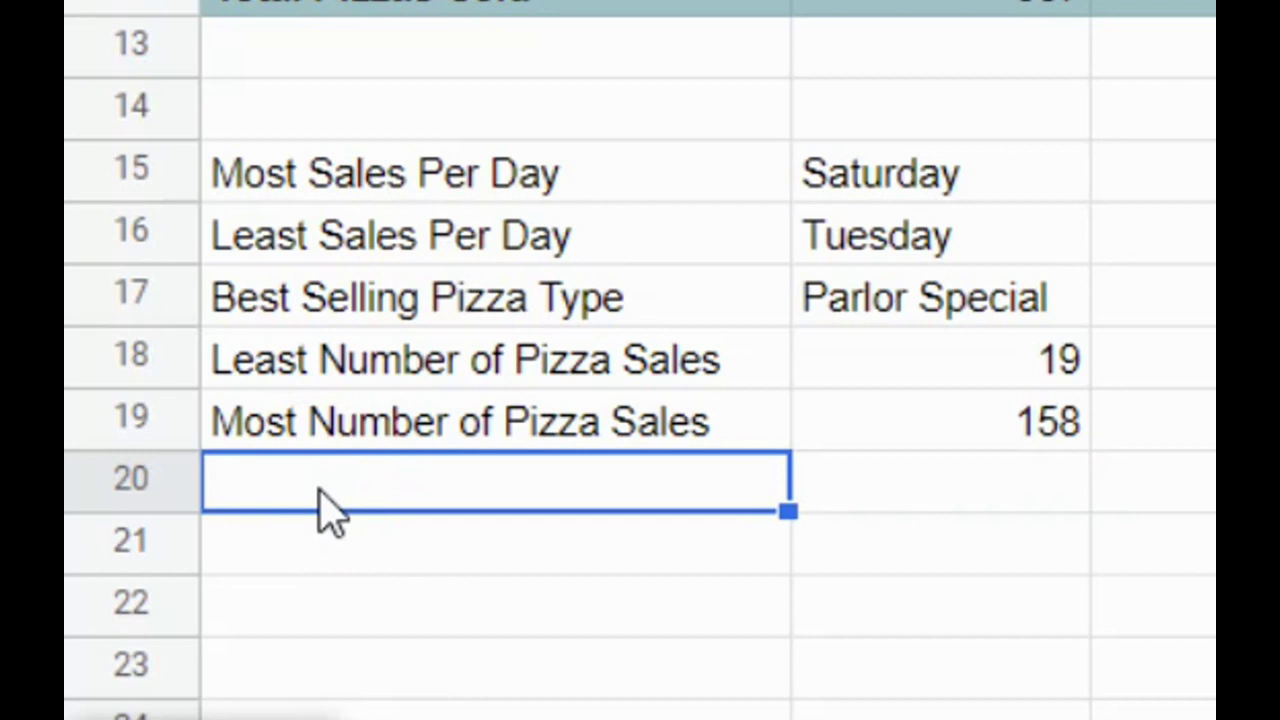
text(Aver)
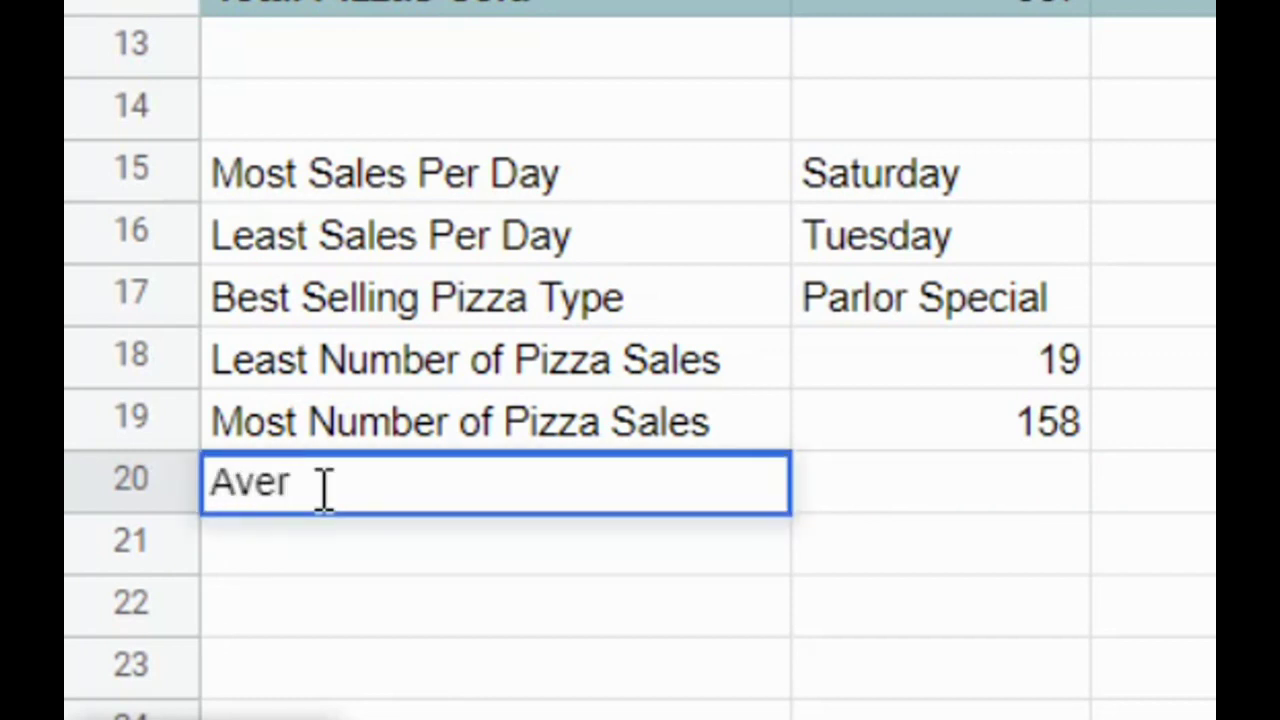
text(age Numnb)
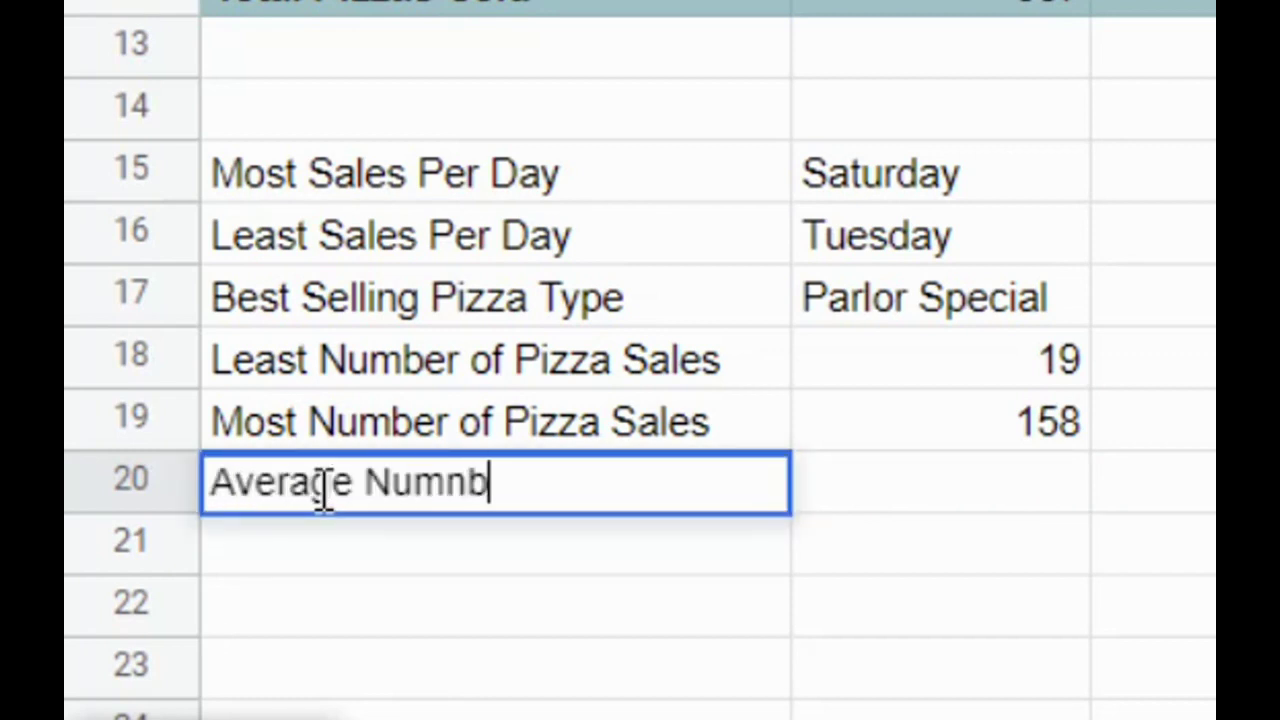
key(BackSpace)
key(BackSpace)
text(ber of )
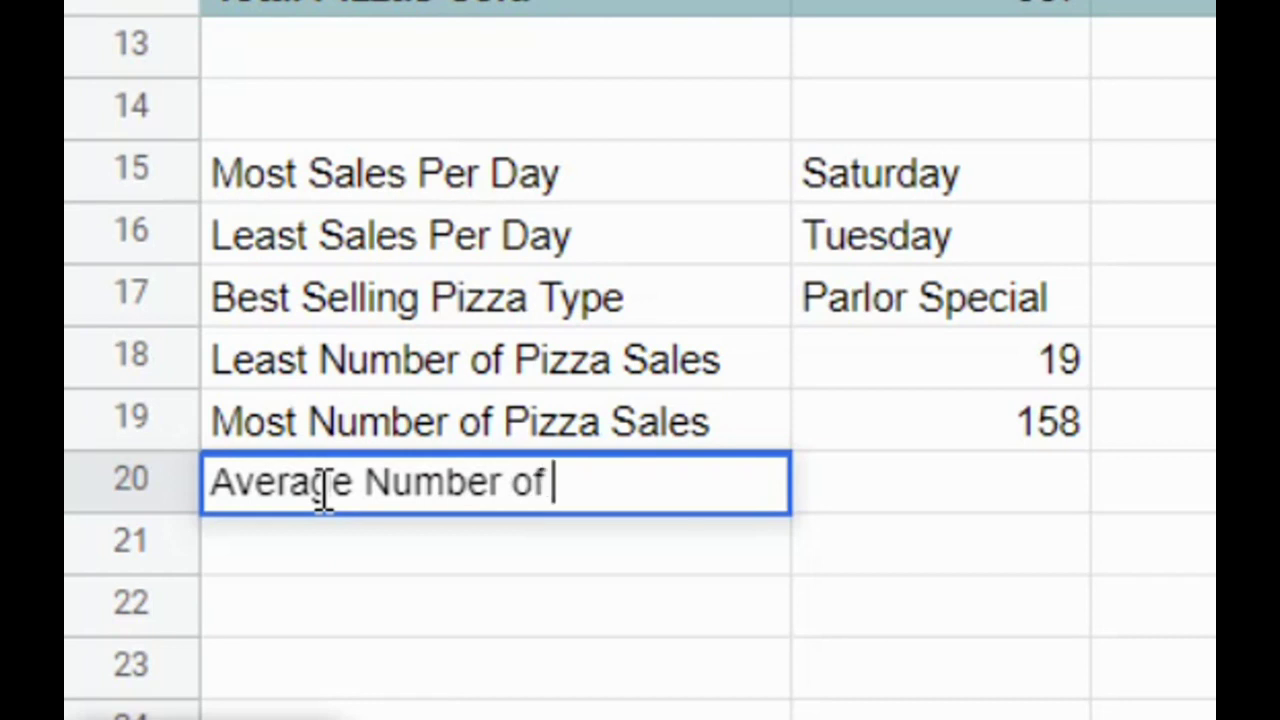
text(Pizzas )
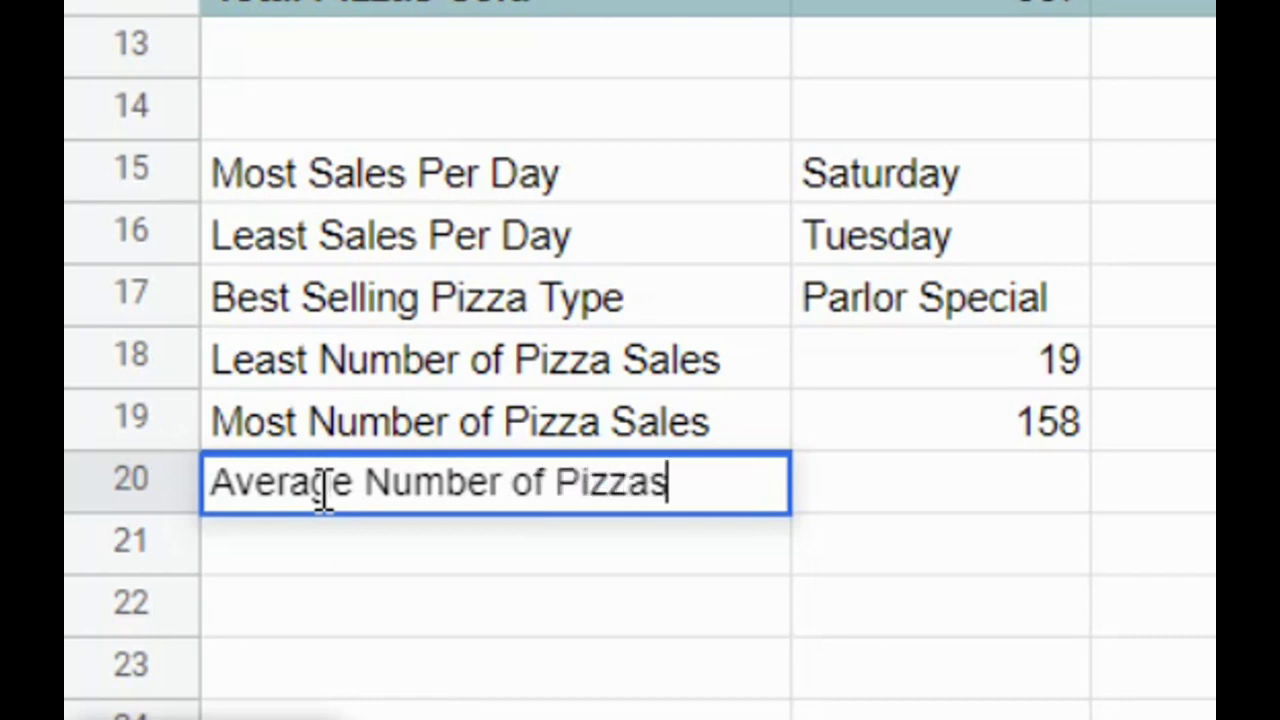
text(Per Day)
click(980, 488)
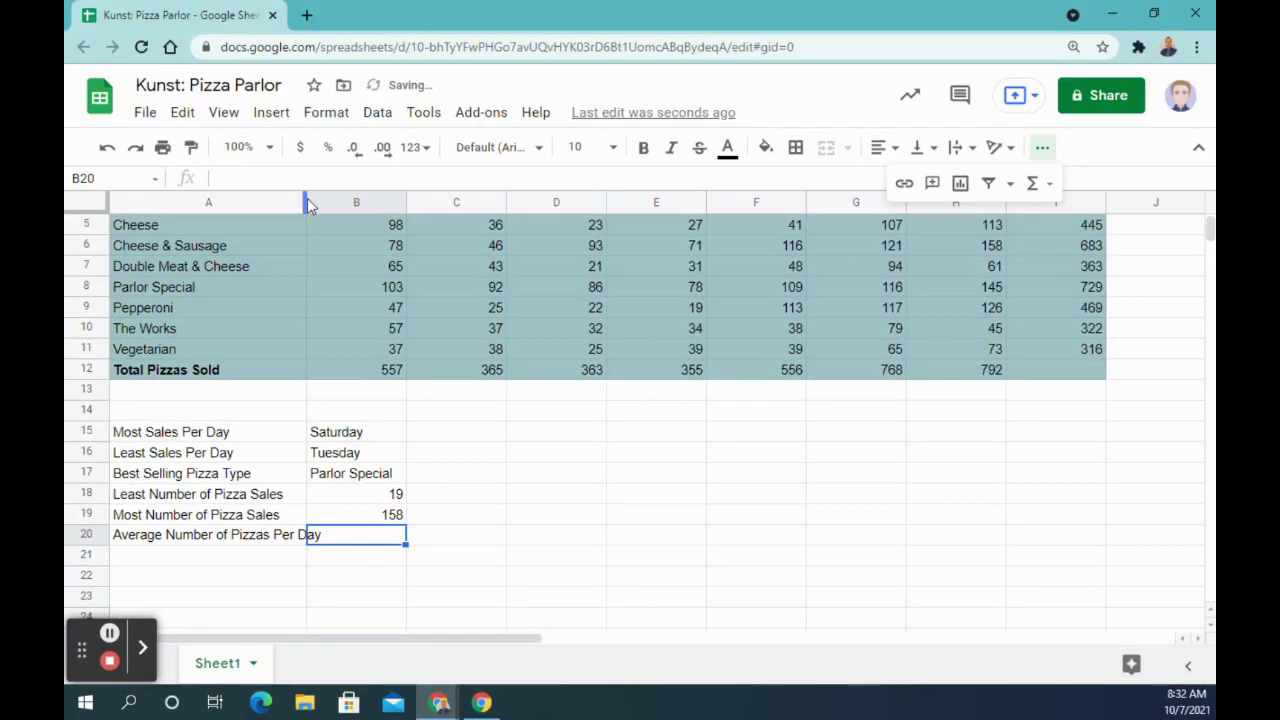
drag(306, 200, 335, 198)
Step: Calculate the average sales figure in B20 with the AVERAGE function over the range B4:H11
click(409, 541)
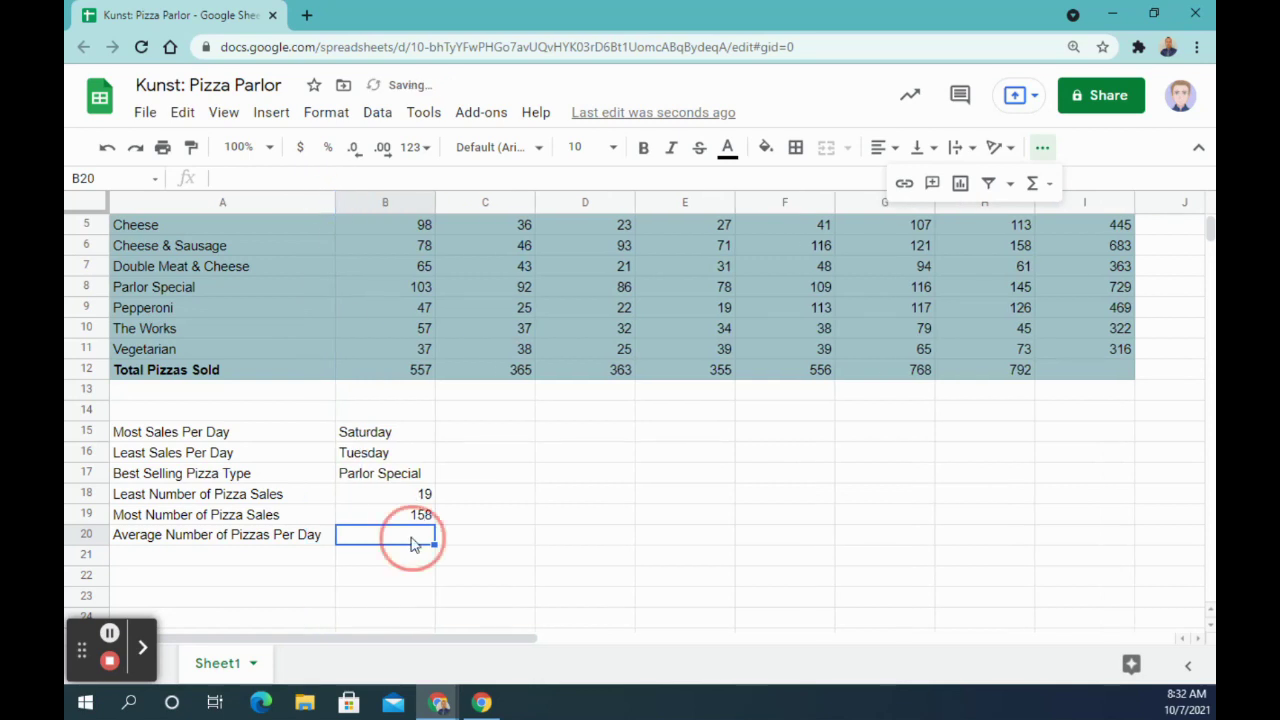
click(390, 180)
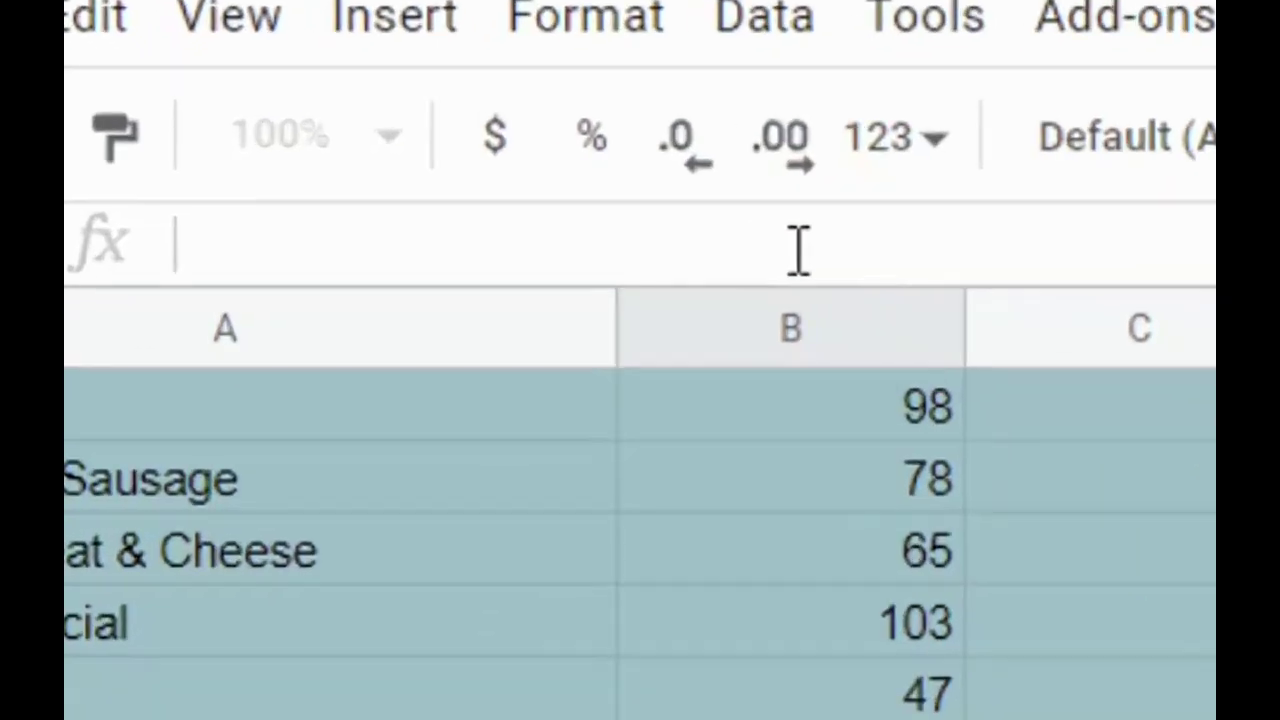
text(=aver)
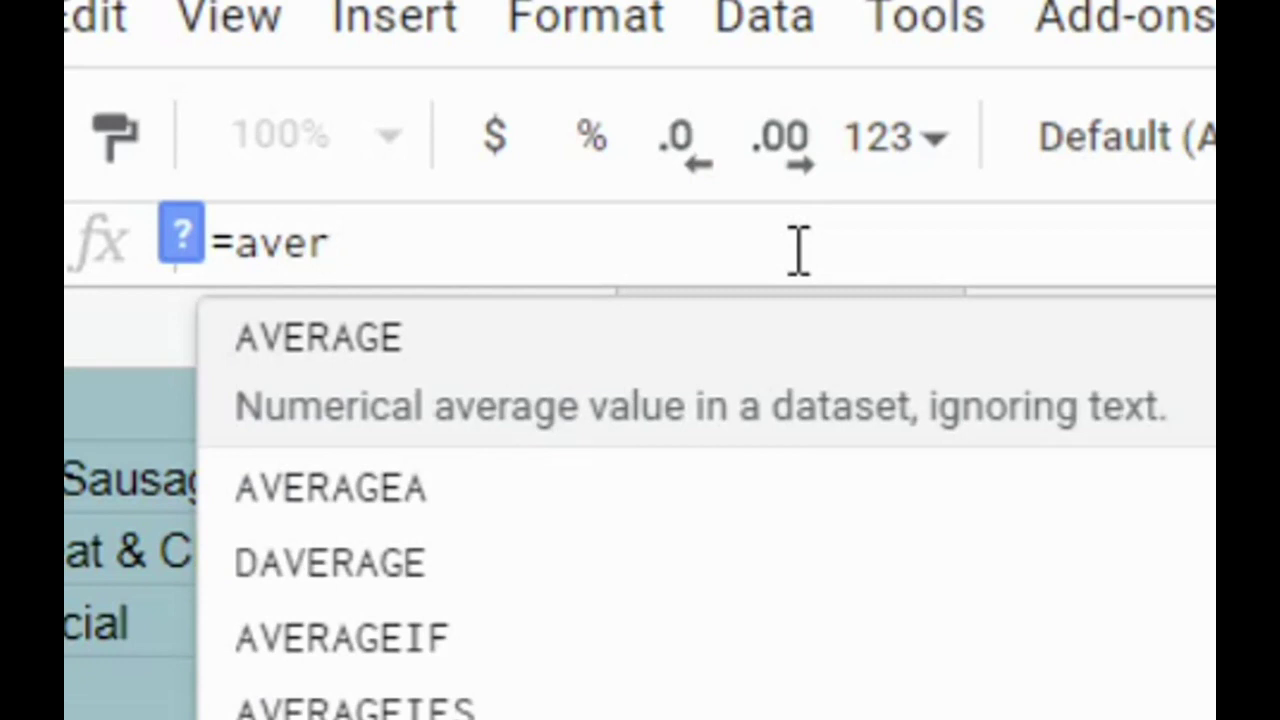
click(468, 352)
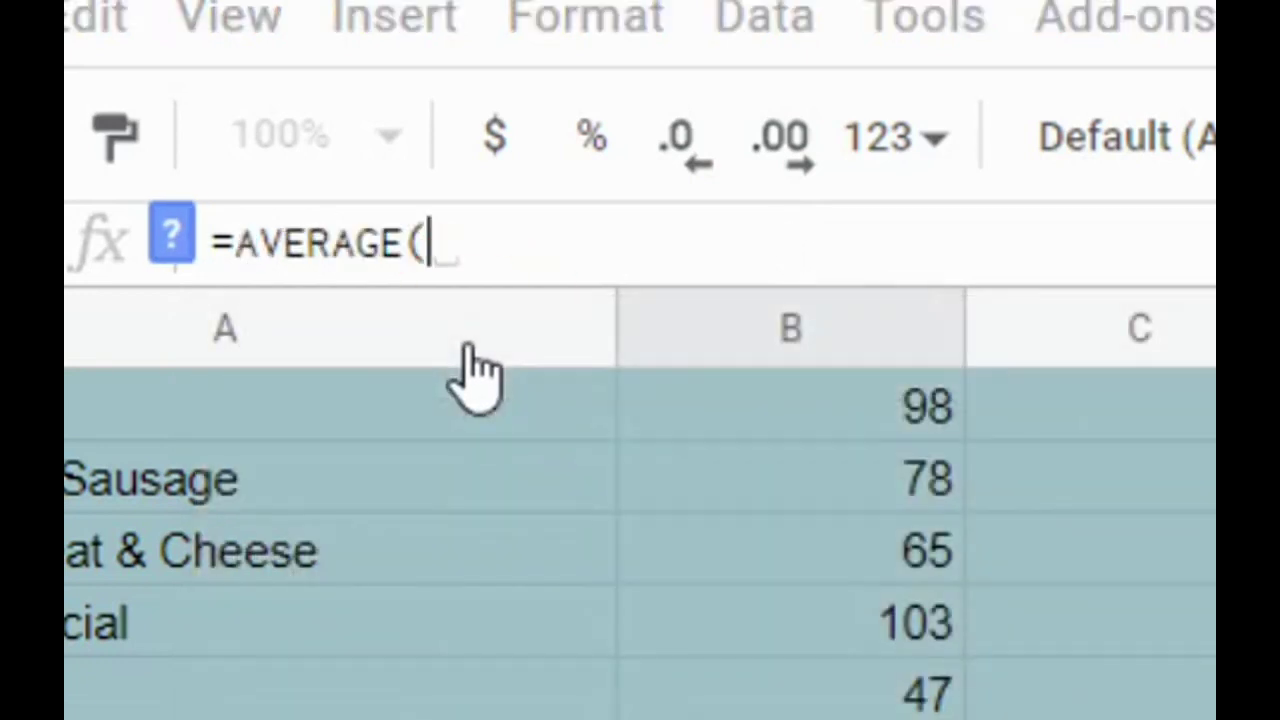
scroll(830, 487, up, 1)
drag(863, 560, 1272, 719)
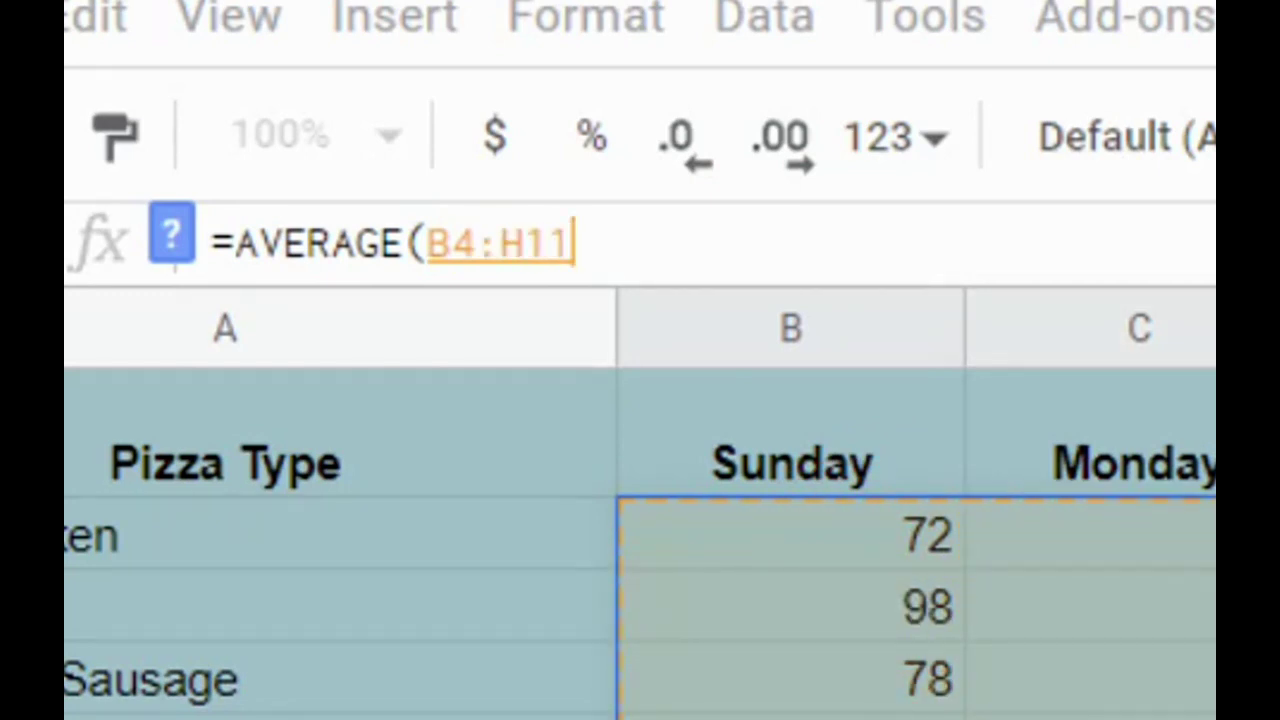
text())
key(Return)
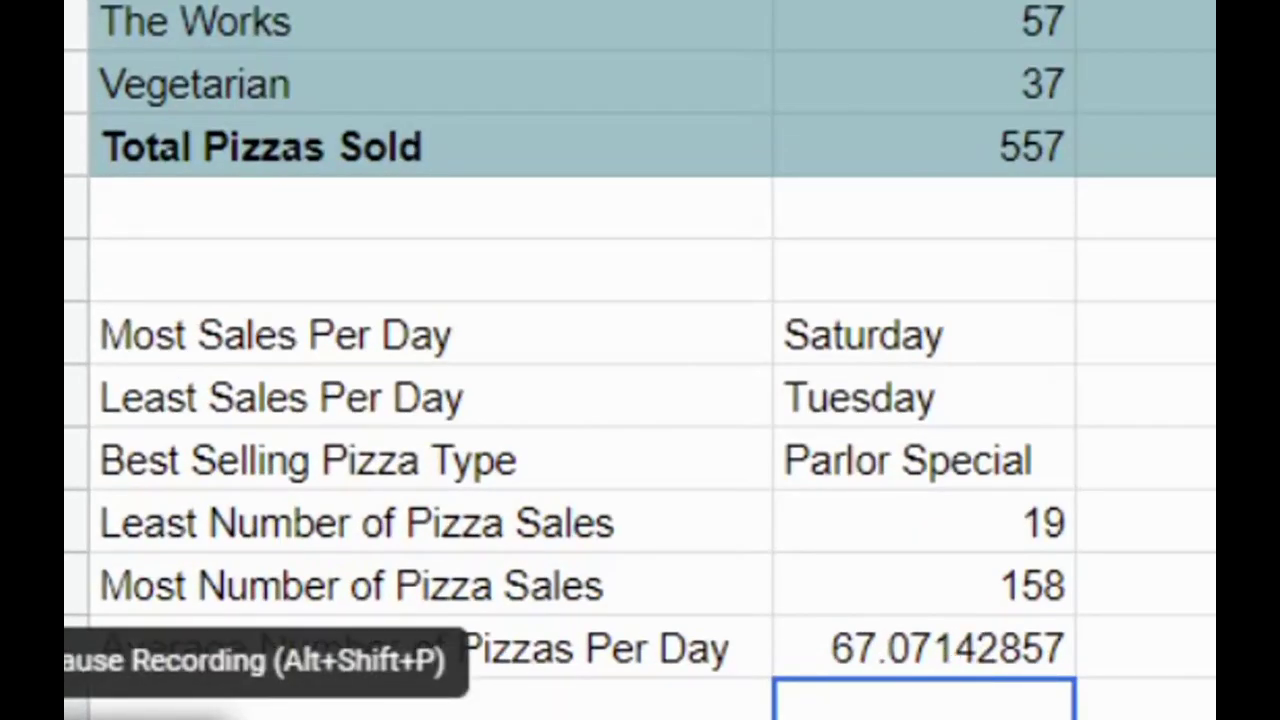
Step: Reduce the decimal places of the average in B20 until it displays as a whole number
click(895, 665)
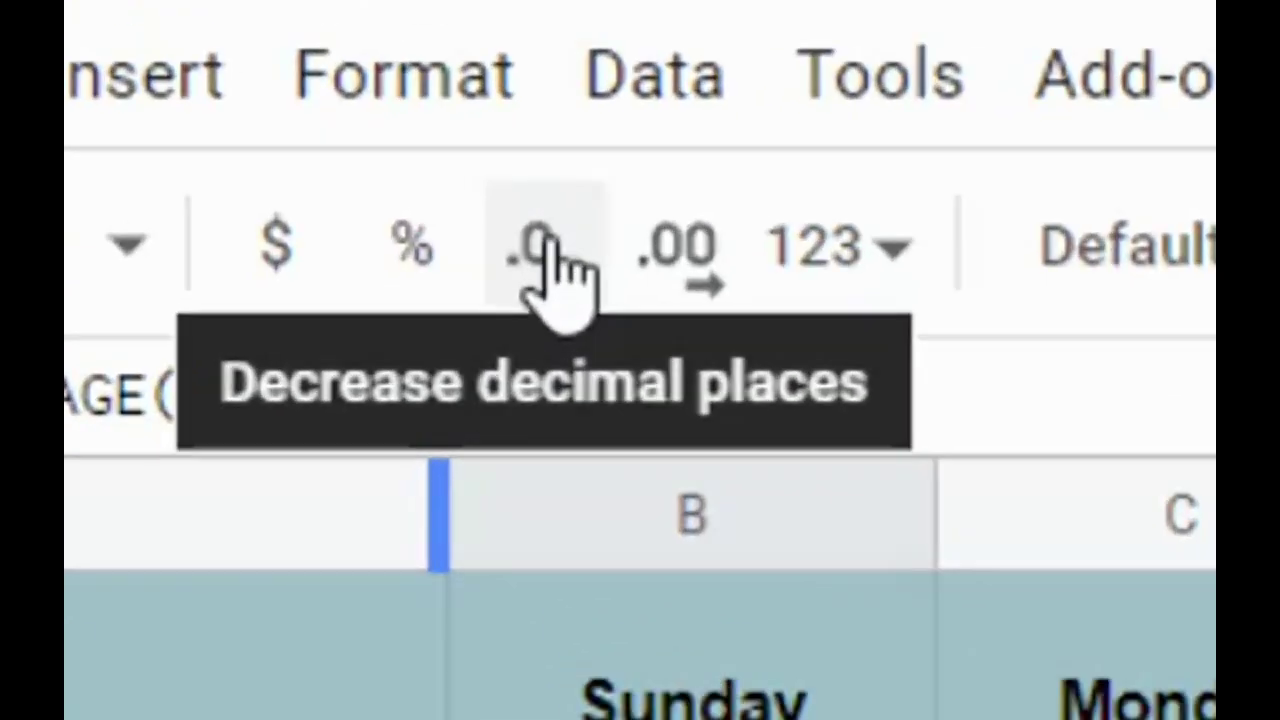
click(548, 255)
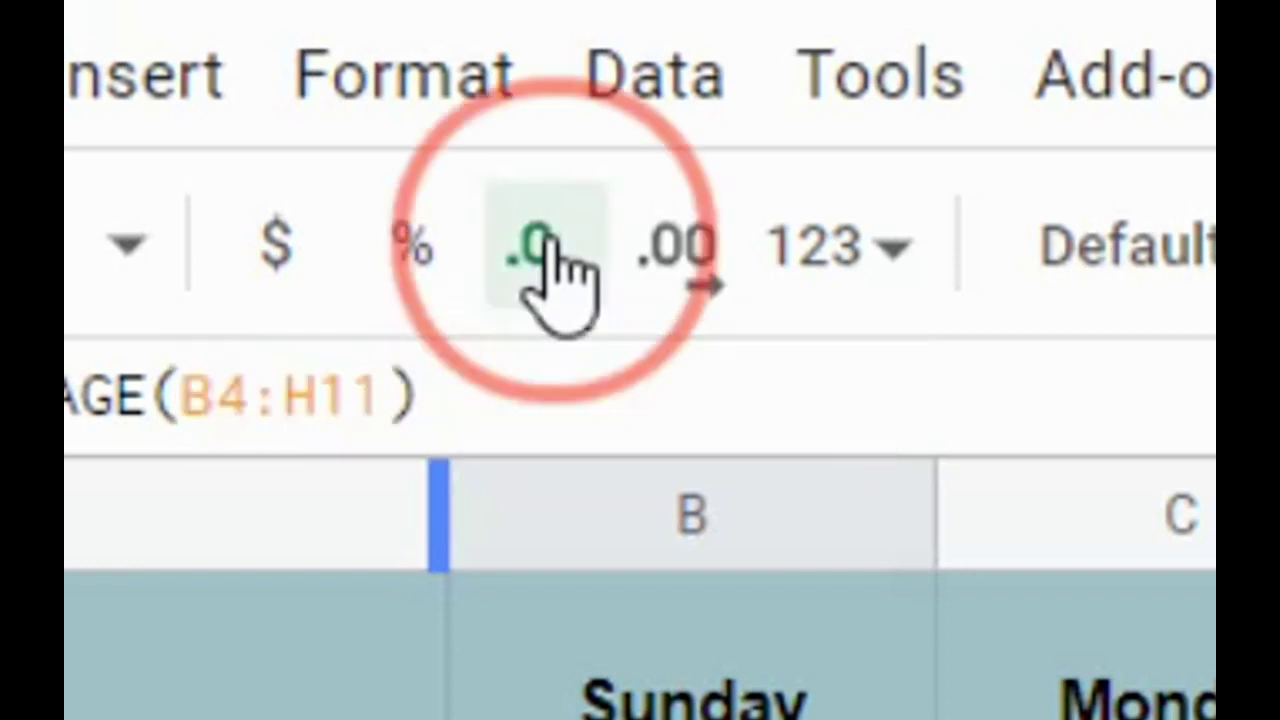
click(548, 255)
click(355, 148)
click(355, 148)
click(355, 148)
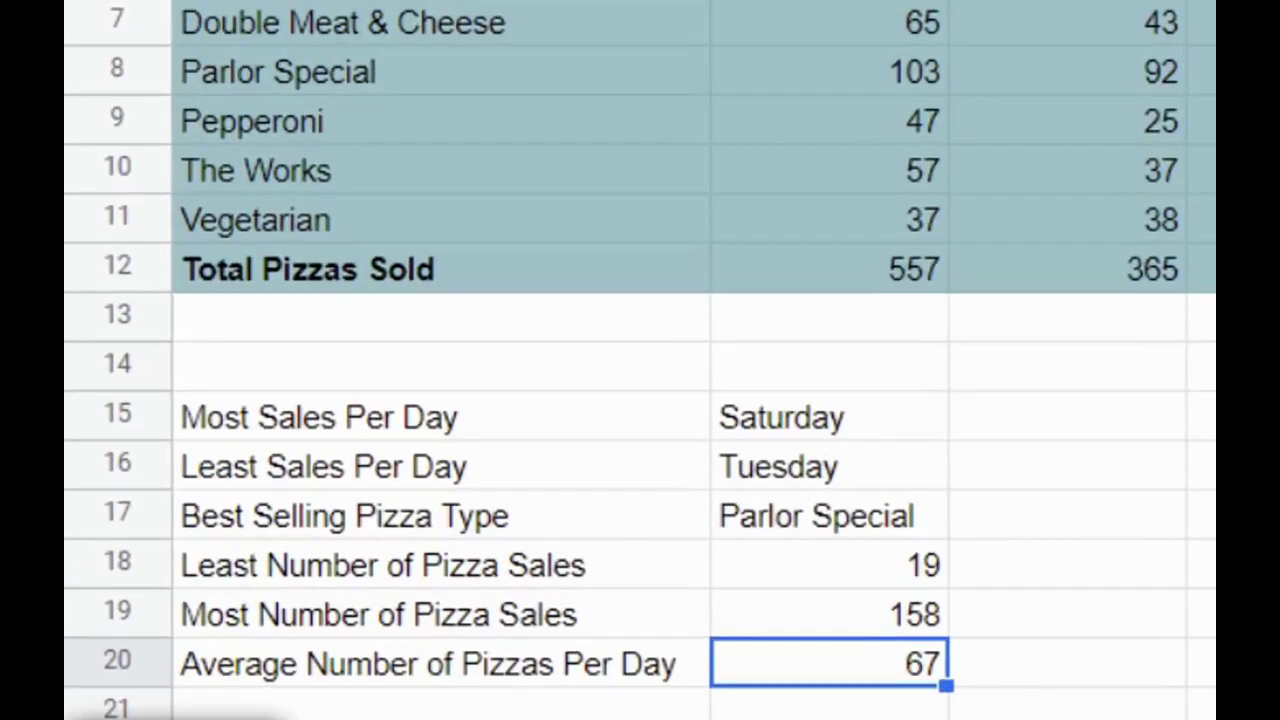
Step: Enter the label "Saturday & Friday Difference" in A21
click(570, 712)
scroll(647, 470, down, 5)
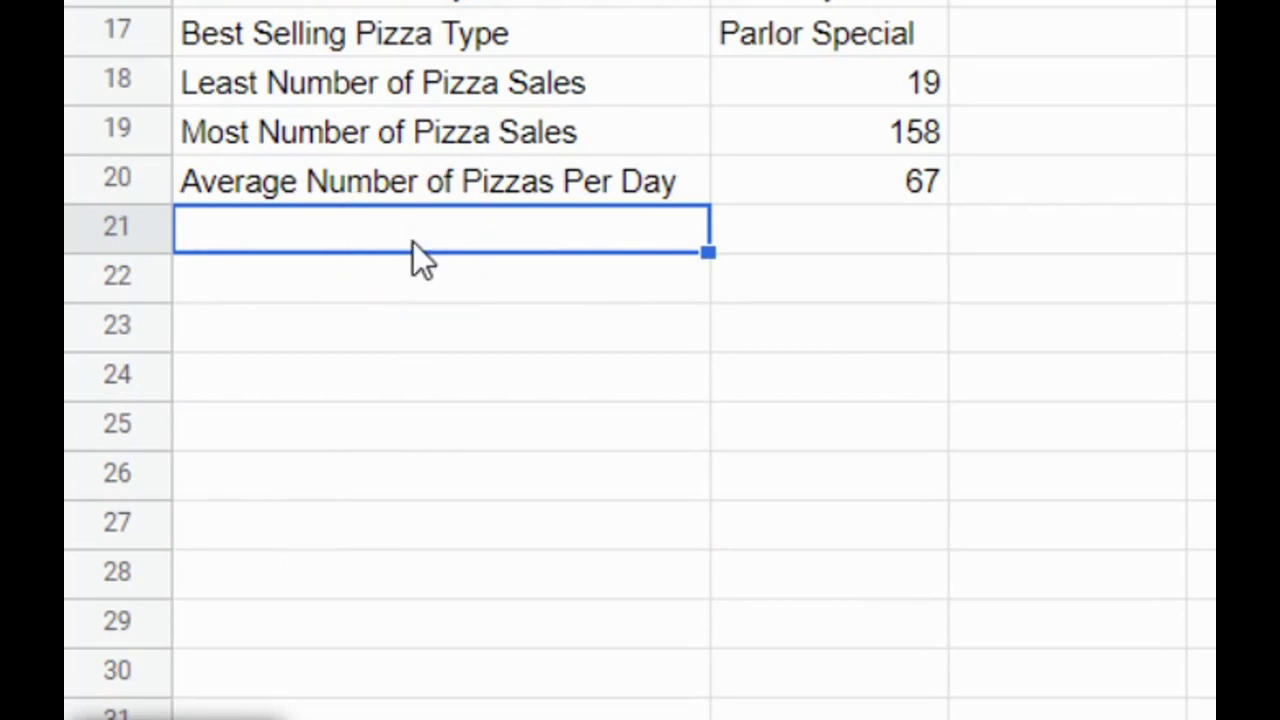
text(Saturday )
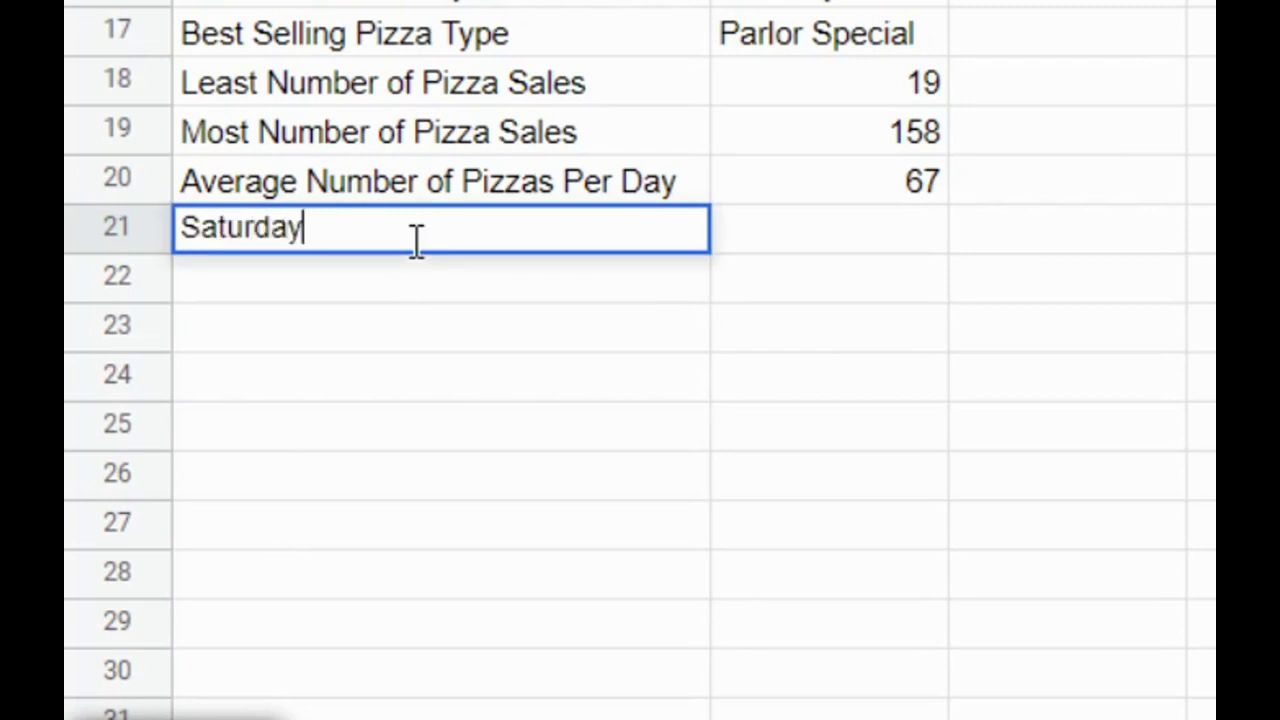
text(& Friday )
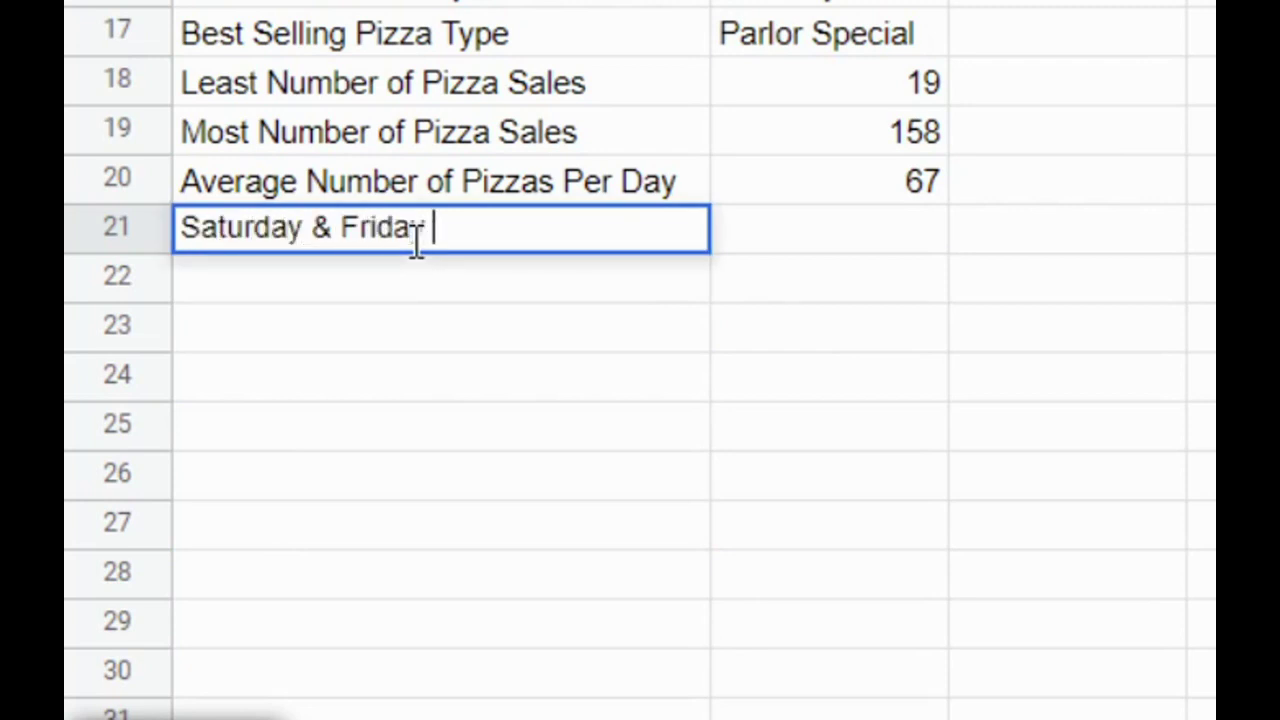
text(Difference)
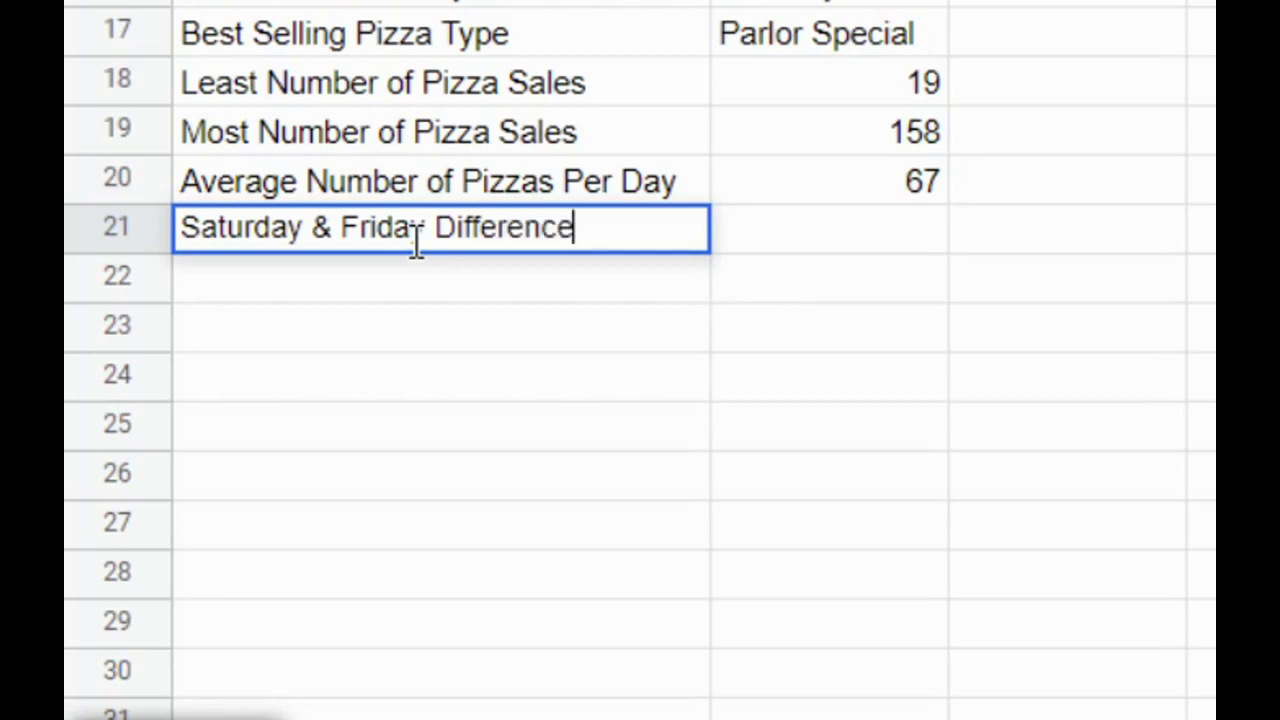
Step: Calculate the Saturday and Friday difference in B21 with the formula =H12-G12
click(771, 238)
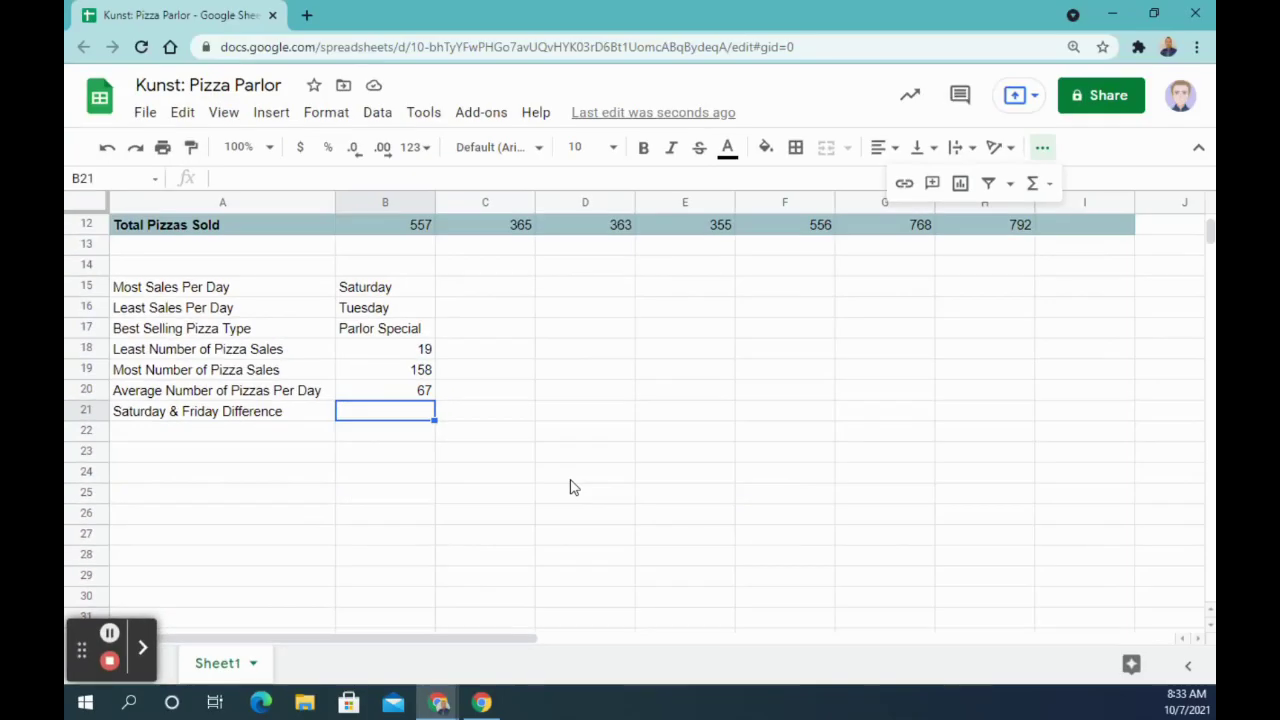
scroll(573, 487, up, 2)
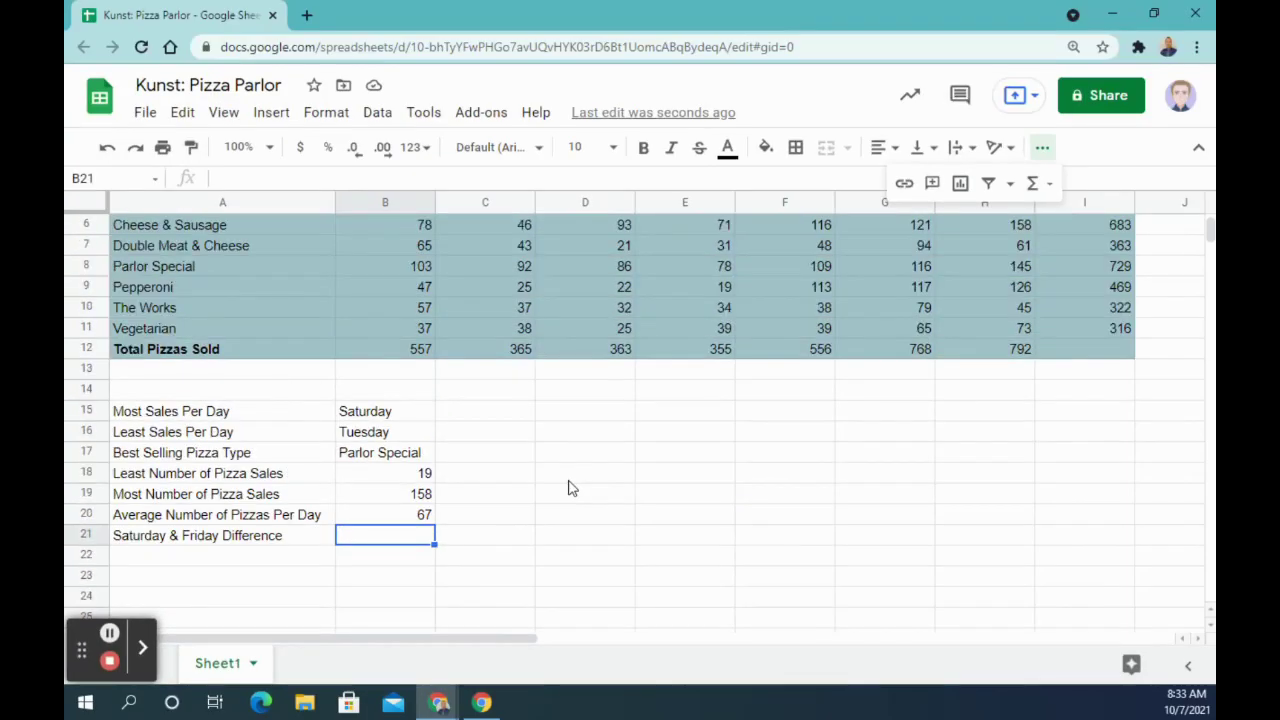
scroll(571, 487, up, 1)
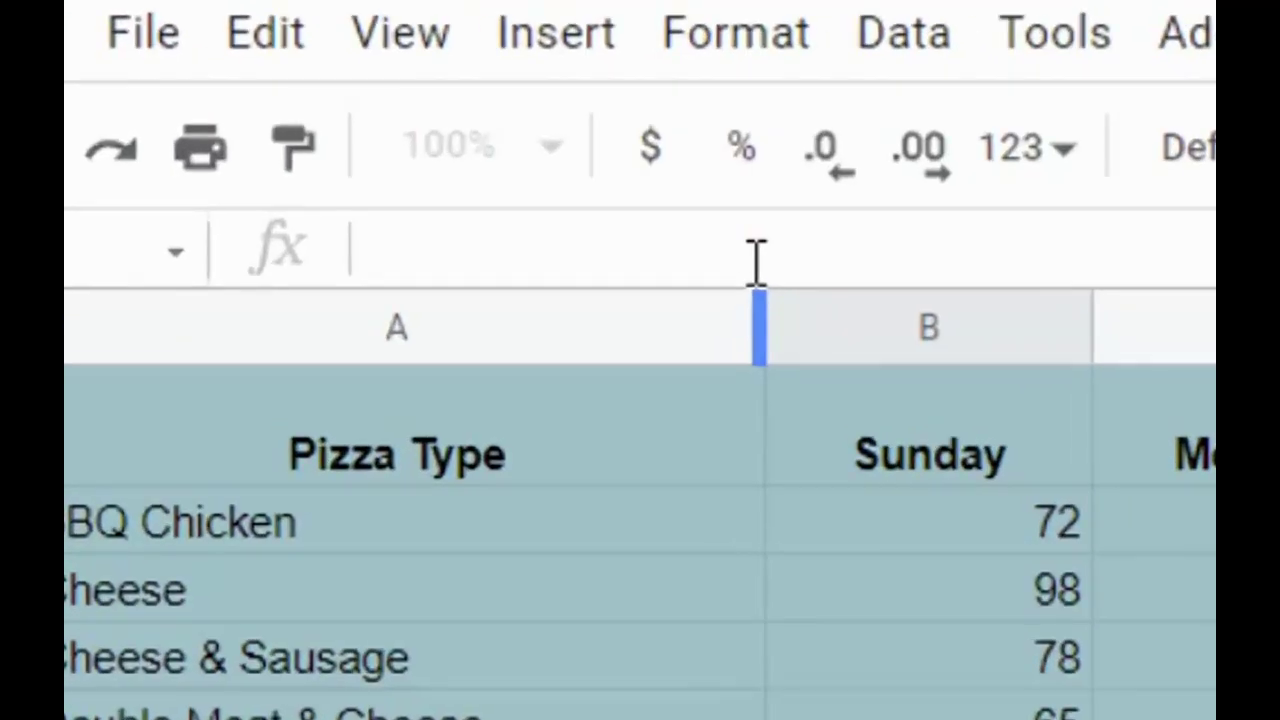
text(=)
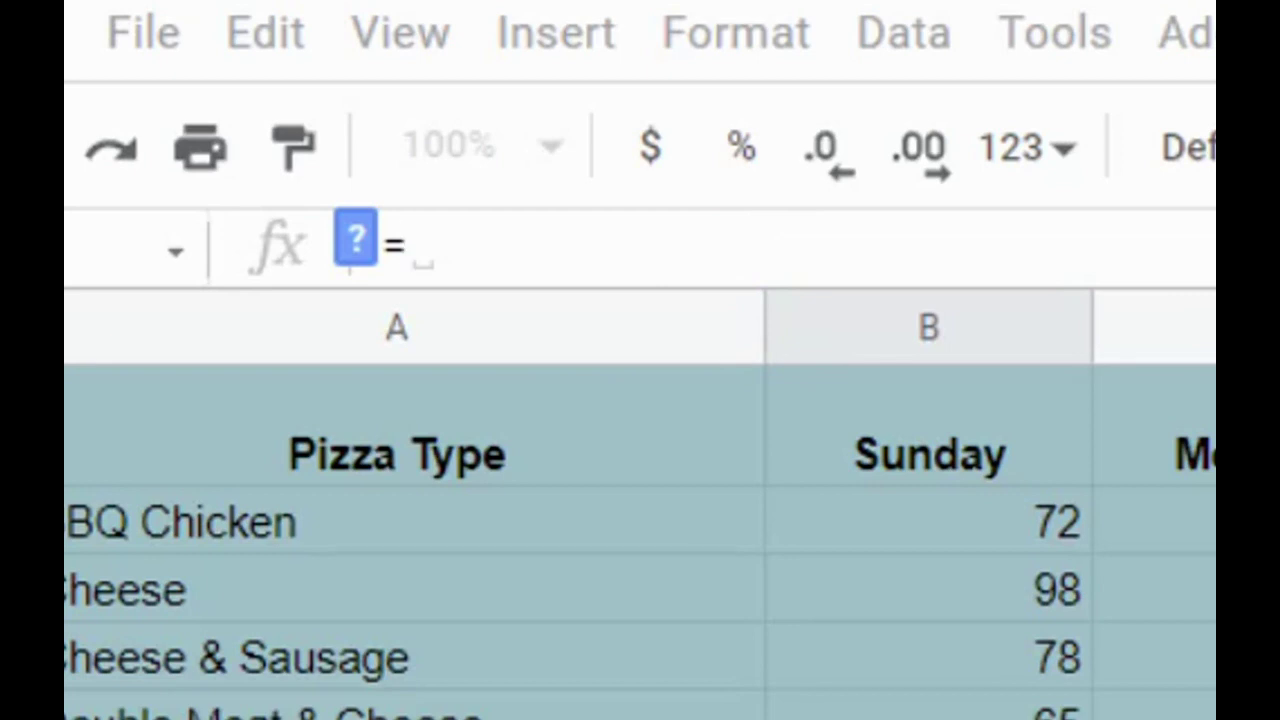
text(H12)
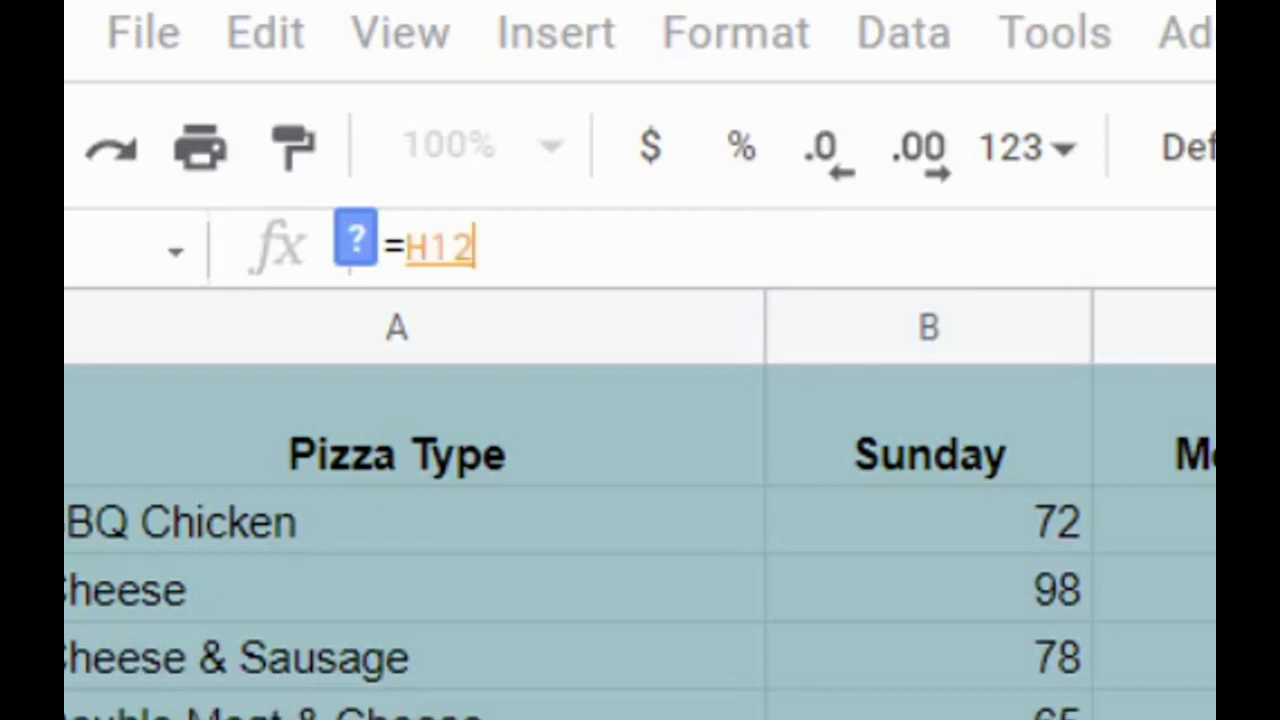
text(-)
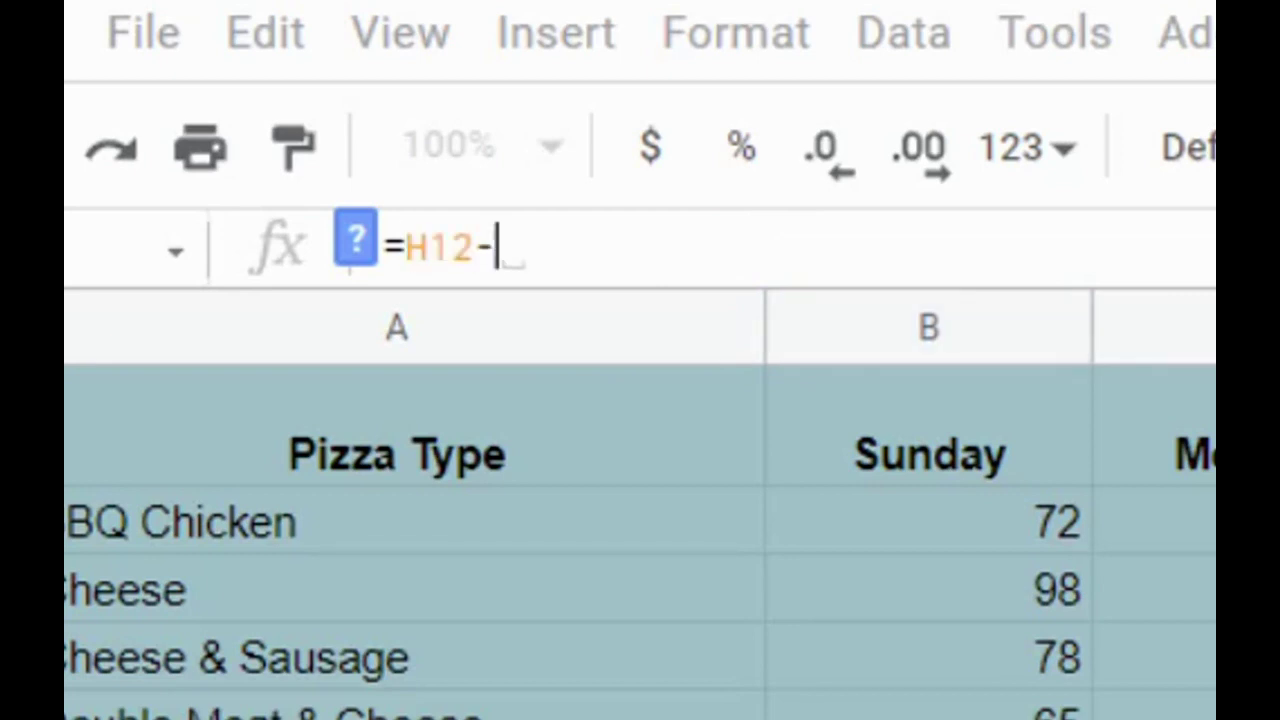
text(G12)
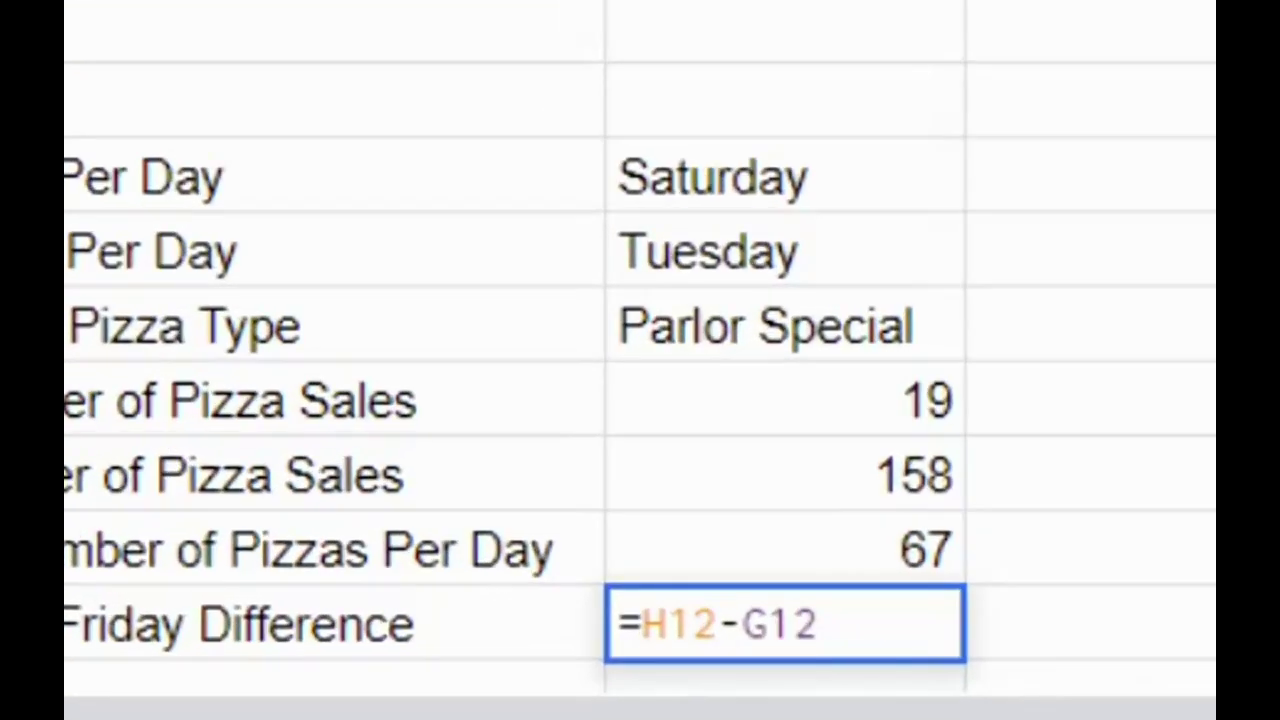
key(Return)
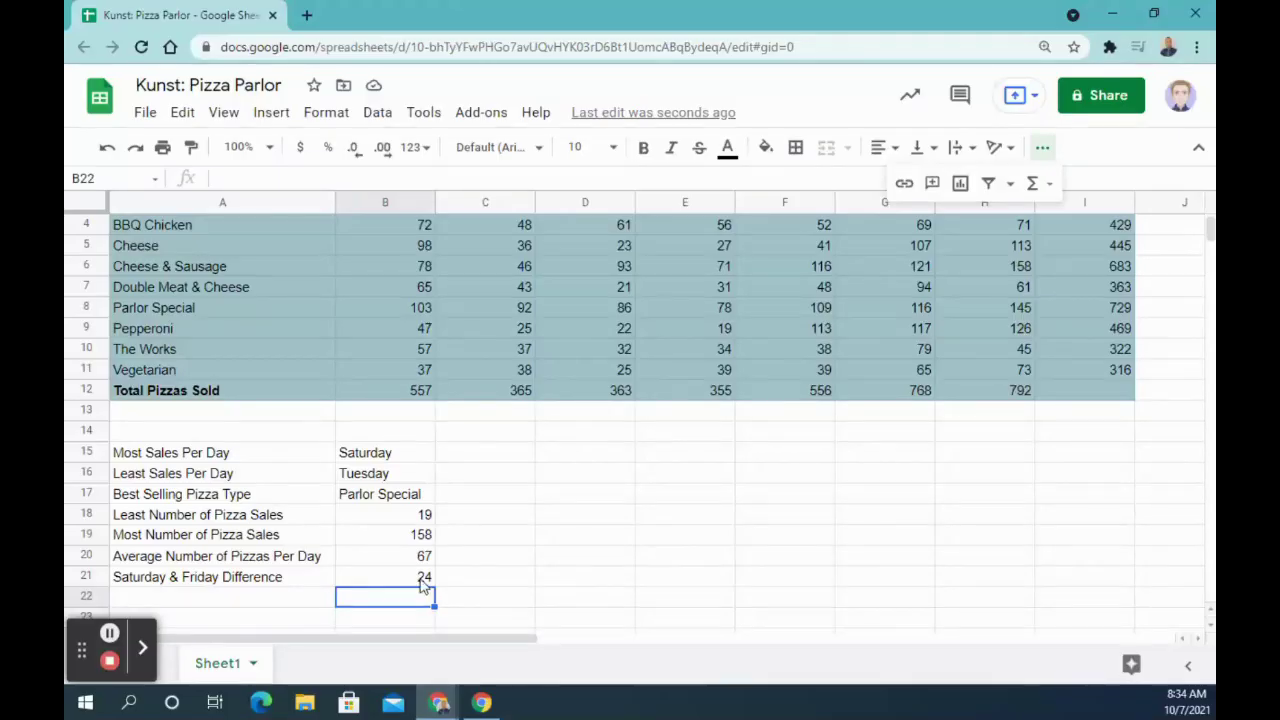
Step: Replace the difference formula in B21 with the MINUS function, =MINUS(H12,G12)
click(422, 574)
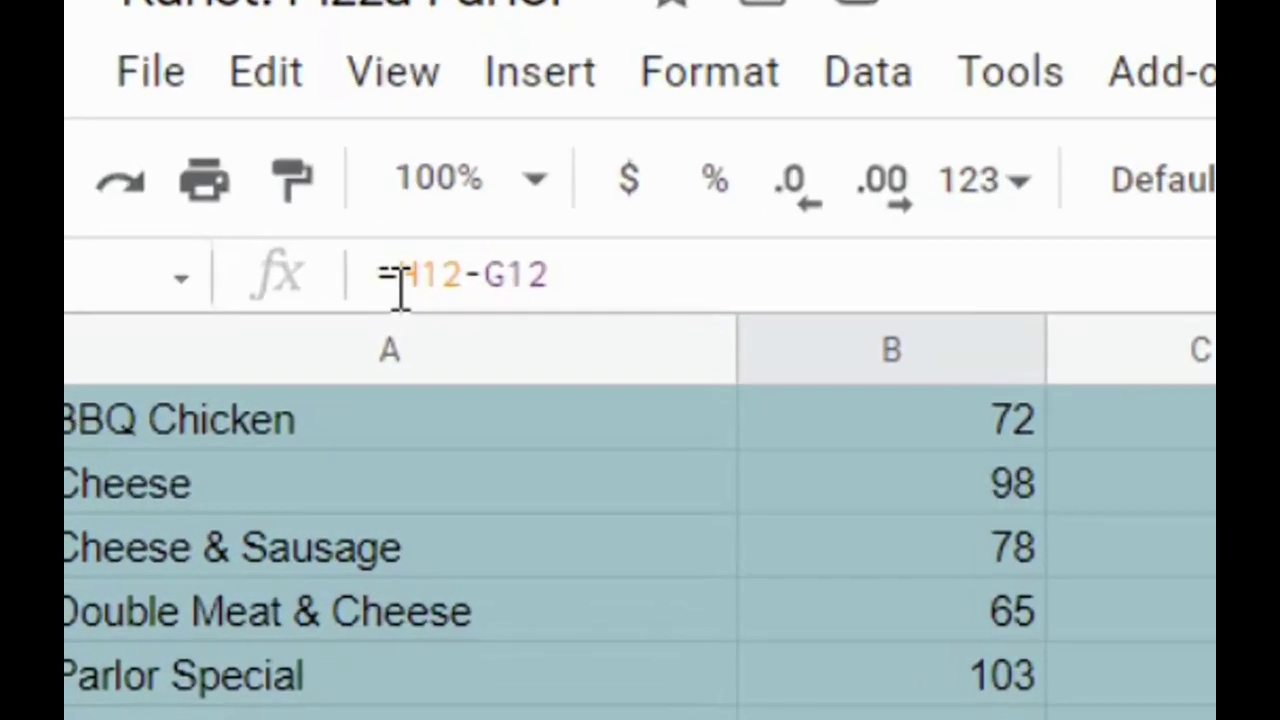
drag(227, 179, 280, 179)
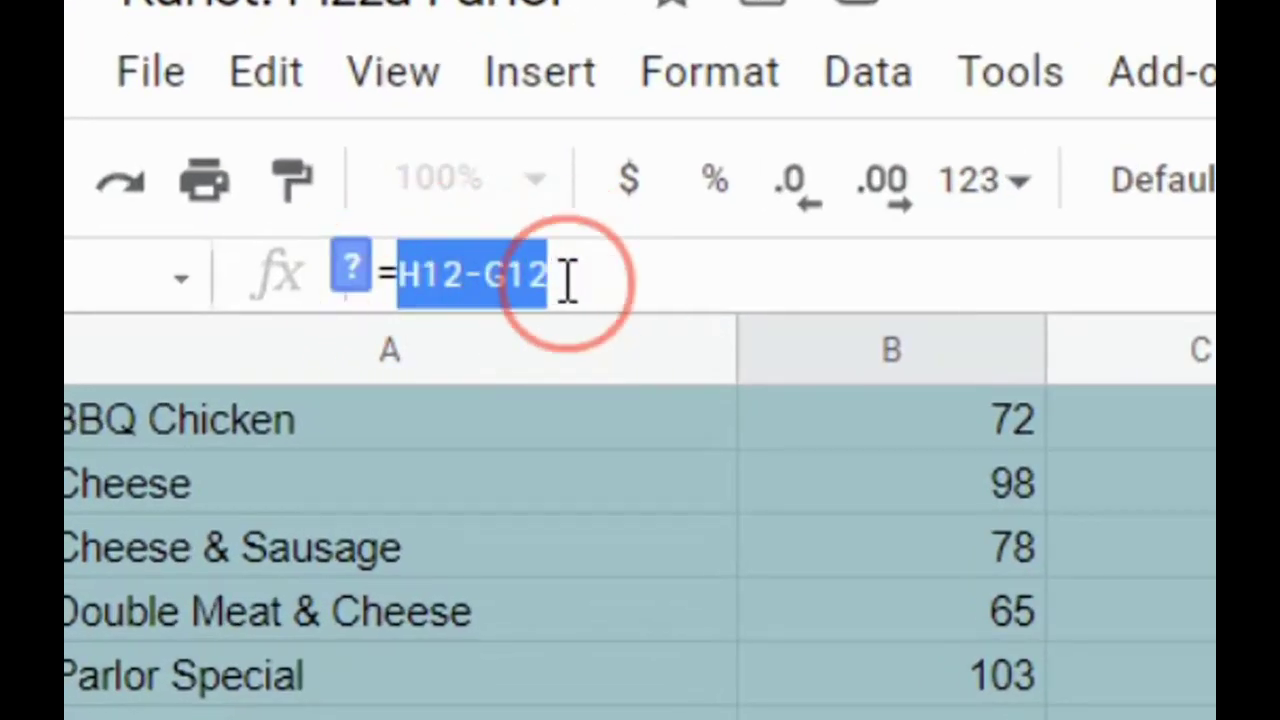
text(min)
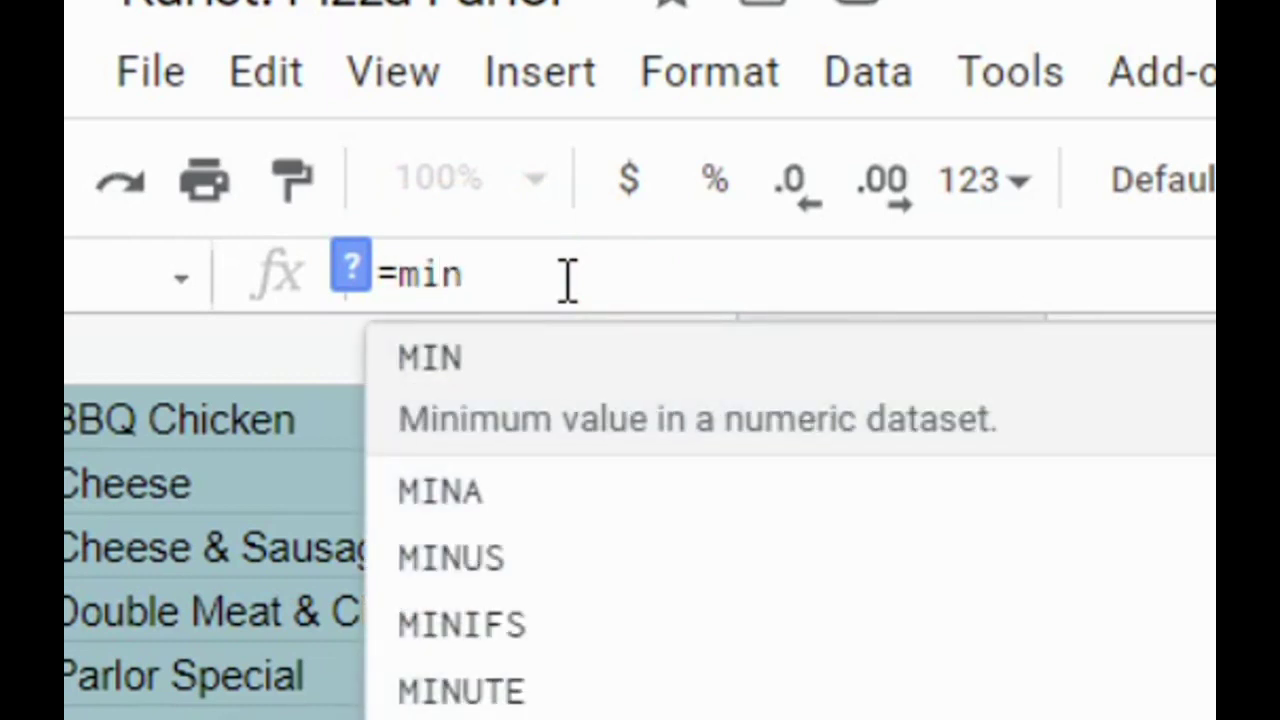
text(us)
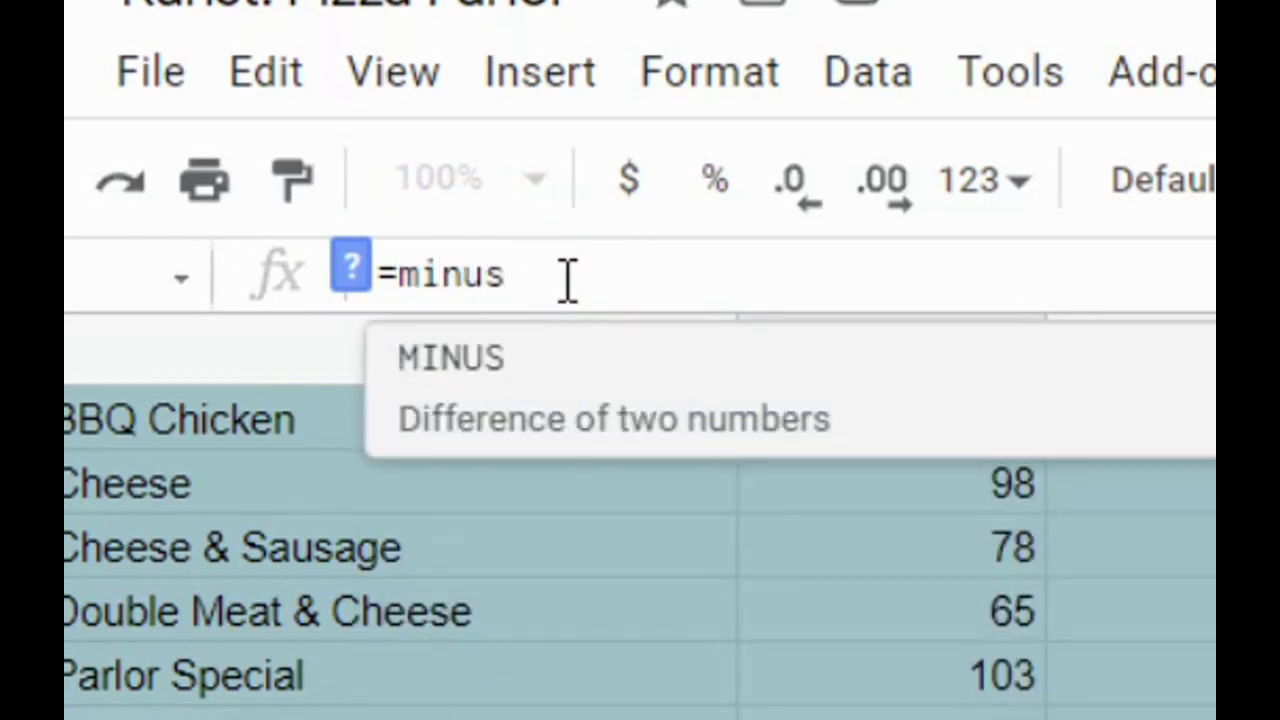
click(571, 392)
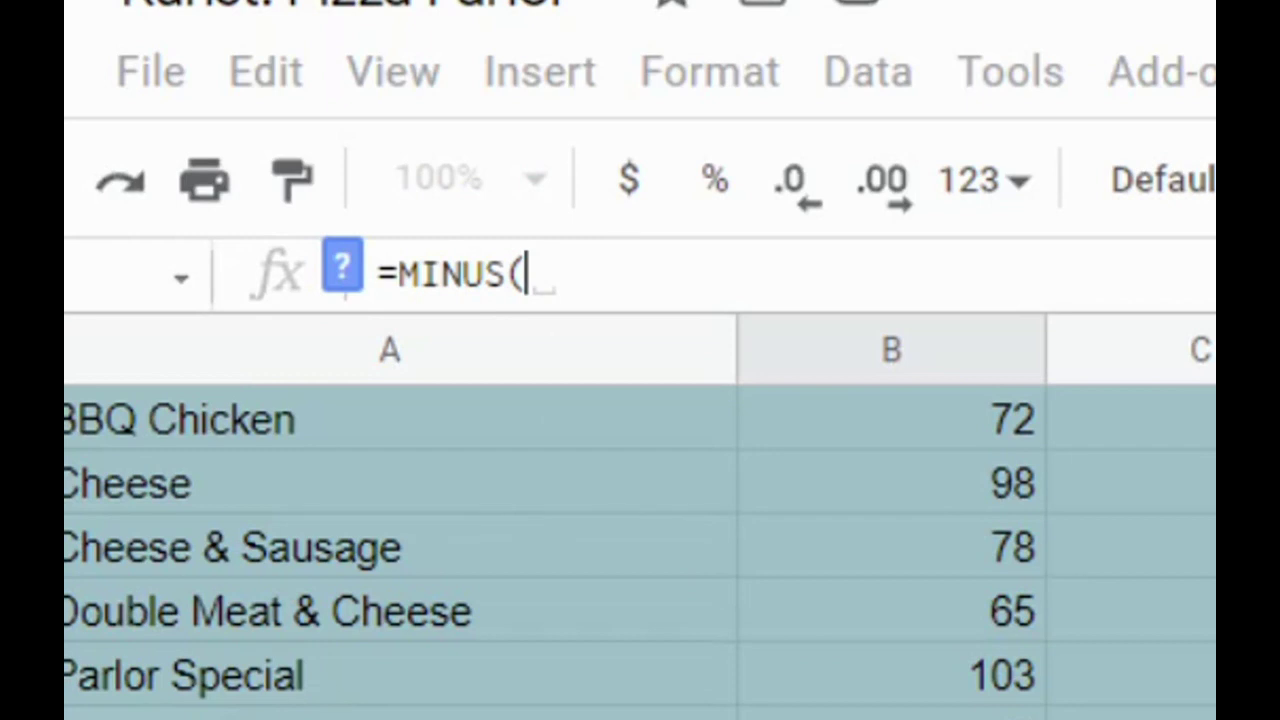
text(H12,G12)
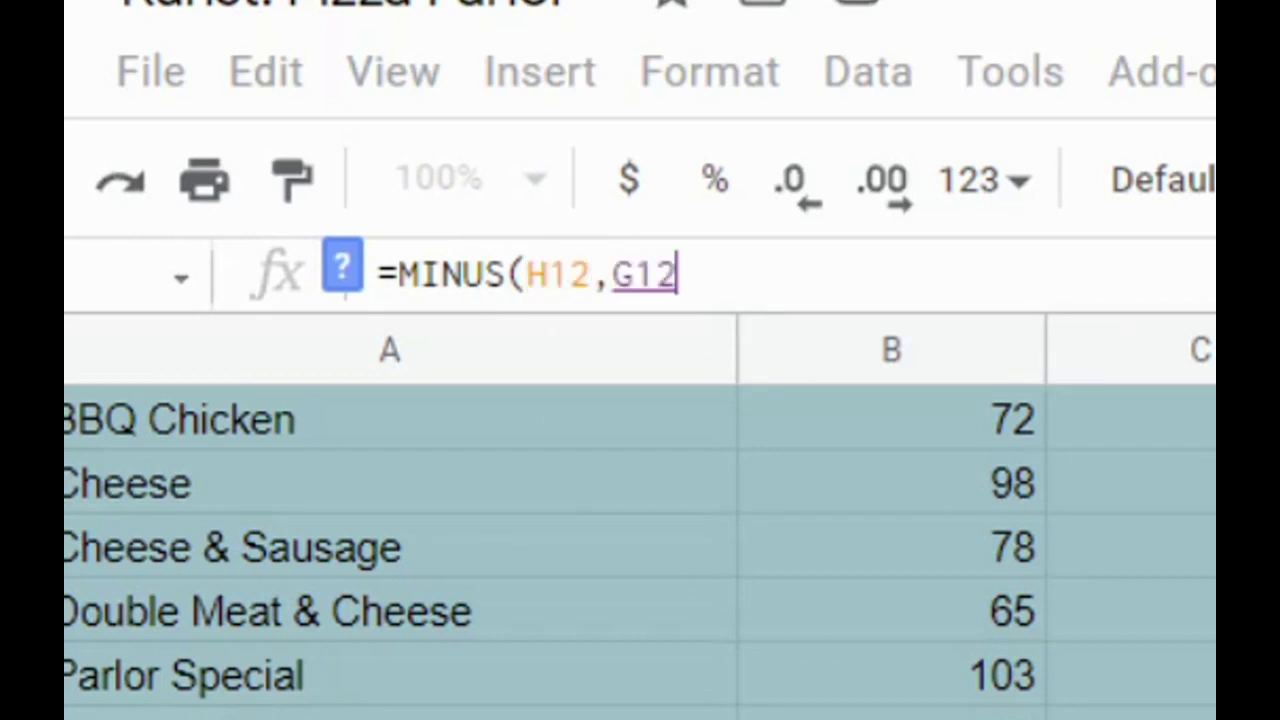
text())
key(Return)
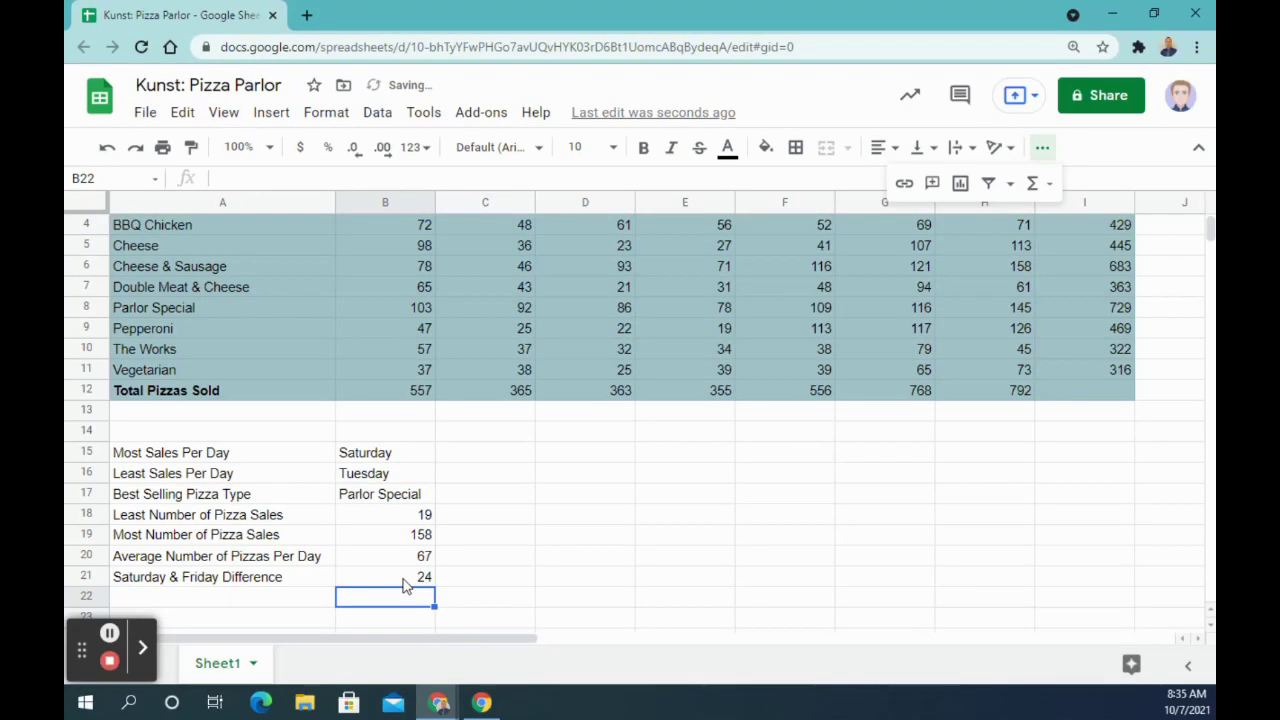
click(430, 580)
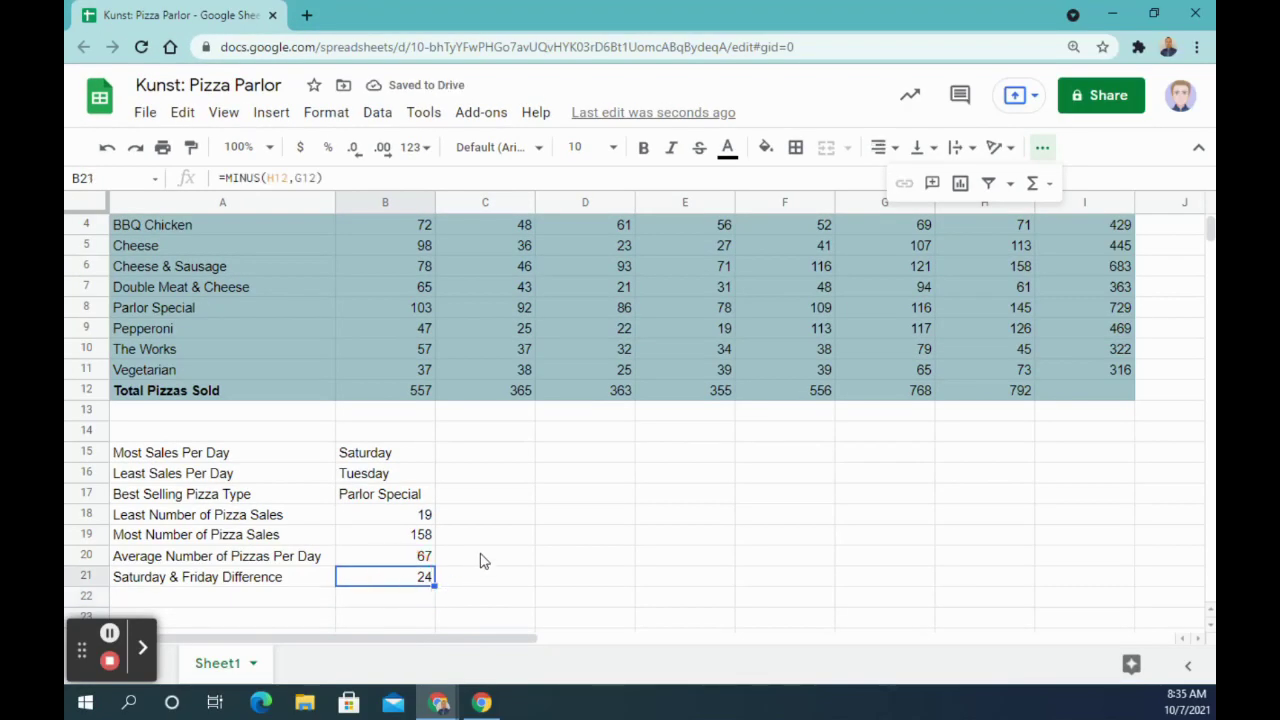
Step: Apply all borders to the sales analysis table in A15:B21
scroll(480, 560, down, 2)
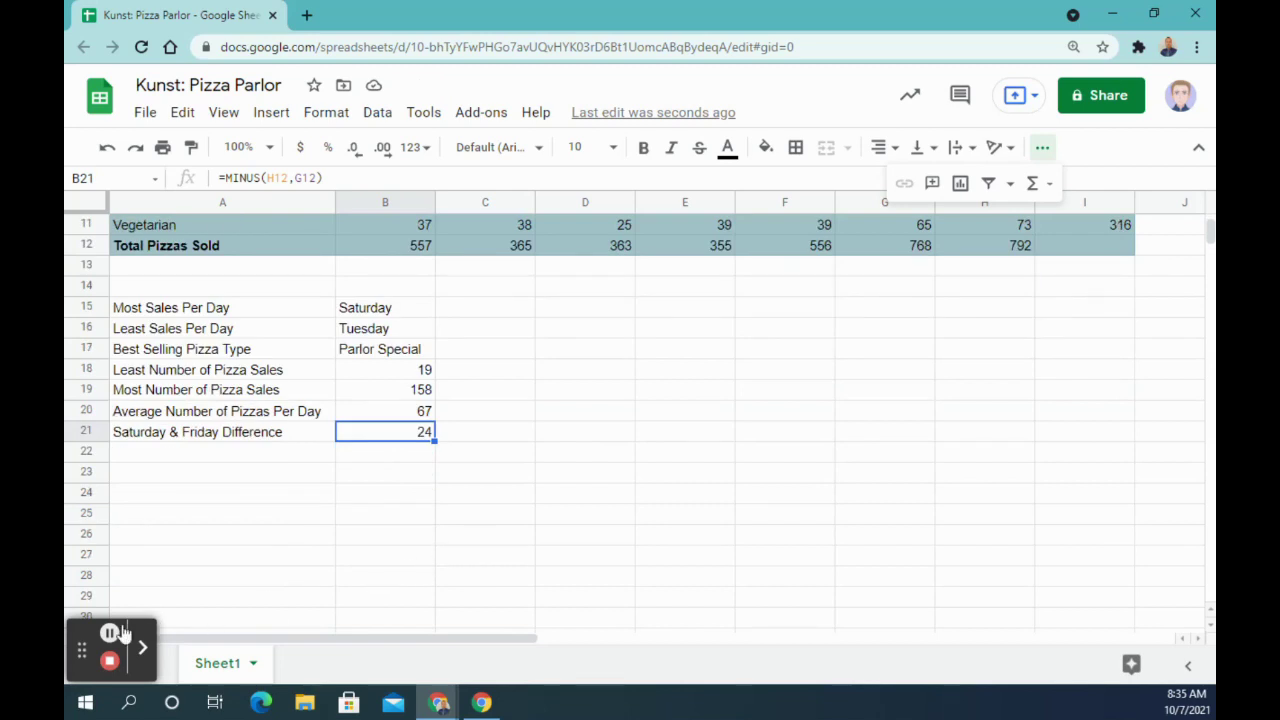
drag(180, 310, 400, 437)
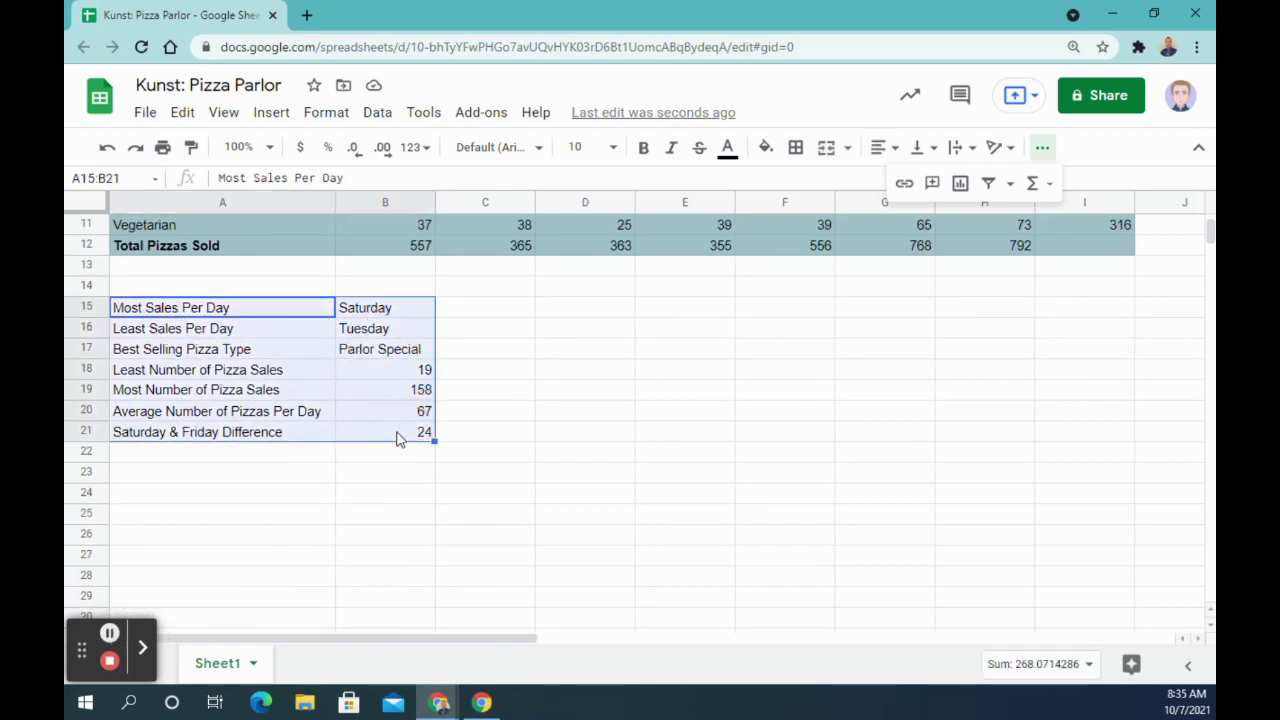
click(796, 147)
click(804, 188)
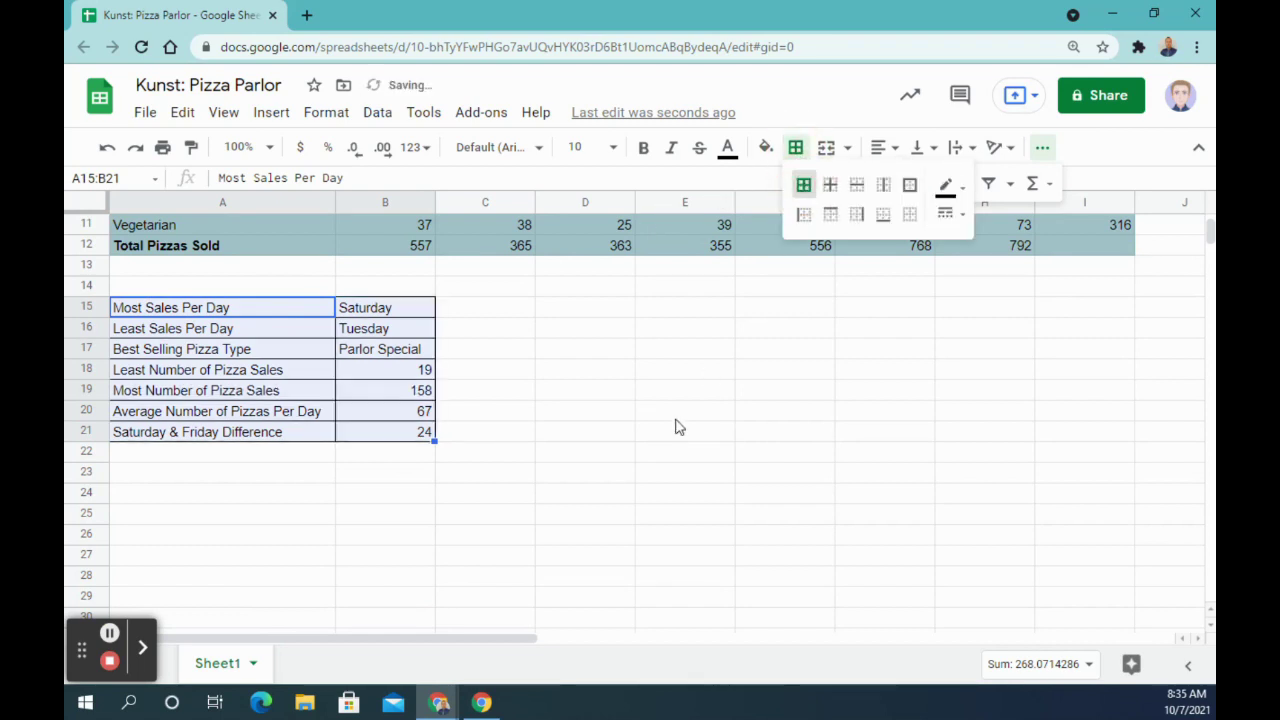
click(515, 410)
Step: Center the analysis results in B15:B21 horizontally
drag(385, 308, 392, 432)
click(879, 147)
click(906, 184)
click(545, 378)
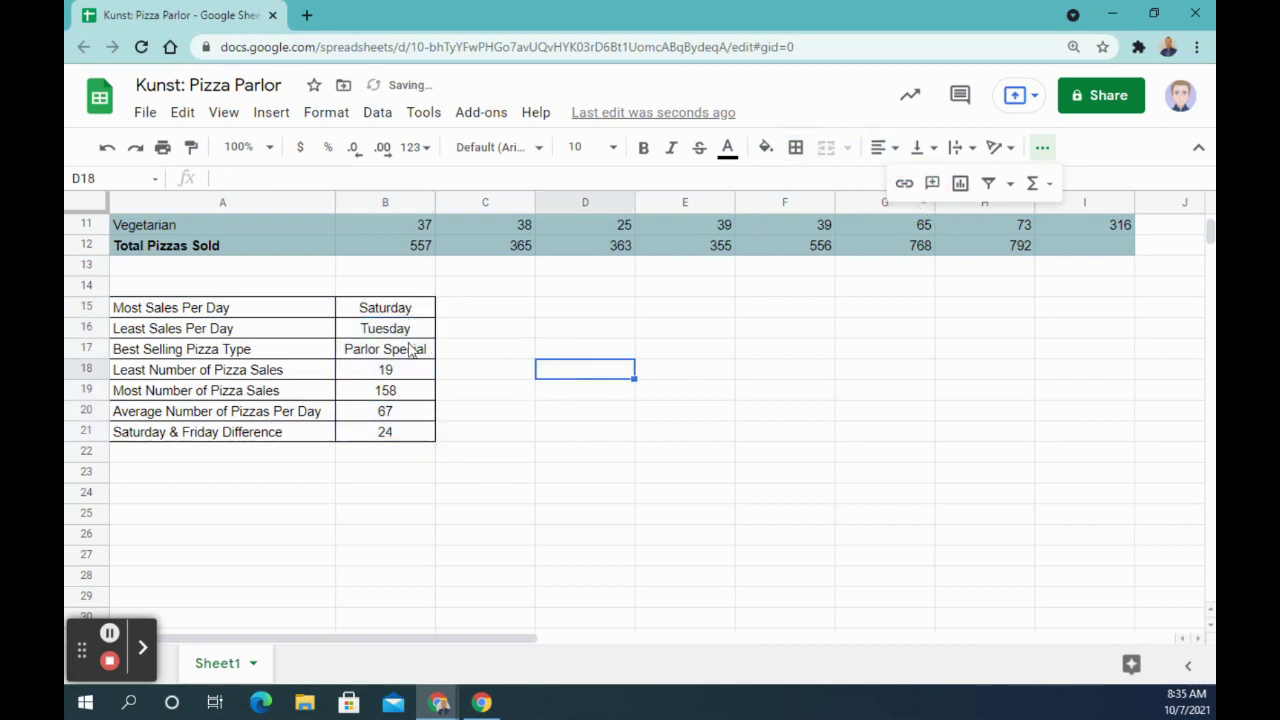
Step: Insert a chart from the pizza types in A4:A11 and their weekly totals in I4:I11
scroll(497, 454, up, 3)
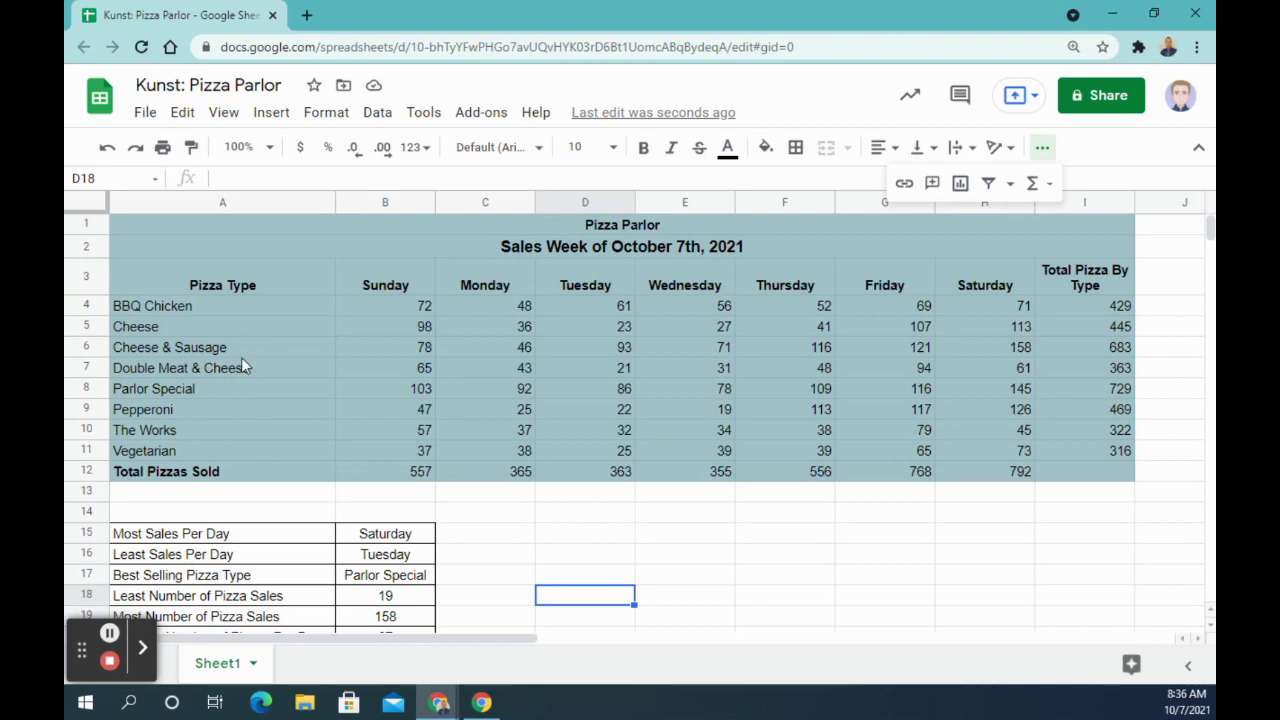
click(238, 306)
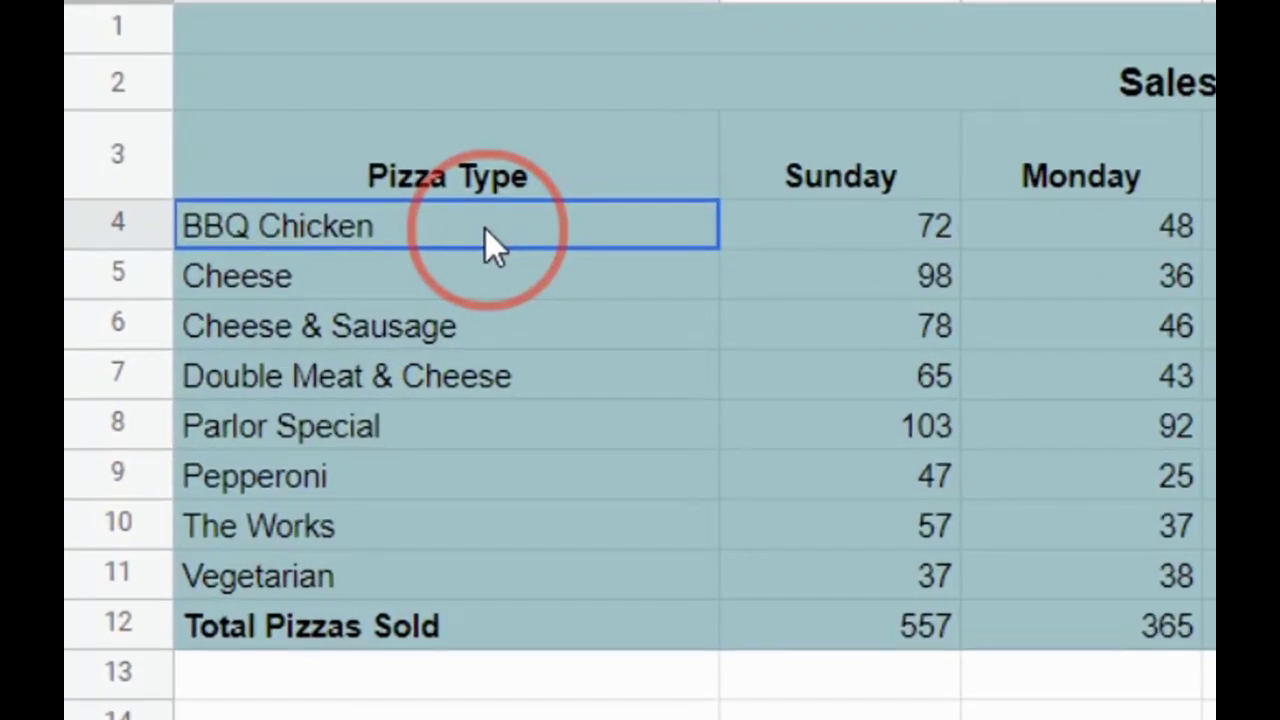
drag(485, 229, 481, 566)
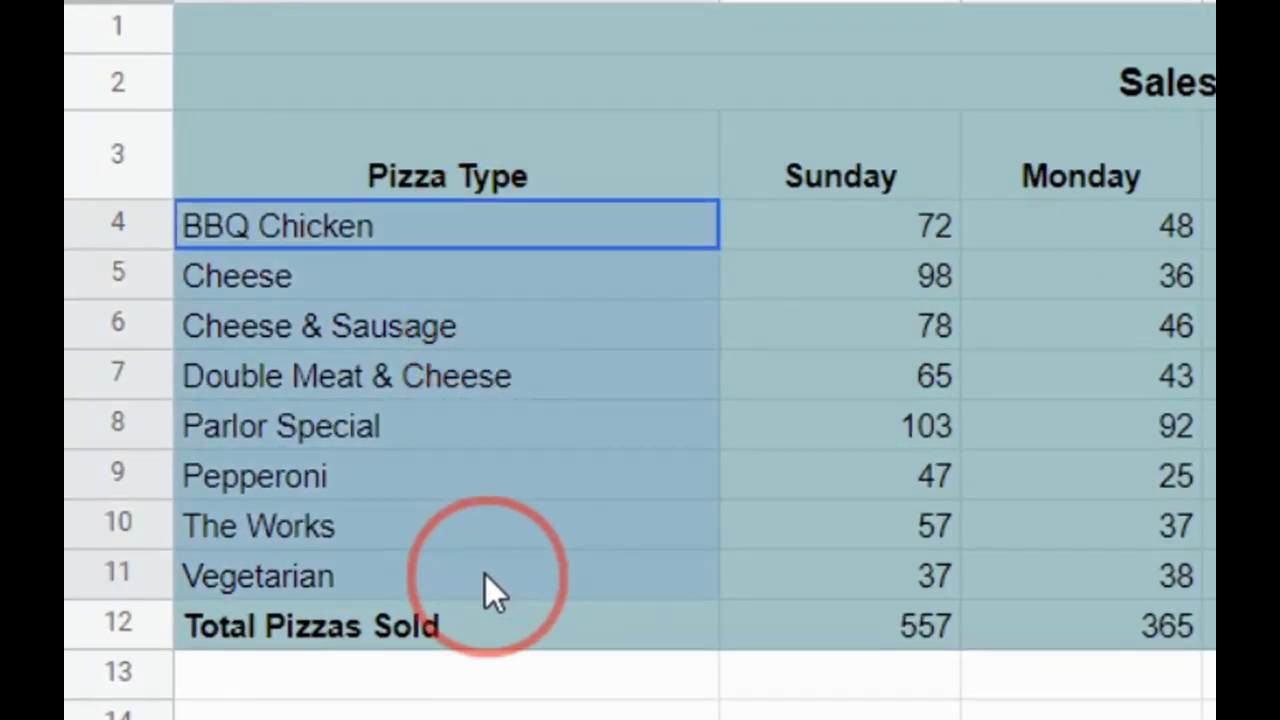
drag(485, 574, 485, 574)
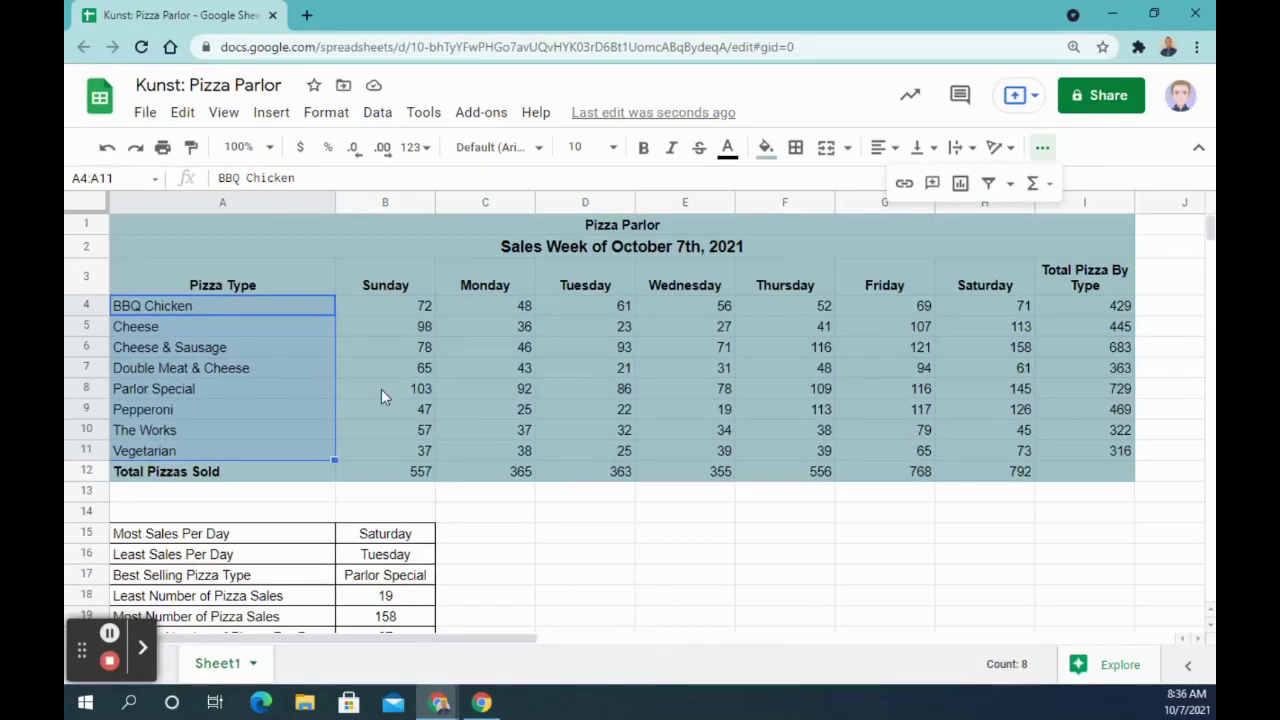
drag(1086, 310, 1149, 439)
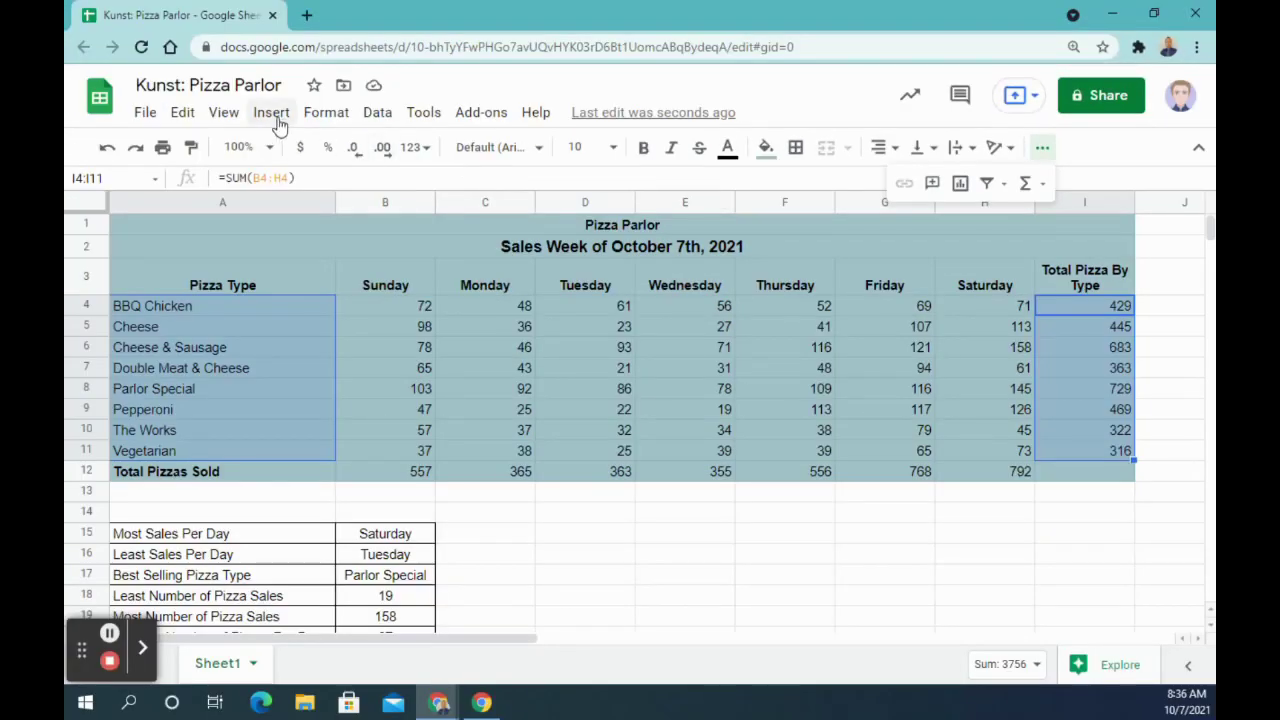
click(271, 112)
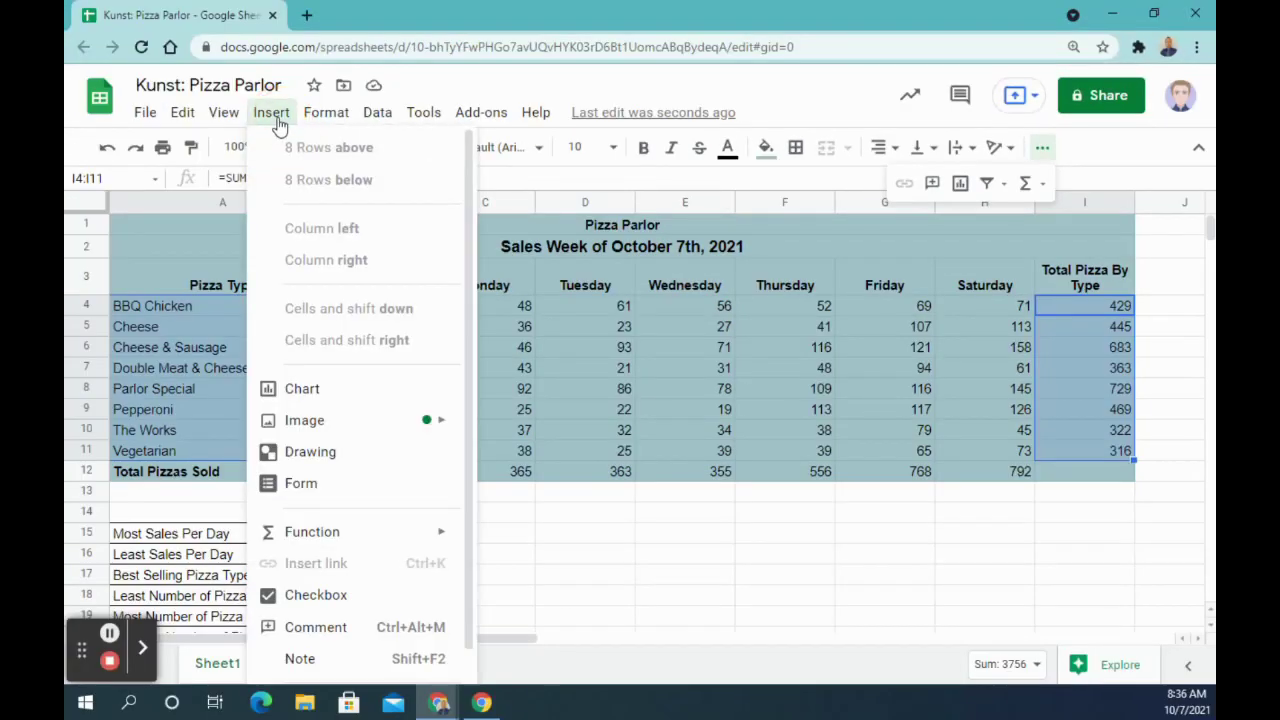
click(314, 390)
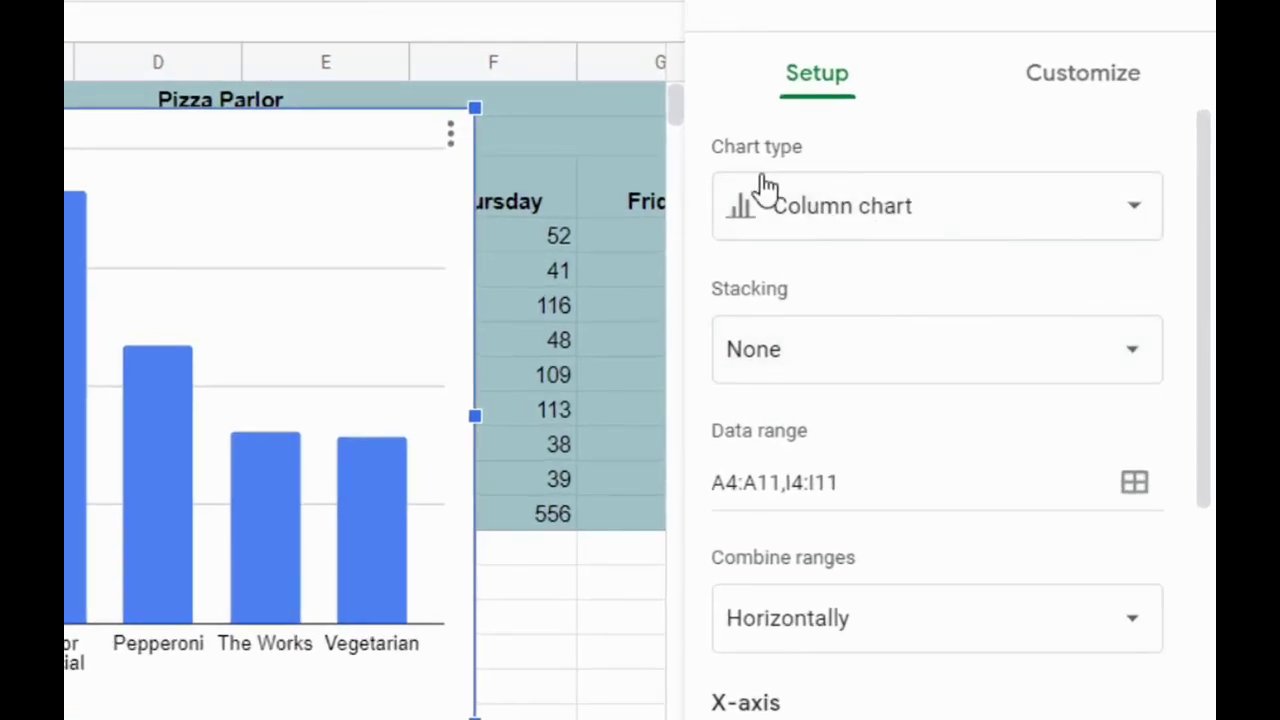
Step: Change the chart type of the pizza totals chart to a standard pie chart
click(1045, 262)
scroll(988, 300, down, 6)
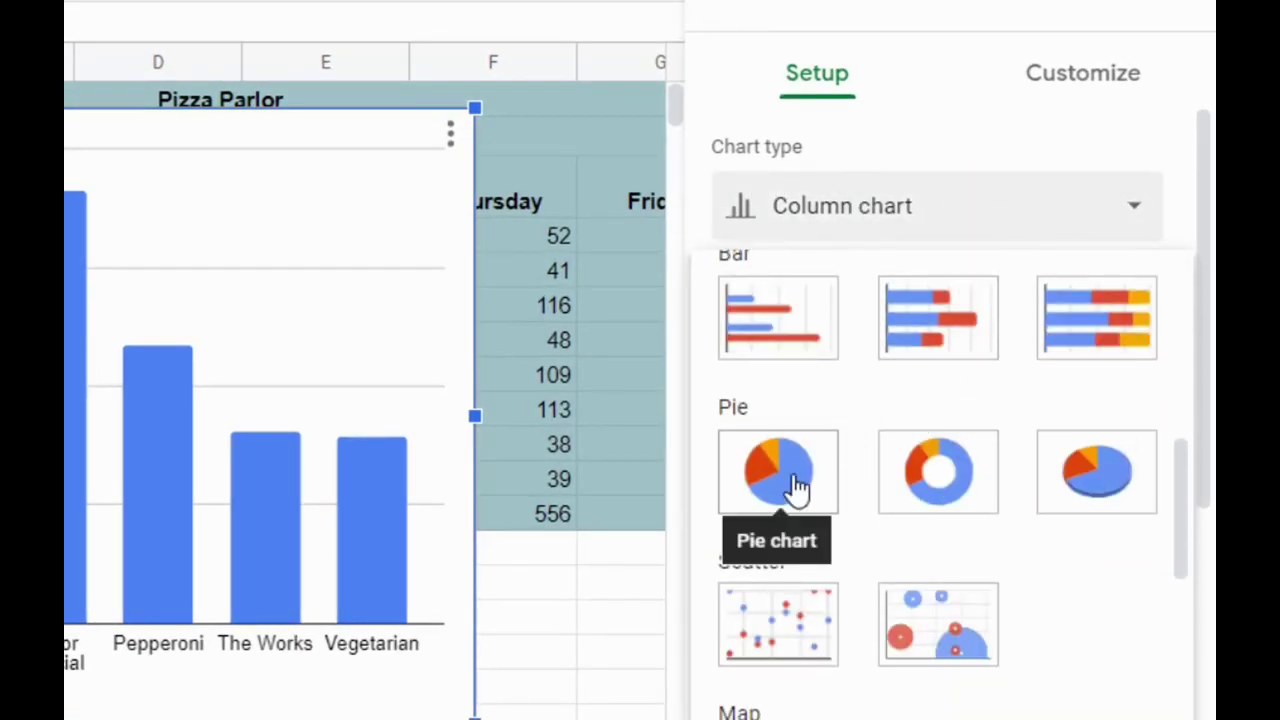
click(797, 488)
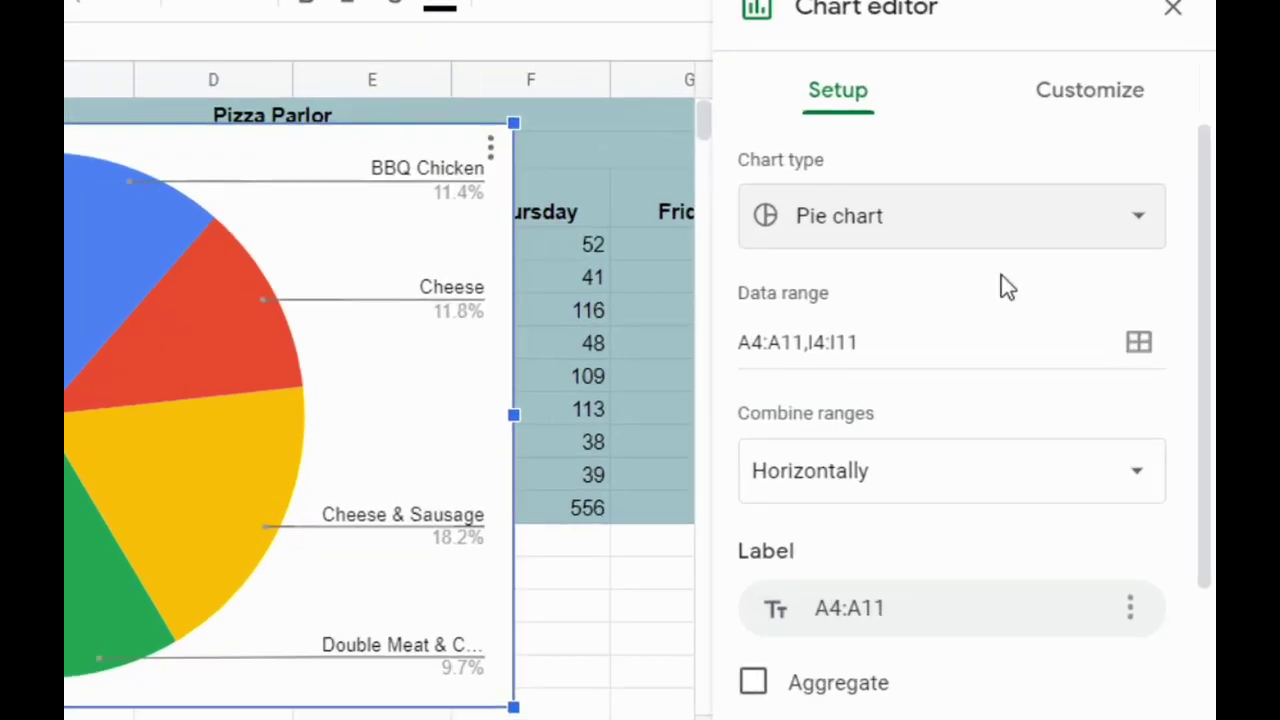
scroll(1078, 338, down, 2)
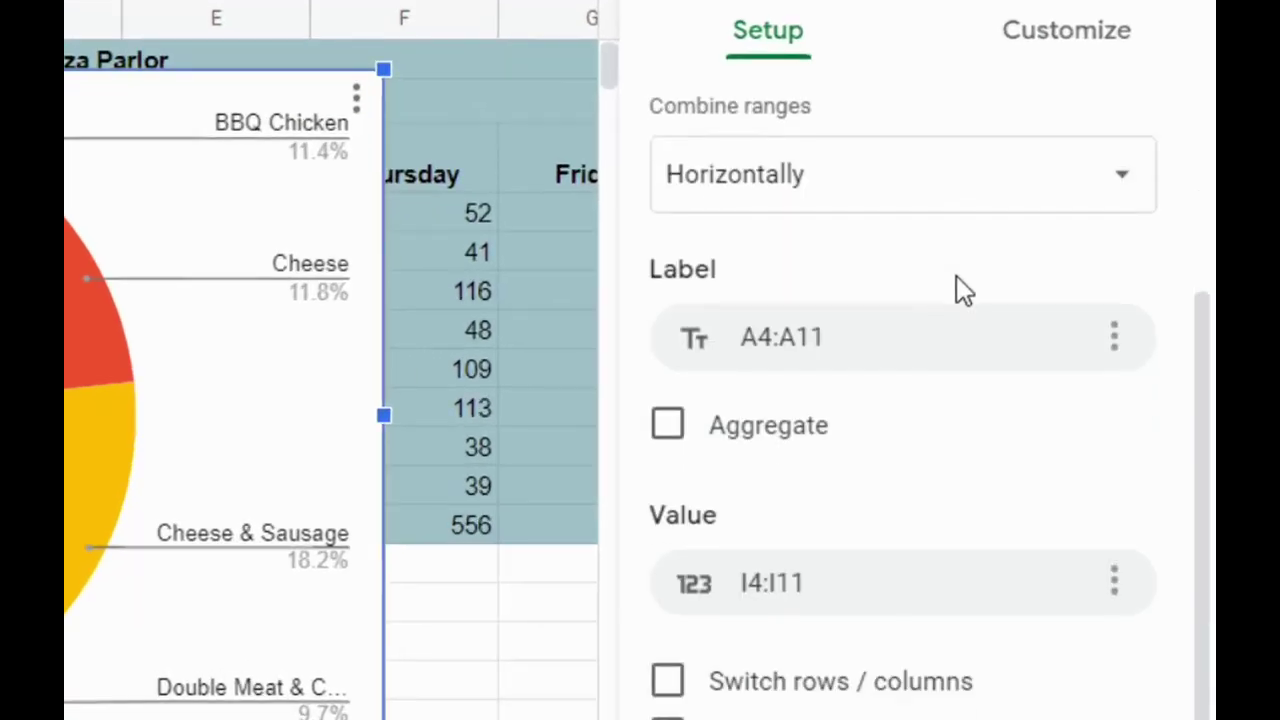
scroll(960, 280, up, 3)
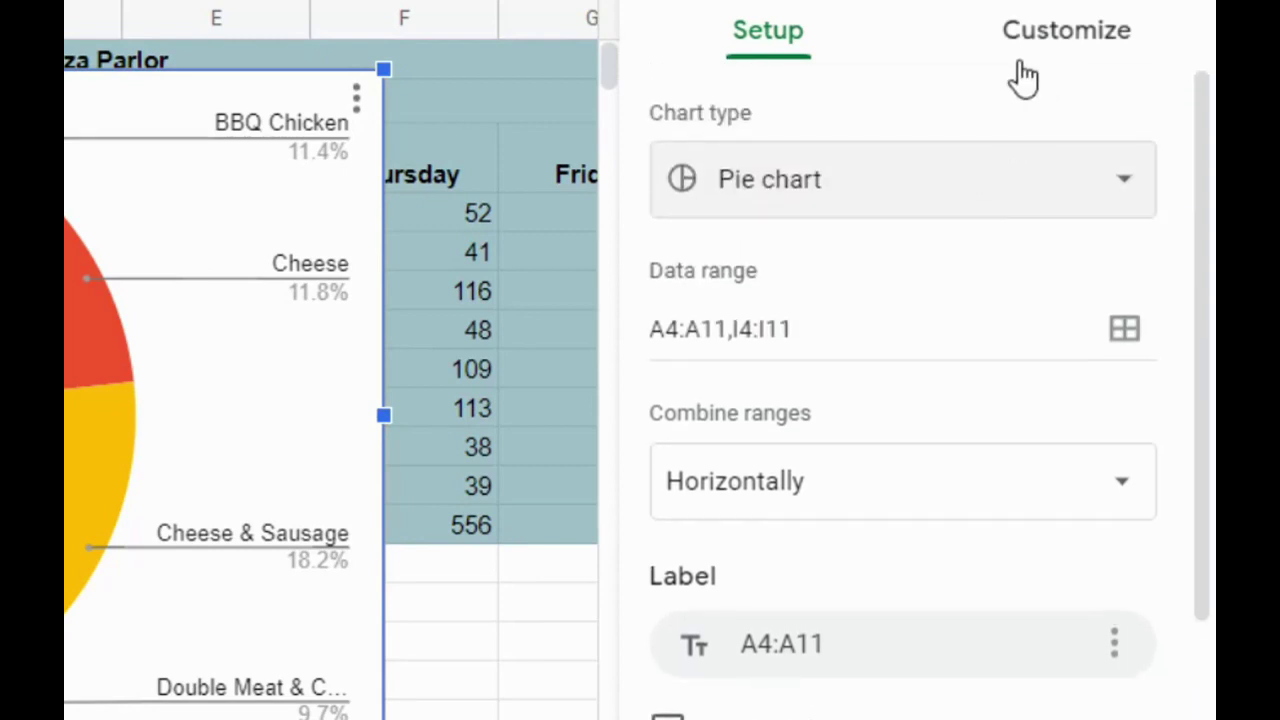
Step: Set the pie chart's background color to gray and its border color to black
click(1068, 50)
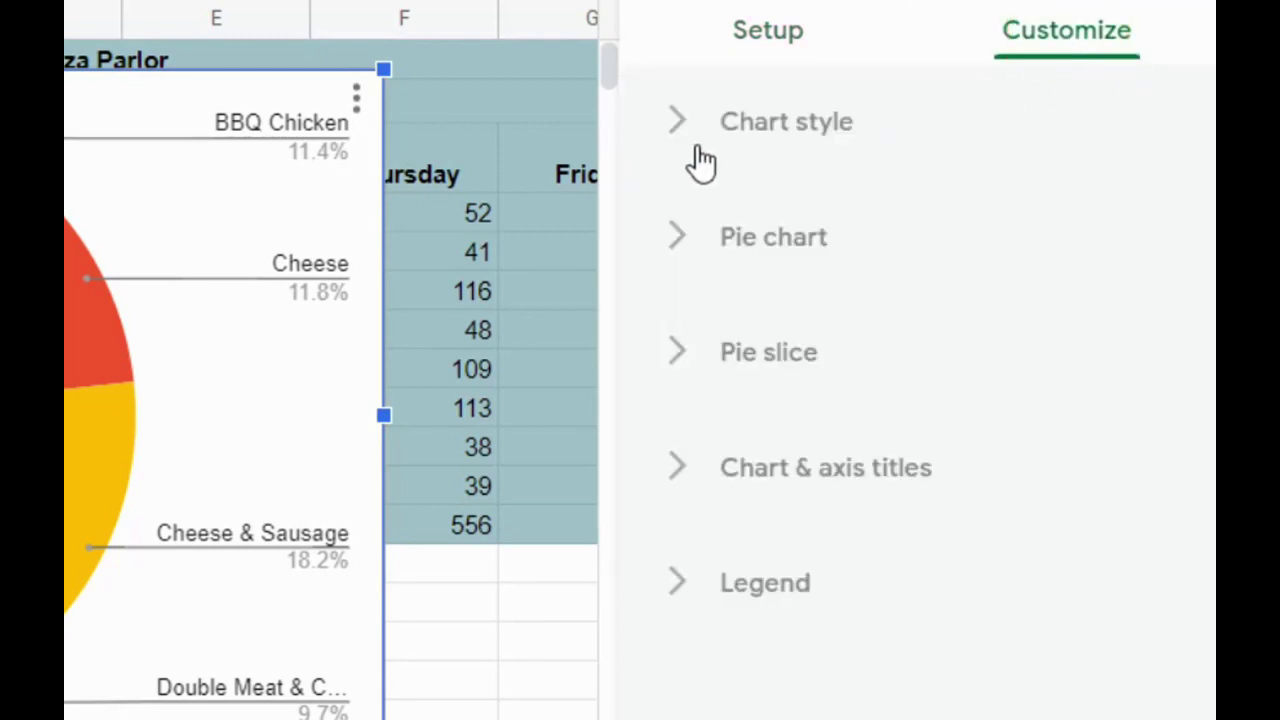
click(679, 143)
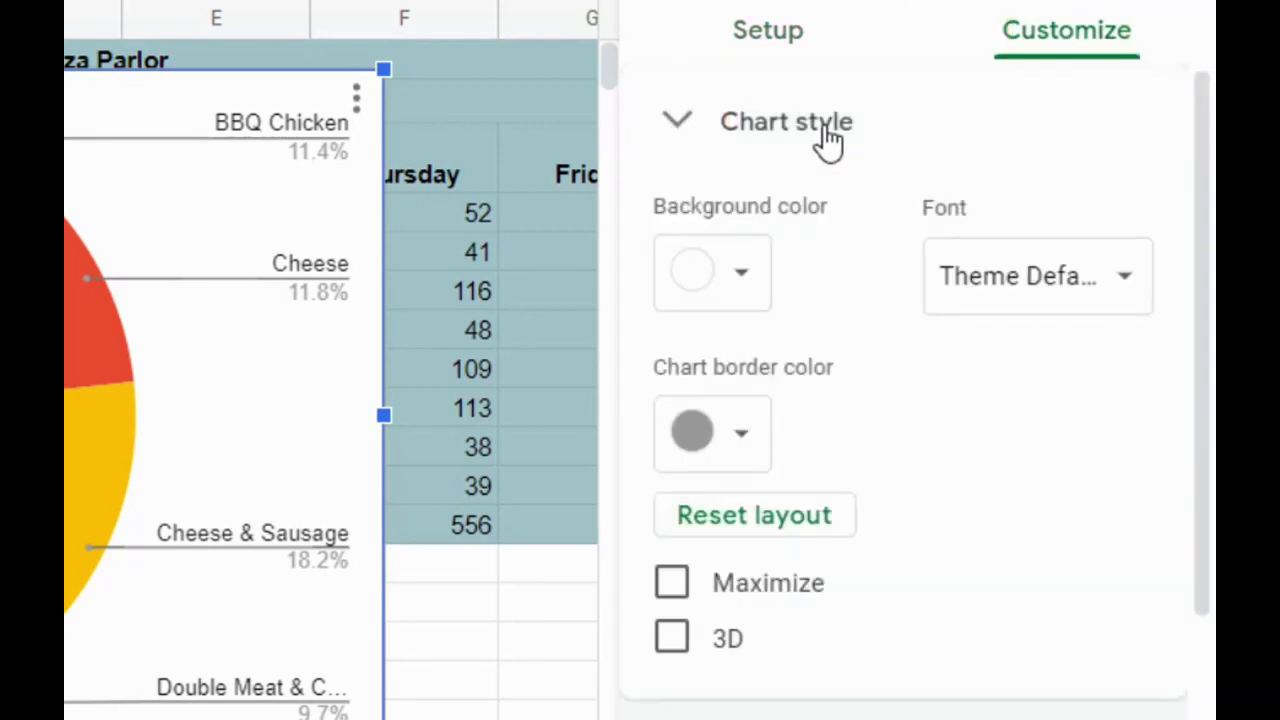
click(748, 275)
click(860, 424)
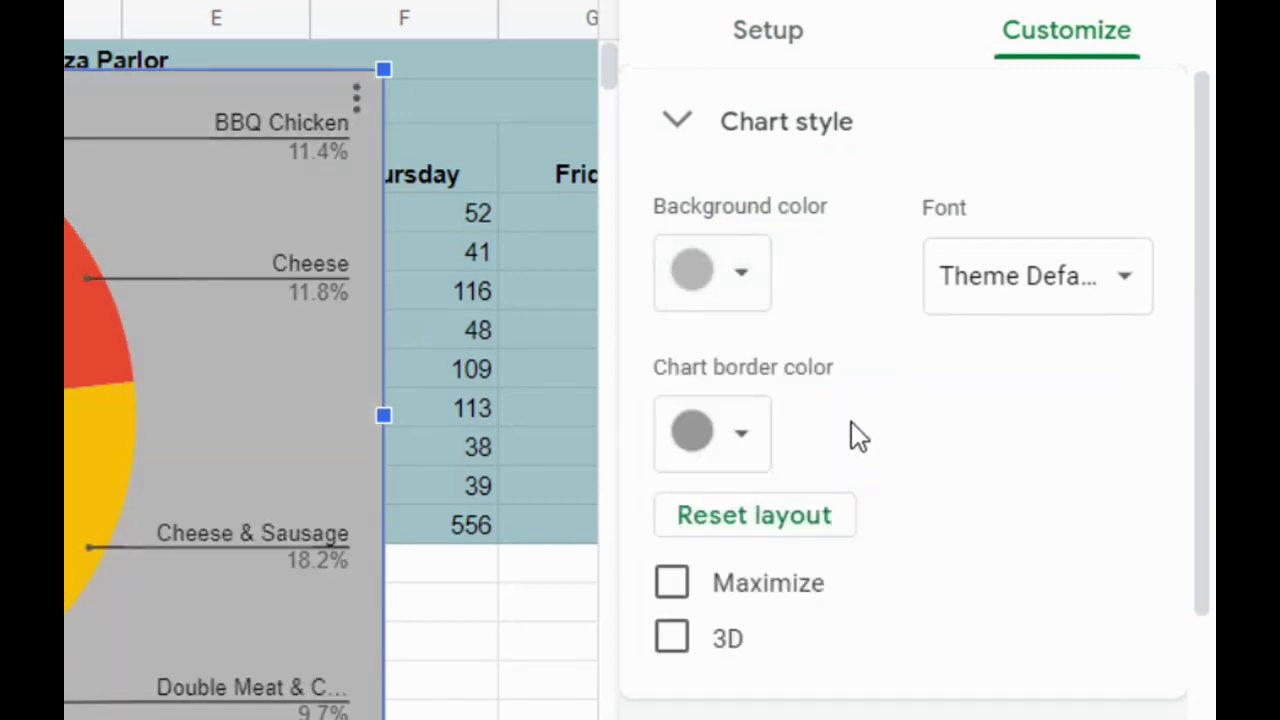
click(752, 438)
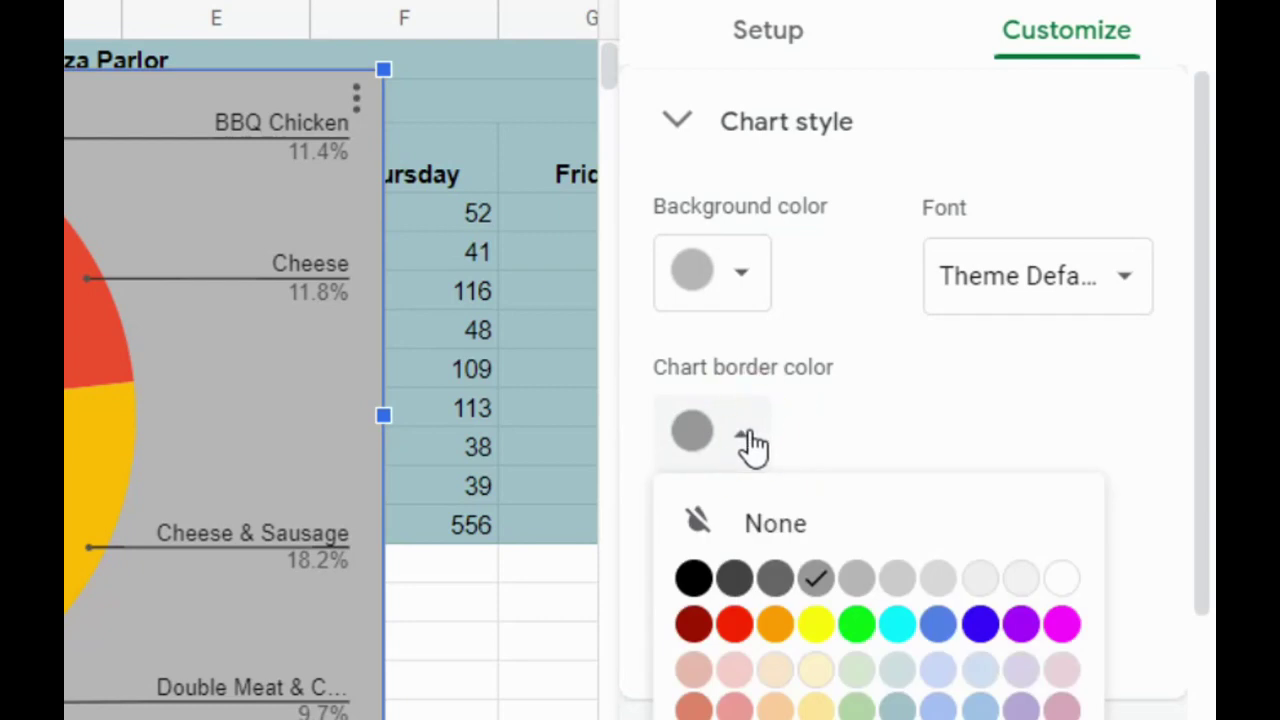
click(696, 578)
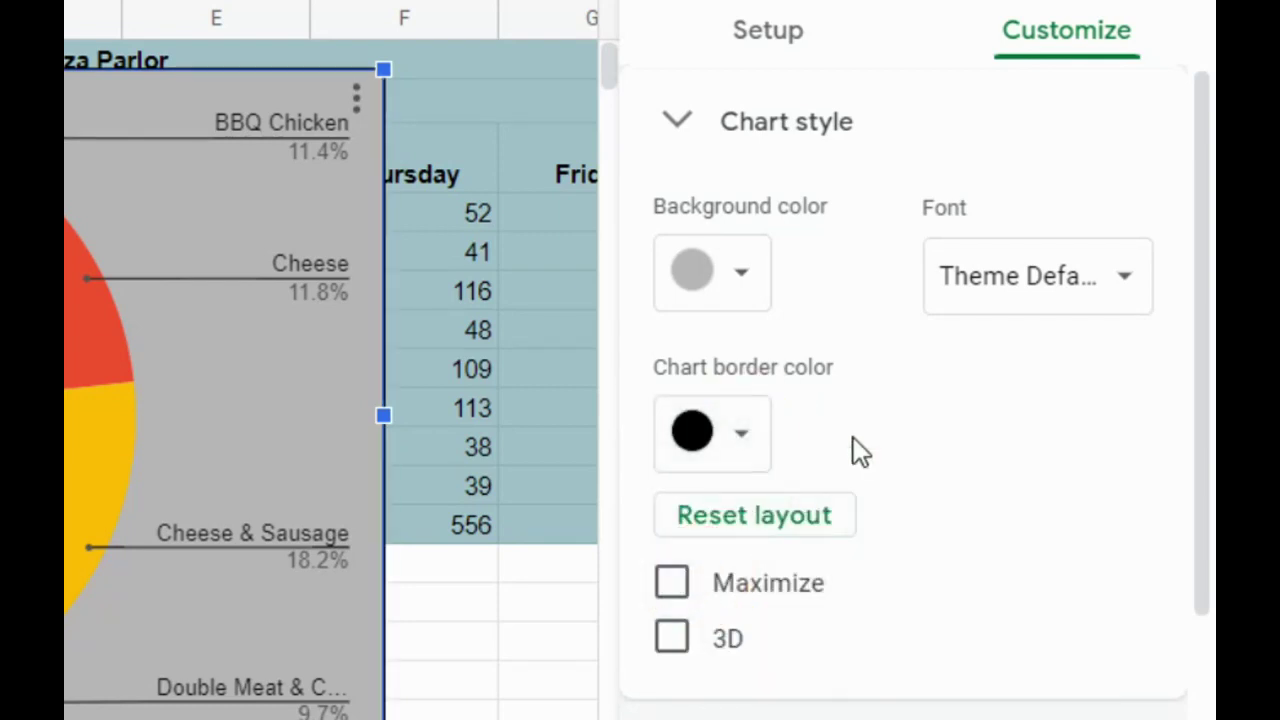
Step: Turn on the 3D style for the pie chart
click(672, 638)
scroll(897, 494, down, 3)
scroll(897, 493, down, 1)
scroll(907, 497, up, 5)
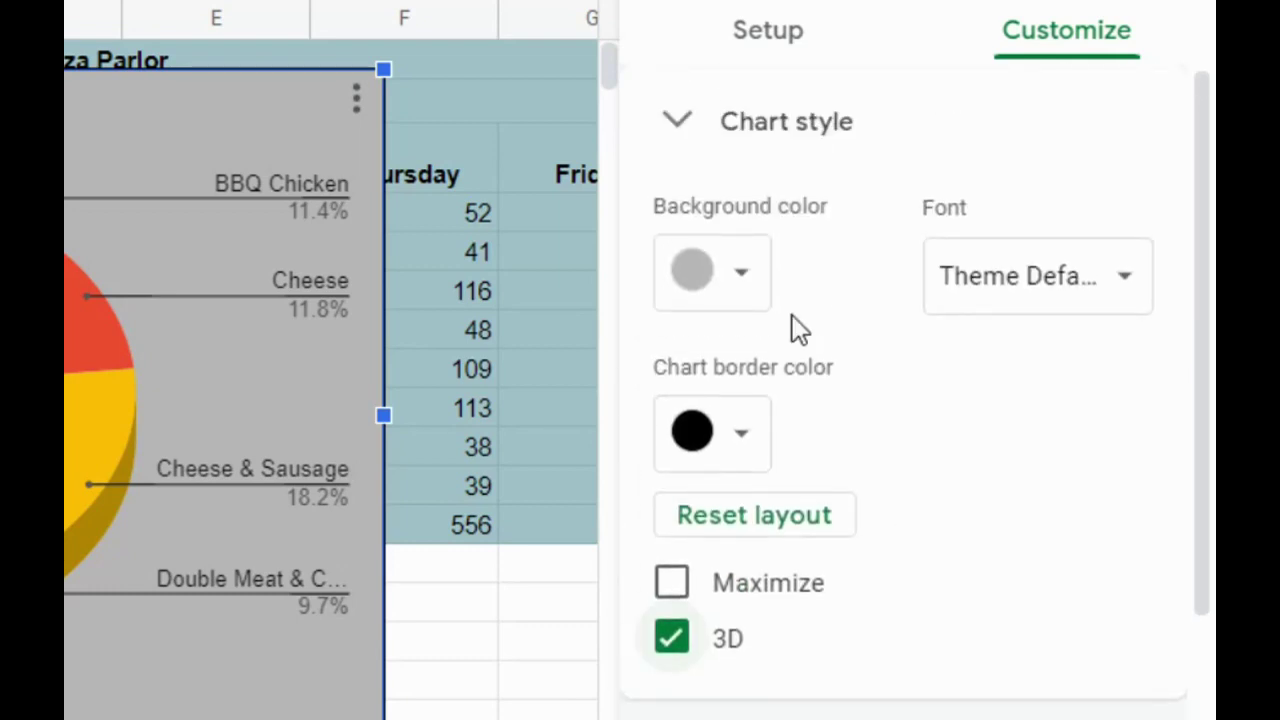
click(677, 124)
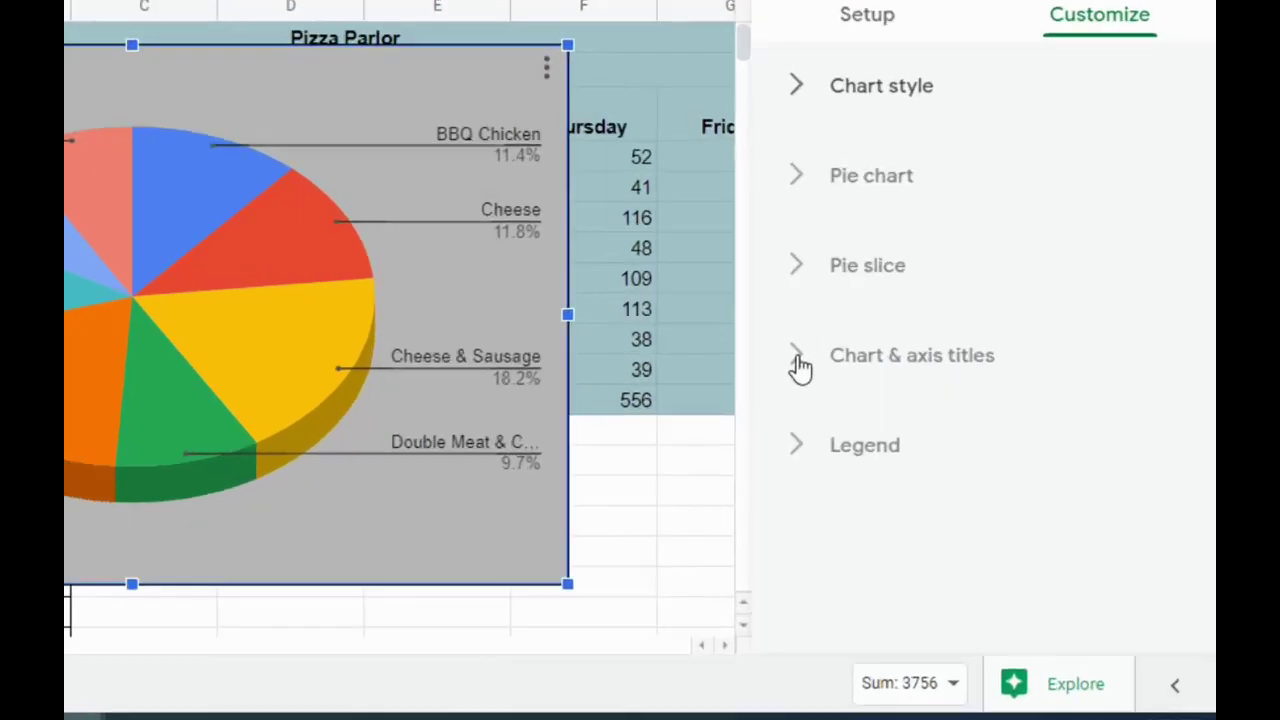
Step: Give the pie chart the title "Pizza Sales By Percent"
click(933, 445)
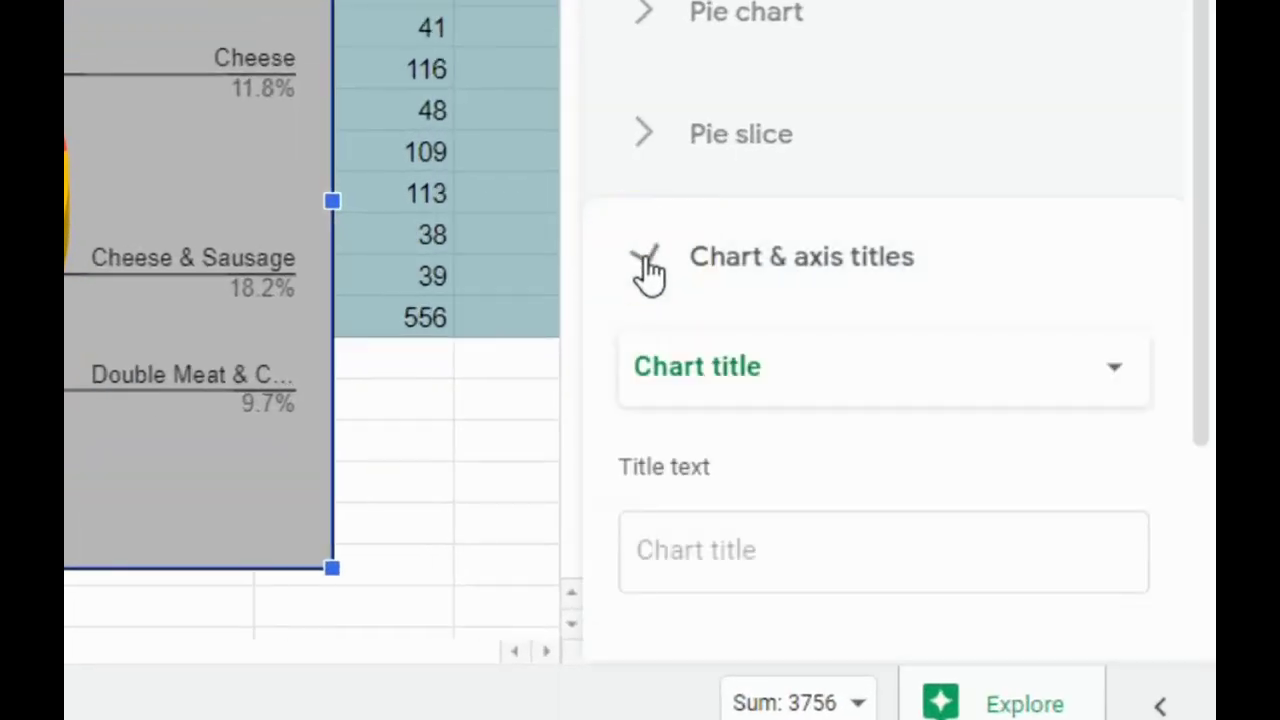
scroll(991, 437, down, 2)
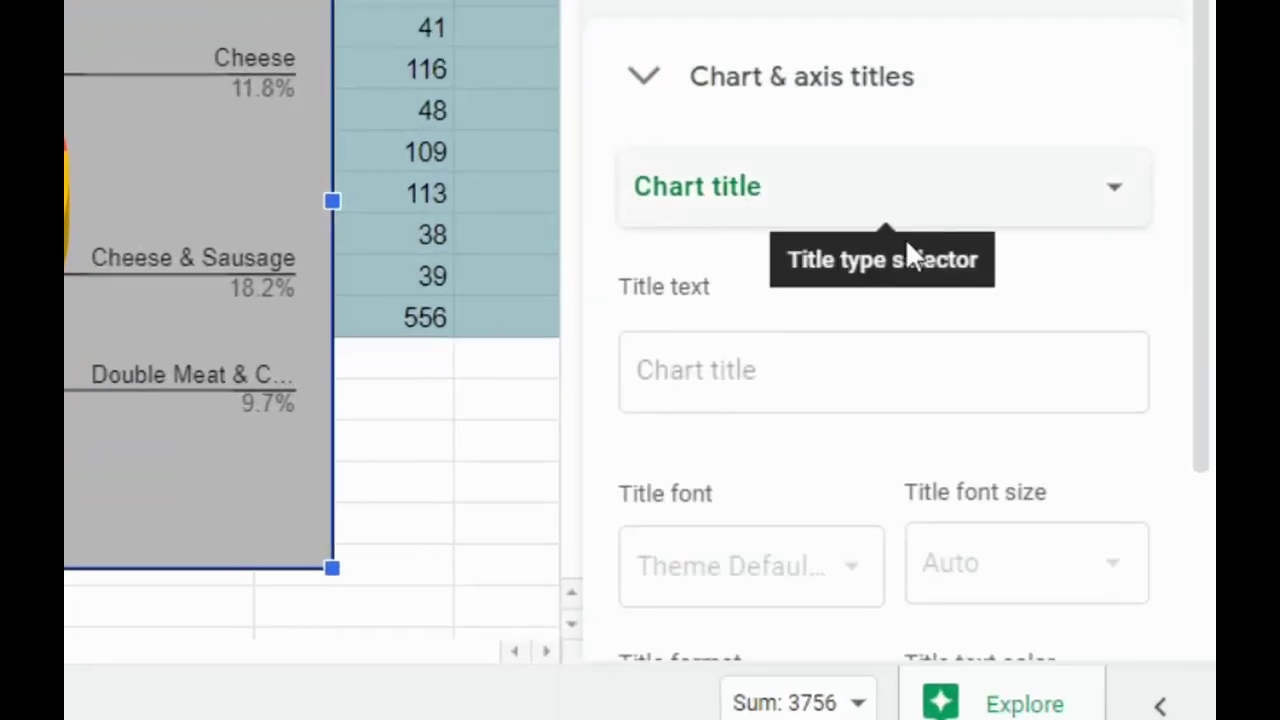
click(760, 376)
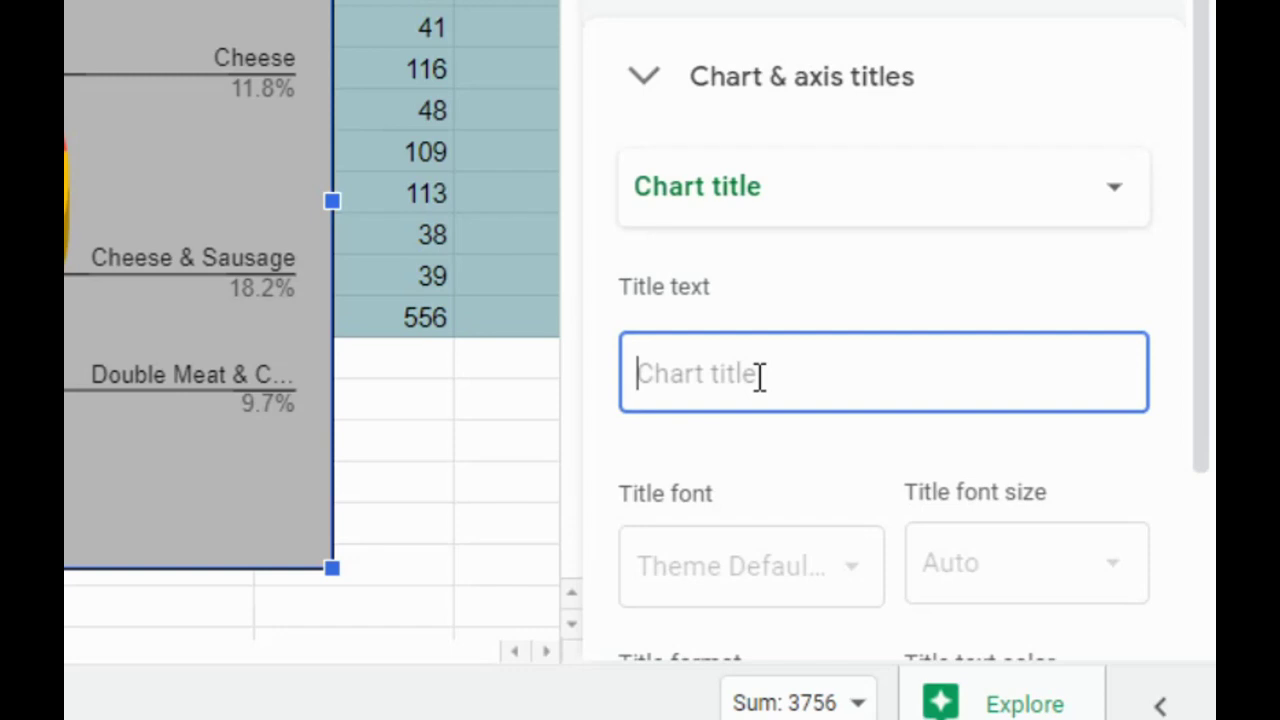
text(Pizza)
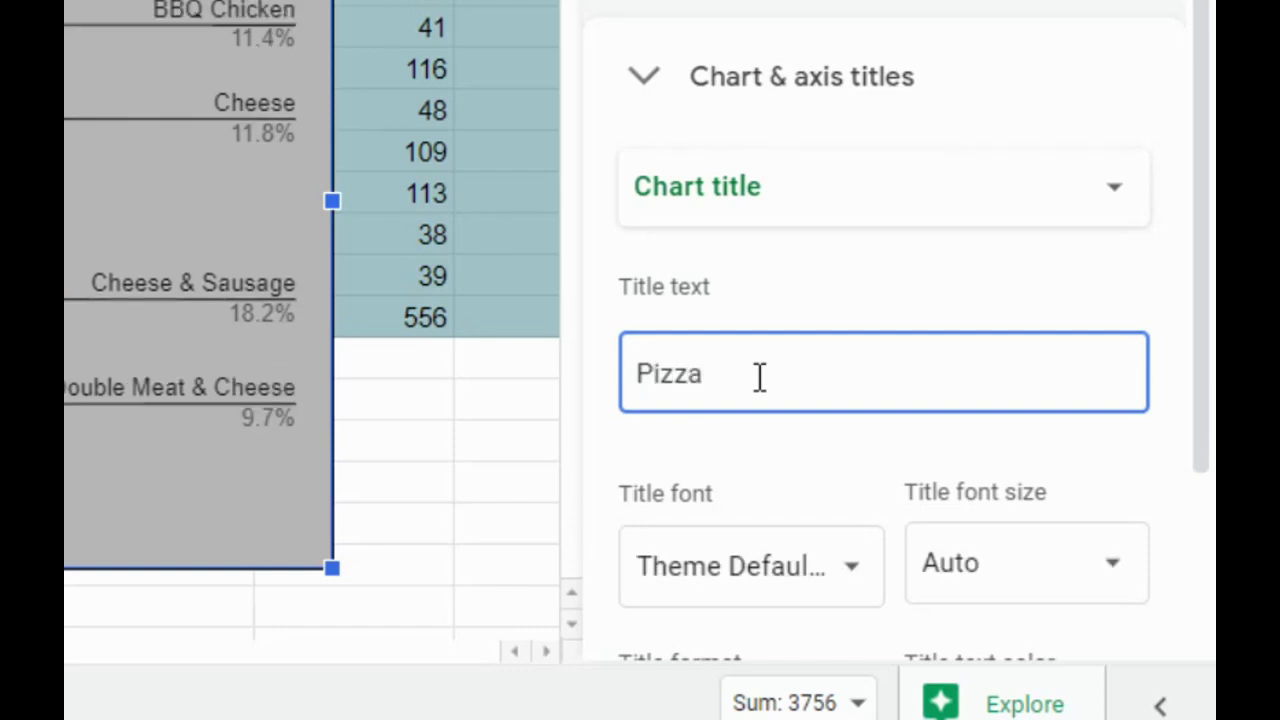
text( Sales )
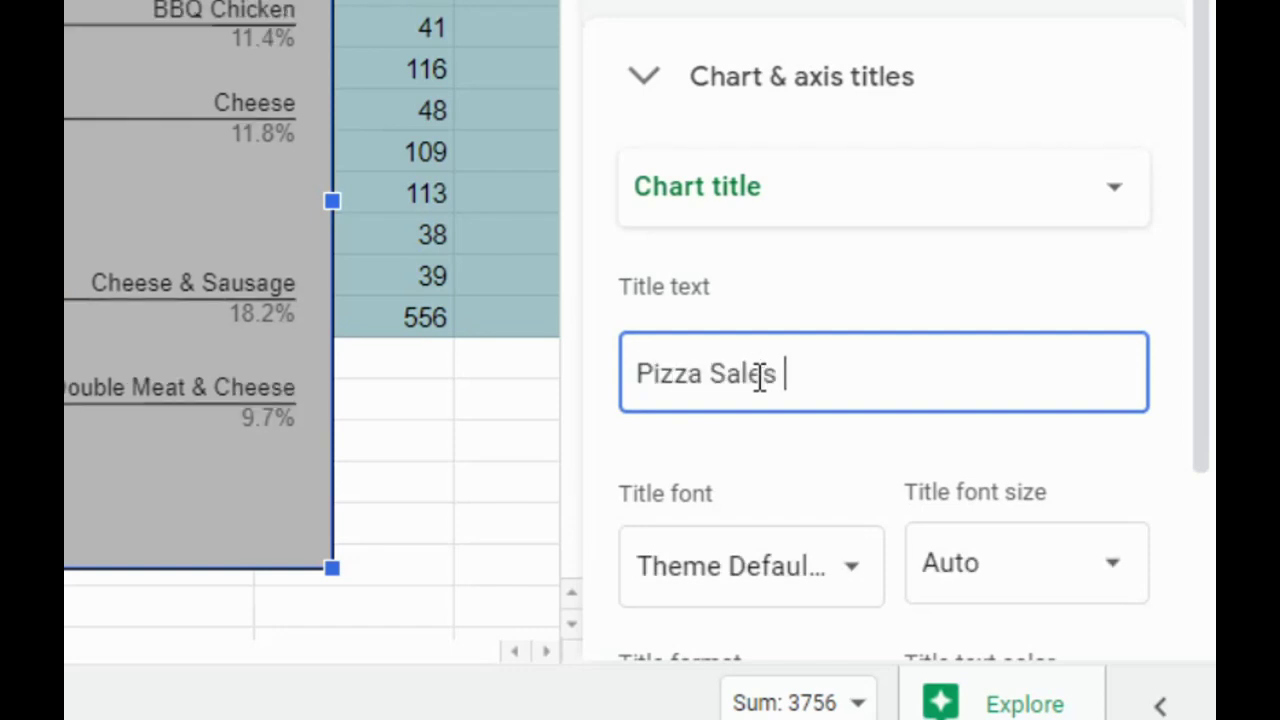
text(By Percent)
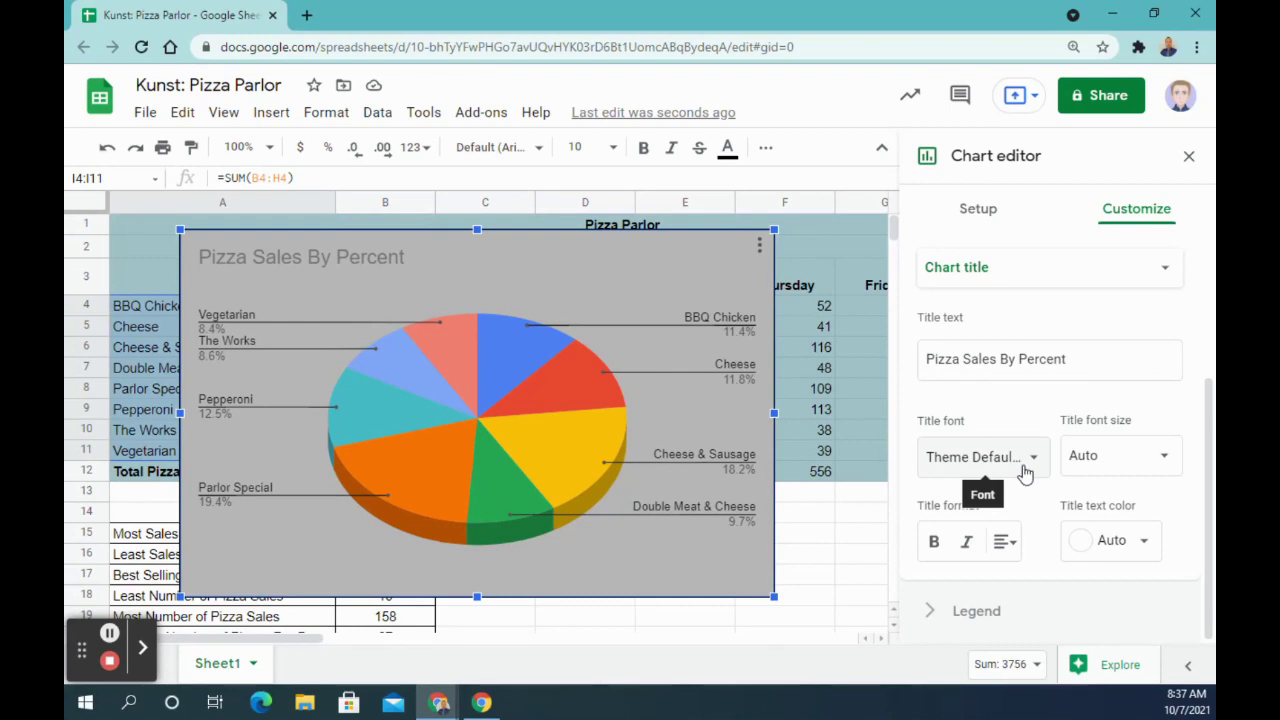
Step: Format the chart title as black, bold text with a font size of 30
click(1025, 473)
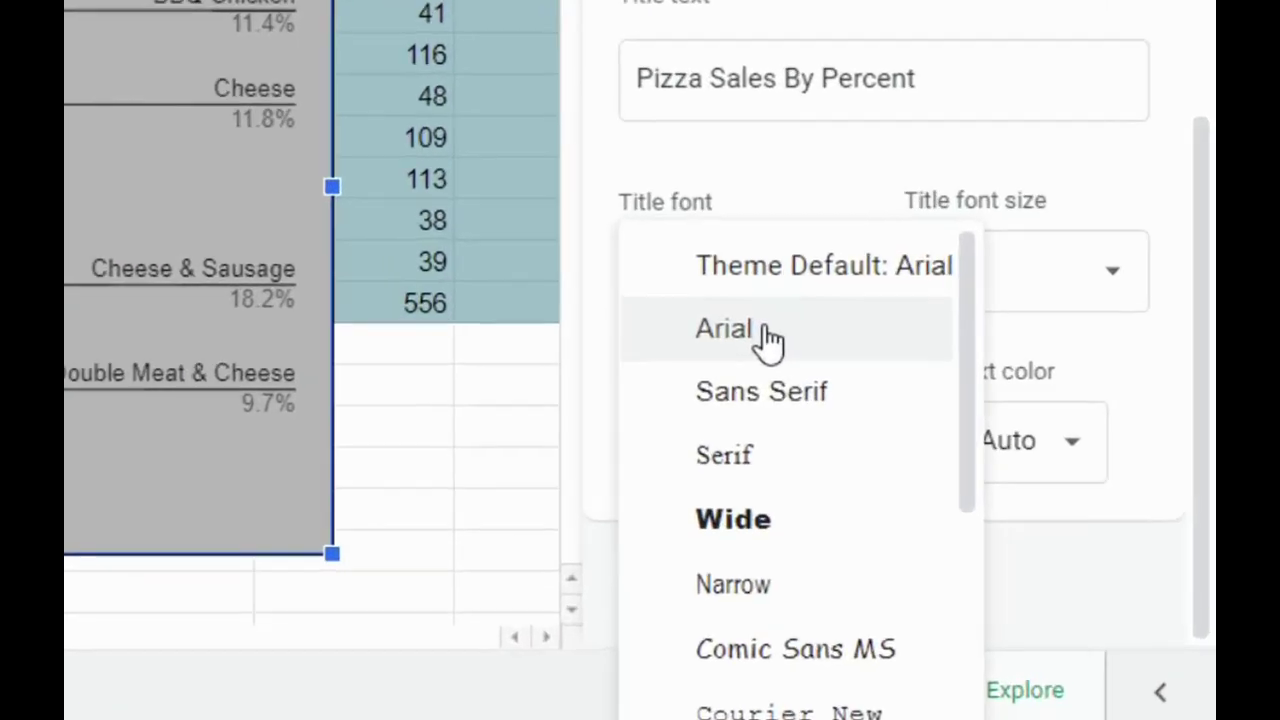
click(1100, 205)
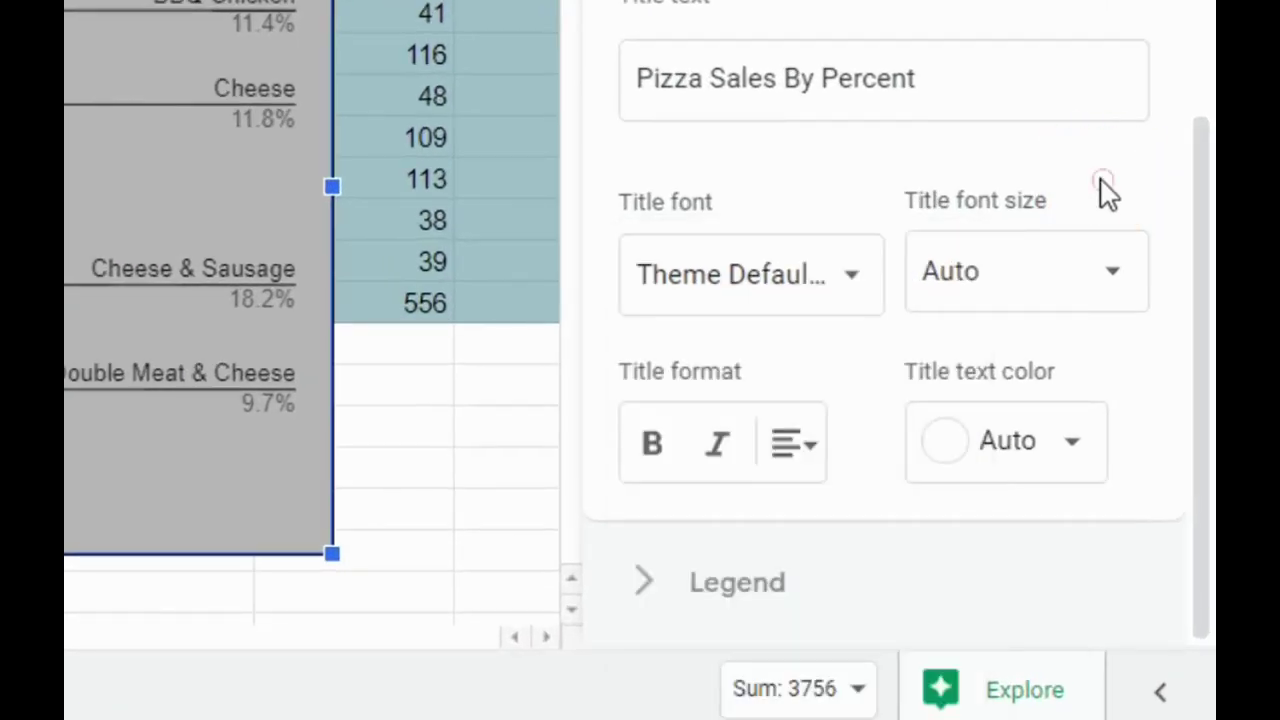
click(1085, 447)
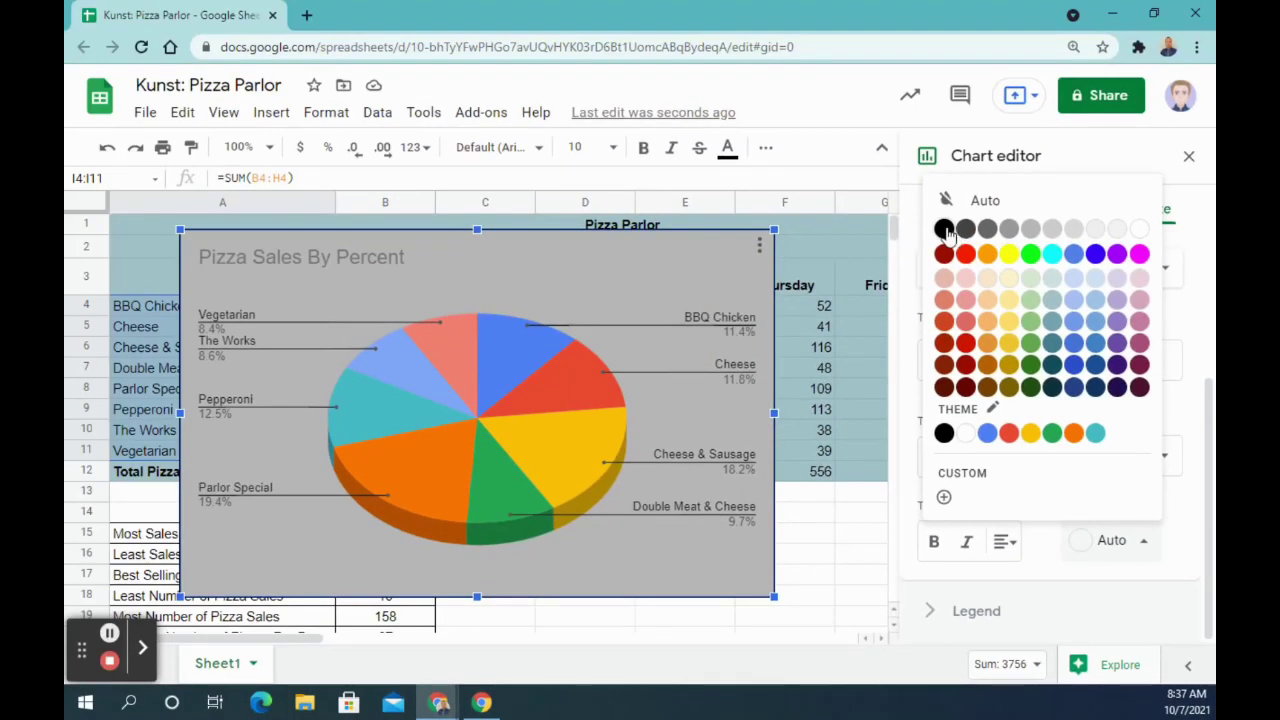
click(671, 0)
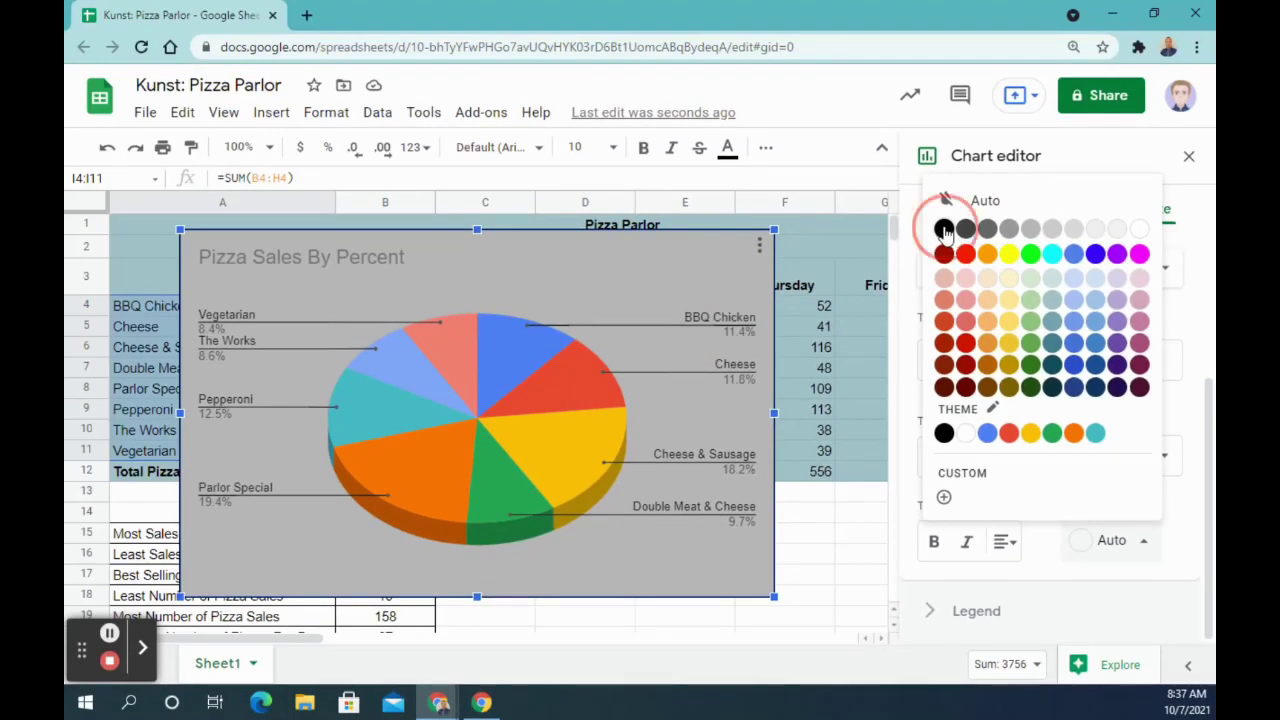
click(934, 542)
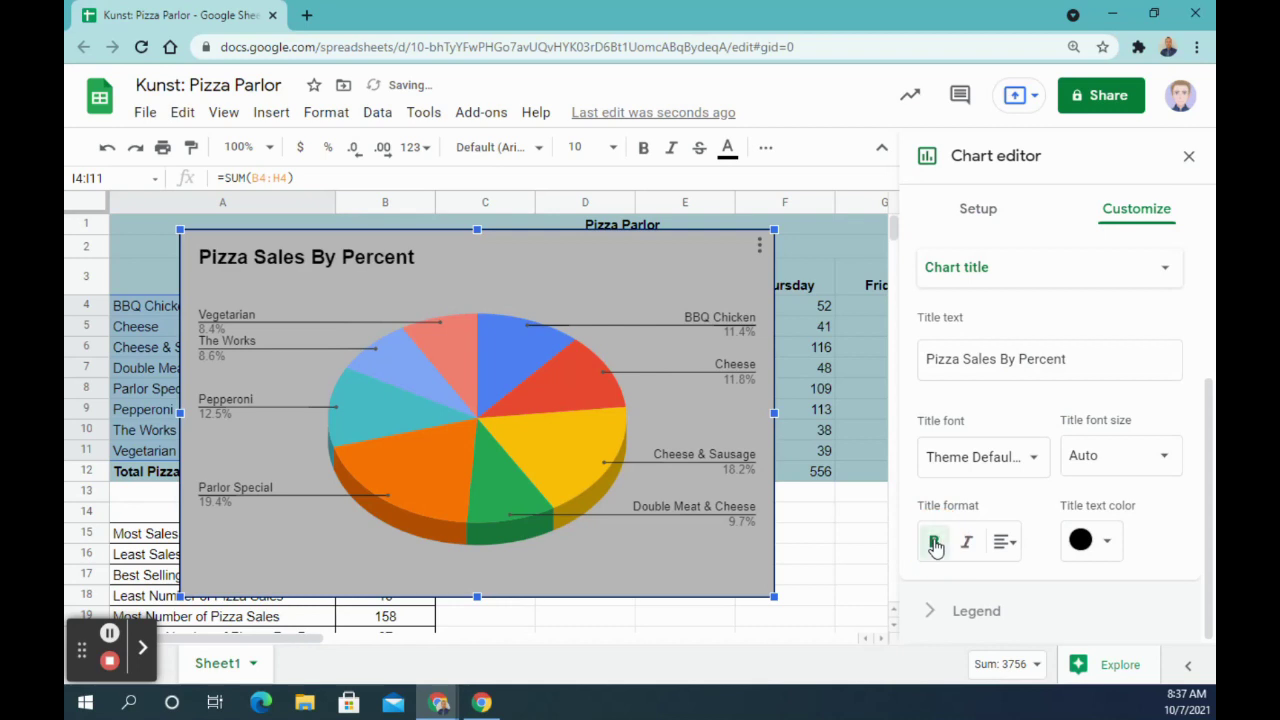
click(1162, 455)
click(1127, 379)
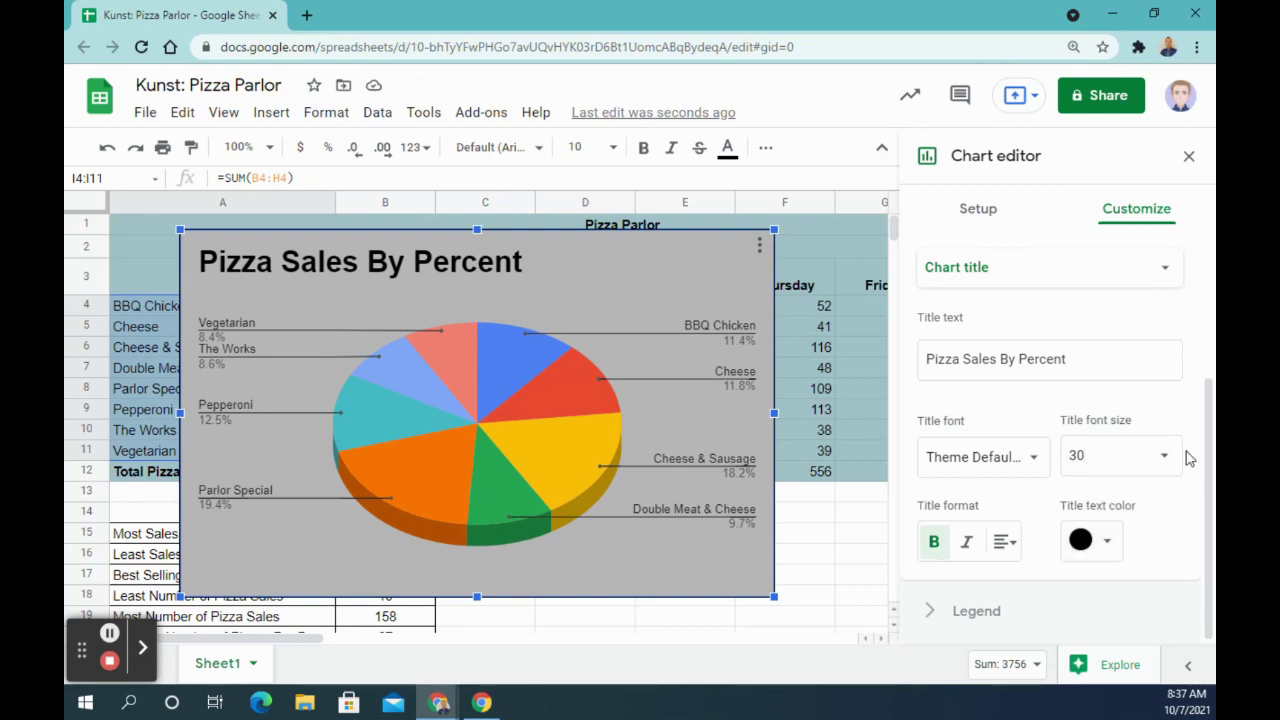
Step: Close the chart editor and move the pie chart below the sales data, beside the analysis table, starting around cell C13
click(1190, 157)
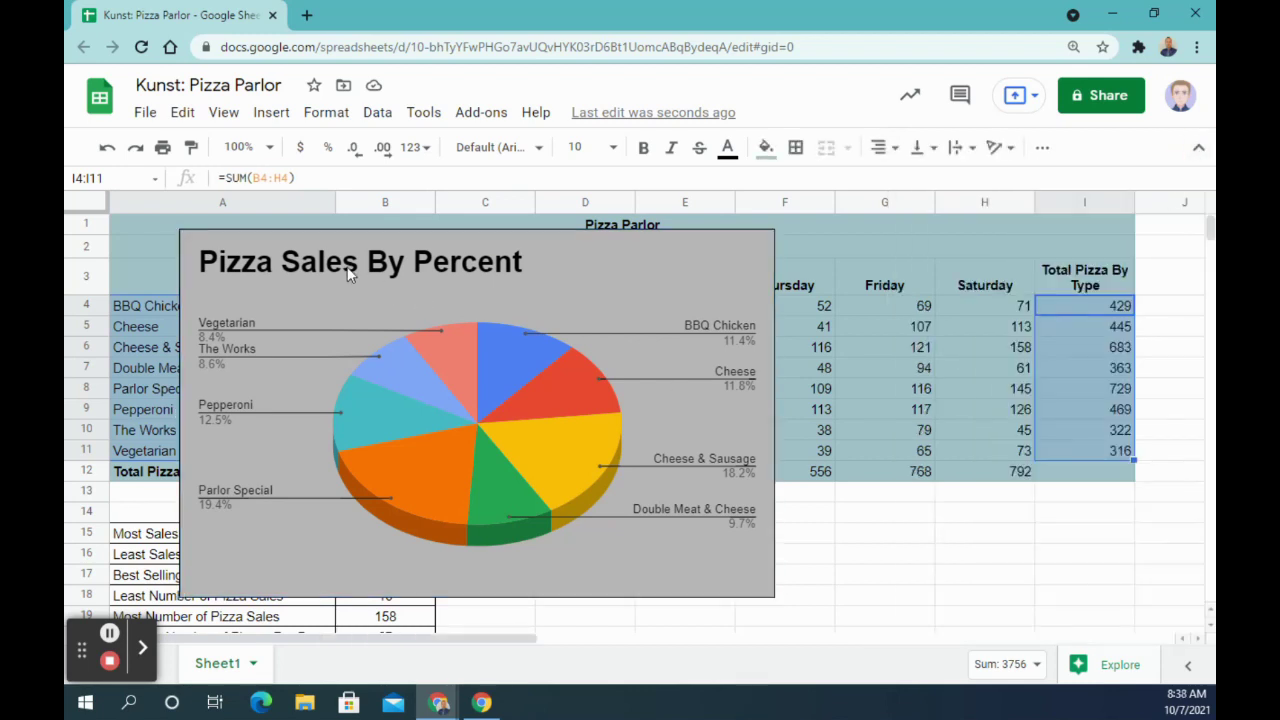
click(358, 281)
drag(447, 289, 712, 548)
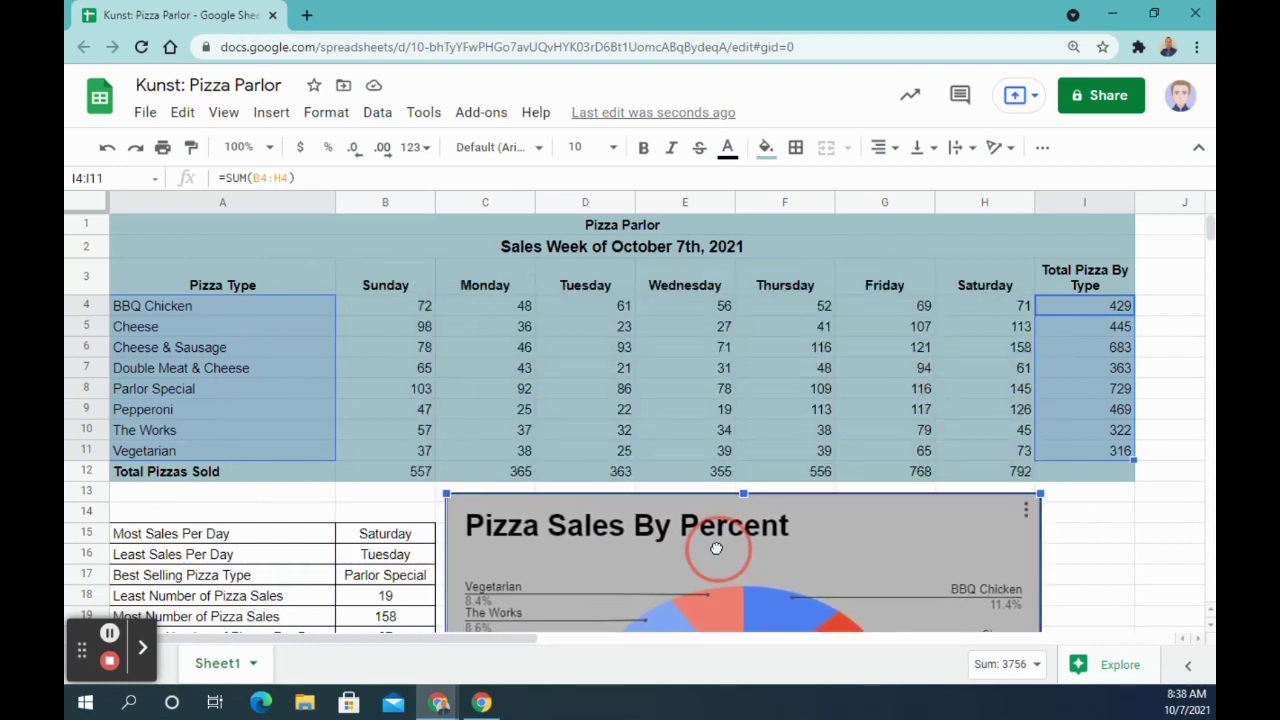
scroll(1165, 334, down, 3)
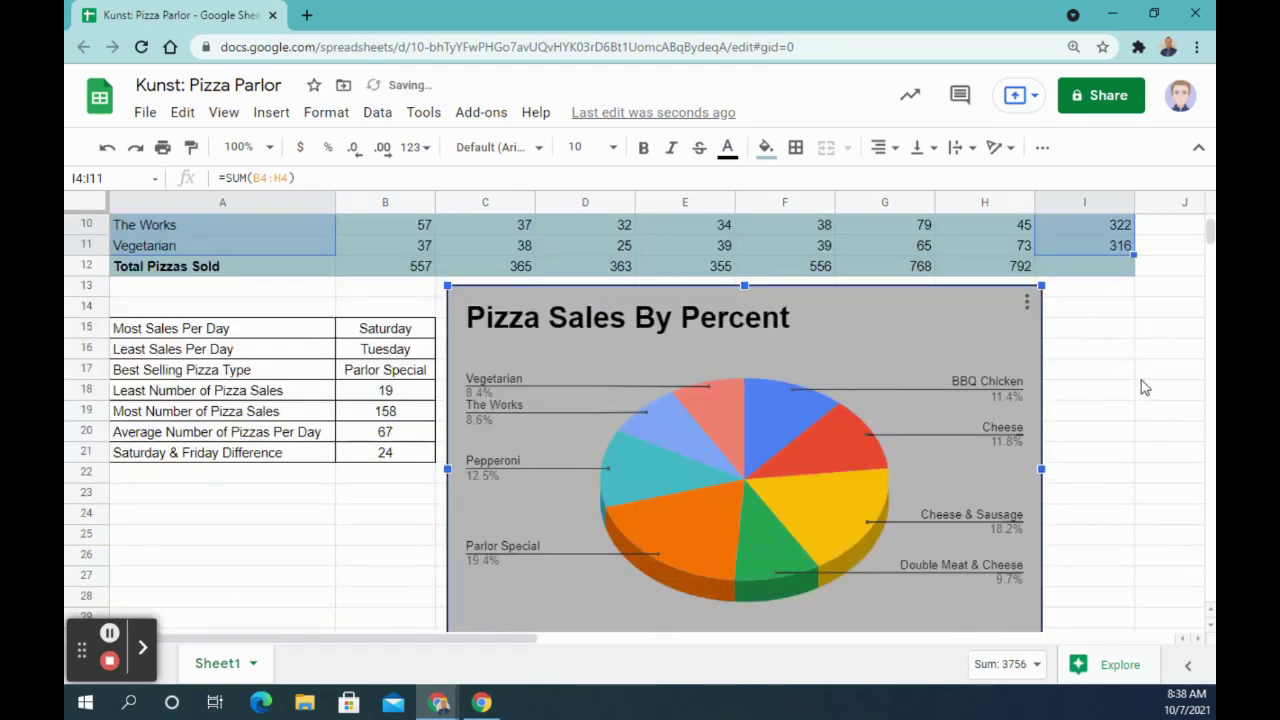
scroll(1172, 368, up, 1)
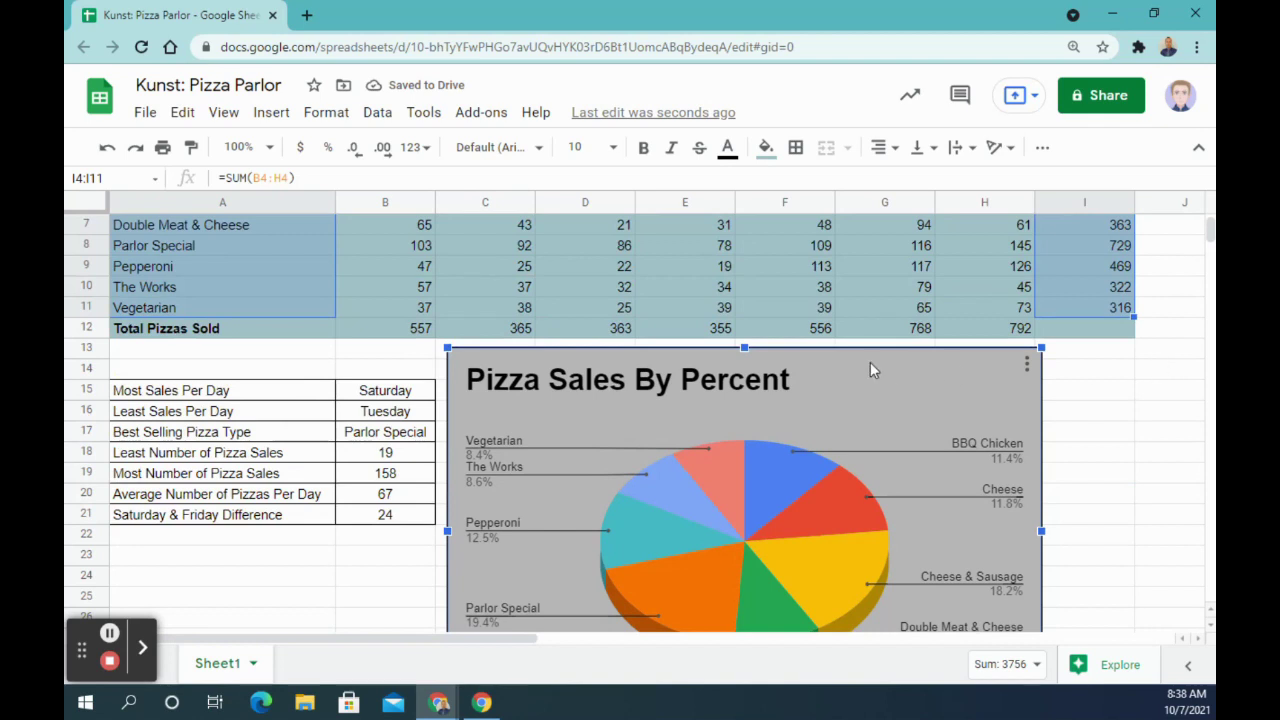
Step: Reduce the browser zoom to 80% to view the sales data, analysis table and pie chart together
click(1196, 47)
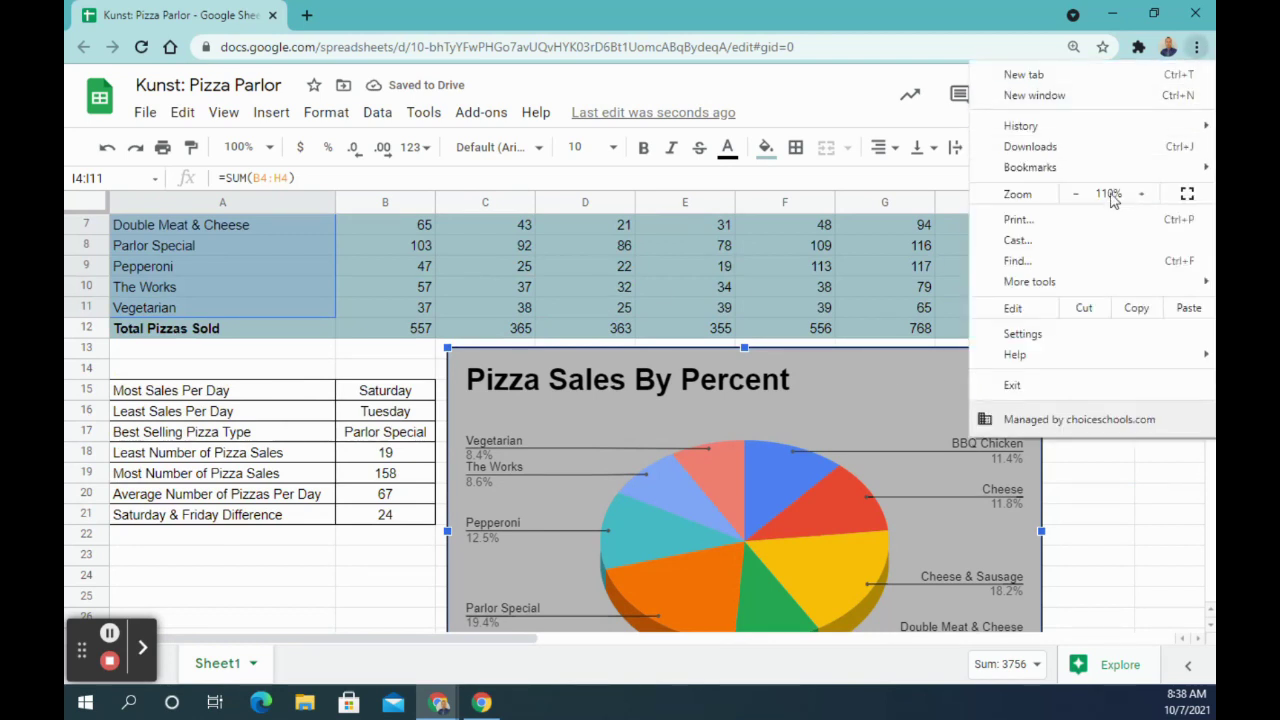
click(1078, 194)
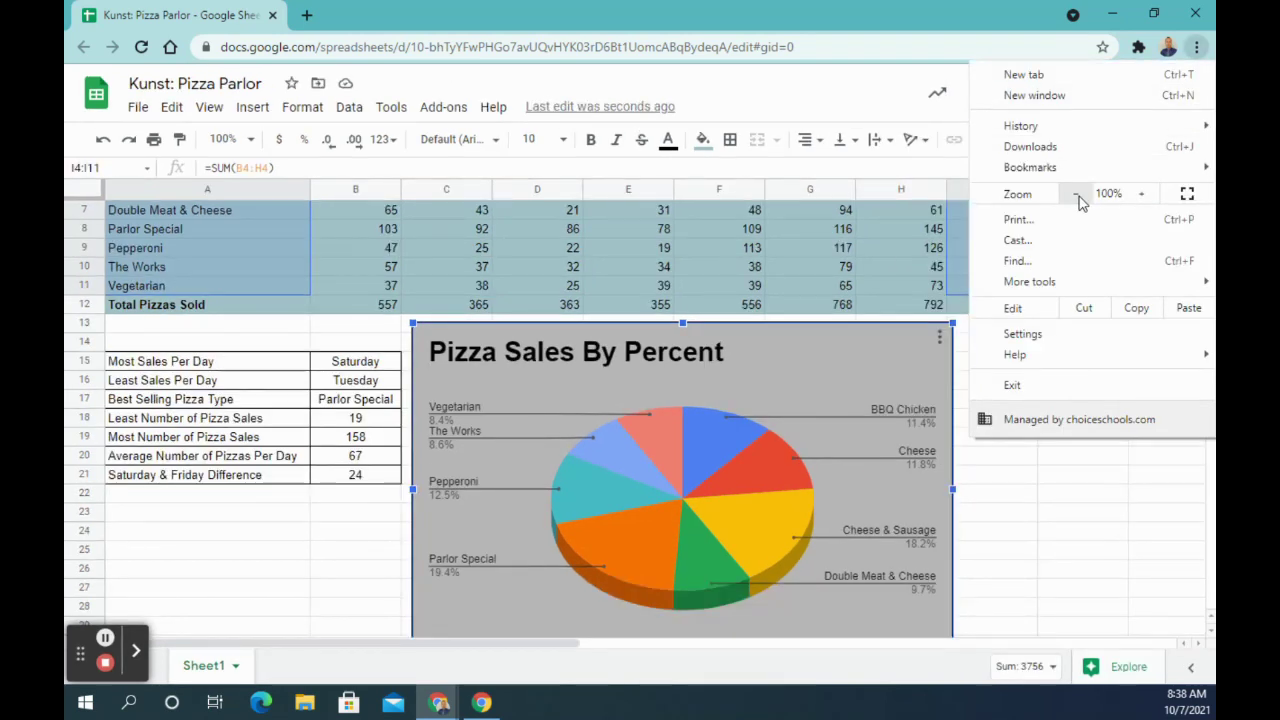
click(1078, 194)
drag(1063, 488, 1071, 503)
scroll(1031, 466, up, 2)
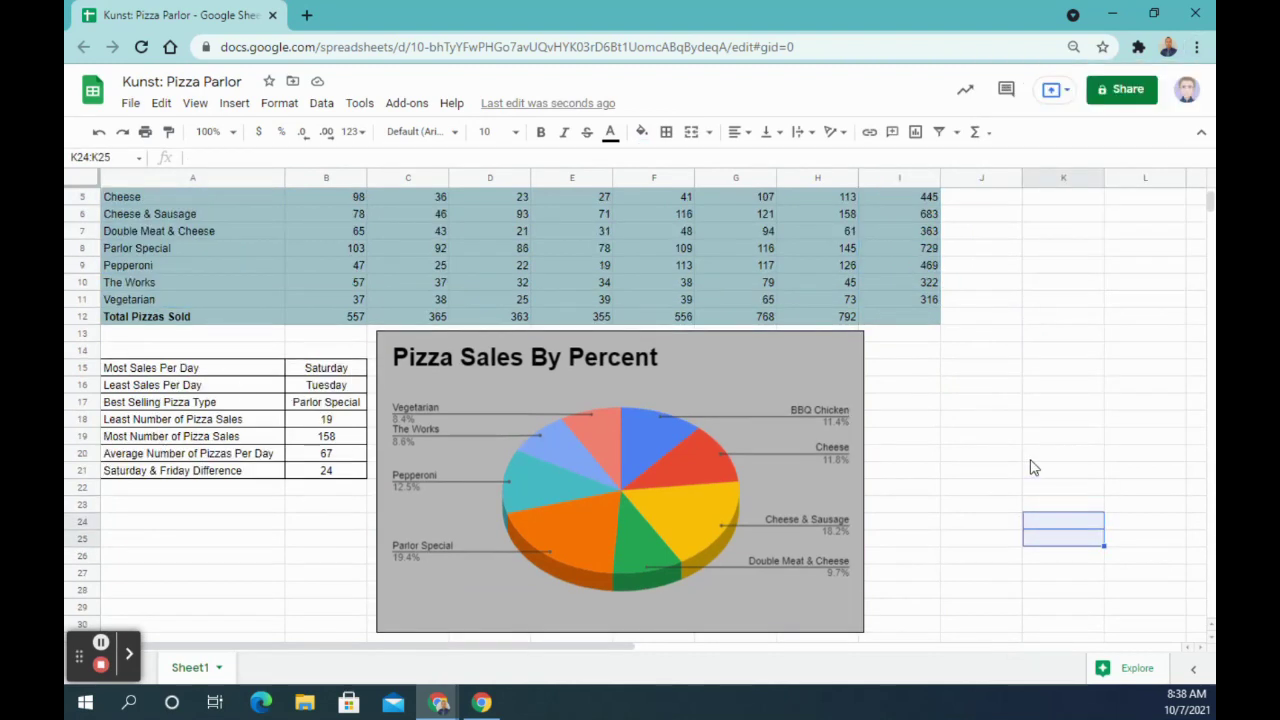
click(1196, 47)
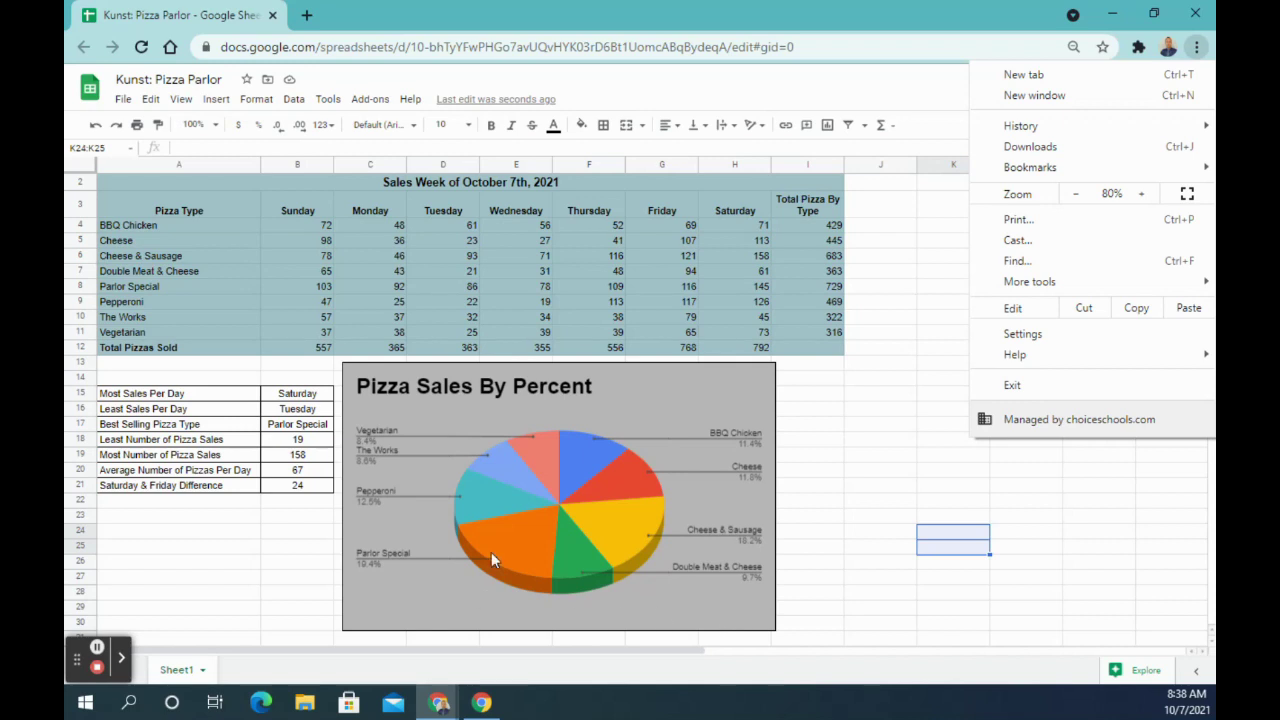
click(900, 463)
click(900, 458)
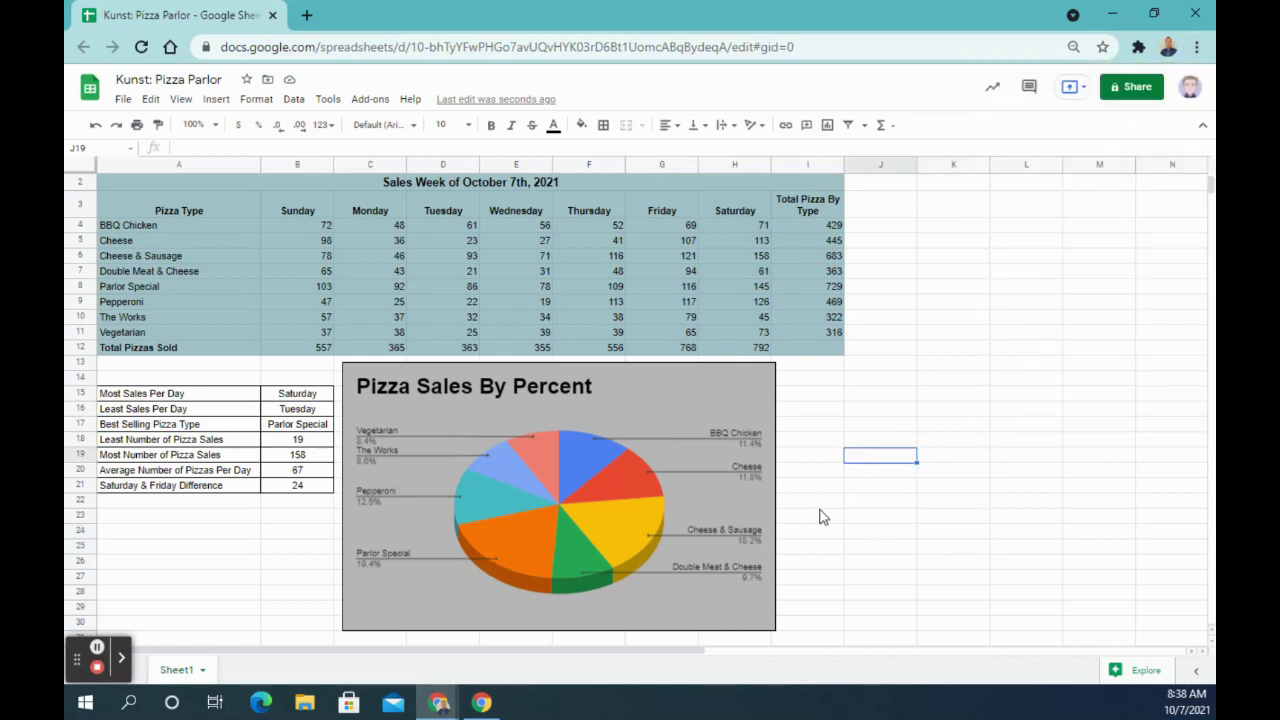